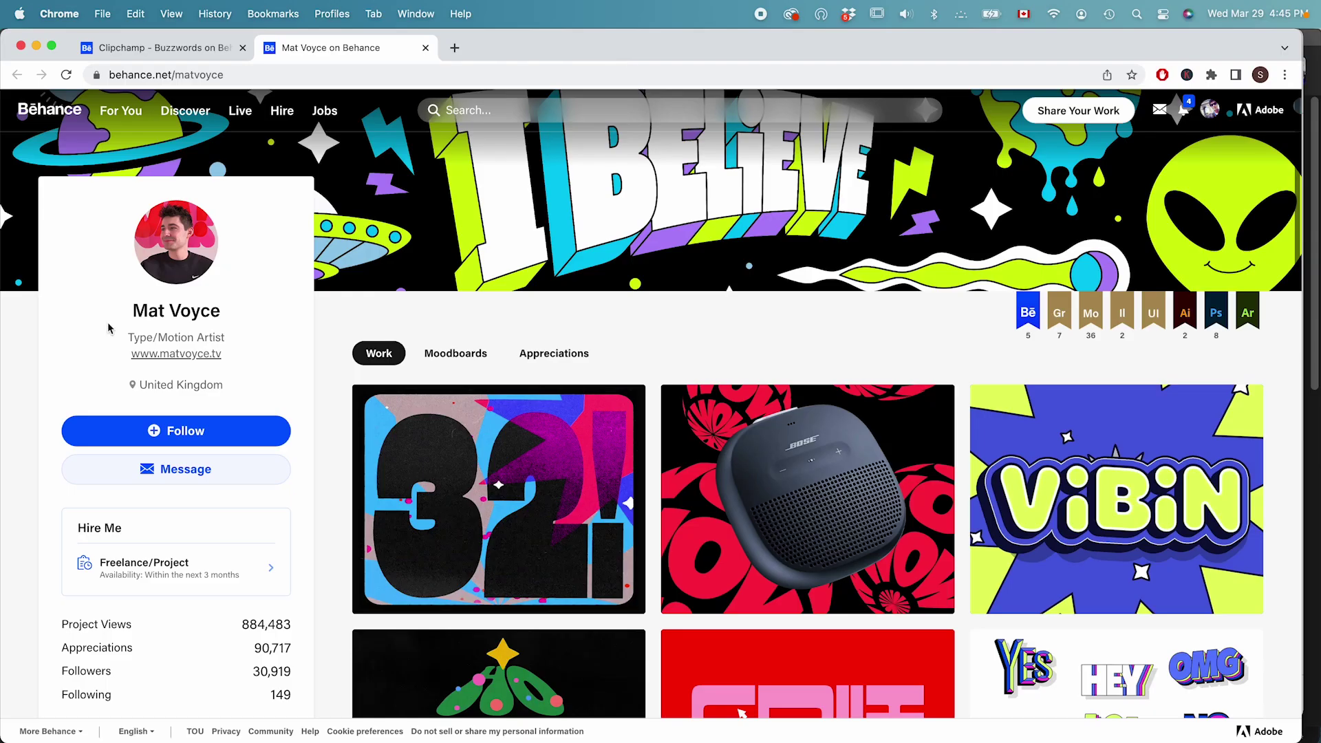
Open the Clipchamp - Buzzwords project from the Behance portfolio and look through its stretched lettering designs
scroll(894, 344, "down", 5)
left_click(1050, 359)
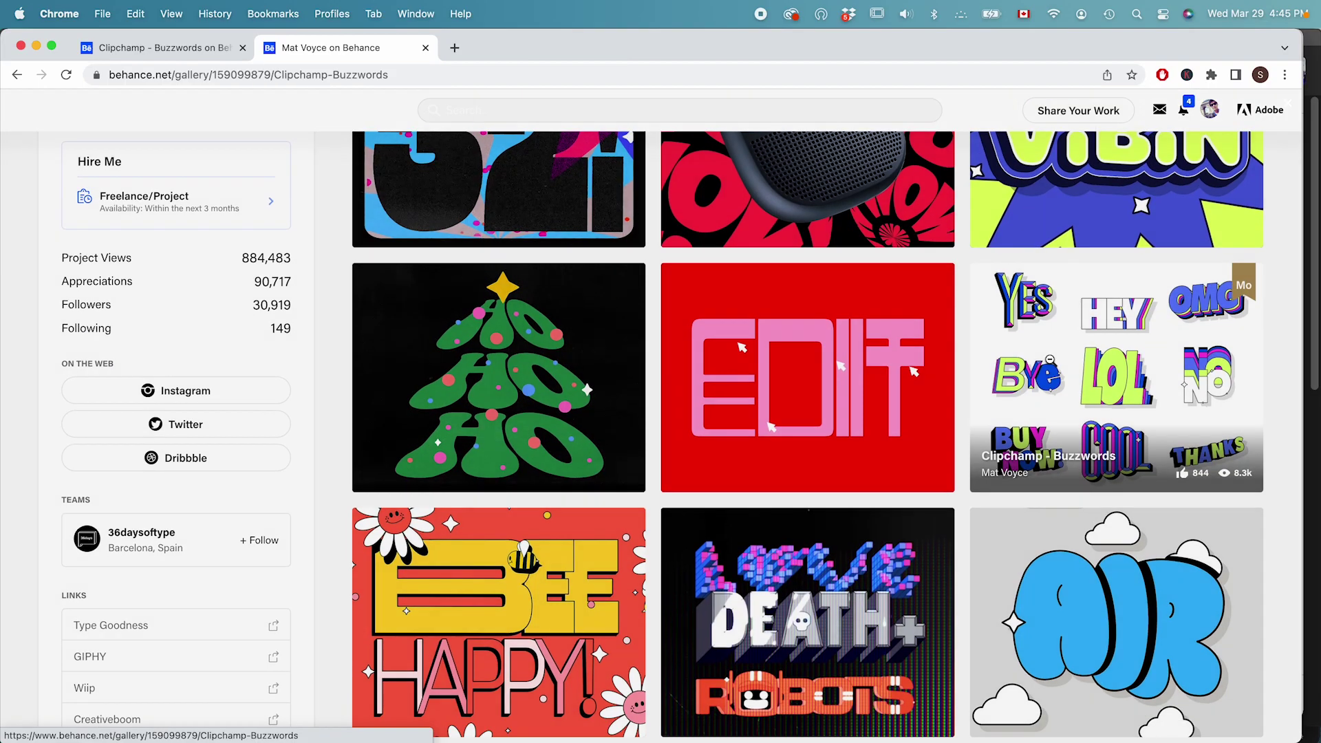
scroll(796, 503, "down", 10)
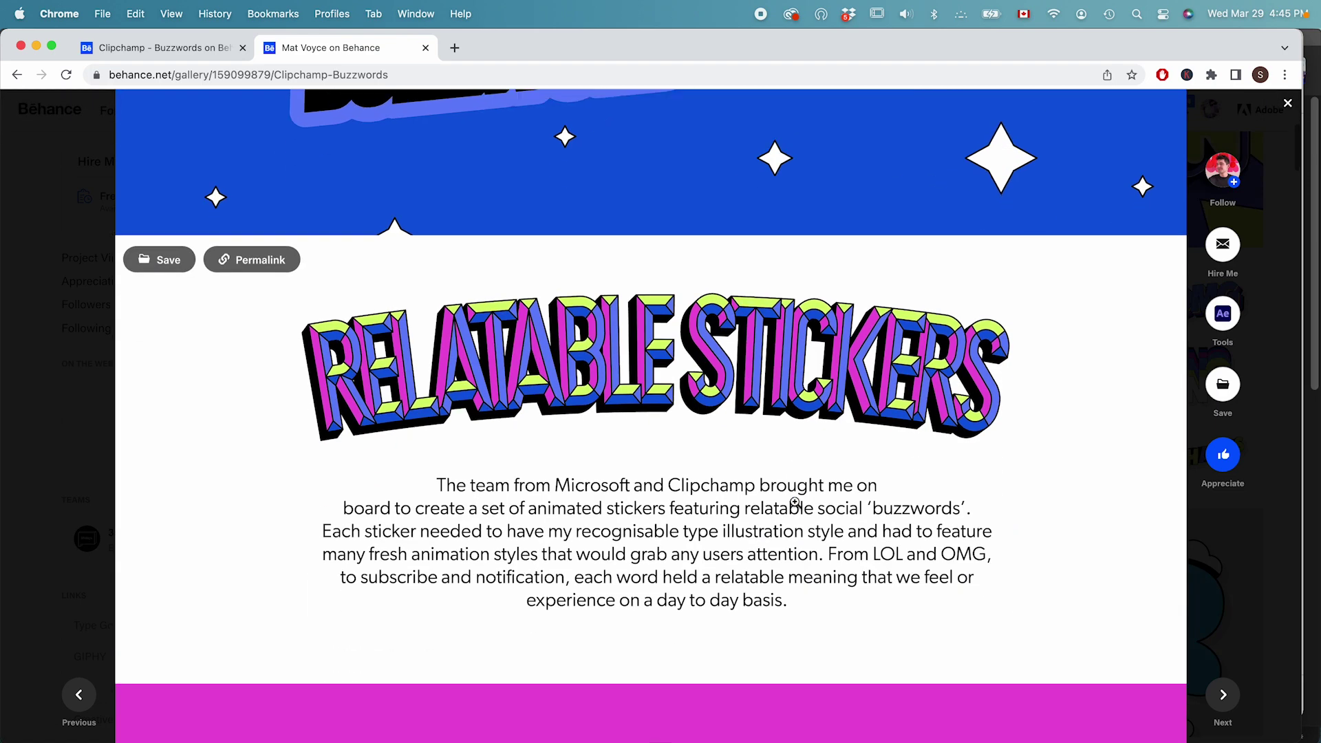
scroll(796, 503, "down", 15)
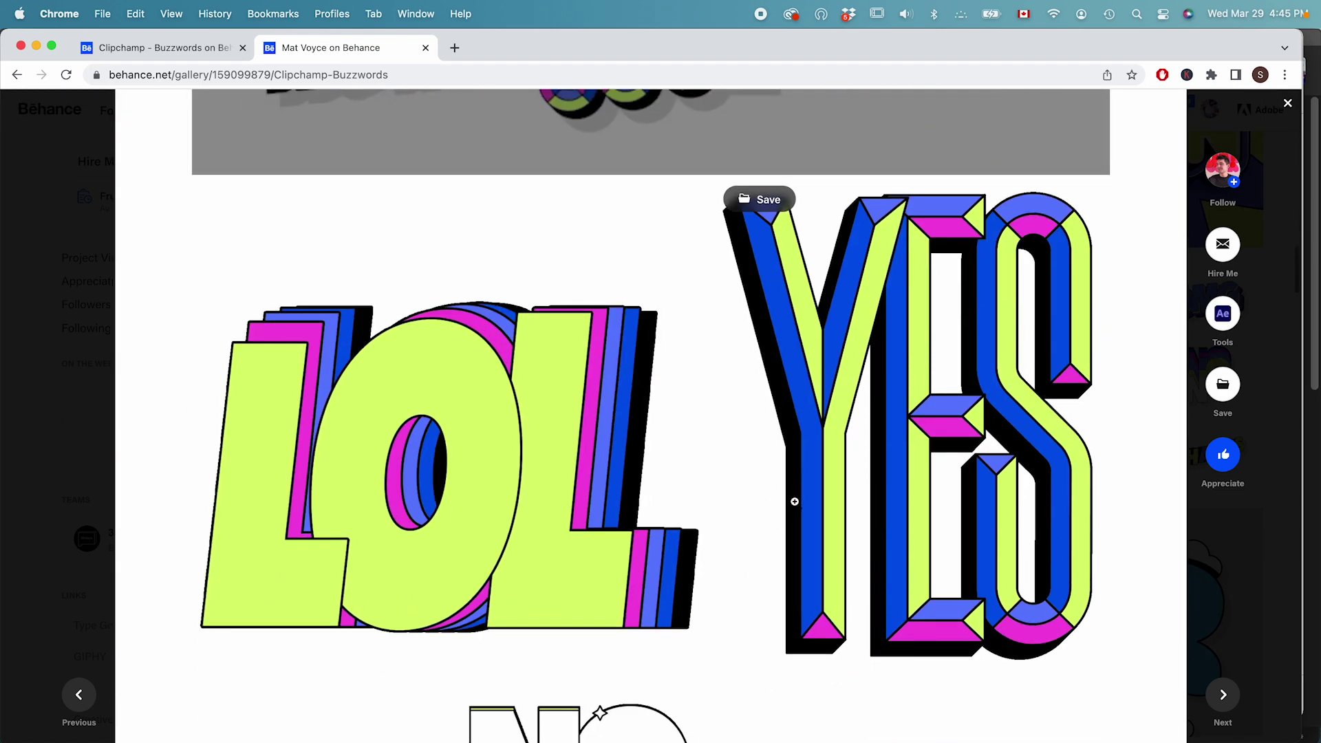
scroll(1161, 512, "down", 6)
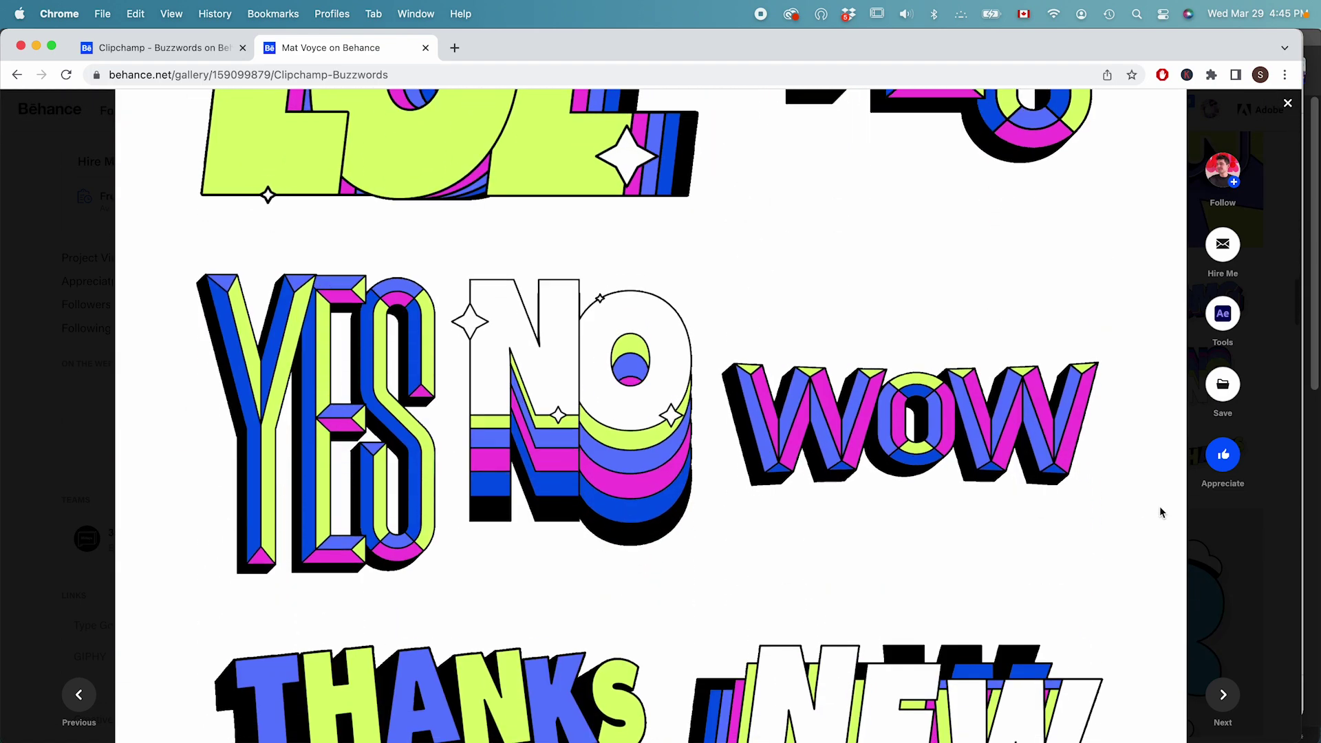
scroll(1159, 509, "down", 8)
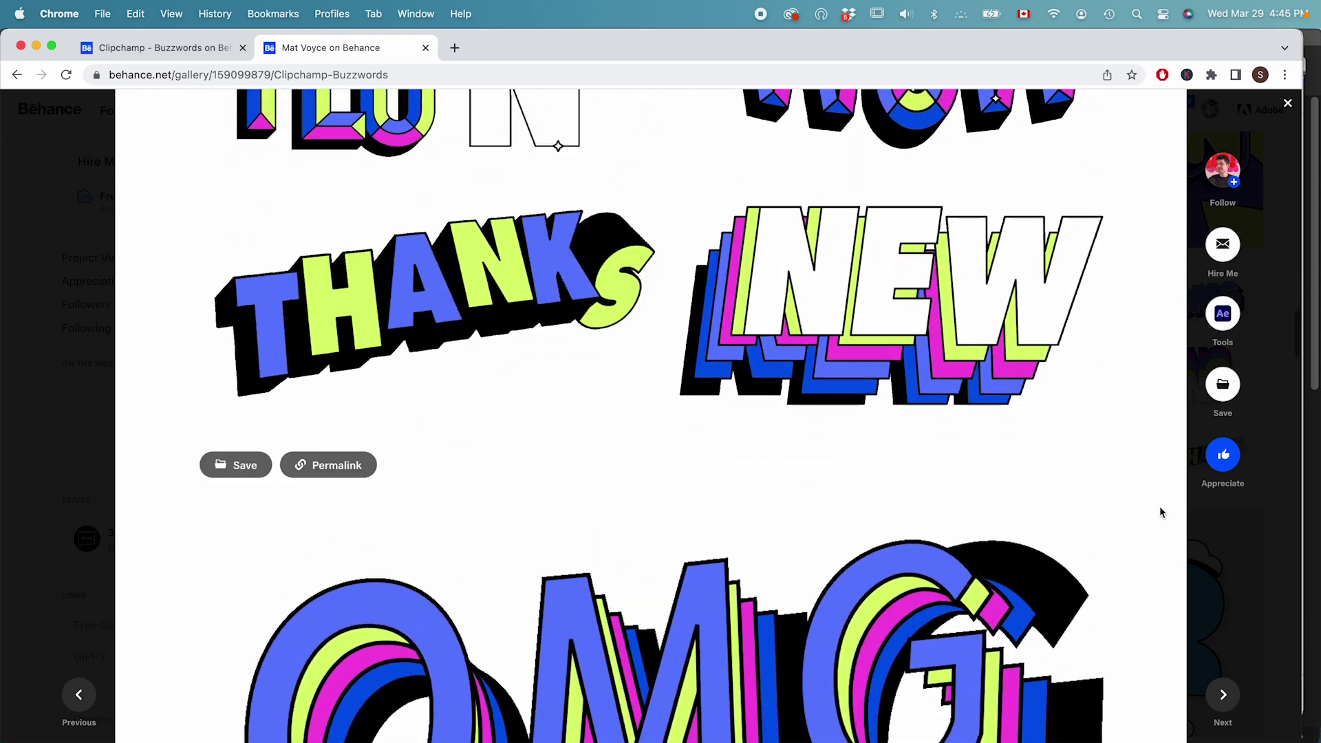
scroll(1160, 512, "down", 10)
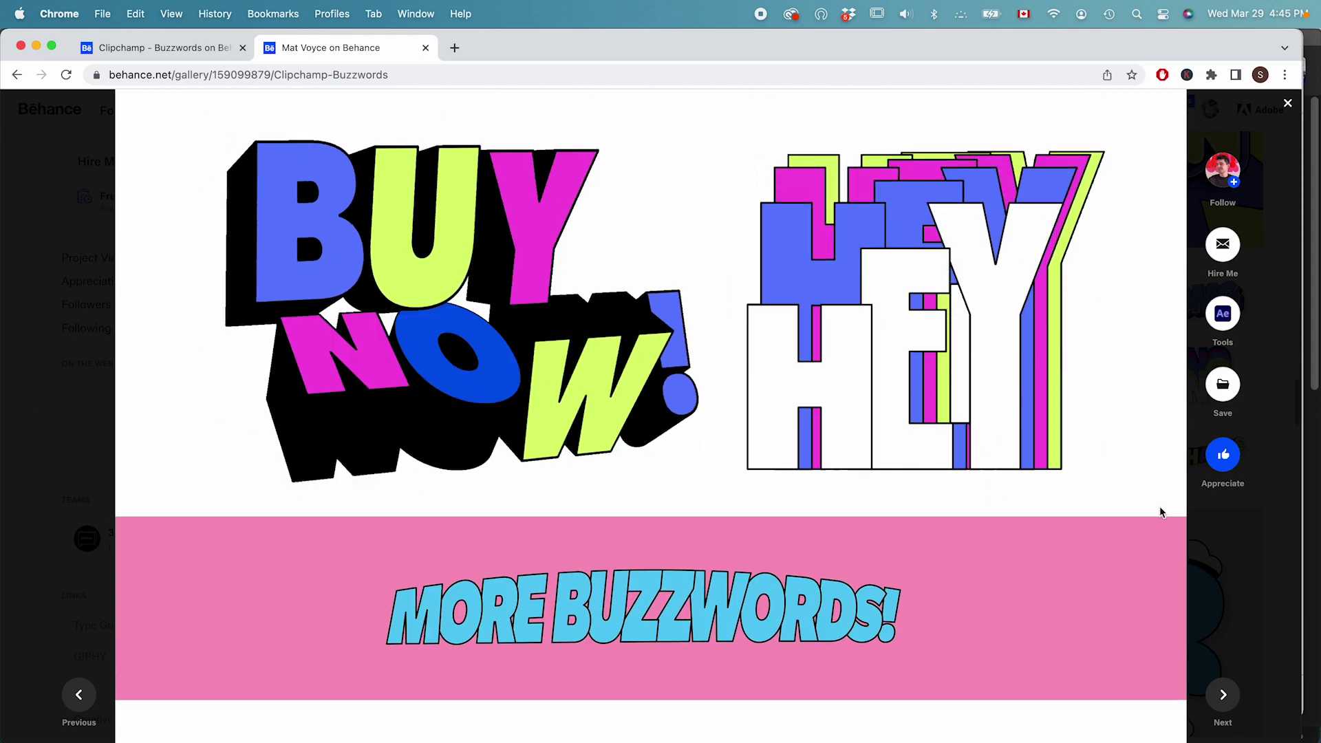
scroll(1160, 511, "down", 6)
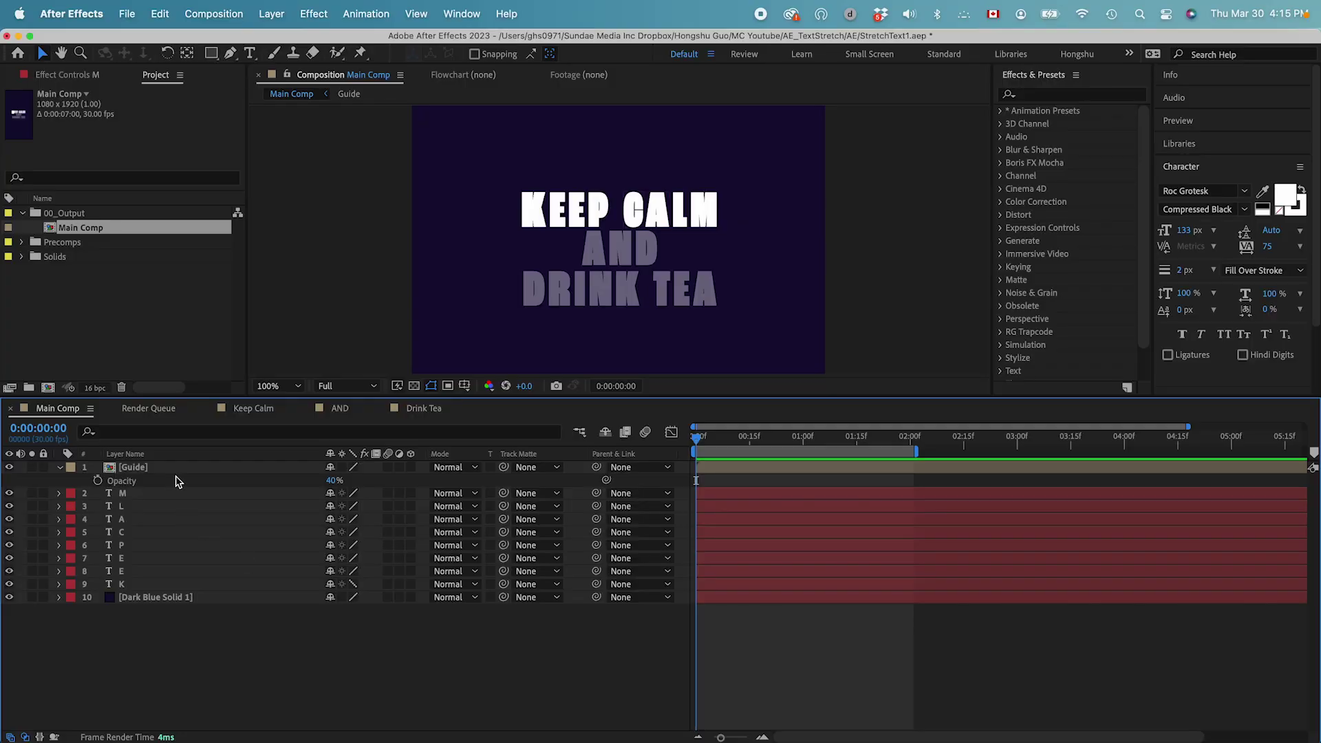
Check the Guide layer by hiding and showing it, and inspect the K letter and dark blue solid layers
left_click(130, 467)
left_click(9, 467)
left_click(9, 468)
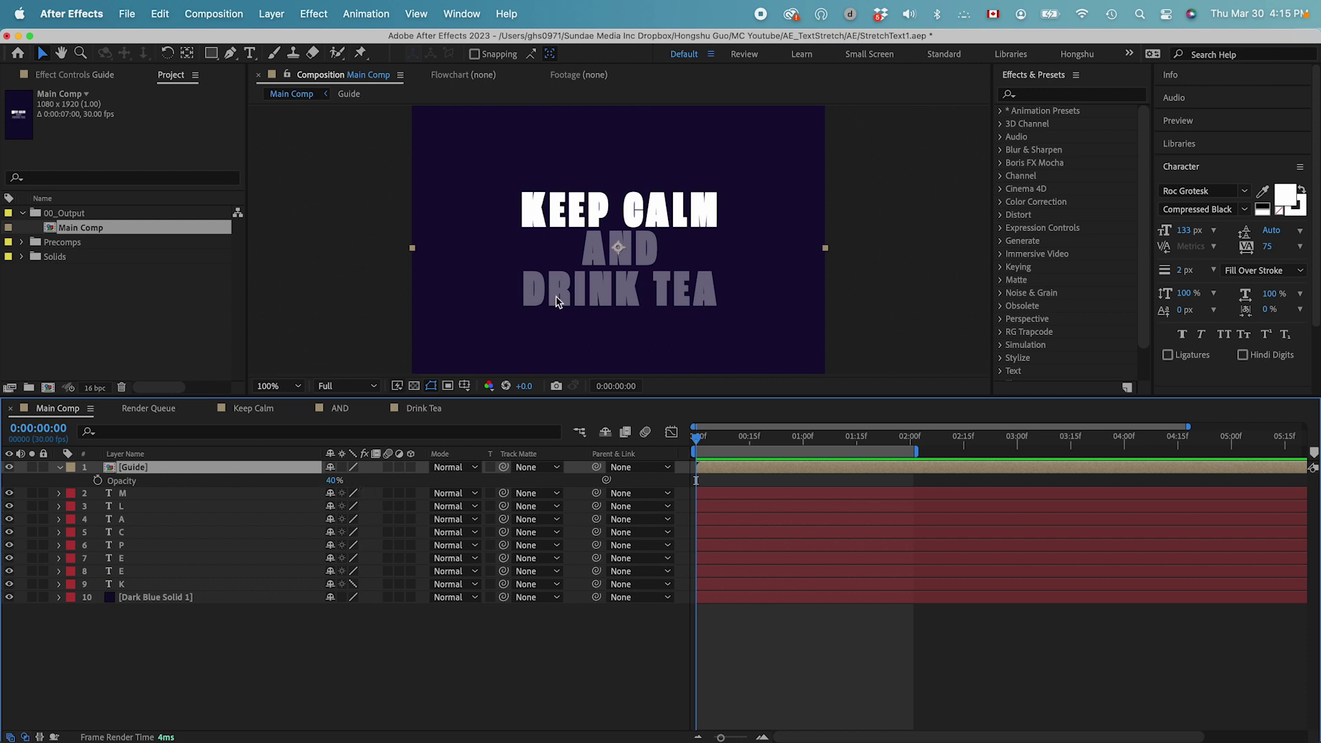
left_click(134, 585)
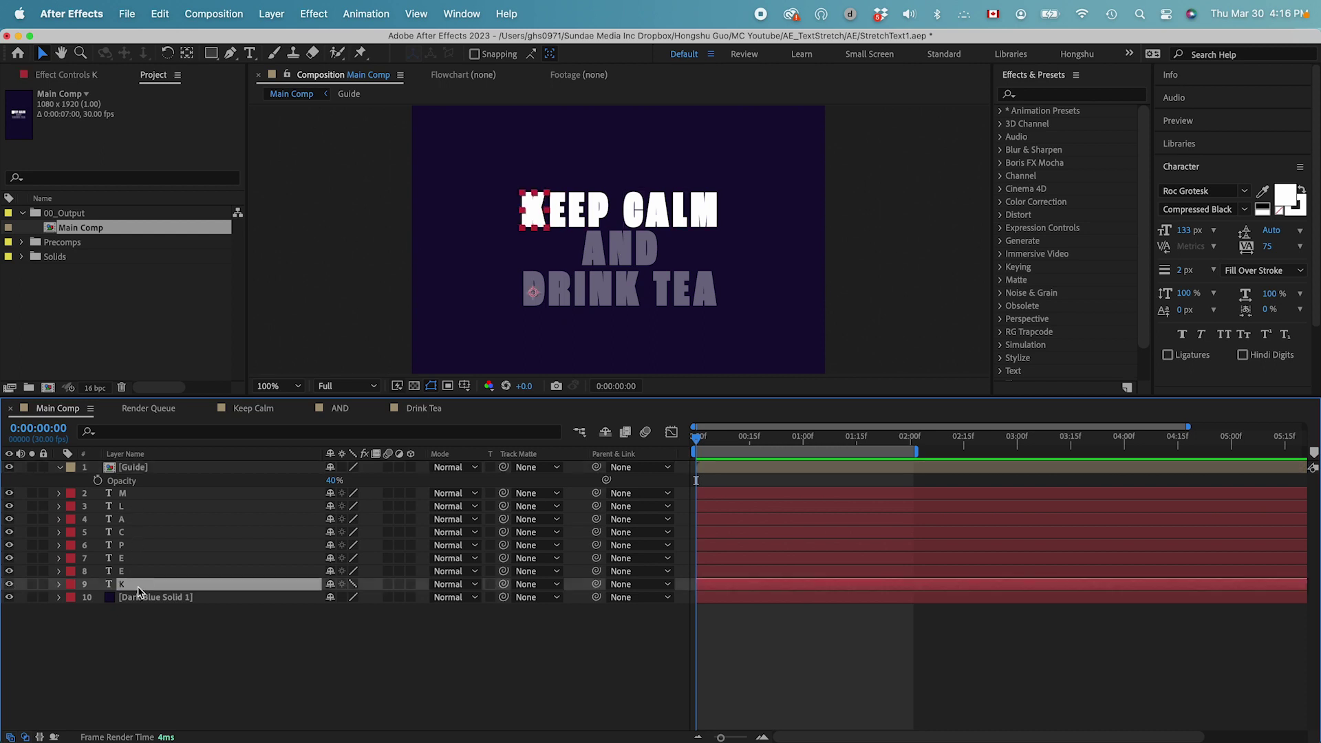
left_click(134, 604)
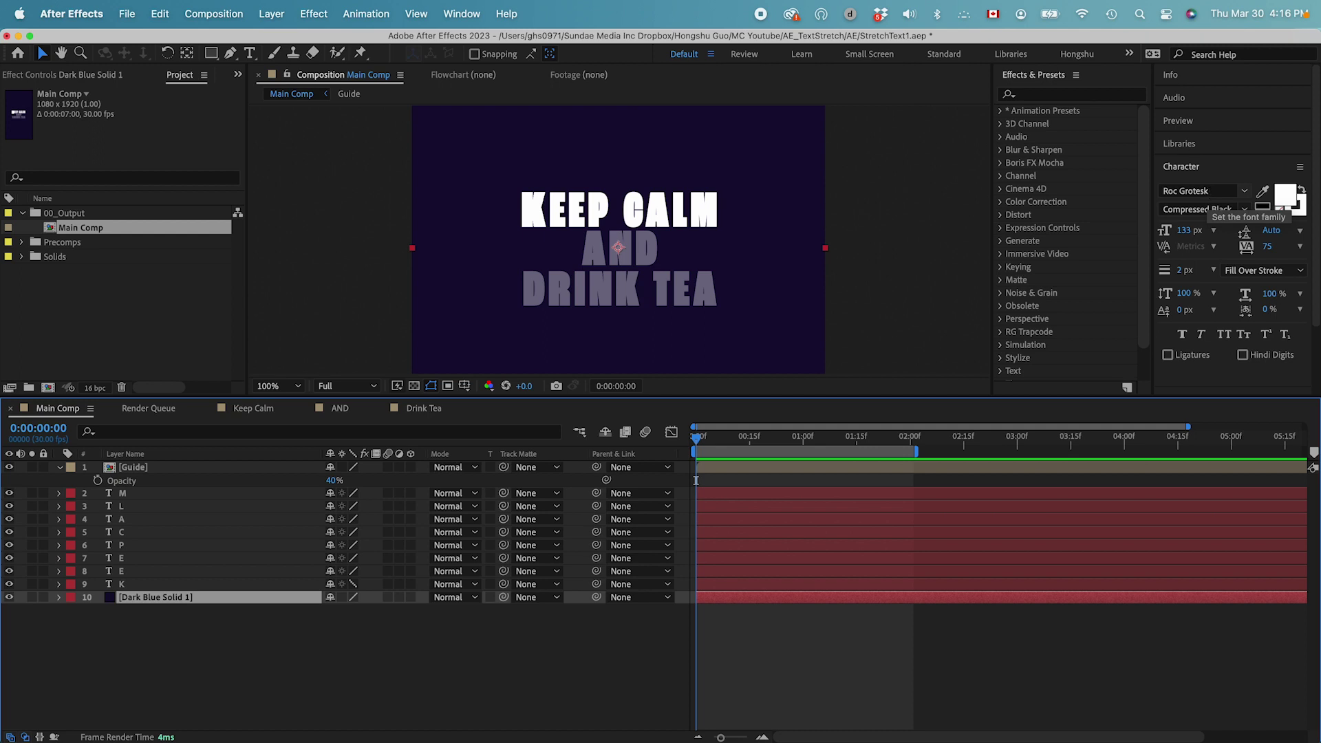
Look through the font styles available for Roc Grotesk without changing the text
left_click(1239, 209)
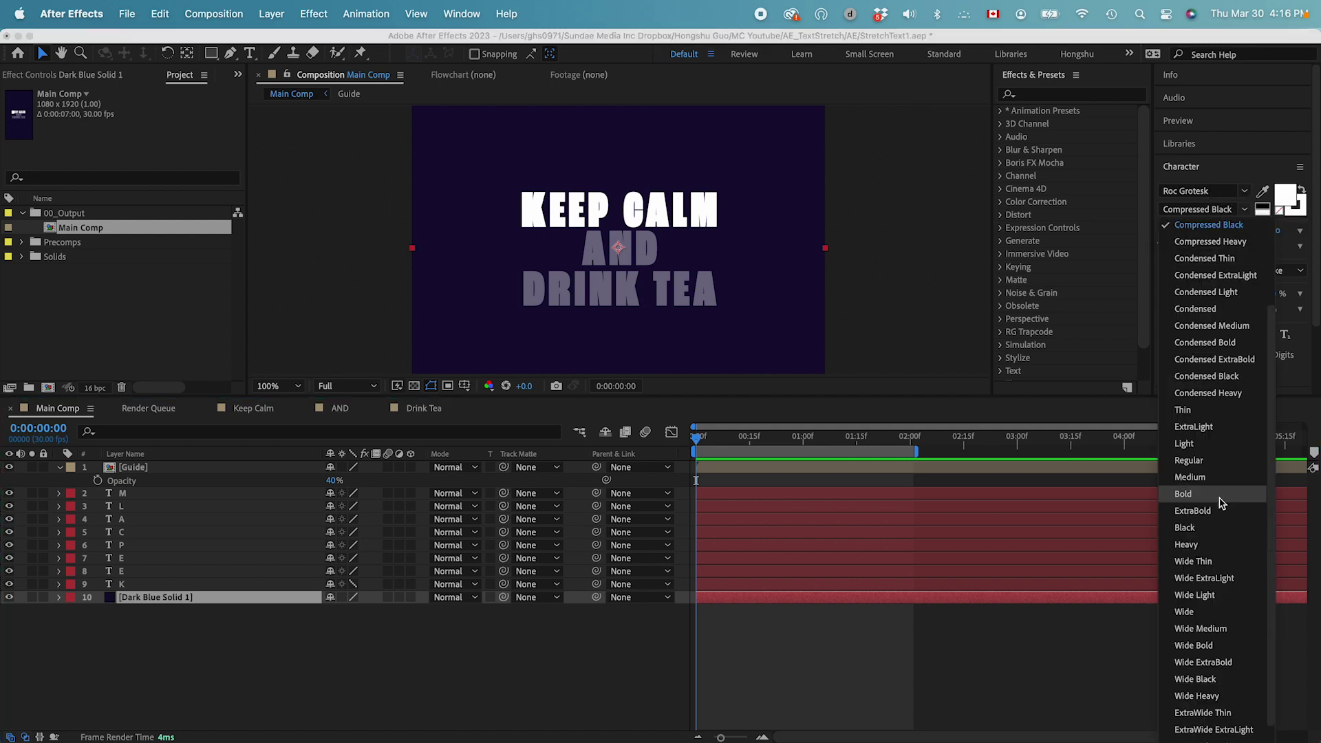
scroll(1220, 502, "down", 3)
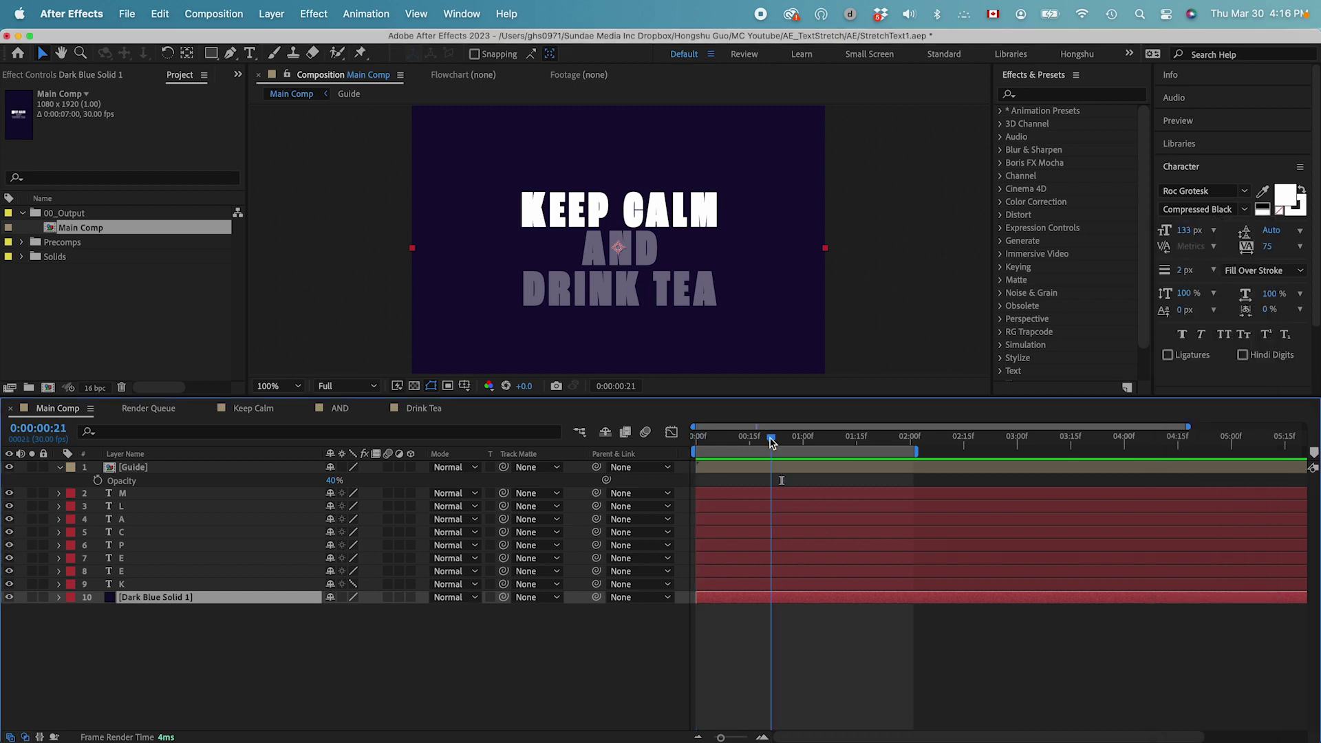
left_click_drag(772, 440, 689, 441)
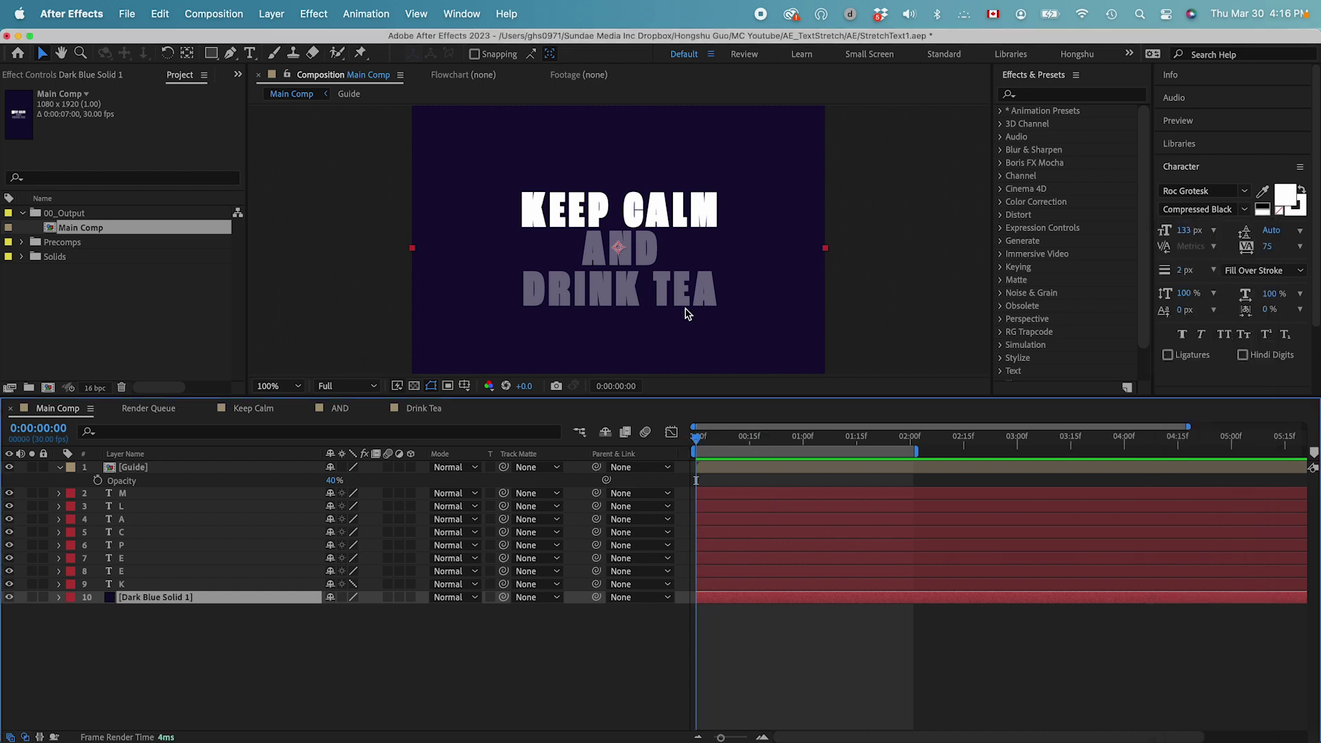
left_click(1245, 210)
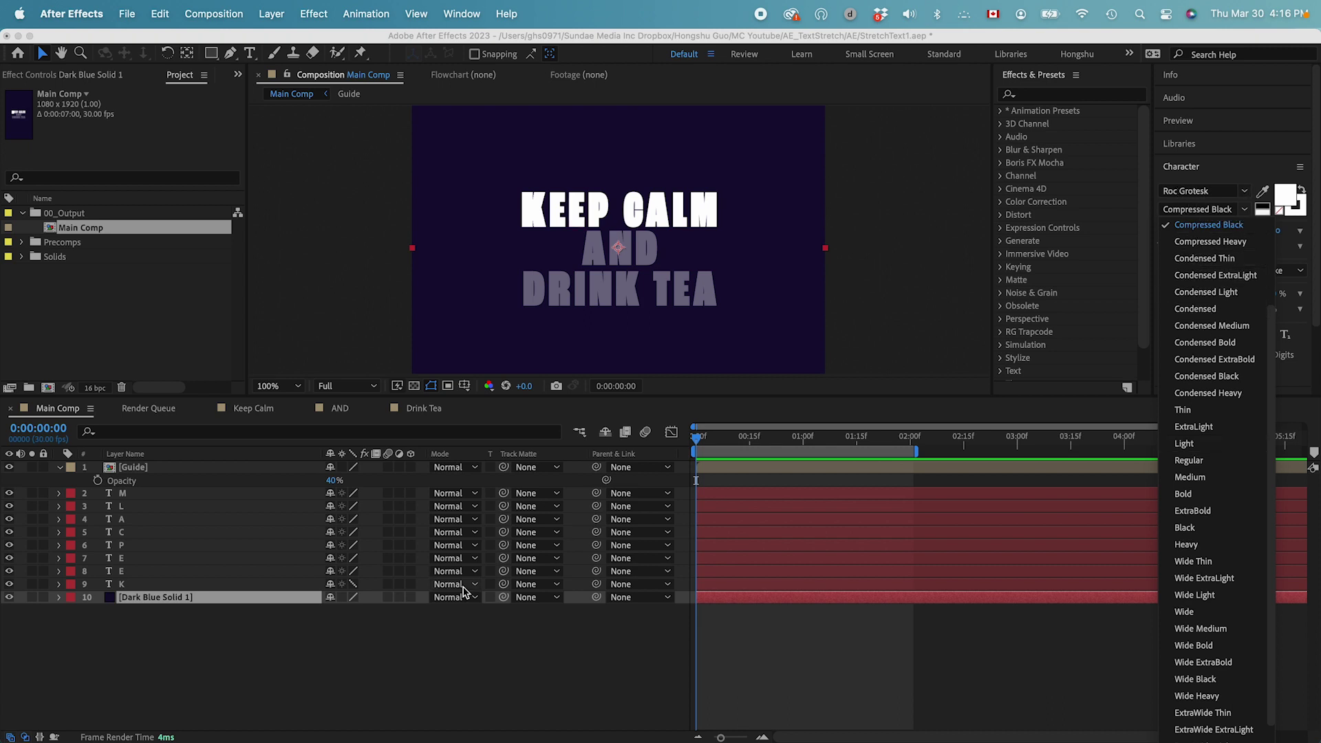
left_click(141, 650)
Duplicate the eight KEEP CALM letter layers and group the copies above the originals in the layer stack
left_click(136, 585)
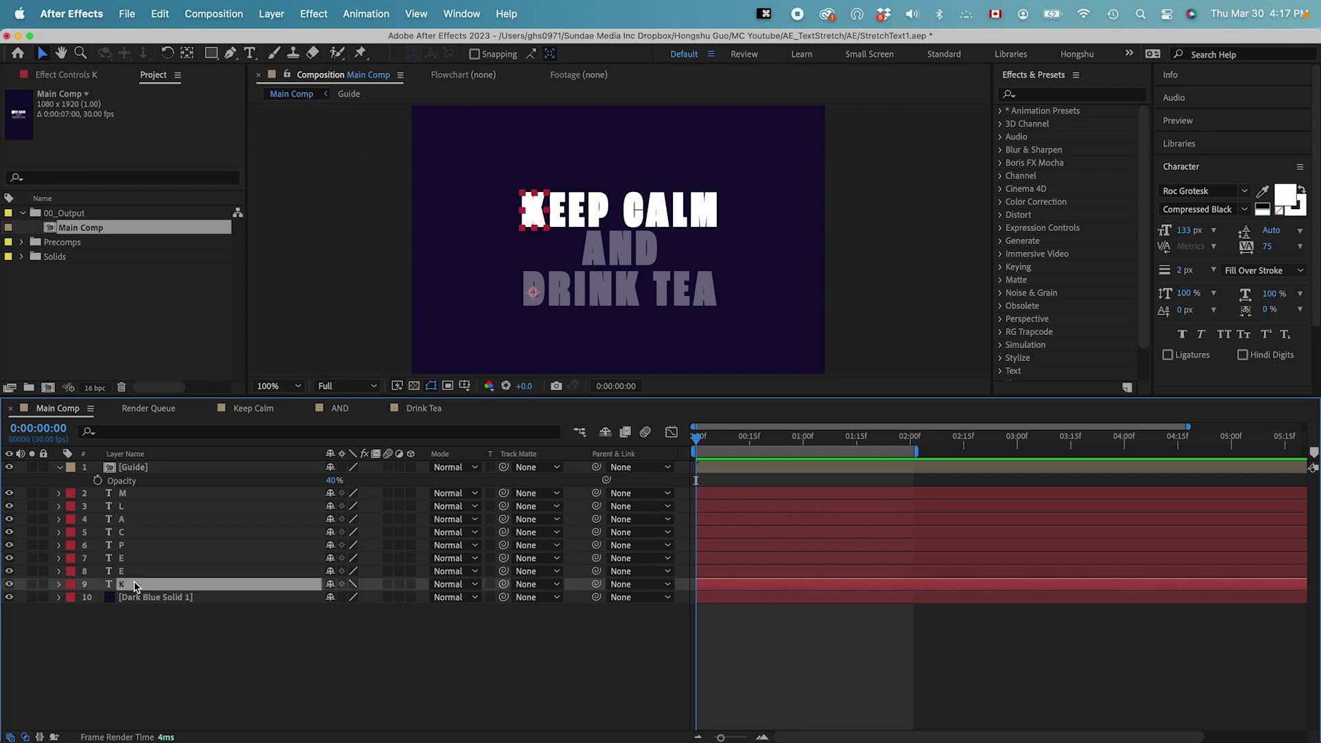
left_click(131, 496, "shift")
key("super+d")
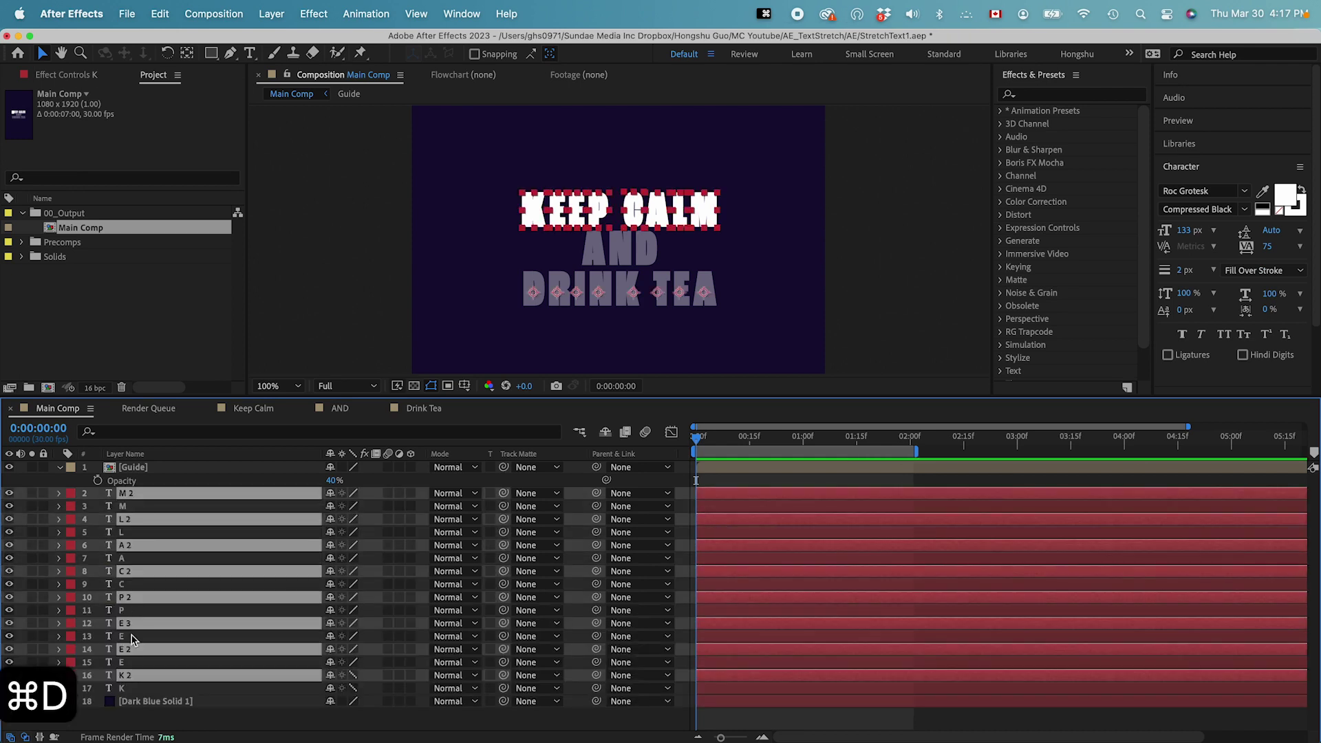
left_click_drag(134, 521, 125, 500)
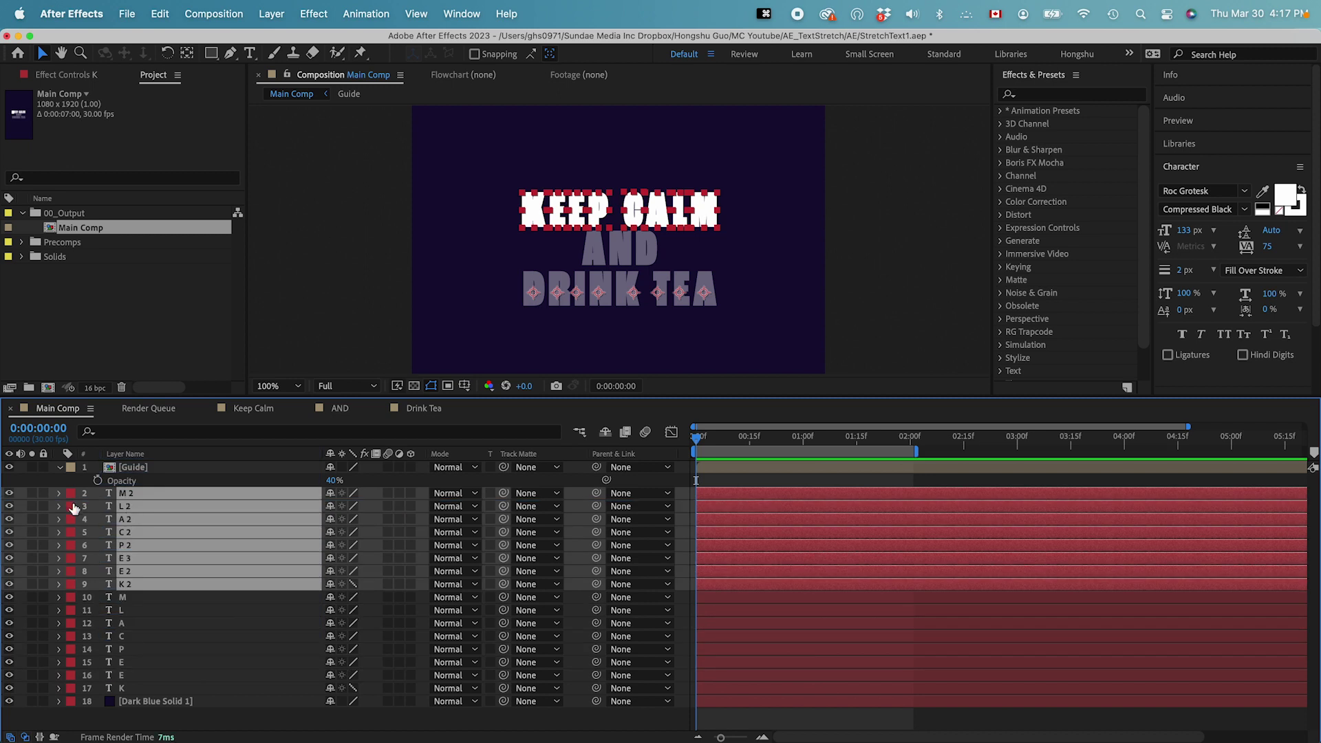
Label the duplicated letter layers Yellow and move them up to sit above the original KEEP CALM in the composition
left_click(71, 494)
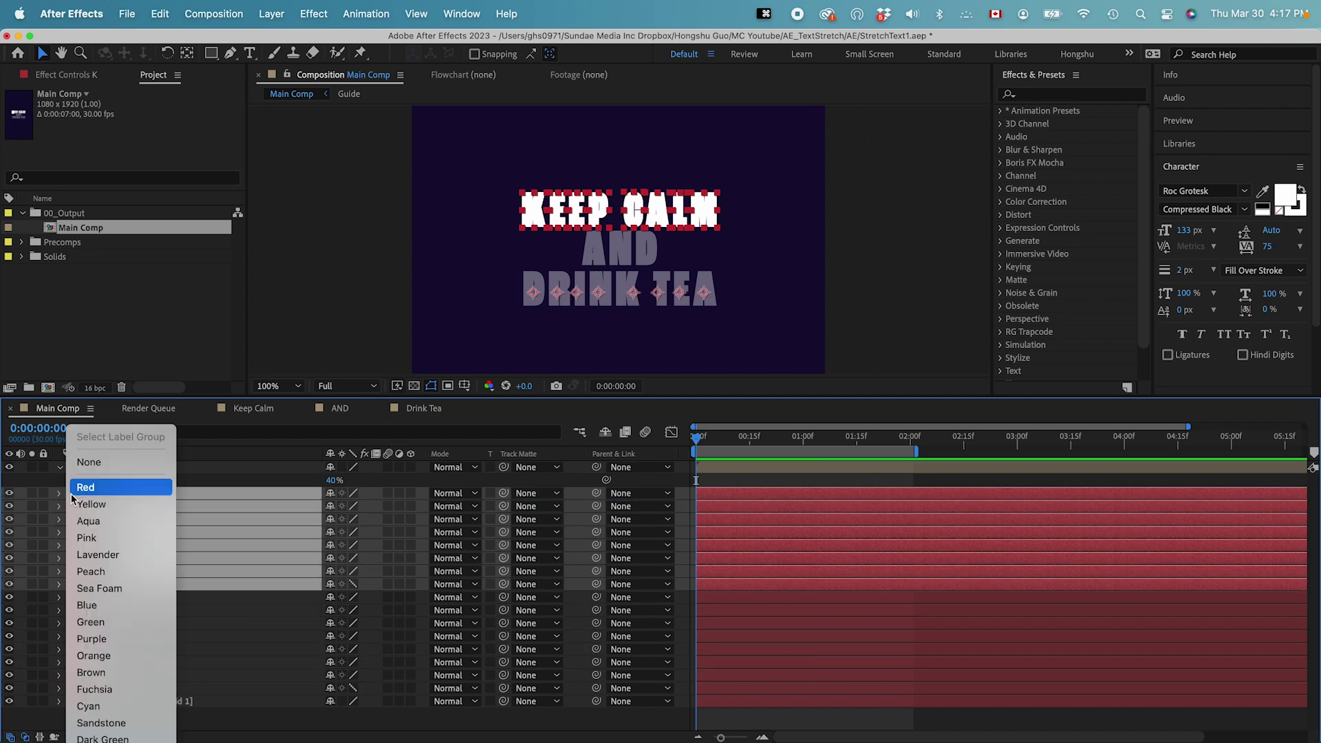
left_click(105, 507)
left_click_drag(657, 300, 657, 254)
left_click(293, 598)
Change the font style of the eight duplicated letter layers, K 2 through M 2, to Compressed Thin
left_click(128, 585)
left_click(193, 494, "shift")
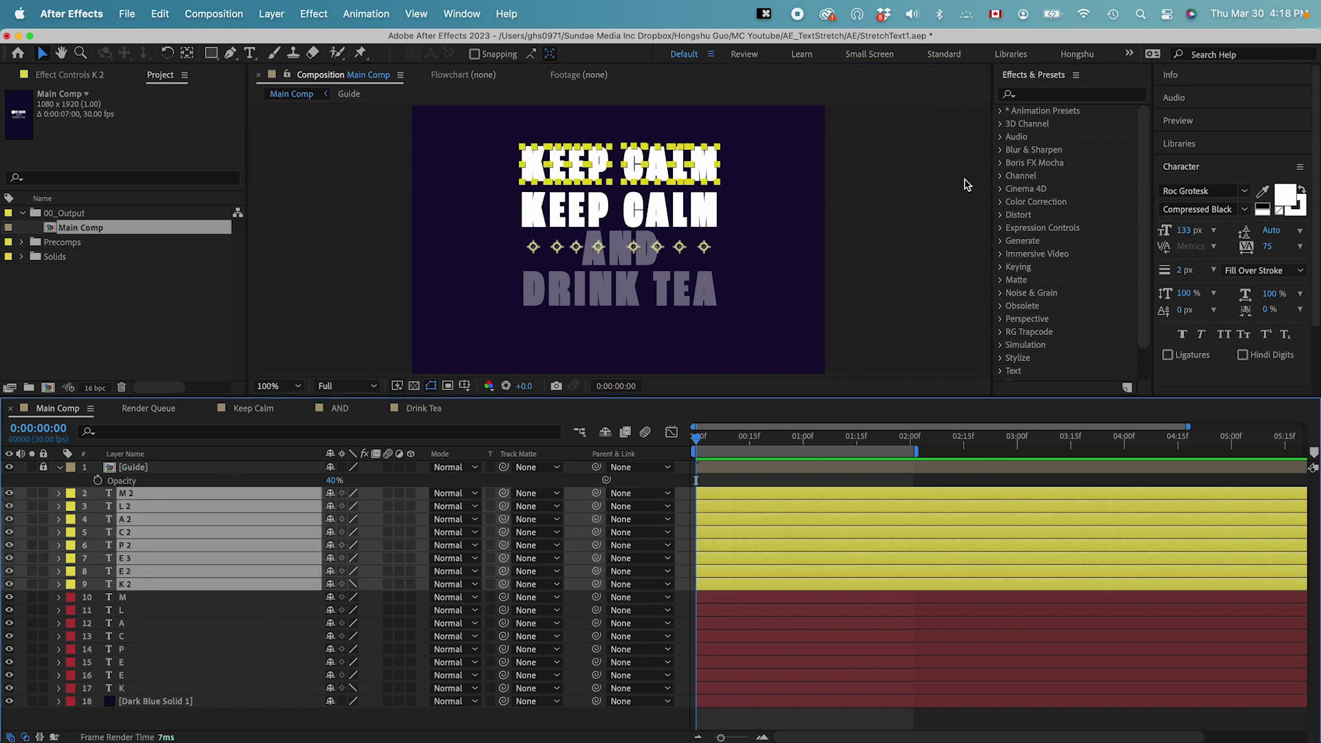
left_click(1241, 209)
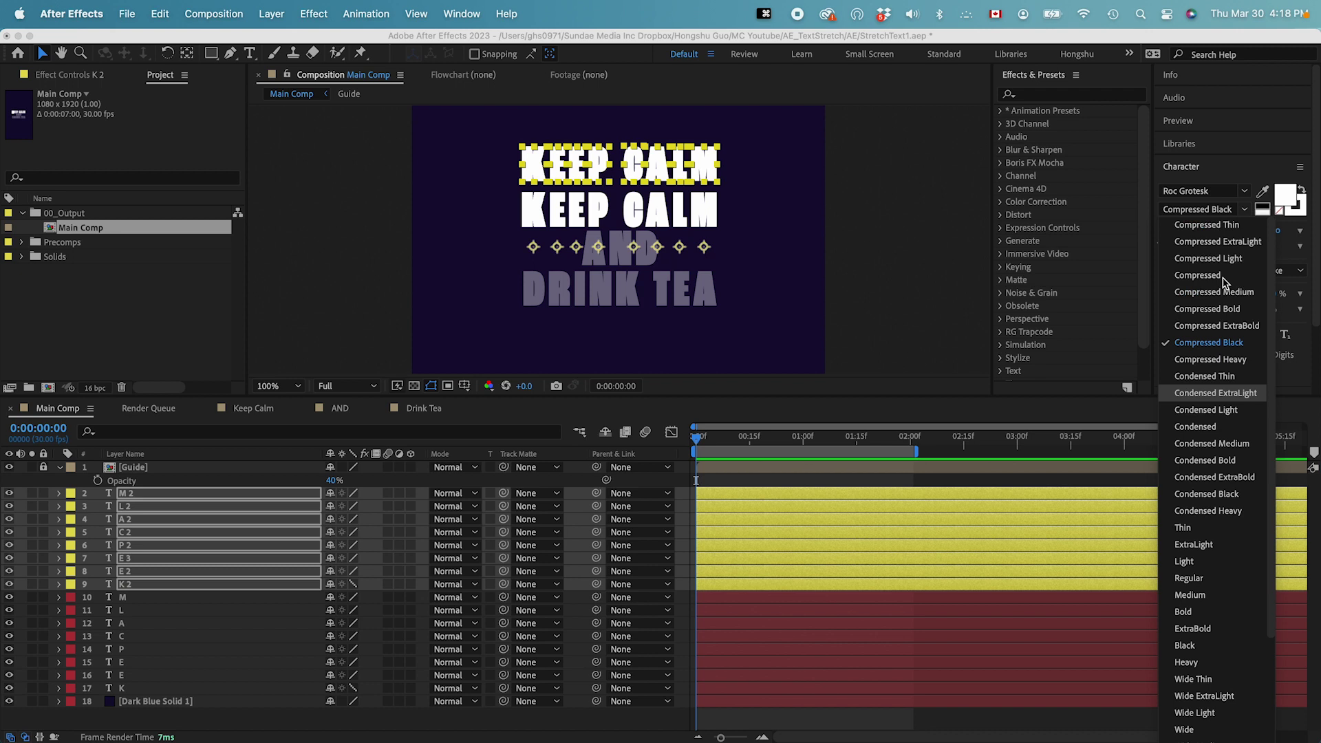
left_click(1209, 226)
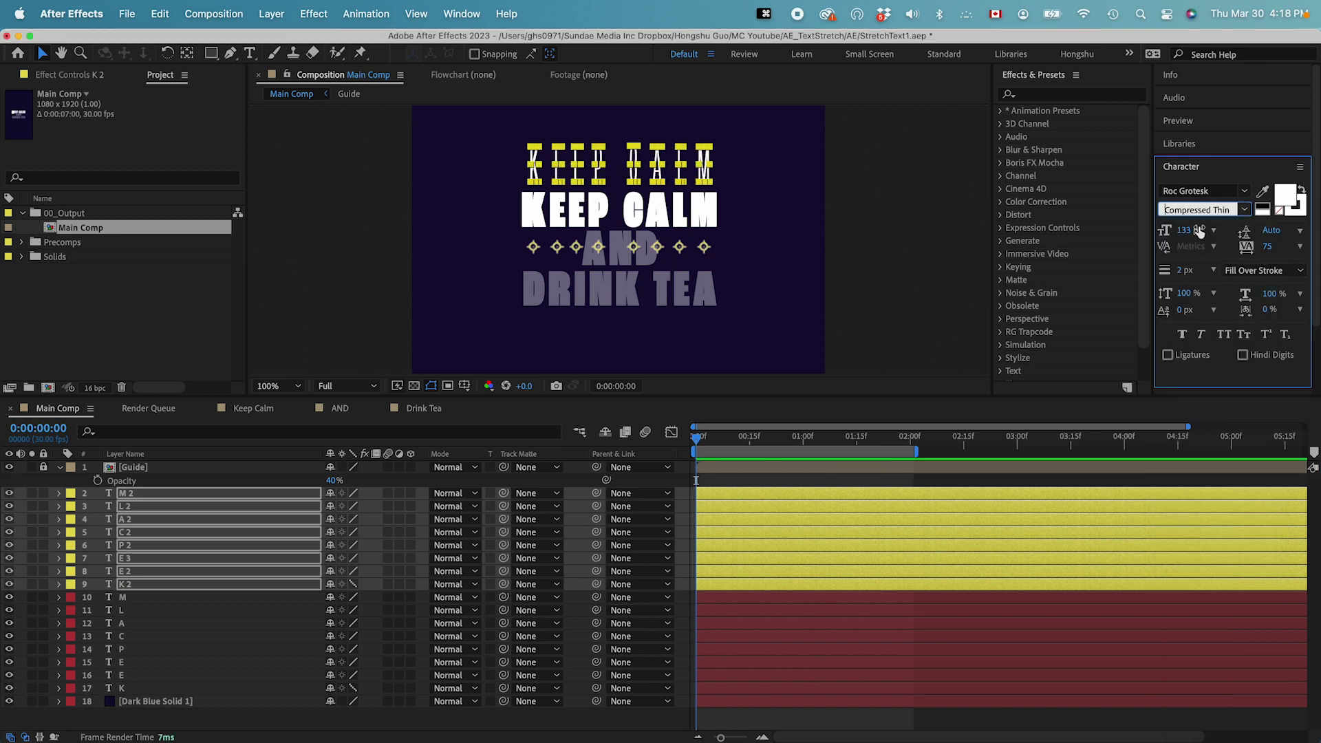
left_click(733, 483)
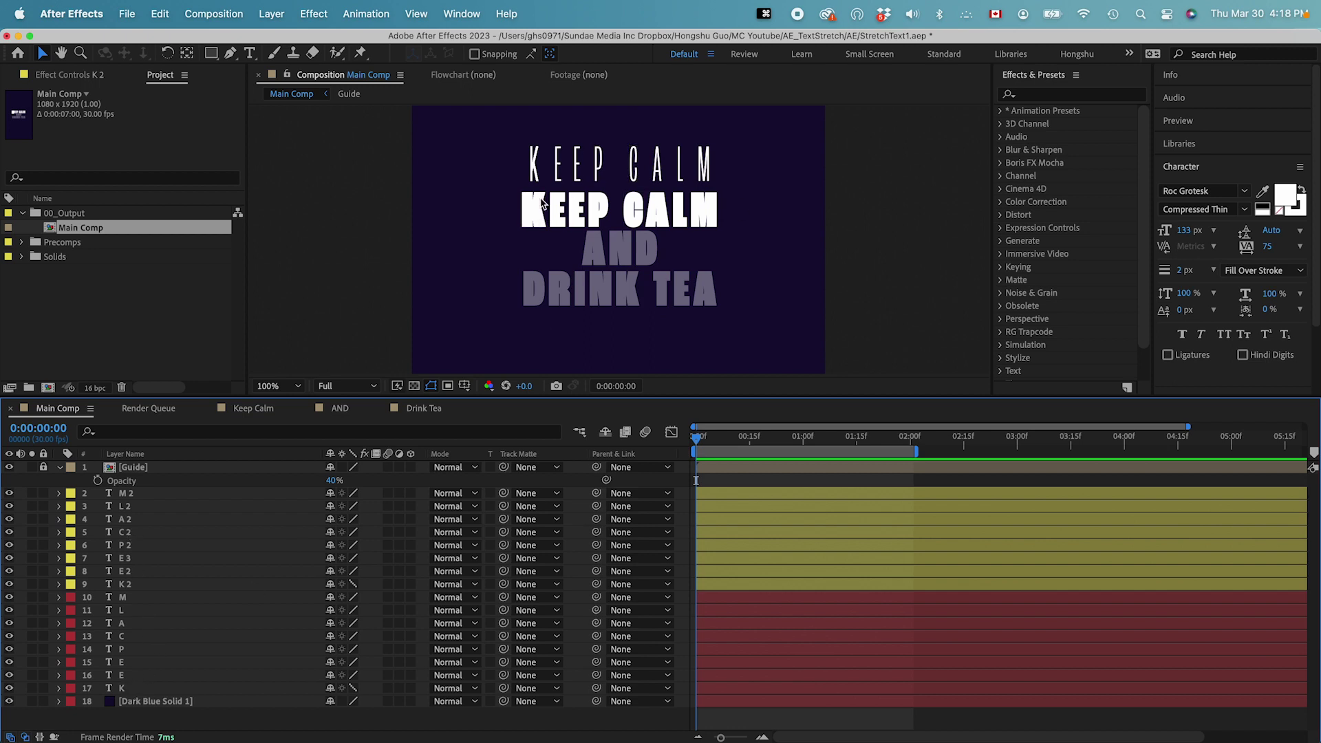
Create shapes from text for the original bold letter layers K, E, E and P
left_click(127, 690)
right_click(141, 690)
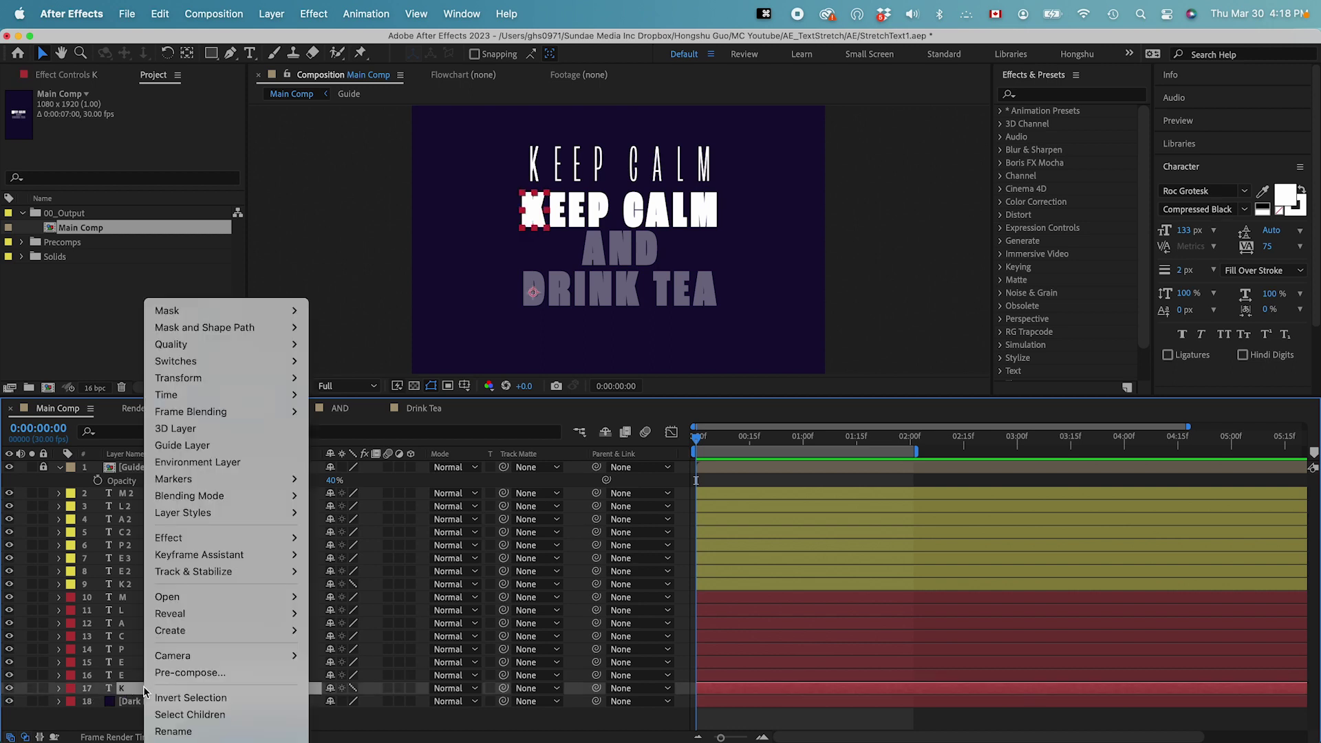
mouse_move(204, 633)
left_click(341, 649)
right_click(129, 681)
mouse_move(182, 620)
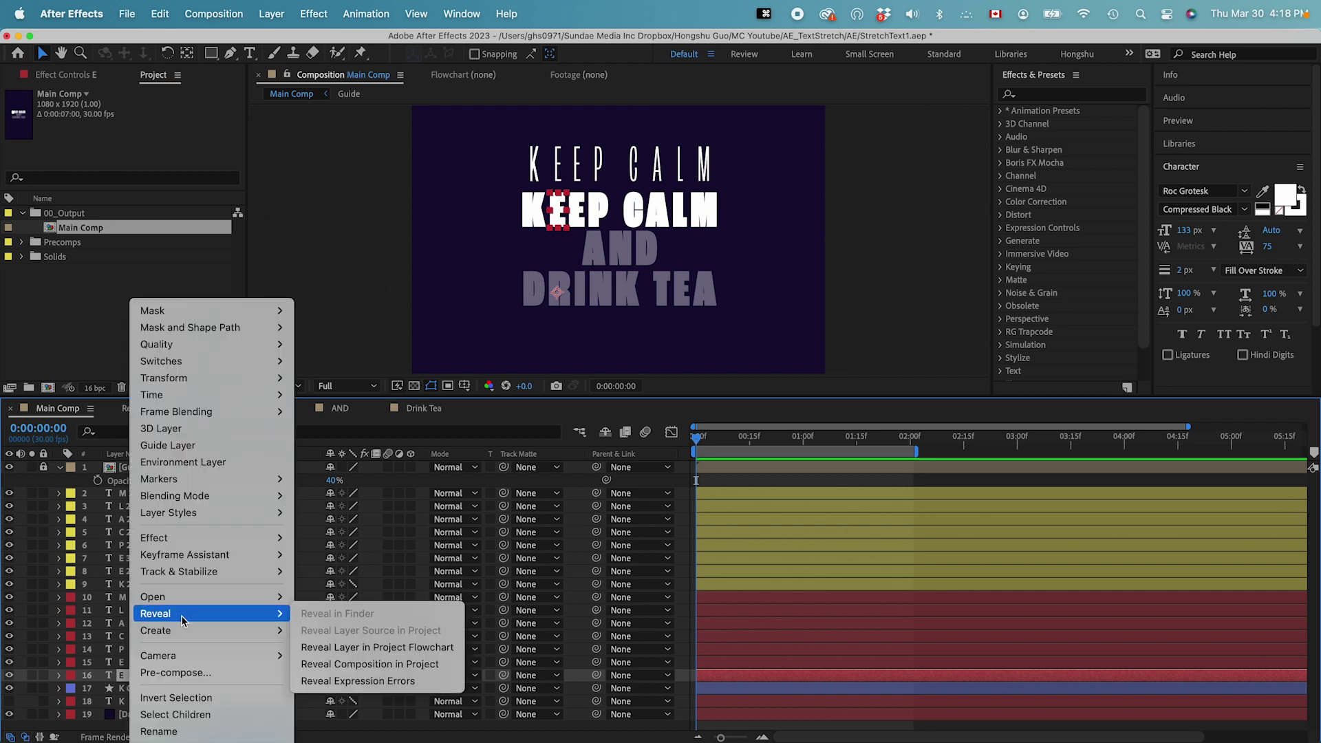
left_click(358, 646)
right_click(145, 663)
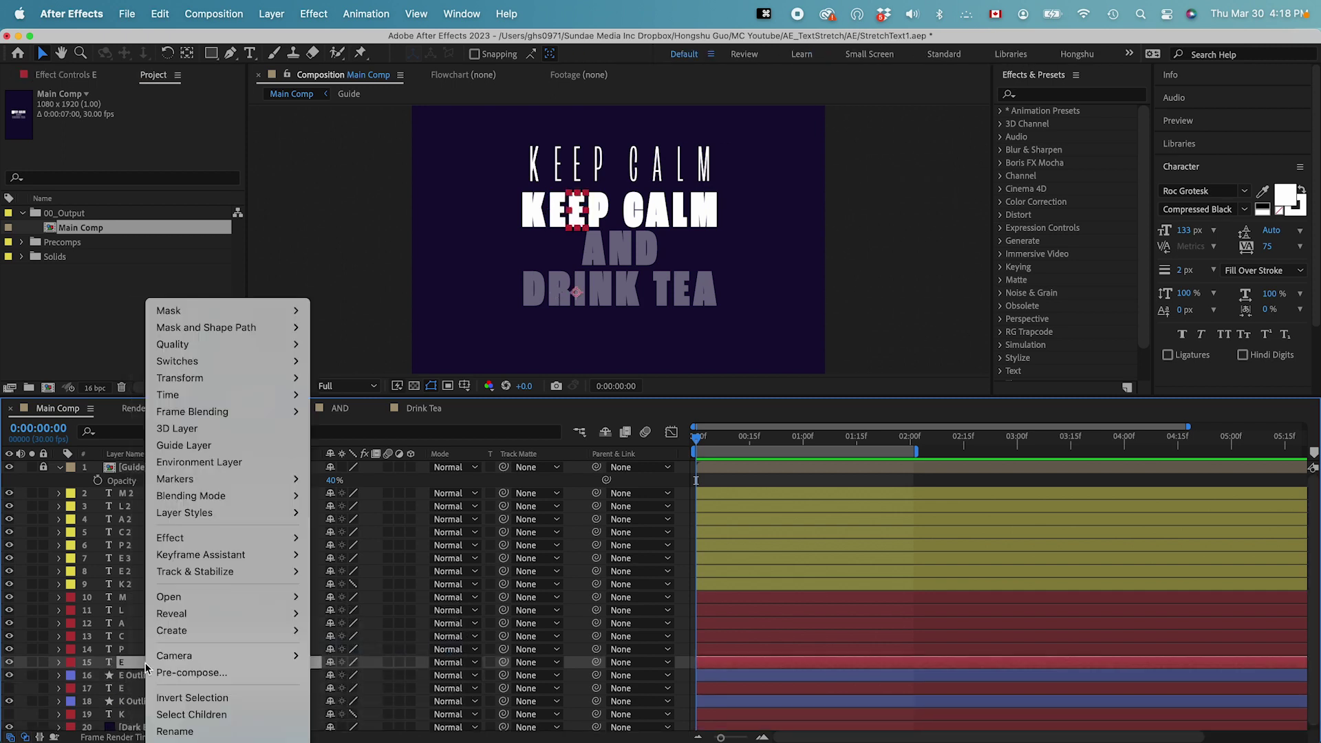
mouse_move(206, 631)
left_click(354, 647)
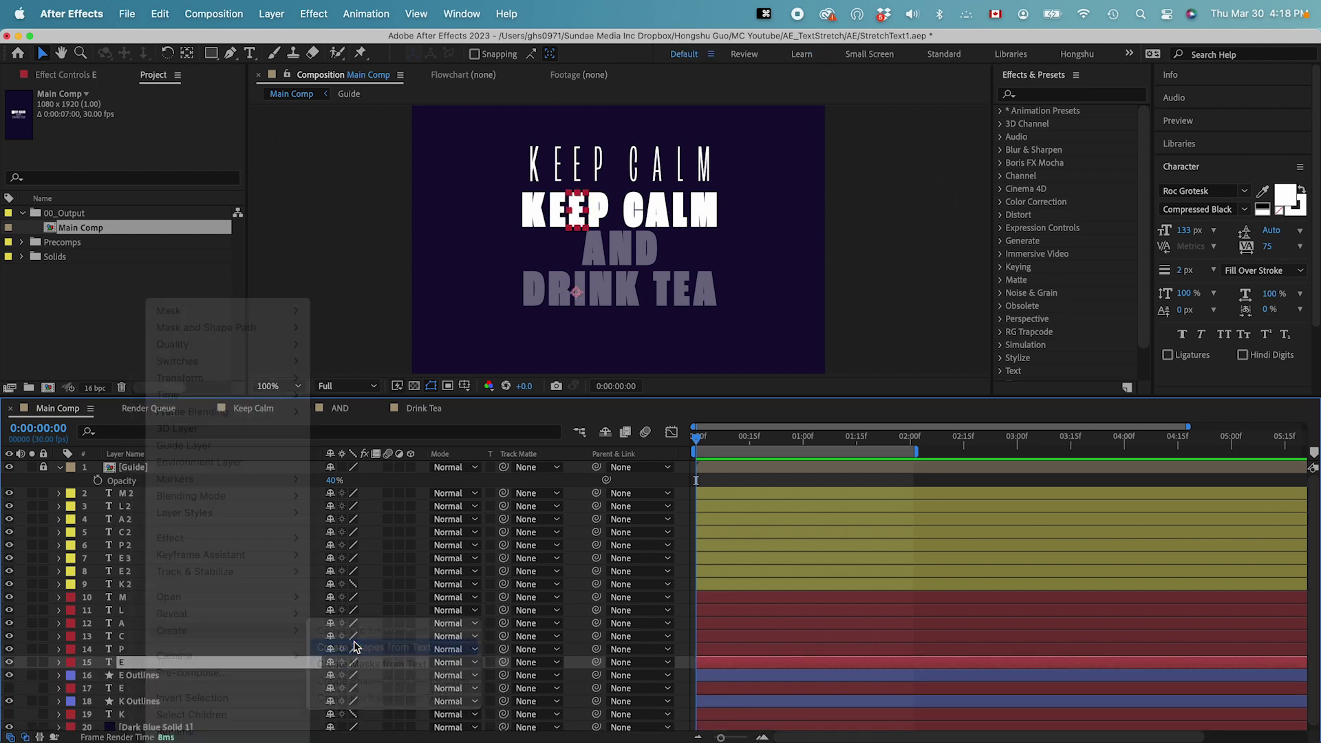
right_click(127, 650)
left_click(330, 648)
Create shapes from text for the original bold letter layers C, A, L and M
right_click(125, 637)
left_click(328, 648)
right_click(127, 624)
left_click(331, 648)
right_click(128, 613)
left_click(330, 648)
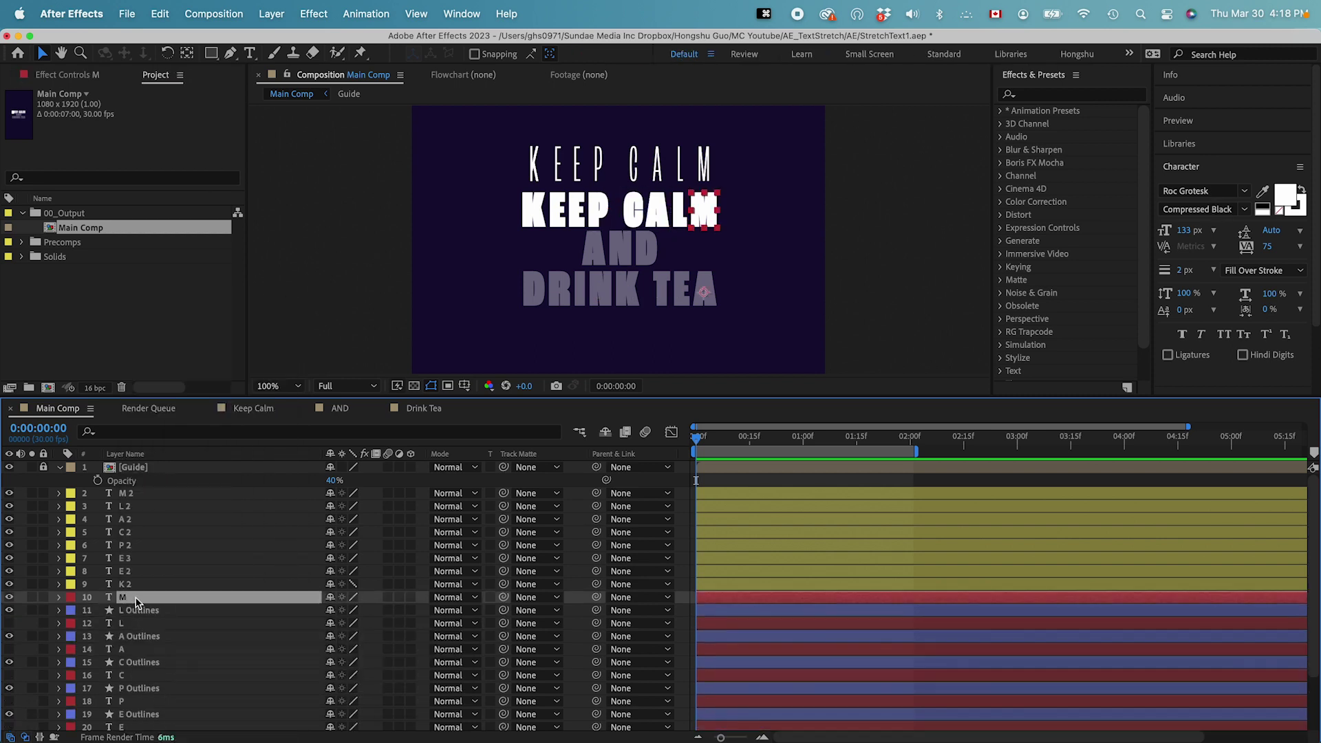
left_click(337, 647)
Create shapes from text for the thin letter layers K 2, E 2, E 3 and P 2
right_click(141, 585)
left_click(337, 647)
right_click(131, 572)
left_click(337, 647)
right_click(143, 558)
left_click(337, 647)
right_click(131, 546)
left_click(338, 647)
Create shapes from text for the thin letter layers C 2, A 2, L 2 and M 2
right_click(134, 531)
left_click(339, 647)
right_click(134, 518)
left_click(339, 647)
right_click(134, 506)
left_click(337, 646)
right_click(141, 493)
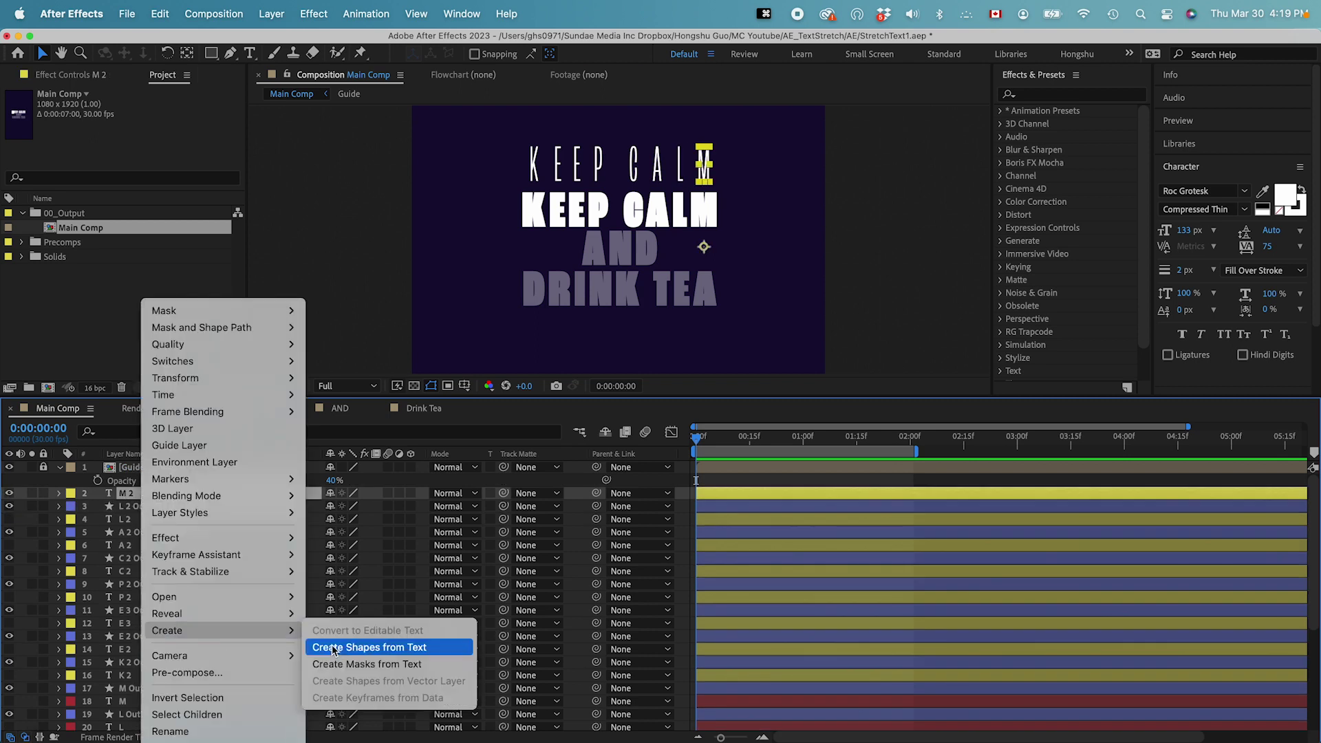
left_click(335, 648)
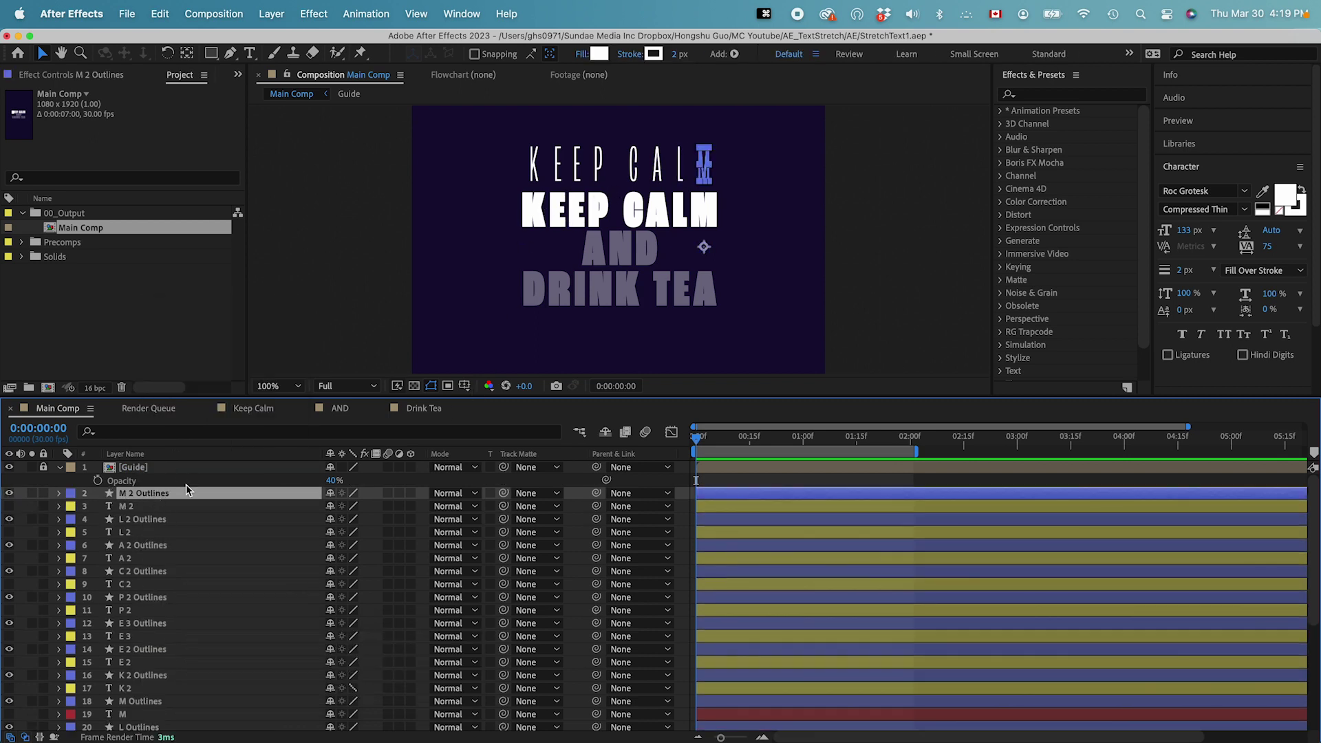
Select the whole Yellow label group, mark its text layers as shy, and hide shy layers in the timeline
left_click(71, 507)
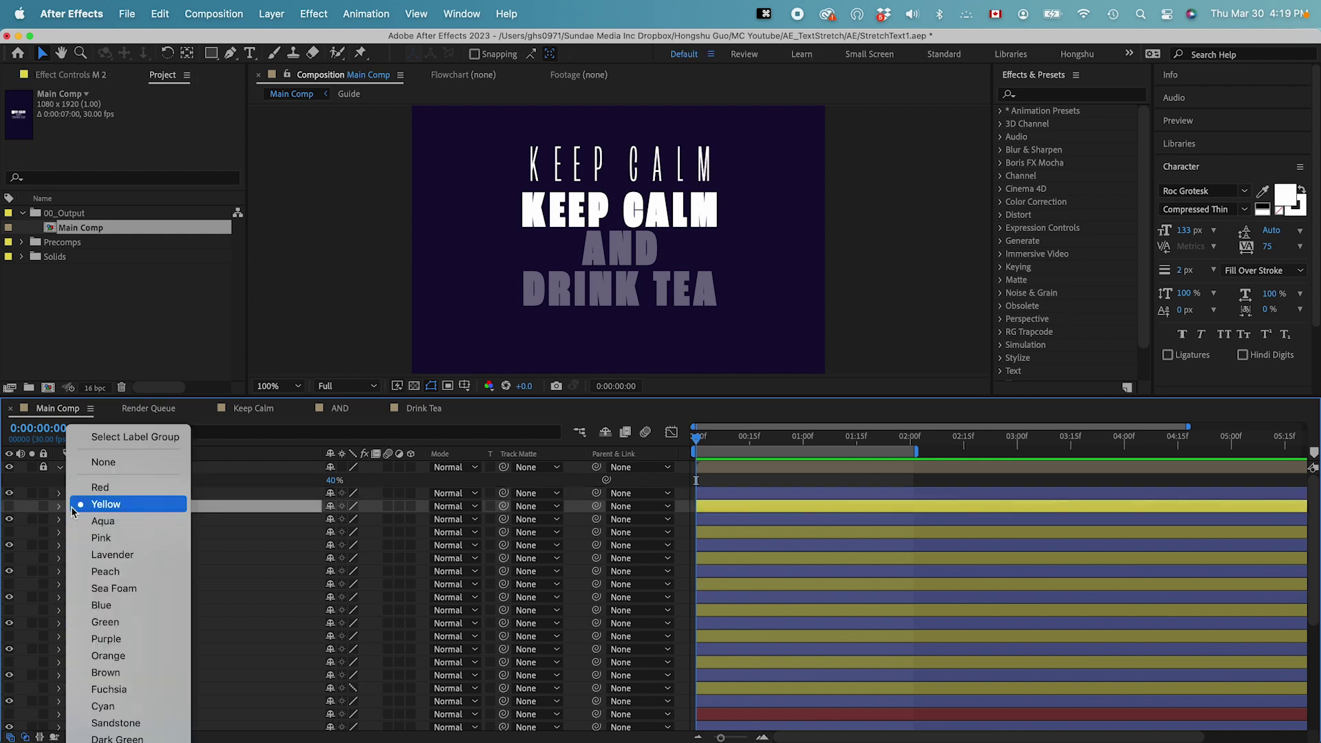
left_click(107, 441)
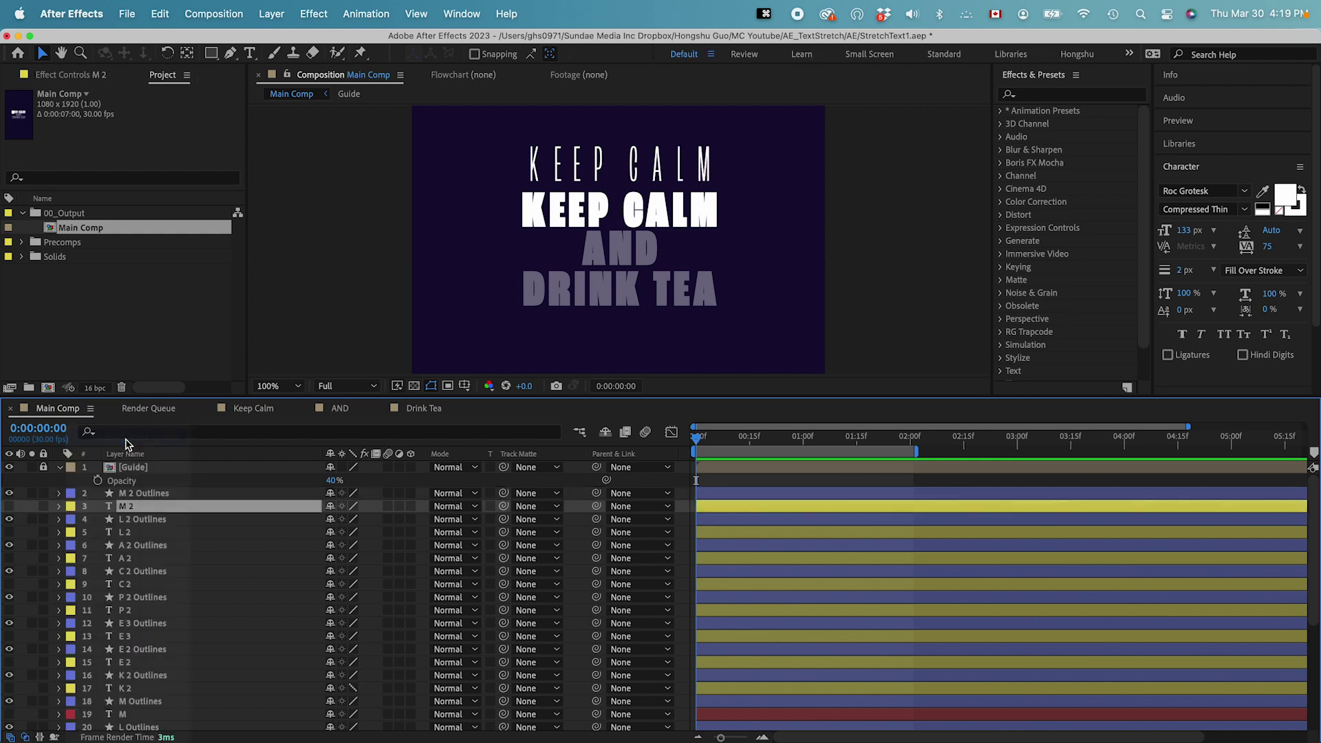
left_click(330, 506)
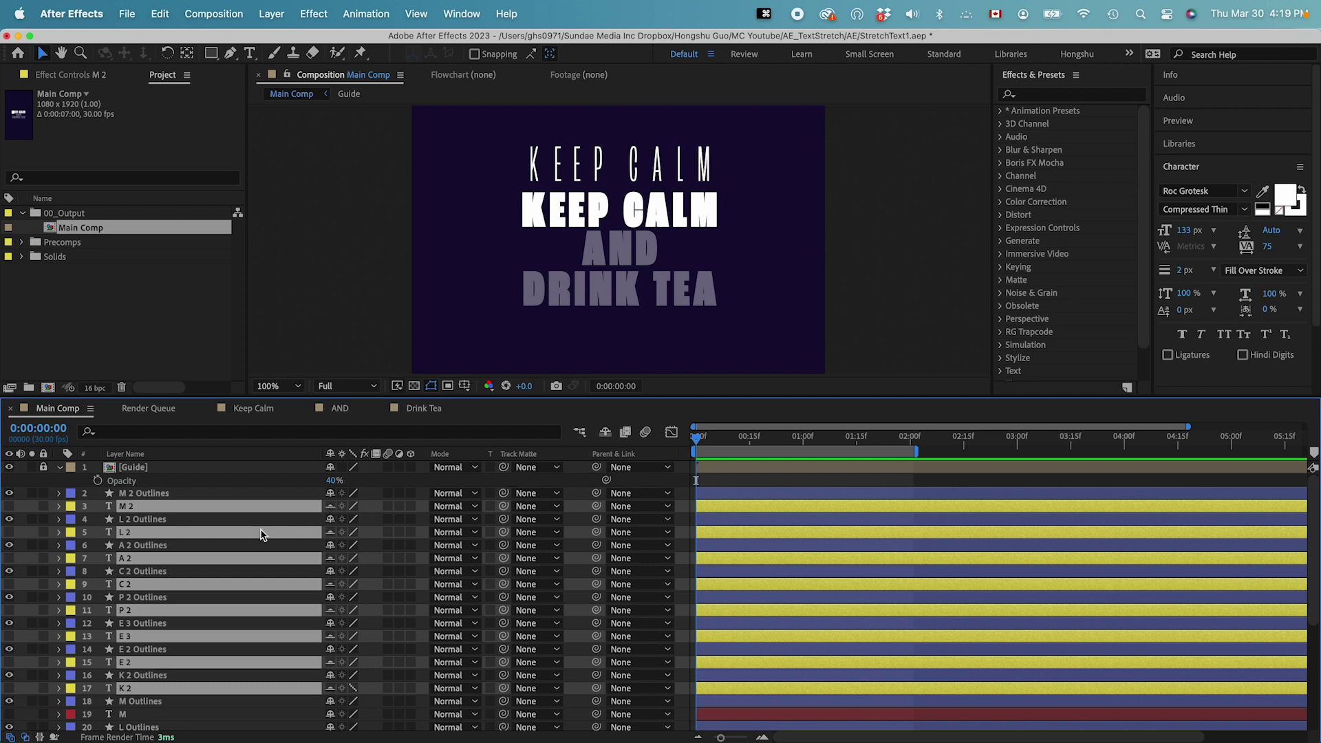
left_click(606, 438)
Select the whole Red label group and mark its layers as shy to hide them from the timeline
scroll(99, 570, "down", 2)
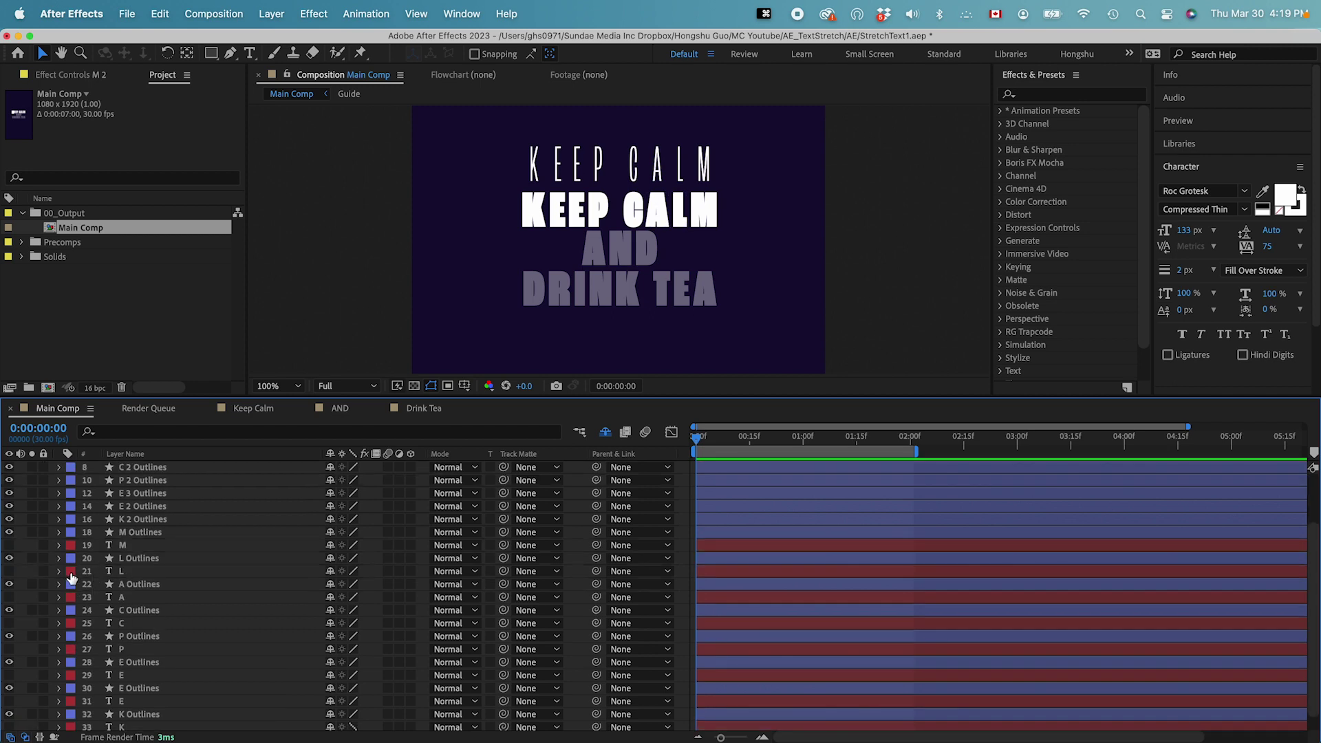
left_click(71, 573)
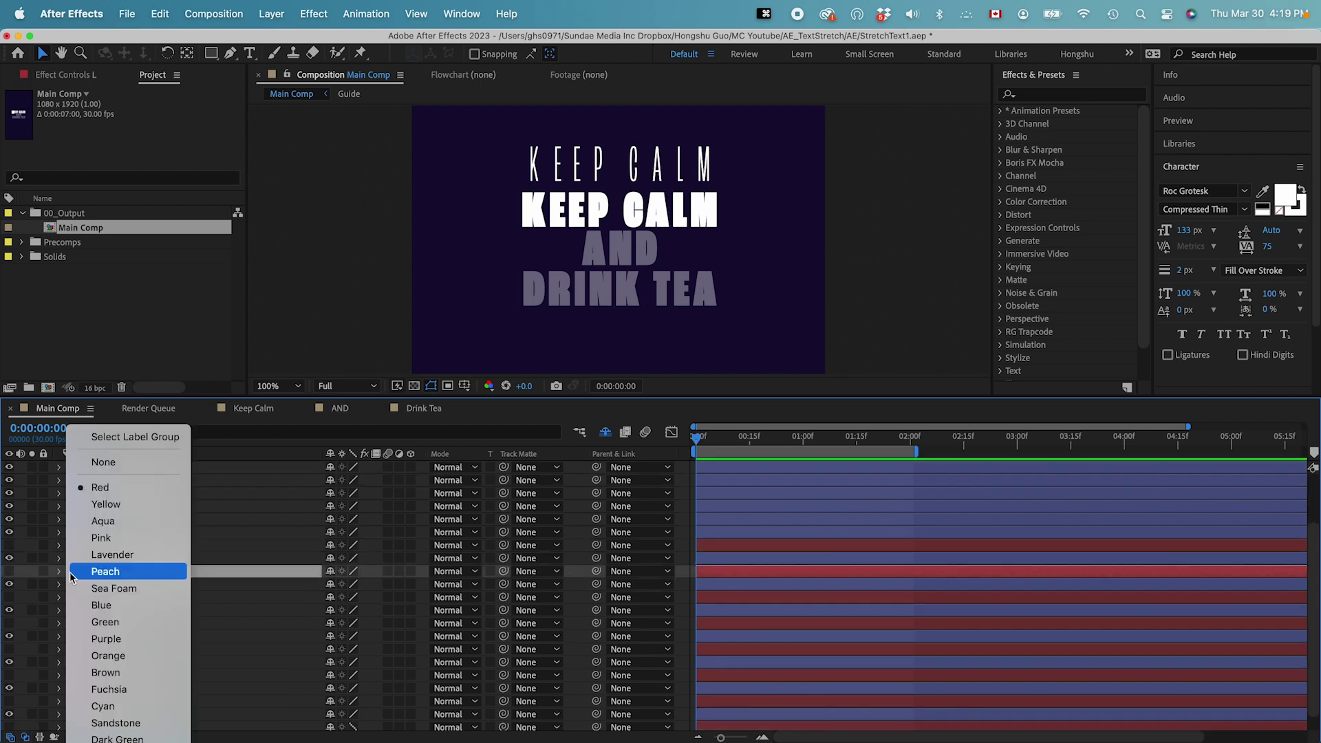
left_click(120, 437)
left_click(331, 549)
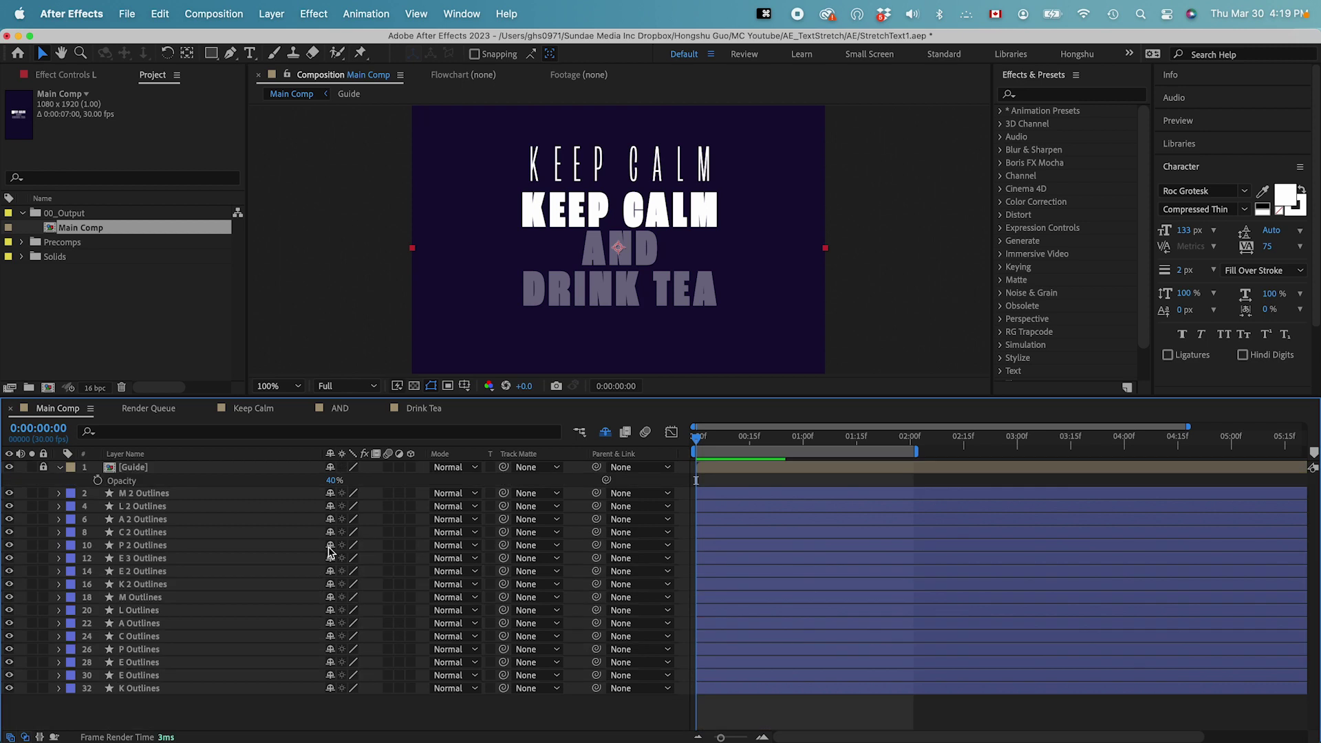
Select the bold letter outline layers from K Outlines up to M Outlines and set their label colour to Red
left_click(140, 687)
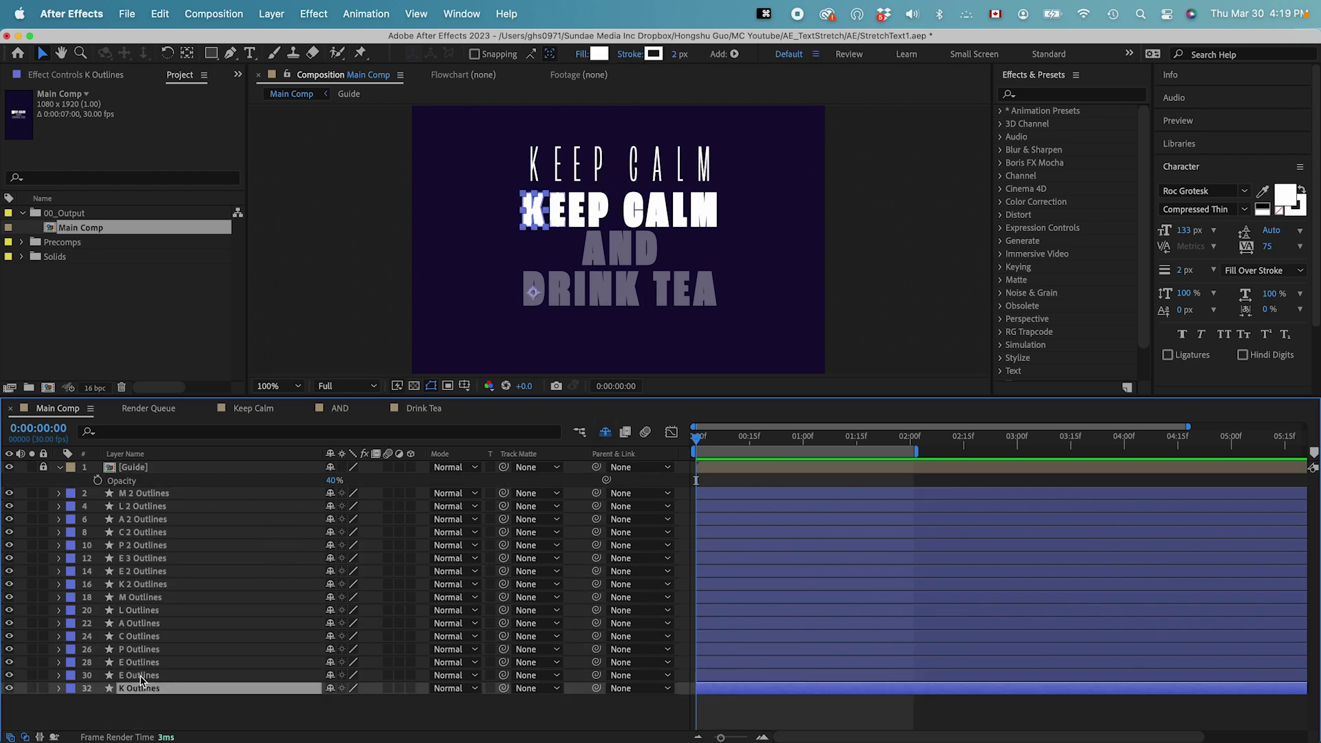
left_click(142, 600, "shift")
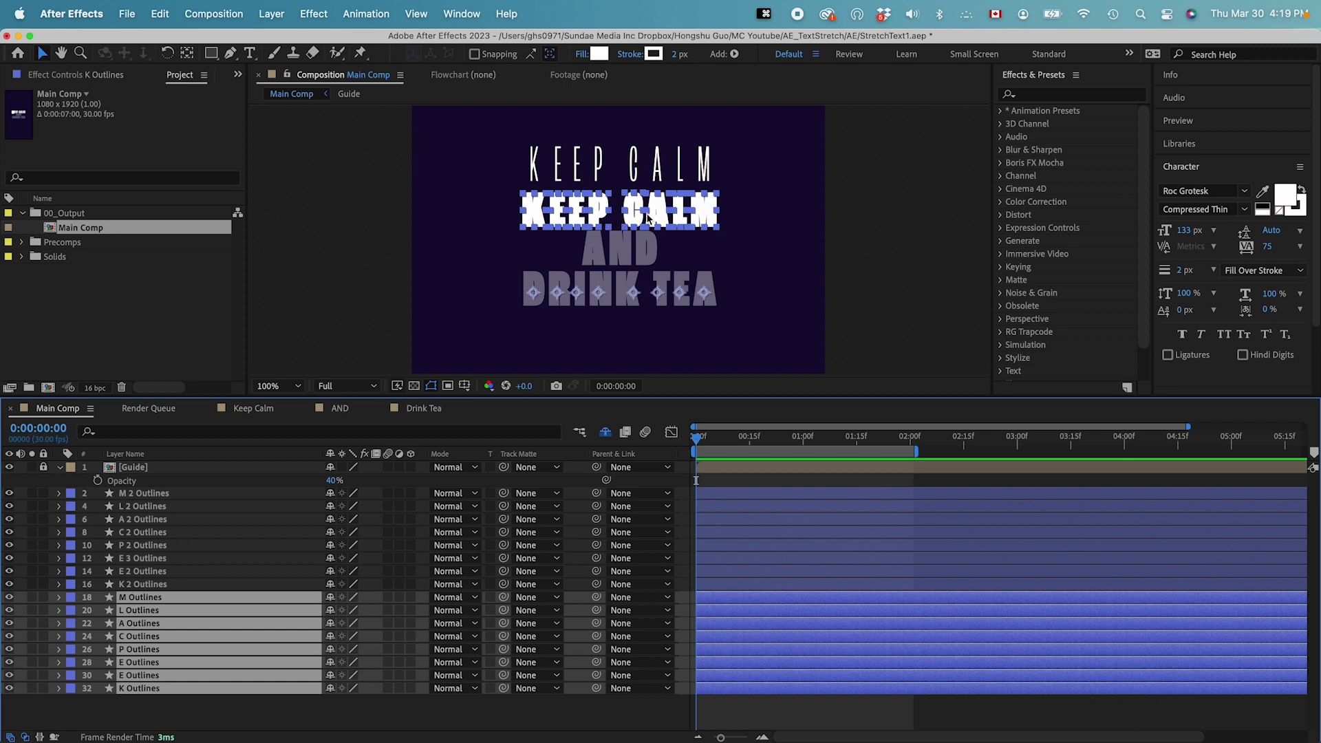
left_click(71, 600)
left_click(96, 490)
left_click(144, 710)
Select all thin and bold letter outline layers and filter the timeline properties by "path"
left_click(158, 585)
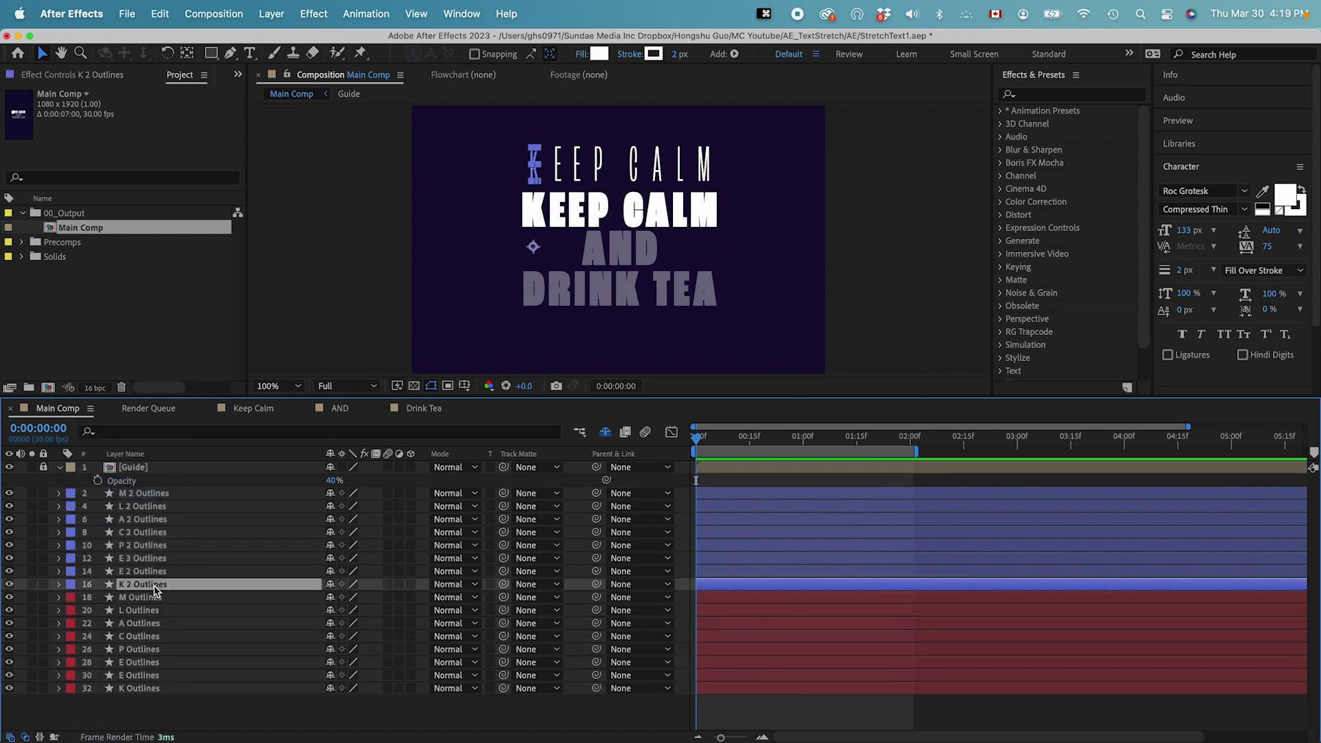
left_click(145, 494, "shift")
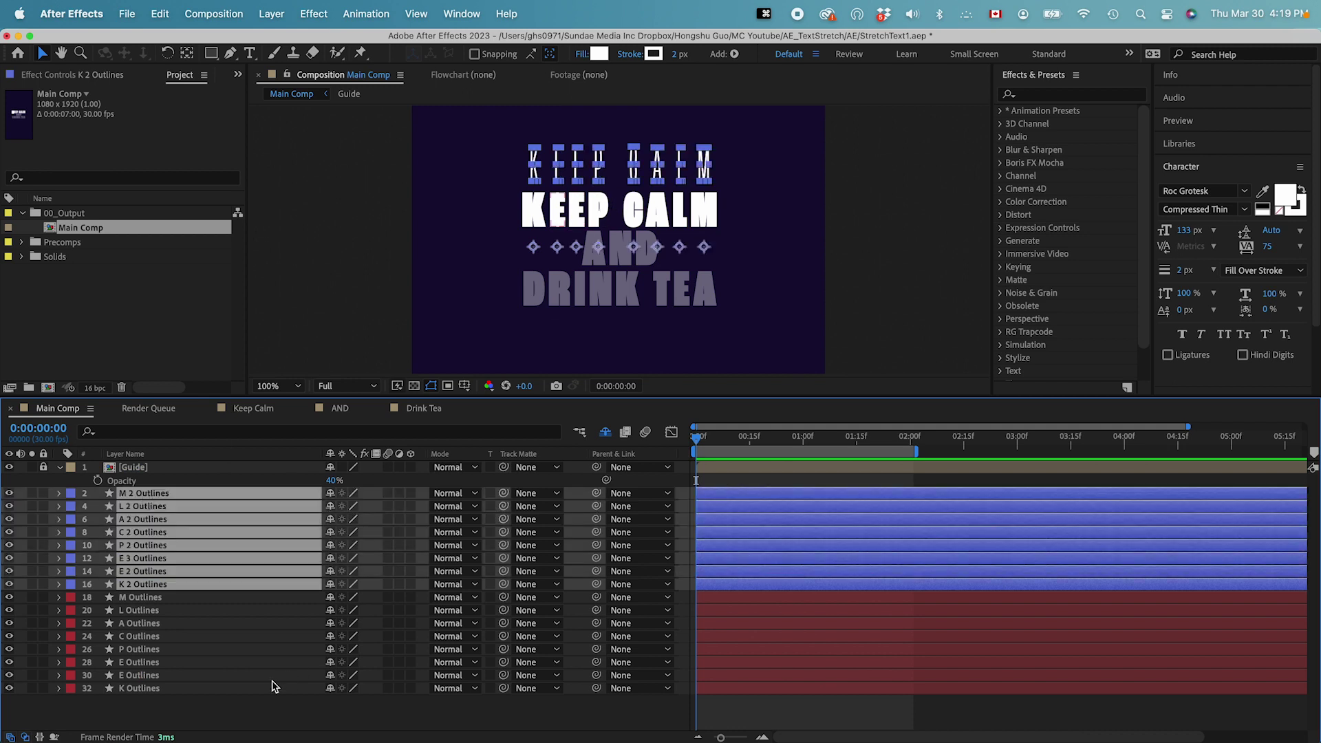
left_click(202, 710)
left_click(154, 494)
left_click(145, 691, "shift")
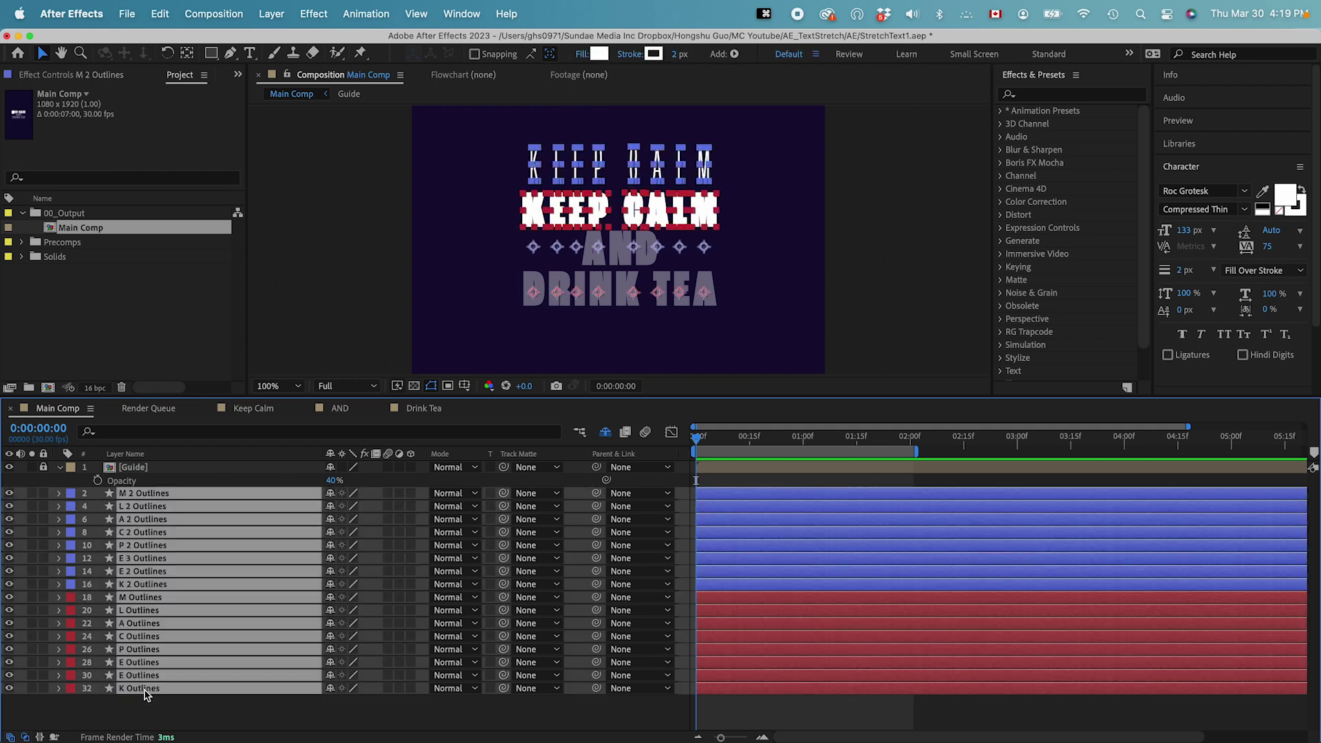
left_click(122, 433)
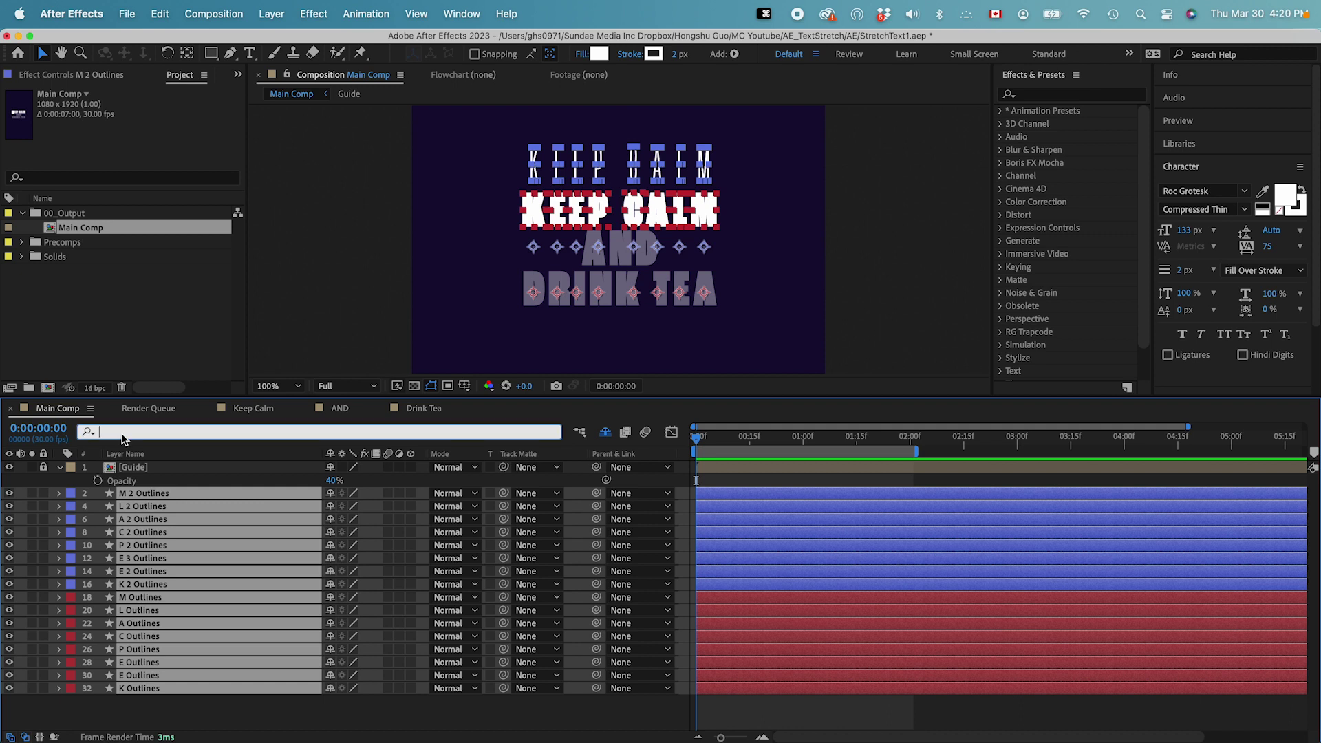
type("path")
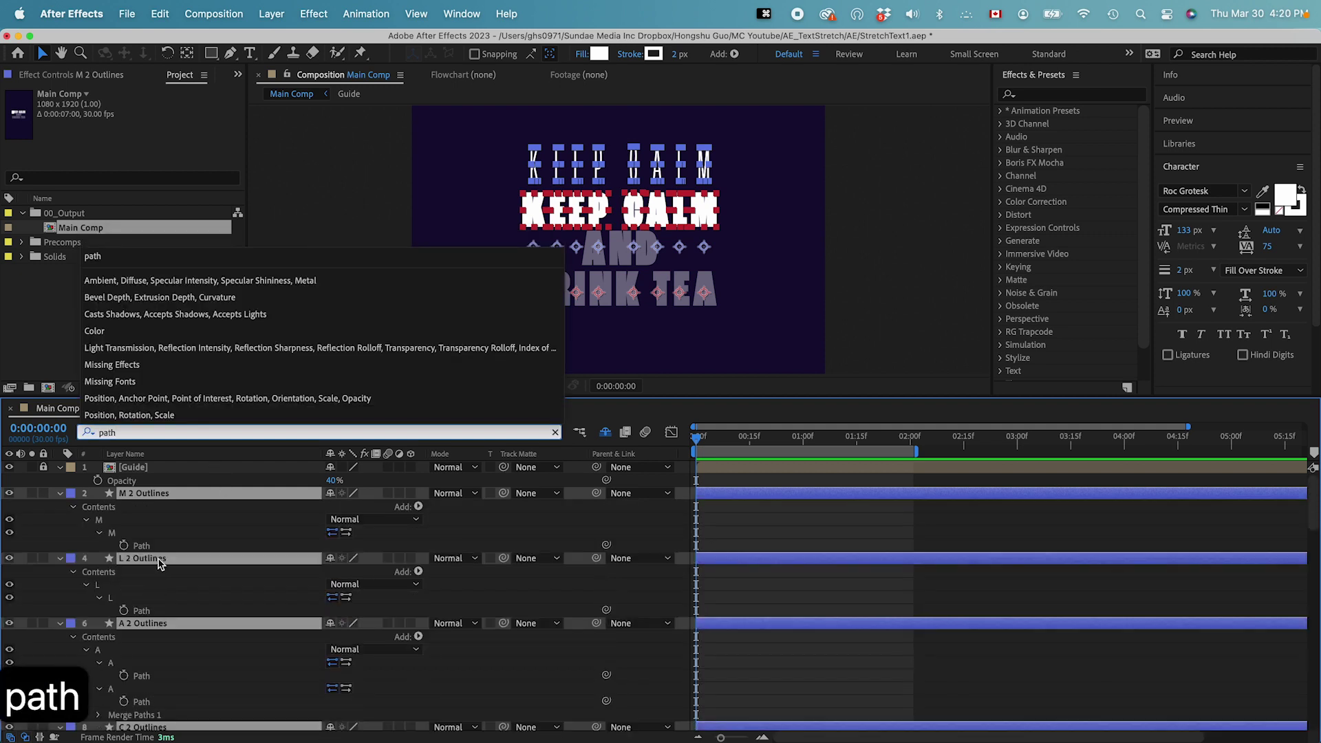
key("Return")
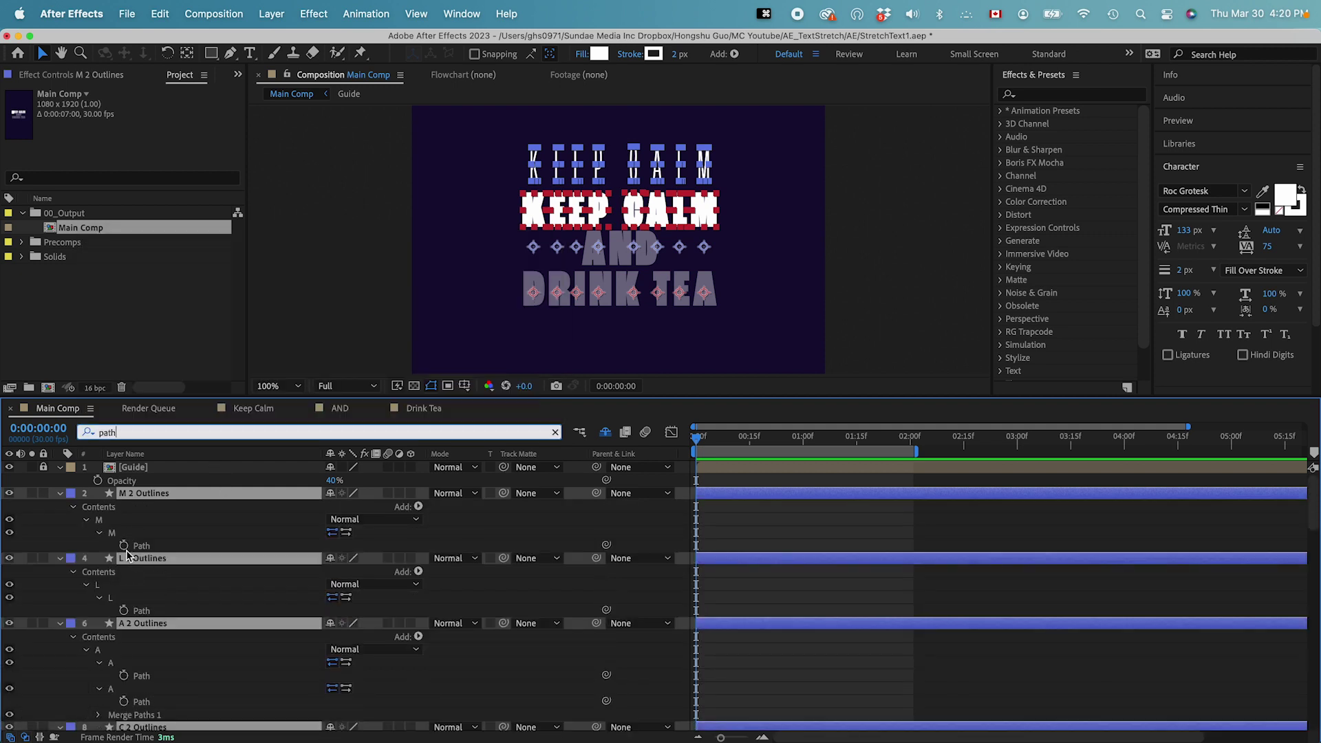
Enable Path keyframing at frame 0 for the thin M 2, L 2, A 2 and C 2 Outlines, including both A paths
left_click(124, 546)
left_click(124, 610)
left_click(123, 676)
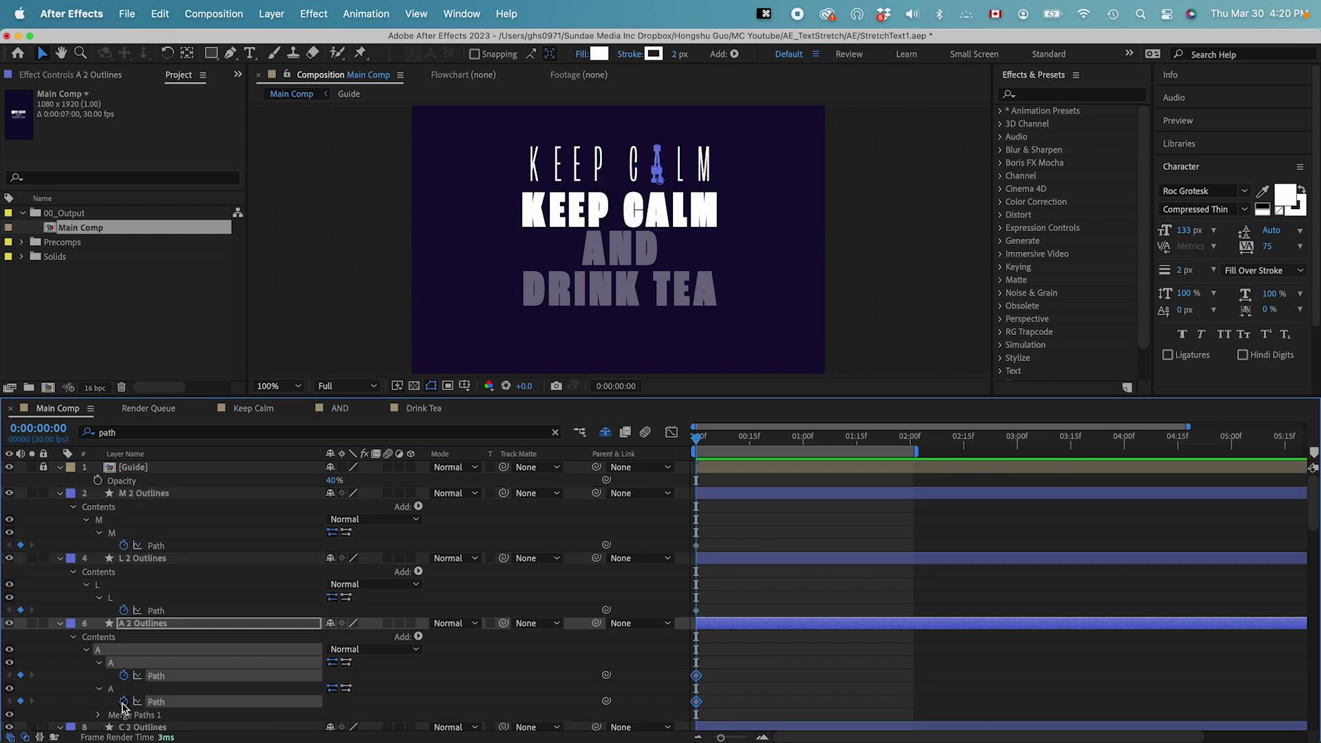
left_click(124, 702)
scroll(175, 667, "down", 2)
scroll(175, 667, "down", 3)
left_click(123, 662)
Enable Path keyframing at frame 0 for the thin P 2, E 3, E 2 and K 2 Outlines, including both P paths
scroll(183, 660, "down", 4)
left_click(125, 585)
left_click(124, 610)
scroll(229, 639, "down", 4)
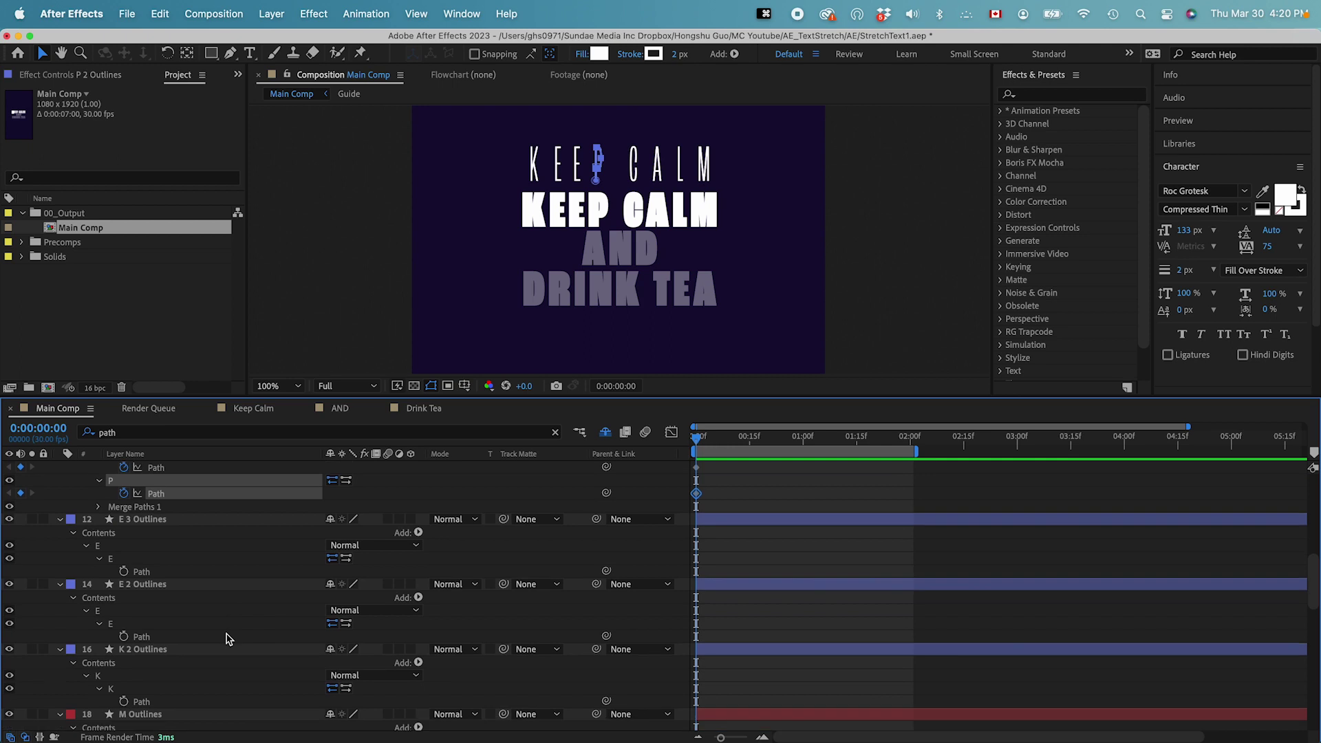
left_click(124, 572)
left_click(124, 637)
left_click(124, 701)
Enable Path keyframing at frame 0 for every path of the bold M, L, A, C, P, E, E and K Outlines
scroll(260, 667, "down", 6)
left_click(124, 597)
left_click(124, 662)
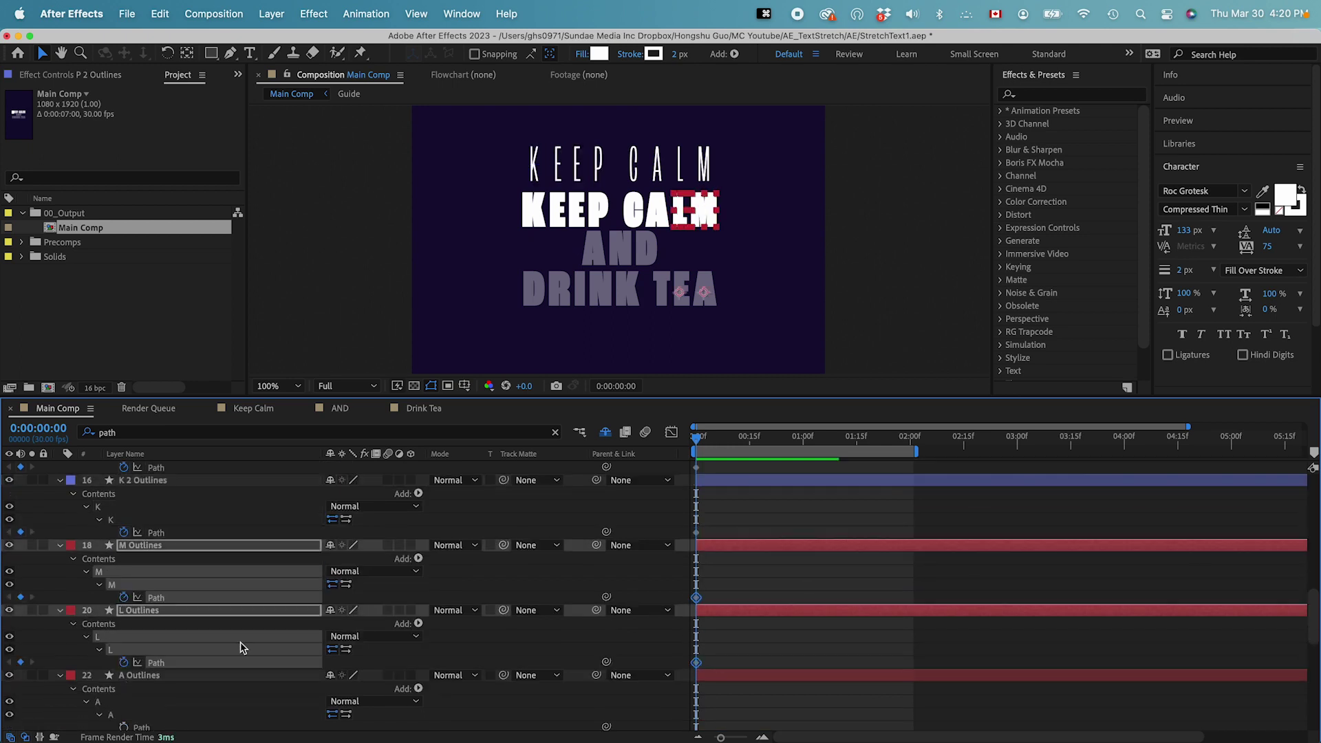
scroll(243, 648, "down", 6)
left_click(124, 548)
scroll(125, 620, "down", 4)
left_click(123, 598)
scroll(125, 619, "down", 4)
left_click(124, 659)
left_click(124, 724)
scroll(253, 613, "up", 20)
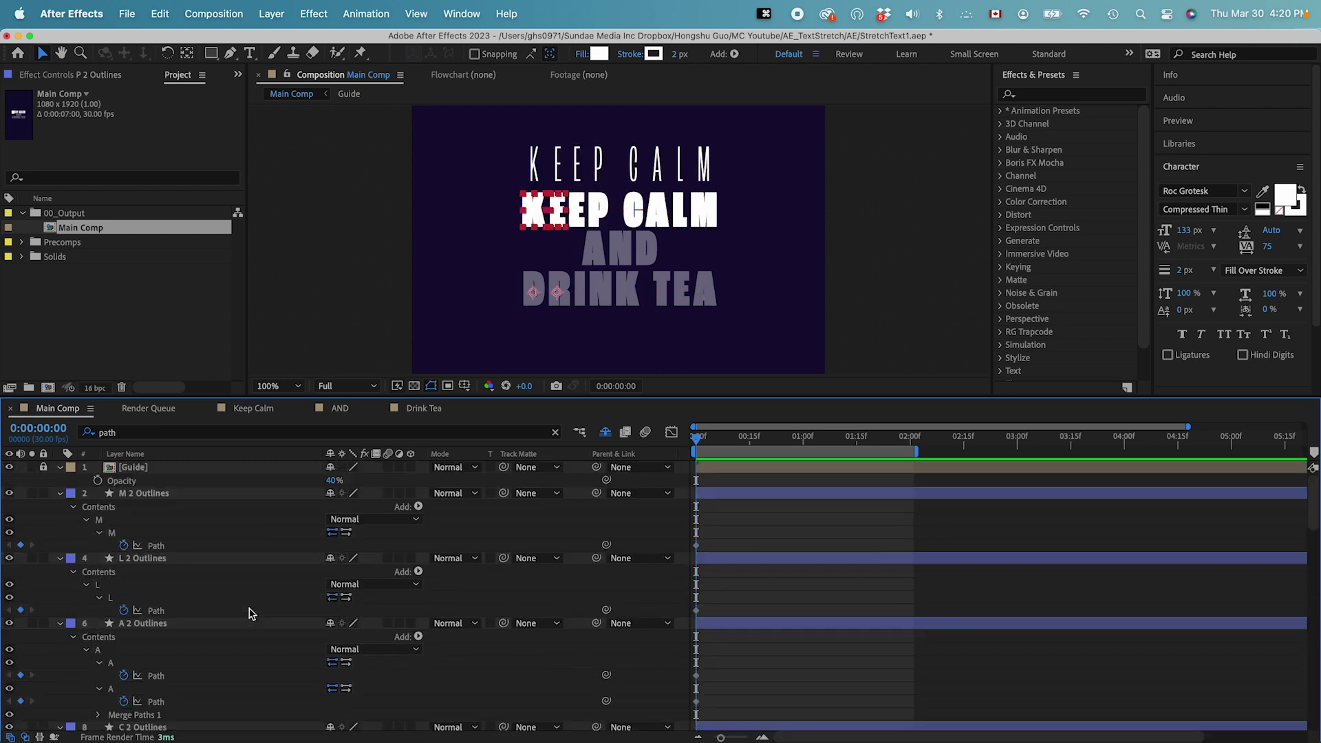
Select all layers and show only their keyframed Path properties in the timeline, then clear the selection
key("super+a")
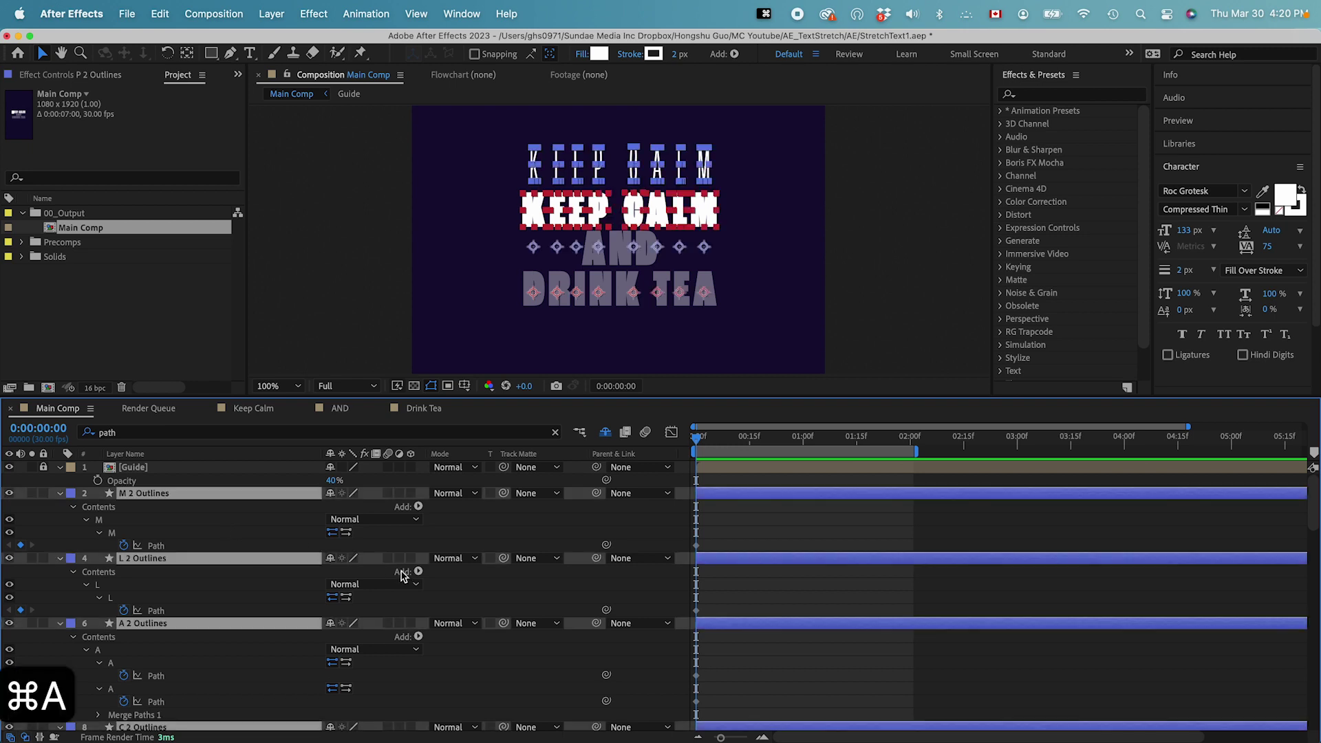
key("u")
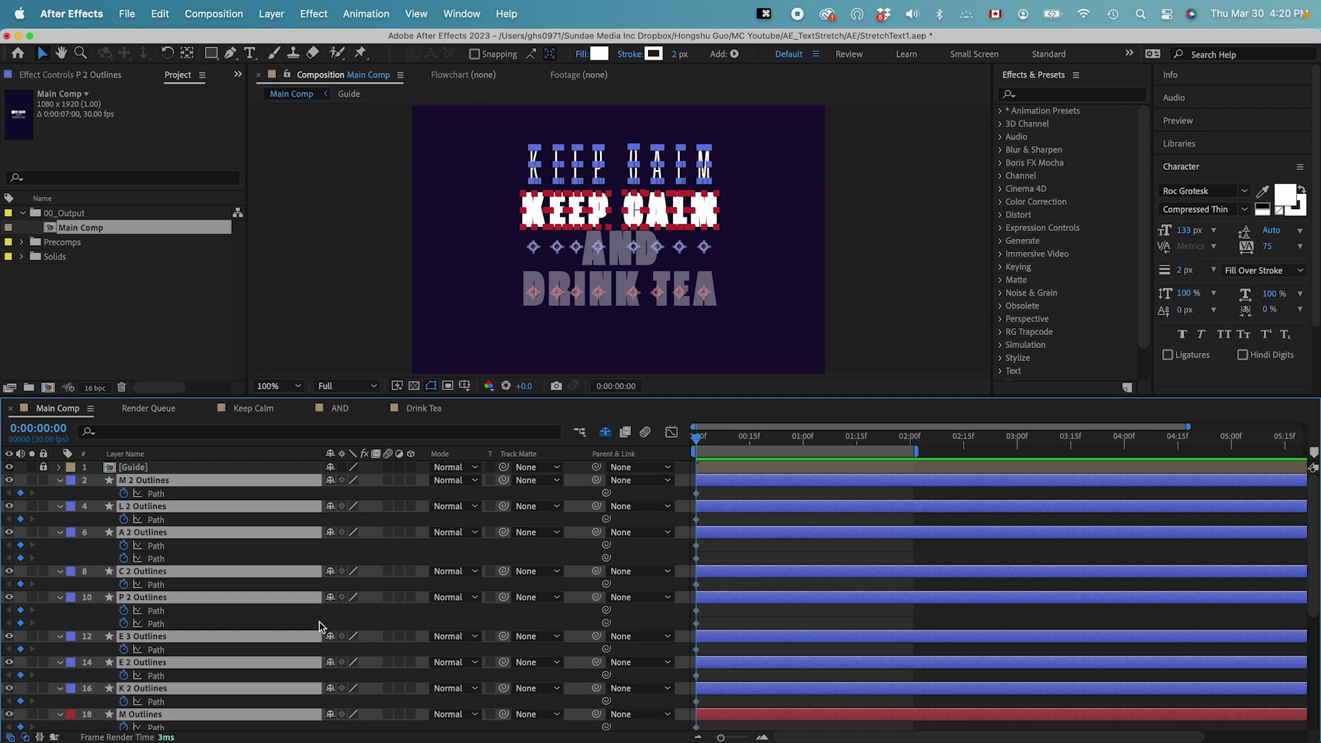
left_click(745, 619)
scroll(190, 552, "down", 5)
scroll(220, 539, "up", 2)
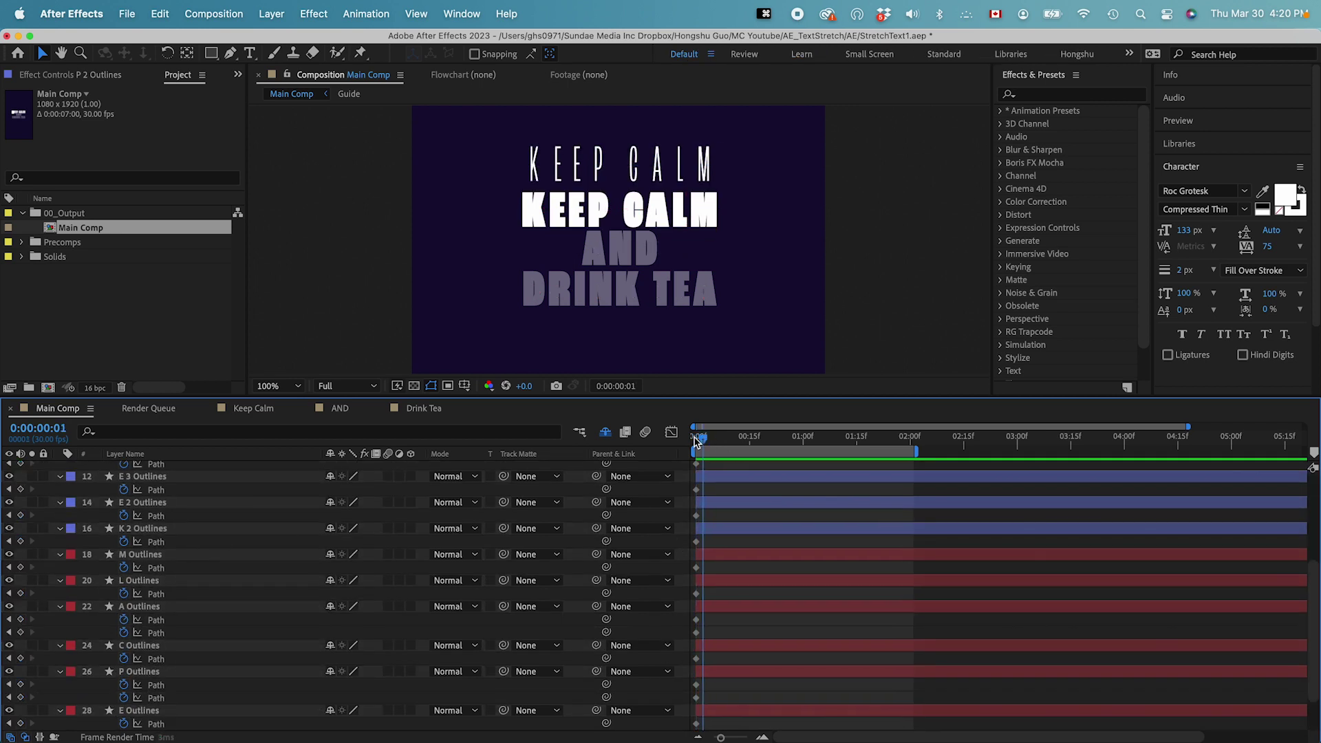
Move the current time to frame 10 and copy the Path keyframe of K 2 Outlines
key("shift+super+Right")
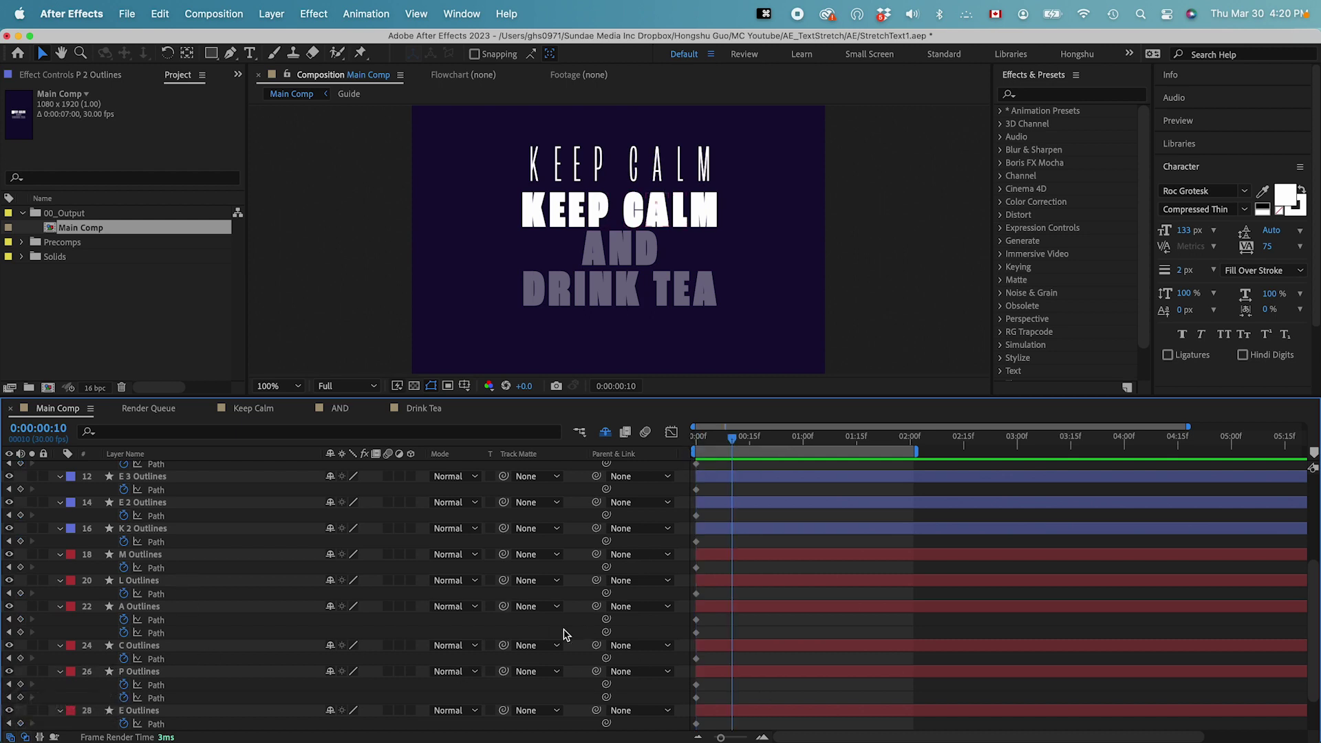
left_click(161, 554)
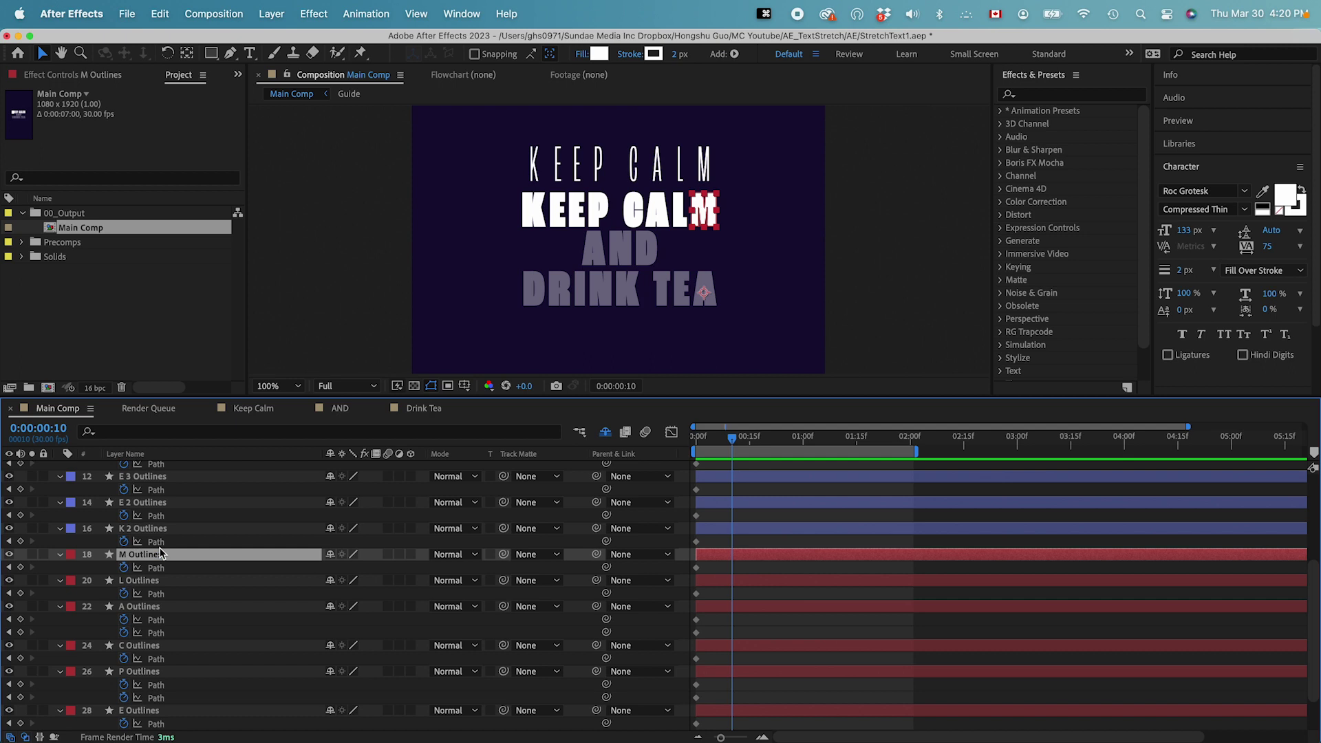
left_click(156, 542)
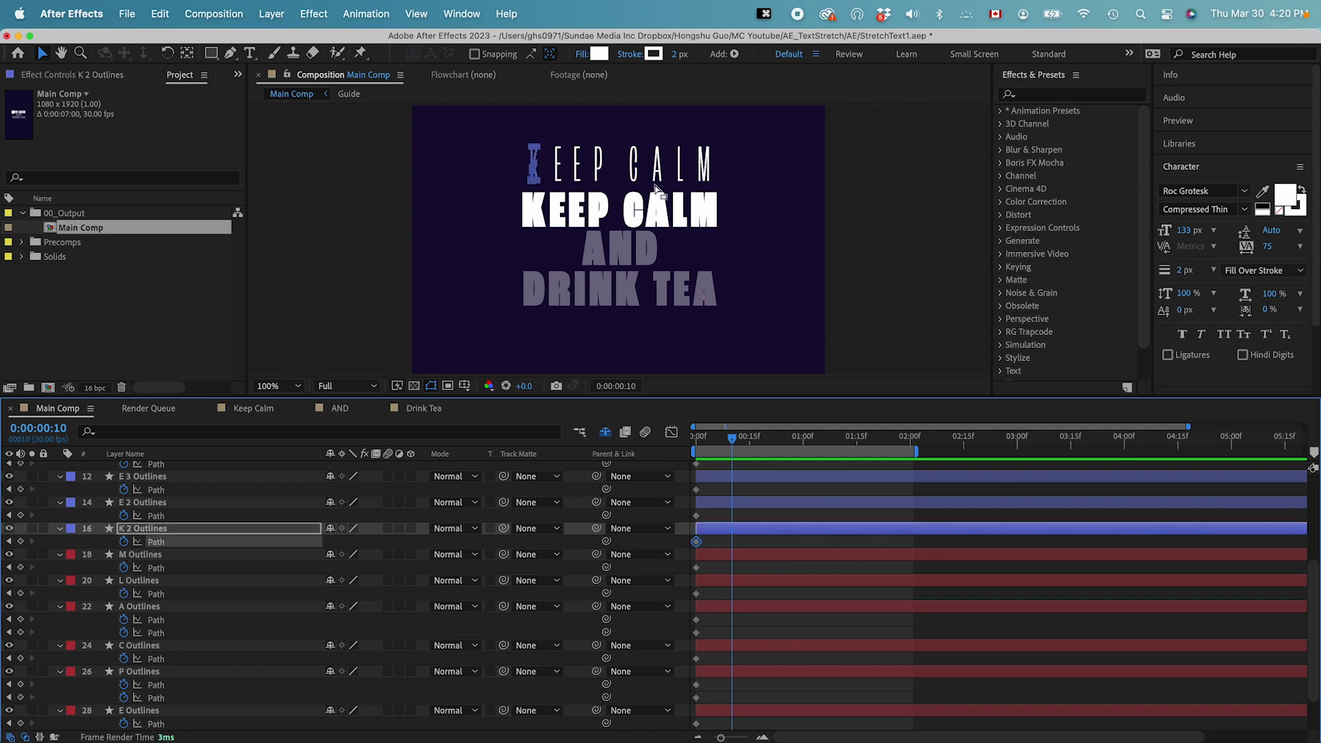
left_click(696, 542)
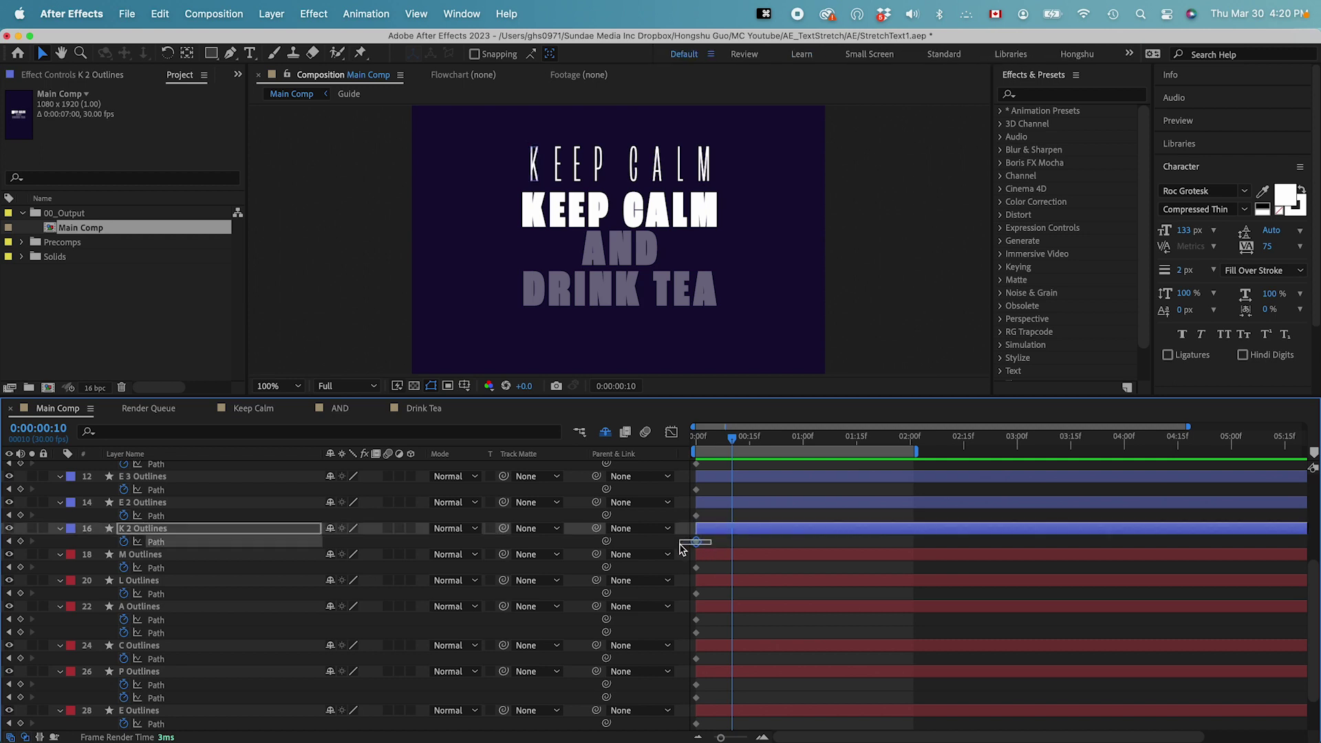
key("super+c")
scroll(195, 620, "down", 3)
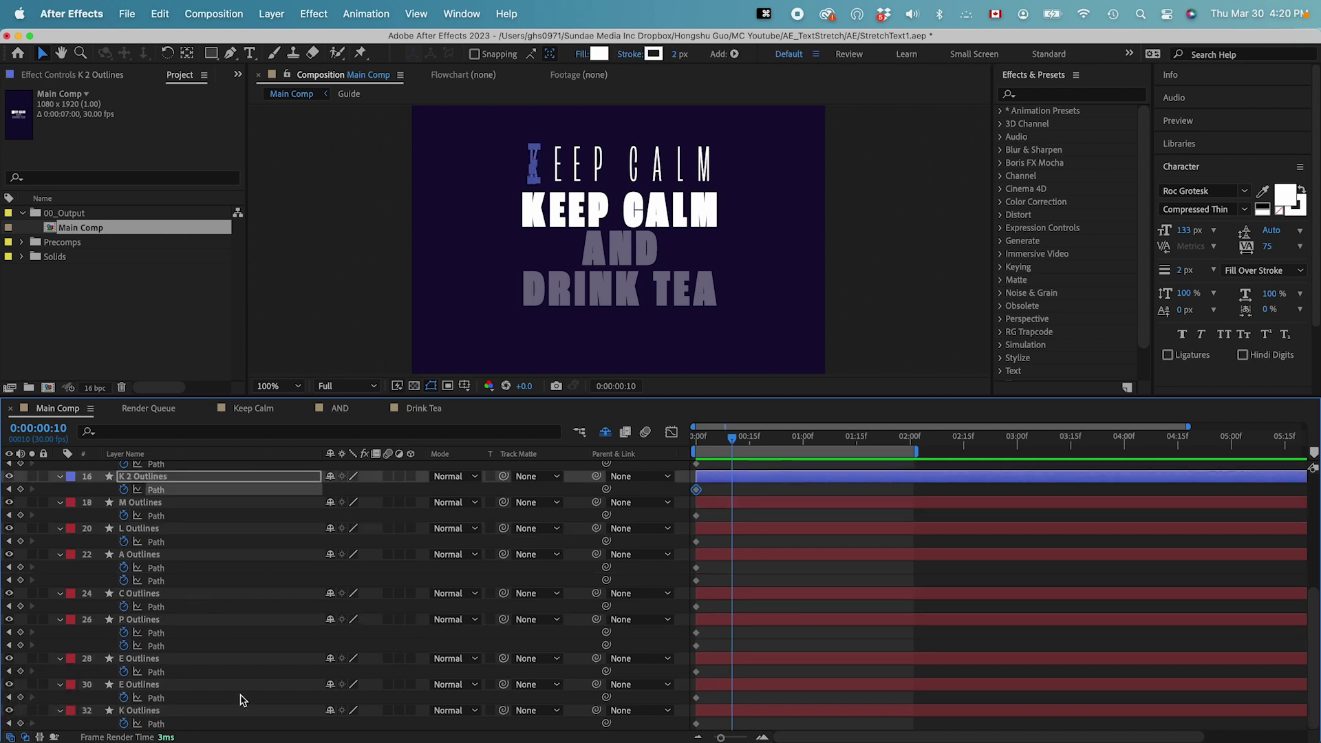
Paste the copied thin K keyframe into the Path of K Outlines at frame 10 and deselect everything
left_click(151, 714)
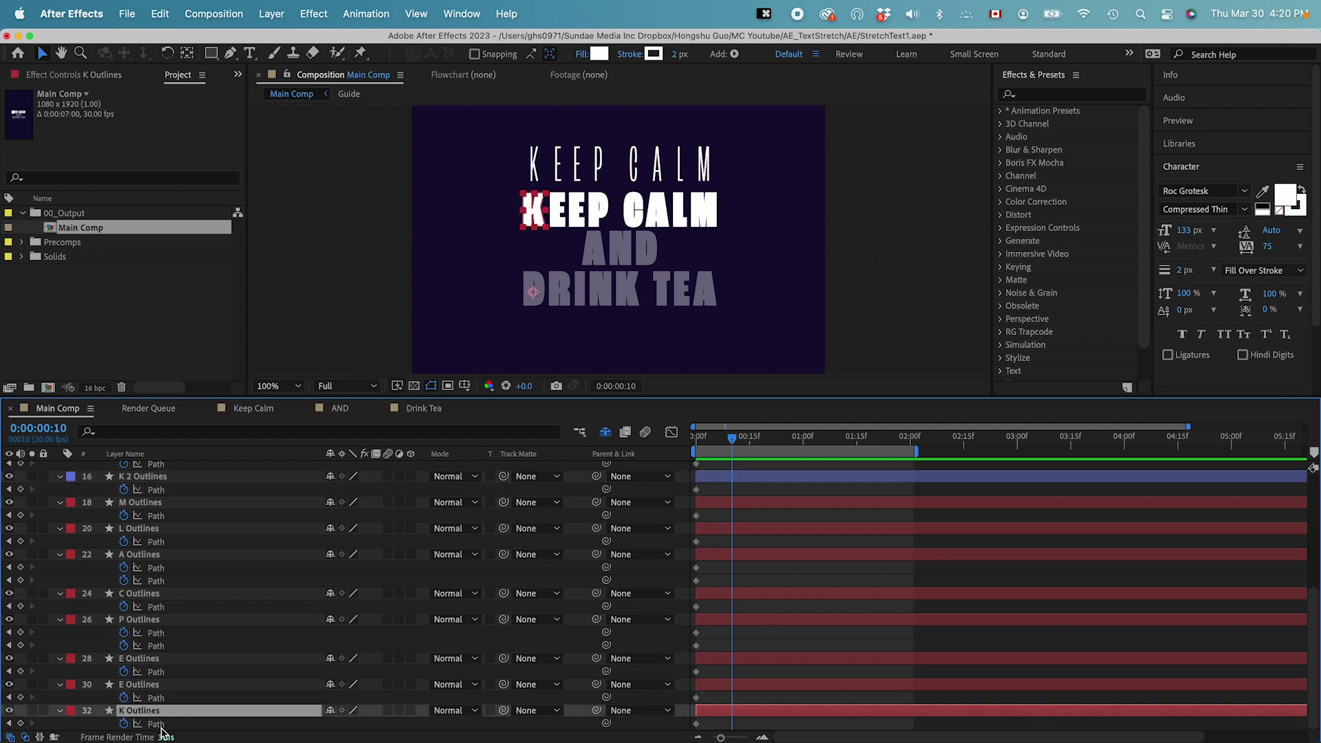
left_click(157, 725)
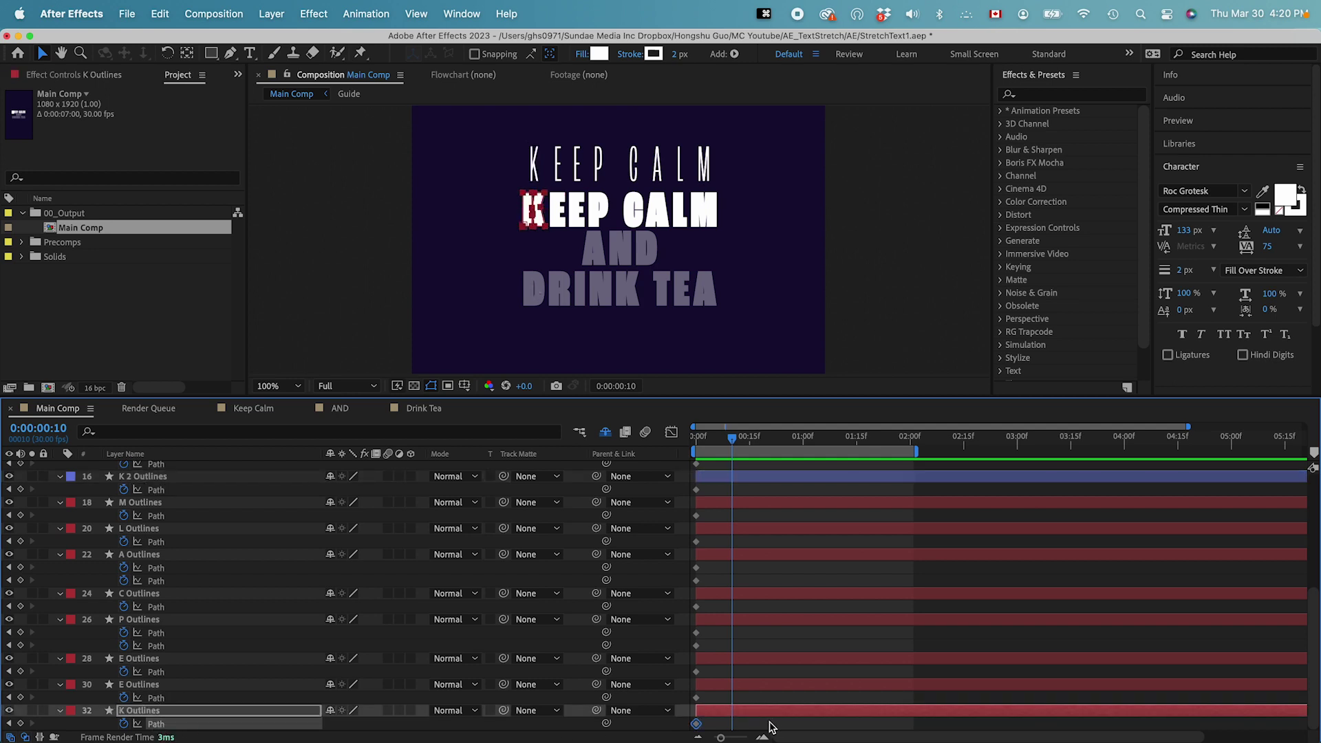
key("super+v")
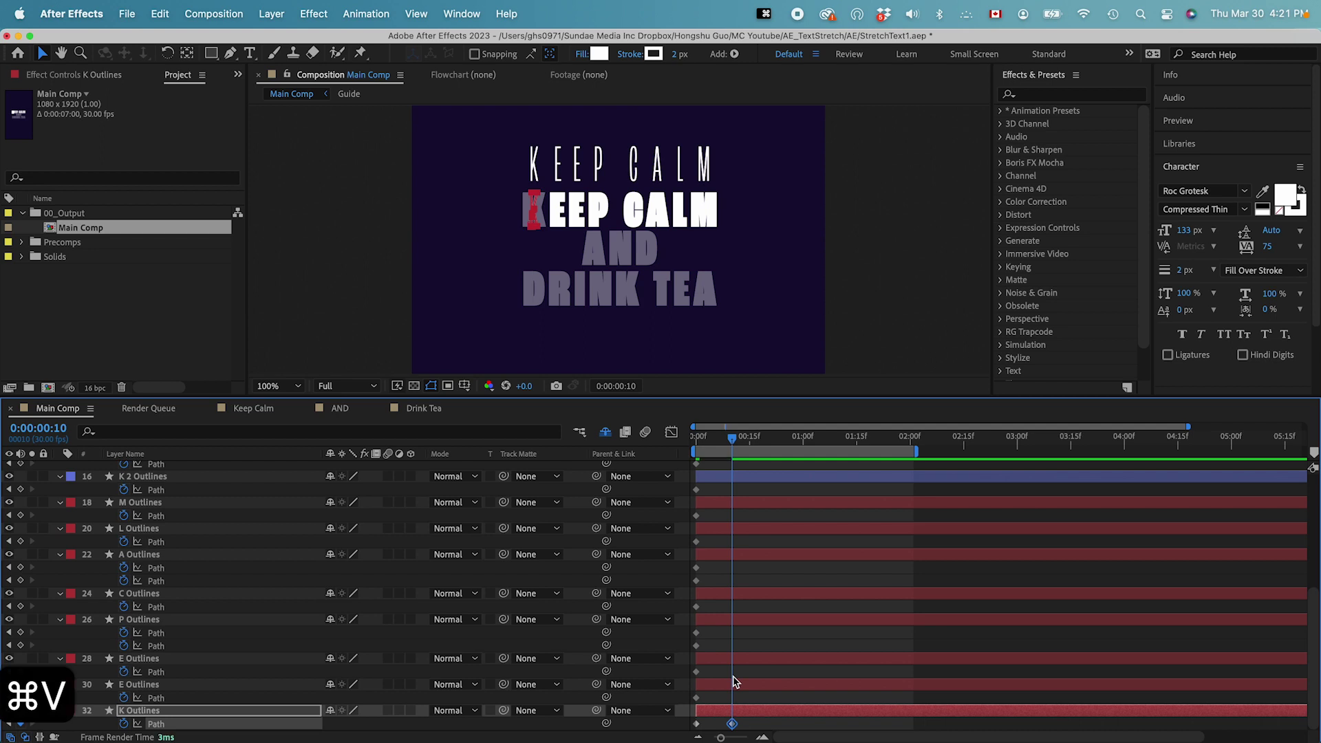
left_click(750, 716)
key("super+shift+a")
Solo K Outlines and play its bold-to-thin path animation from the start of the composition
left_click_drag(732, 444, 675, 455)
left_click(31, 711)
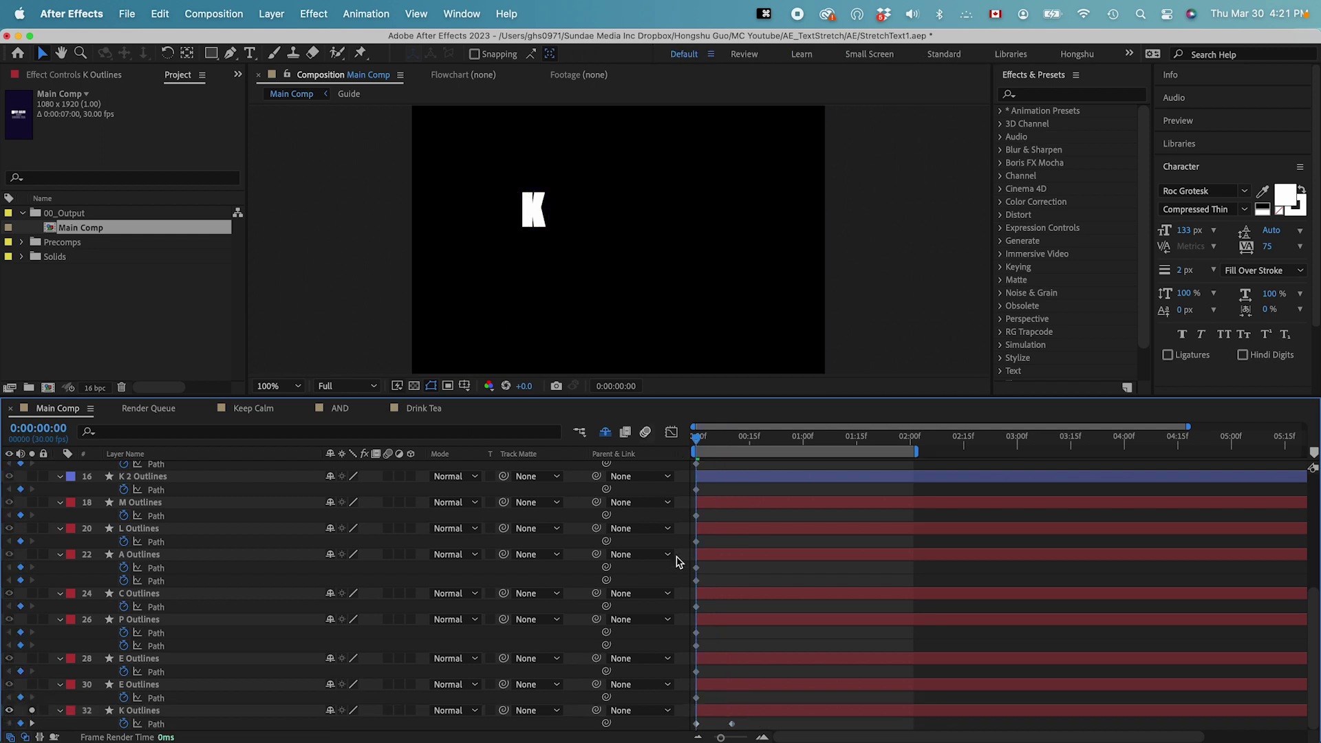
mouse_move(698, 440)
left_mouse_down()
mouse_move(753, 441)
mouse_move(692, 456)
left_mouse_up()
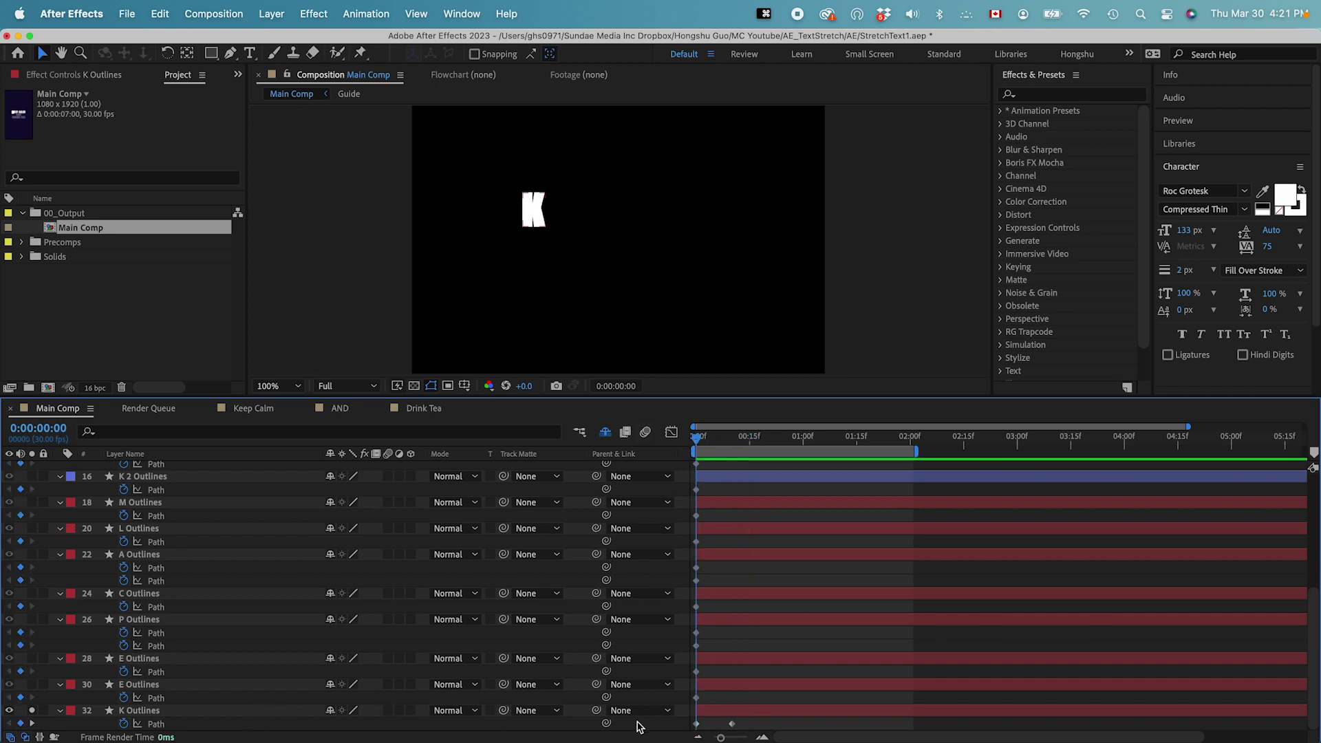
left_click_drag(712, 448, 748, 455)
key("j")
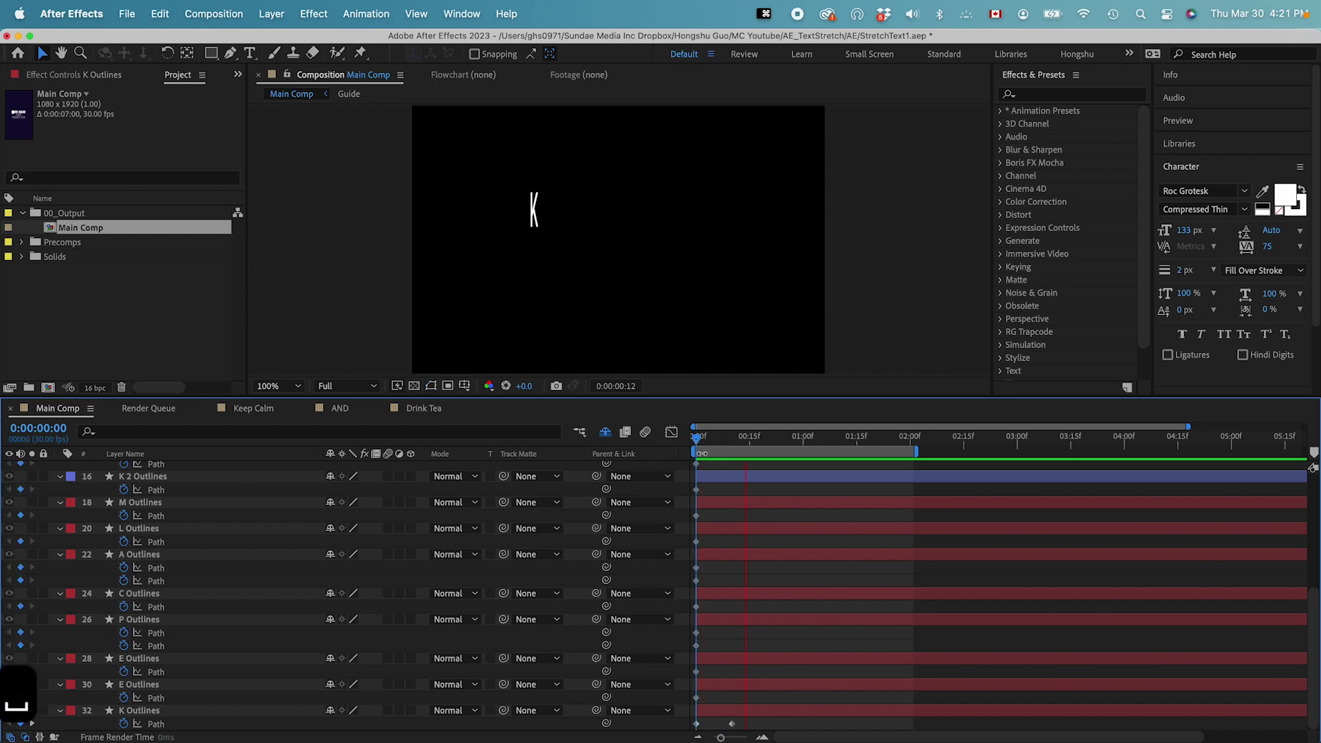
key("space")
key("space")
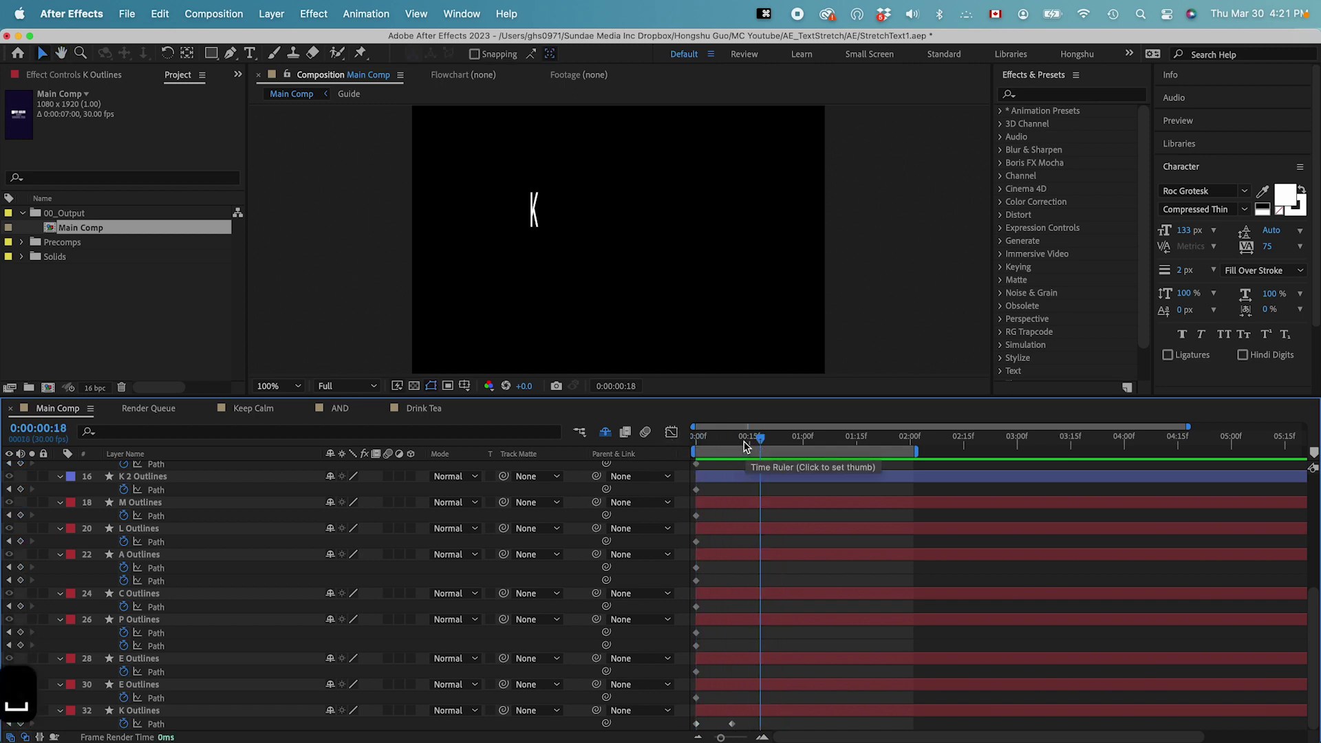
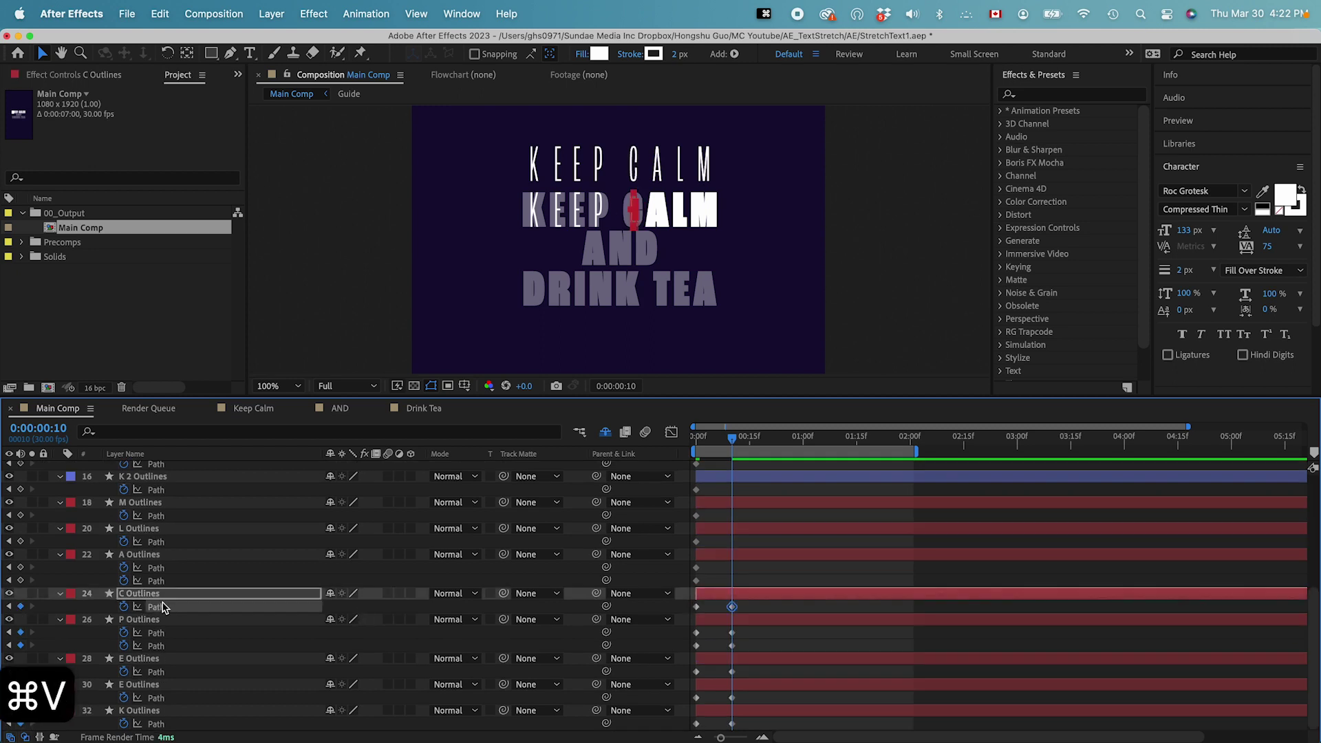
key("cmd+v")
Copy the thin Path keyframes of the C, A, L and M letters into the matching bold Outlines layers at frame 10
left_click(157, 542)
key("super+v")
key("super+c")
left_click(163, 518)
scroll(158, 550, "up", 5)
key("super+c")
left_click(156, 611)
key("super+v")
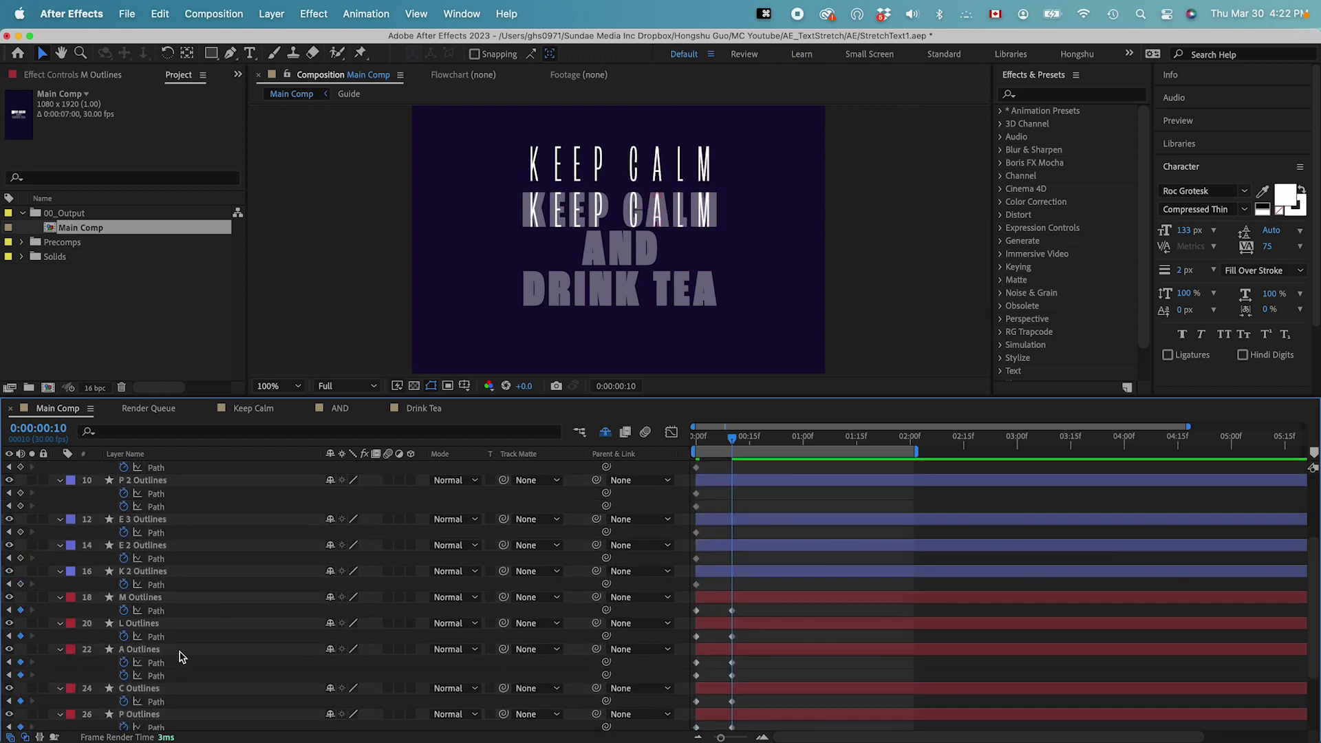
Hide all the thin letter layers from K 2 Outlines to M 2 Outlines and shy them out of the timeline
left_click(164, 574)
scroll(213, 556, "up", 3)
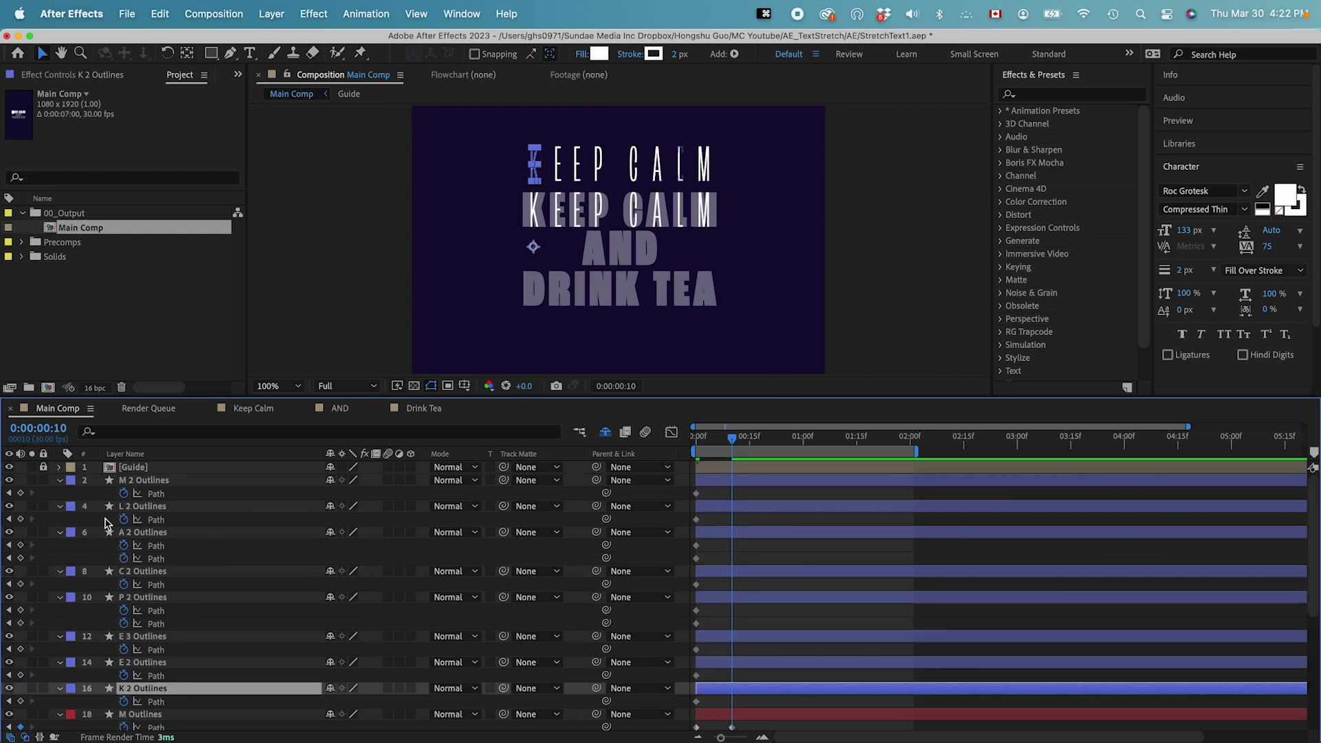
left_click(138, 481, "shift")
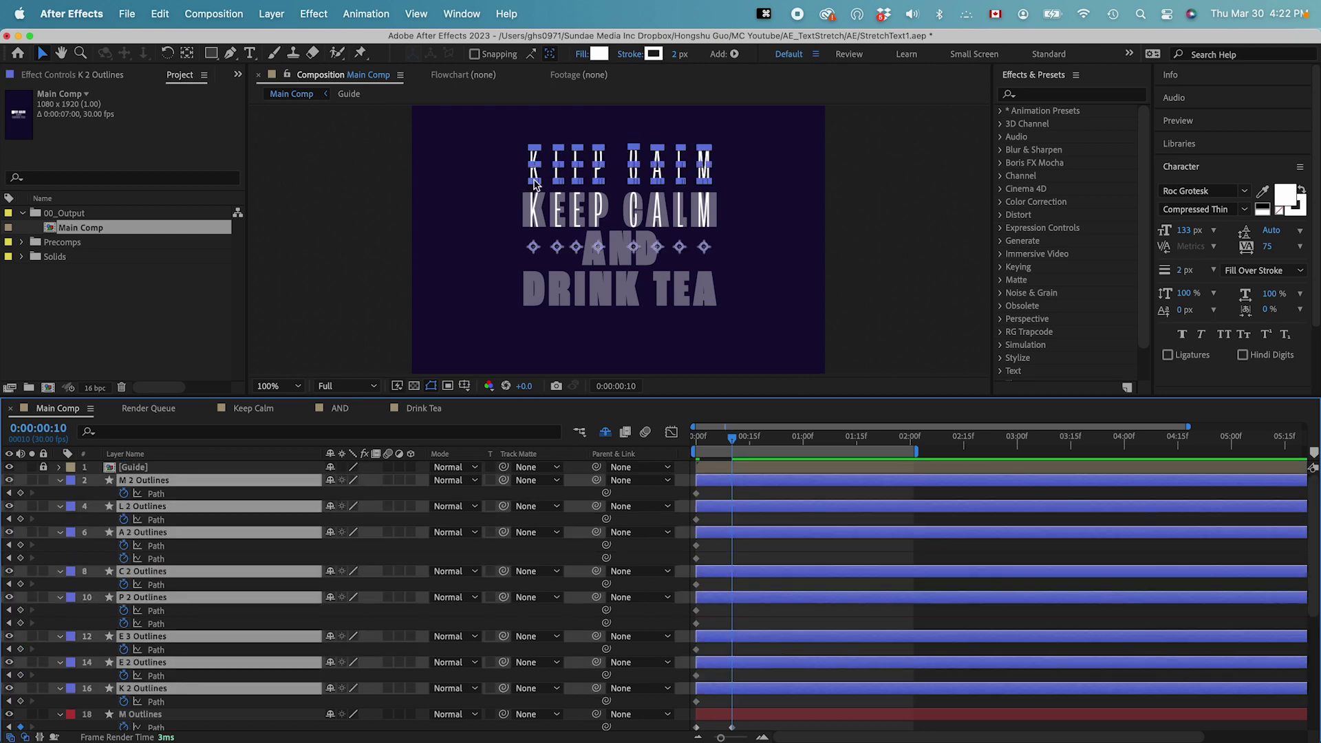
left_click(9, 481)
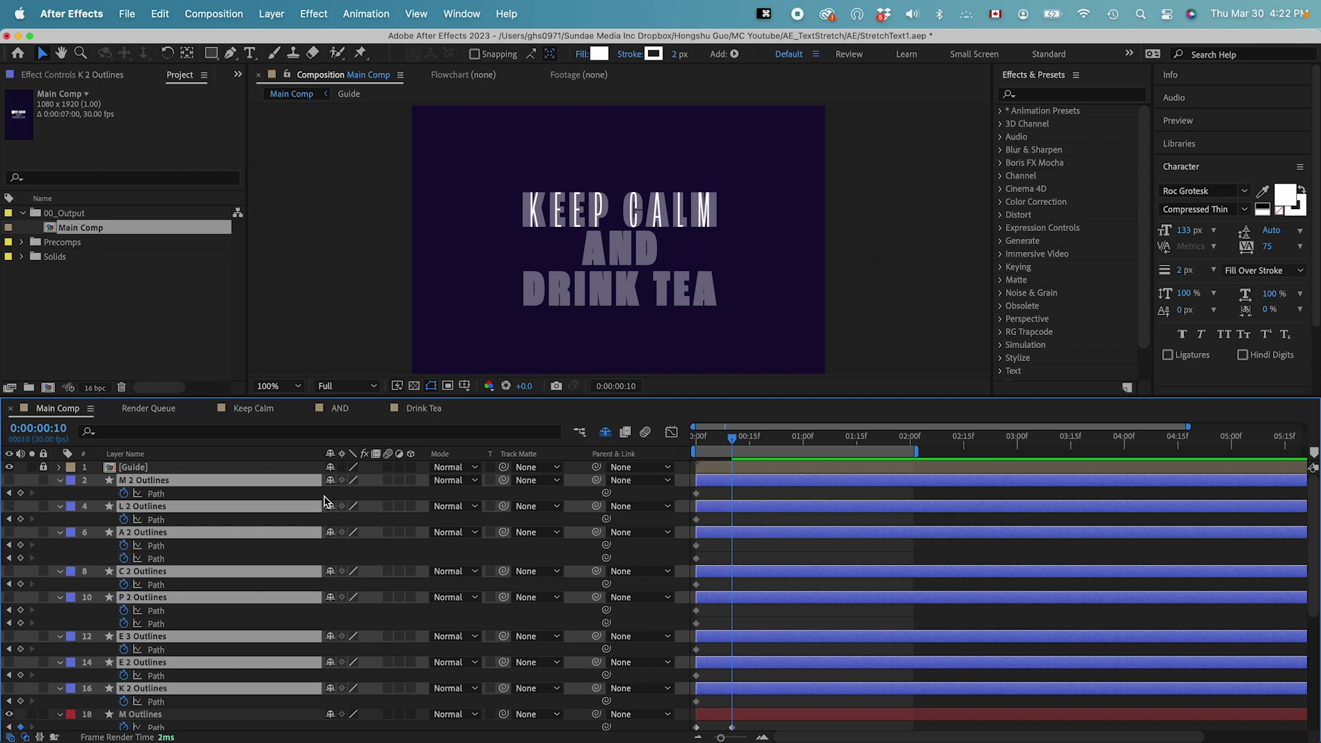
left_click(331, 482)
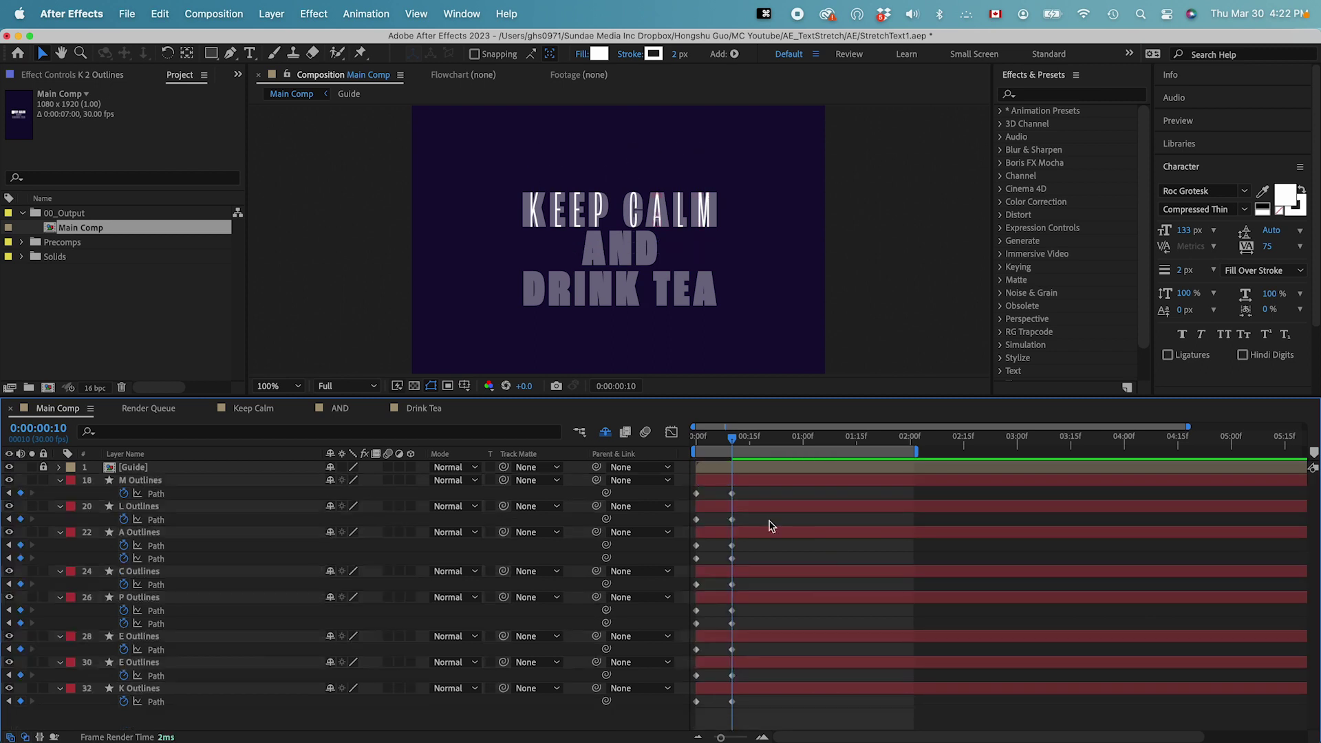
left_click(771, 544)
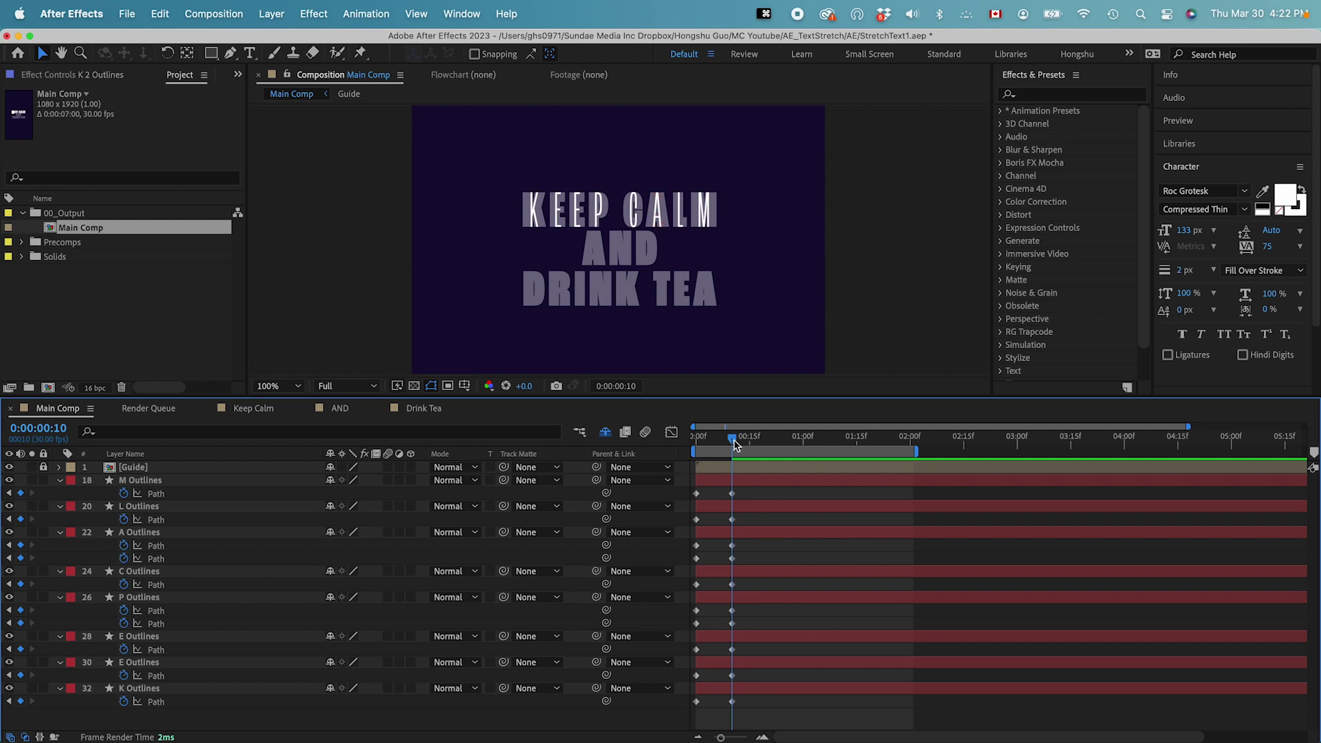
Turn off the Guide layer's visibility and preview the KEEP CALM morph from the start of the composition
left_click(10, 468)
key("Home")
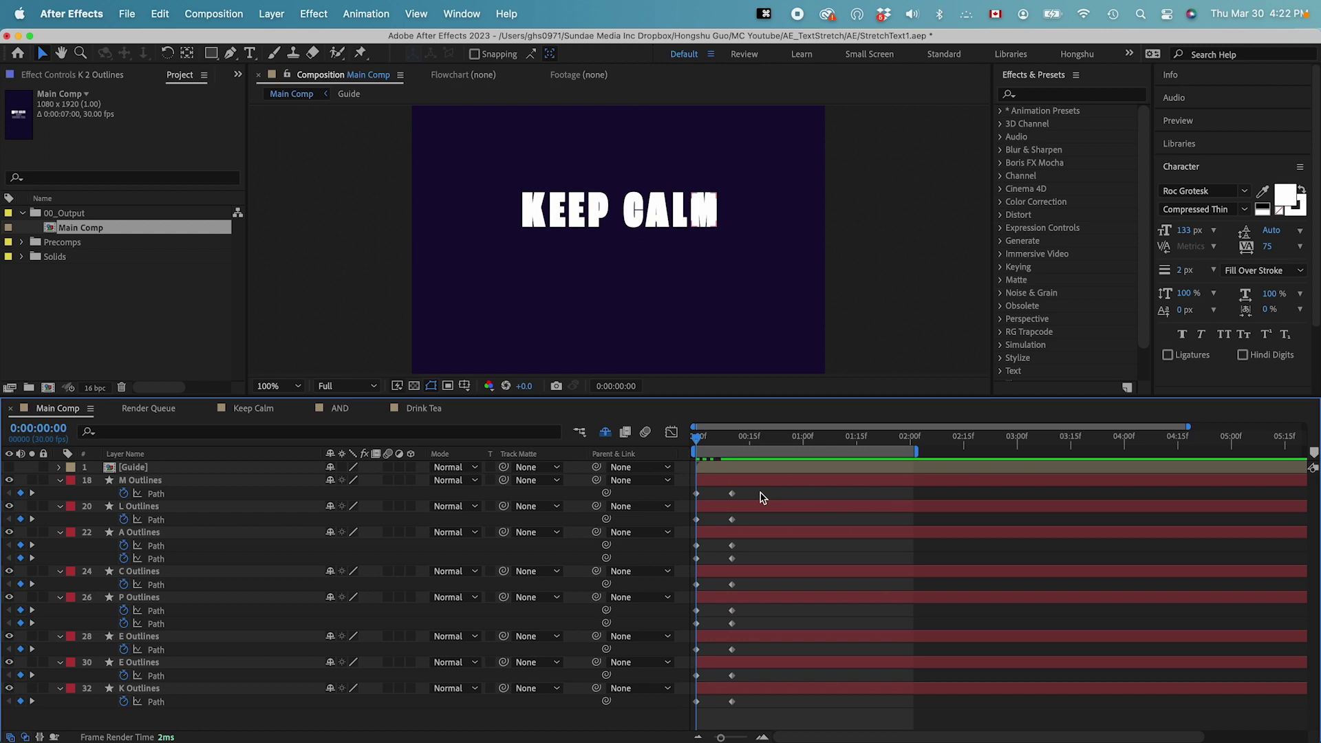
key("space")
key("space")
key("space")
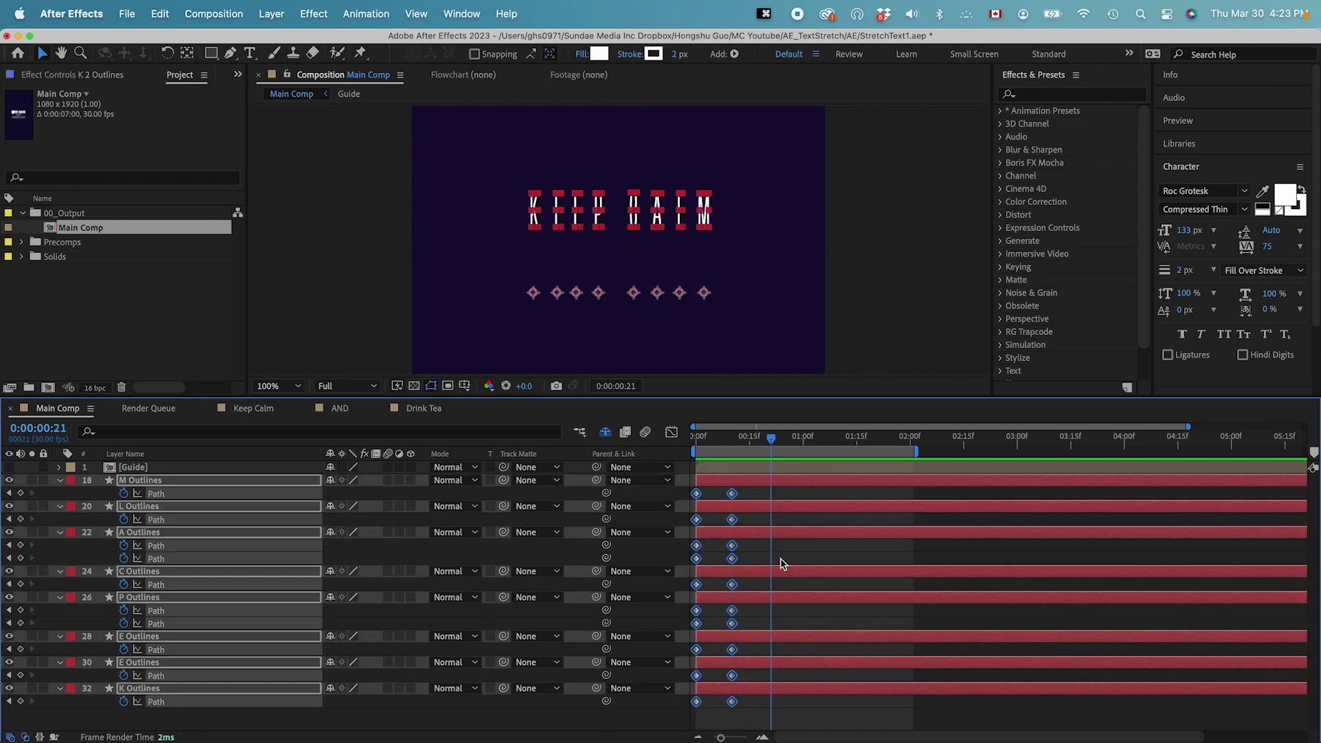
left_click(778, 551)
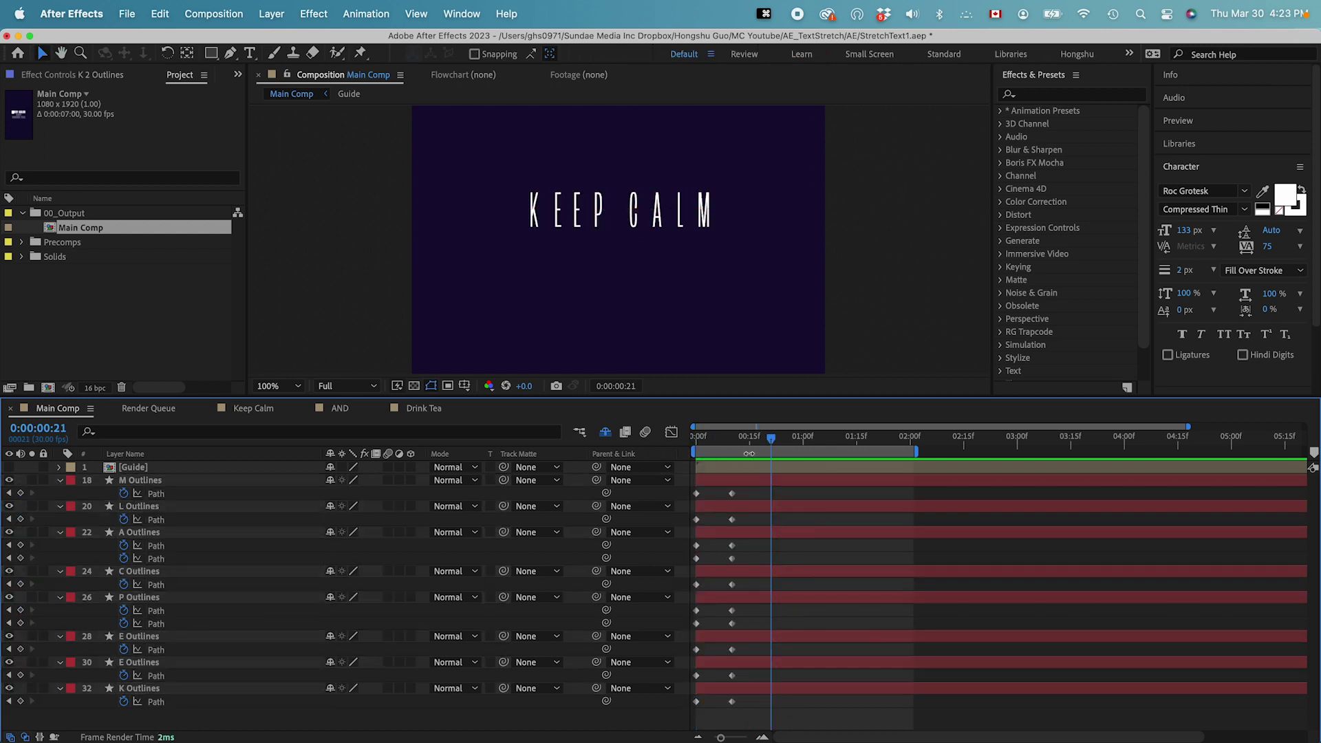
Apply Easy Ease to all Path keyframes of the bold KEEP CALM letter layers
key("Home")
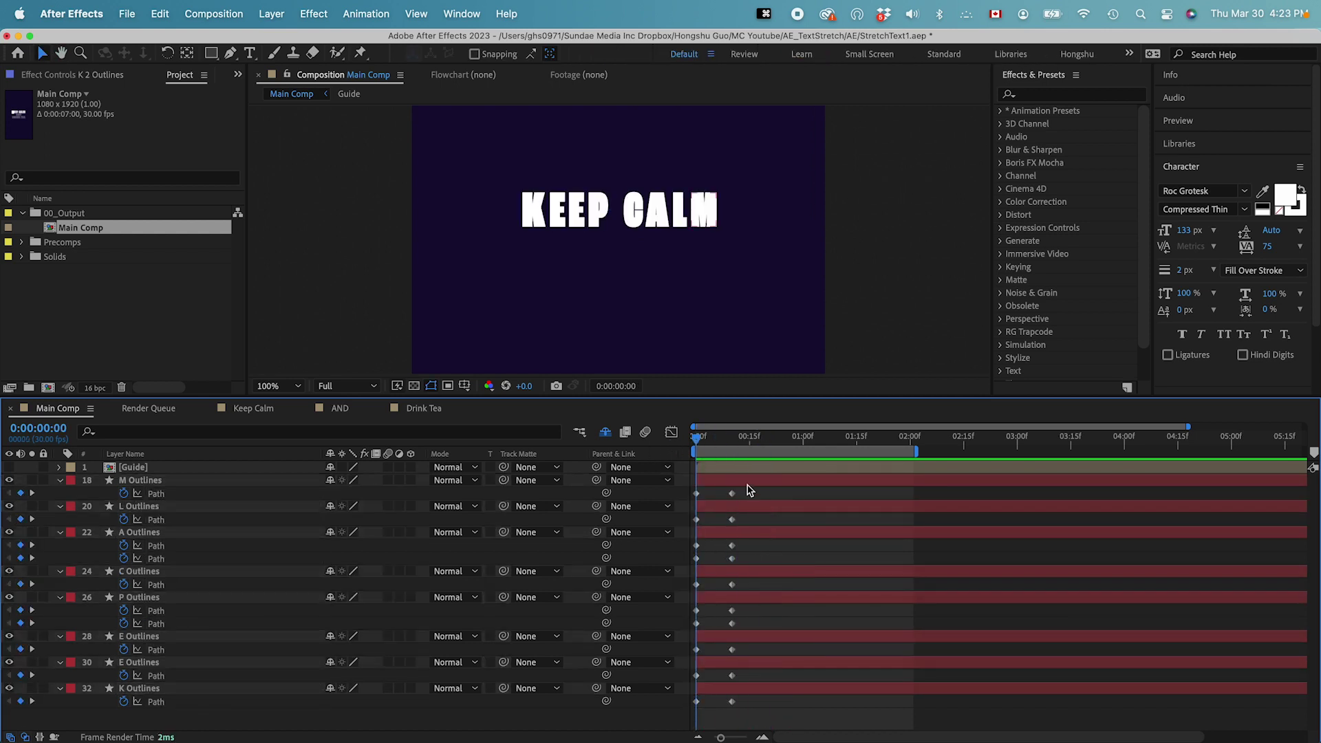
left_click_drag(750, 490, 654, 719)
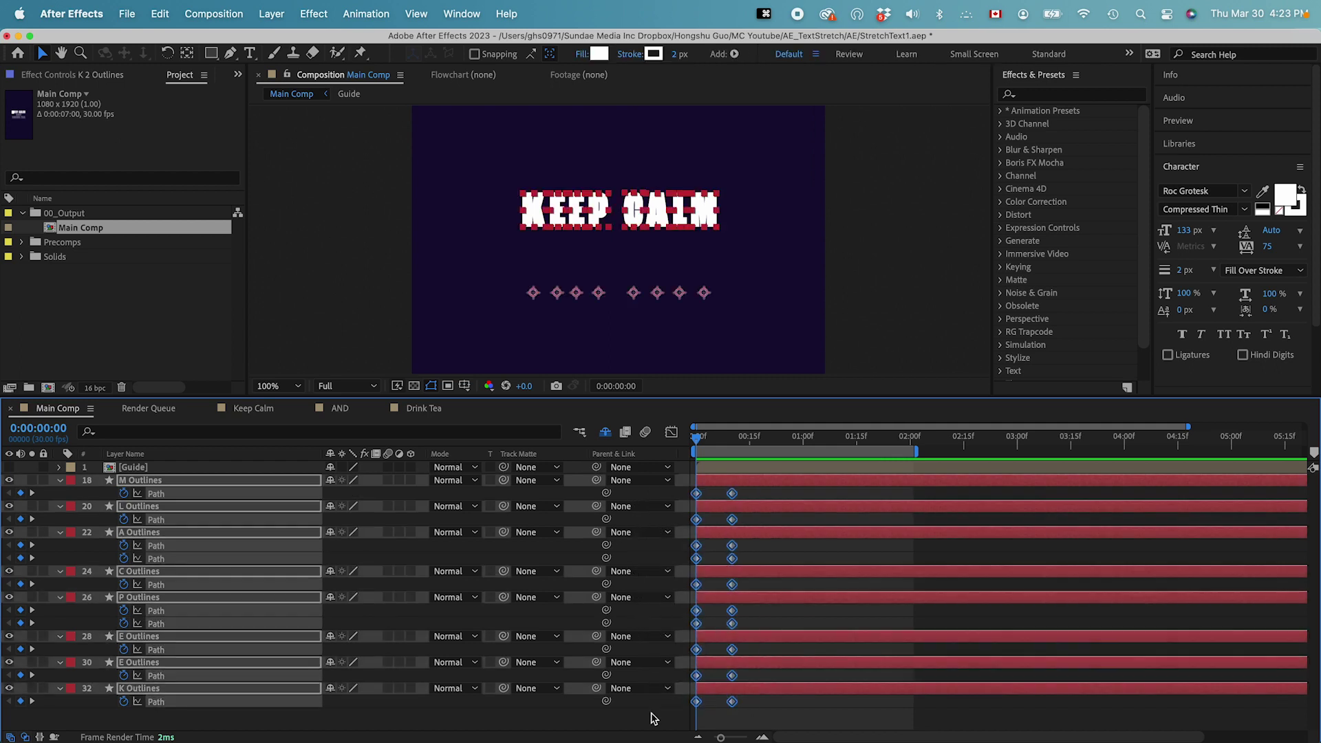
right_click(734, 707)
mouse_move(825, 739)
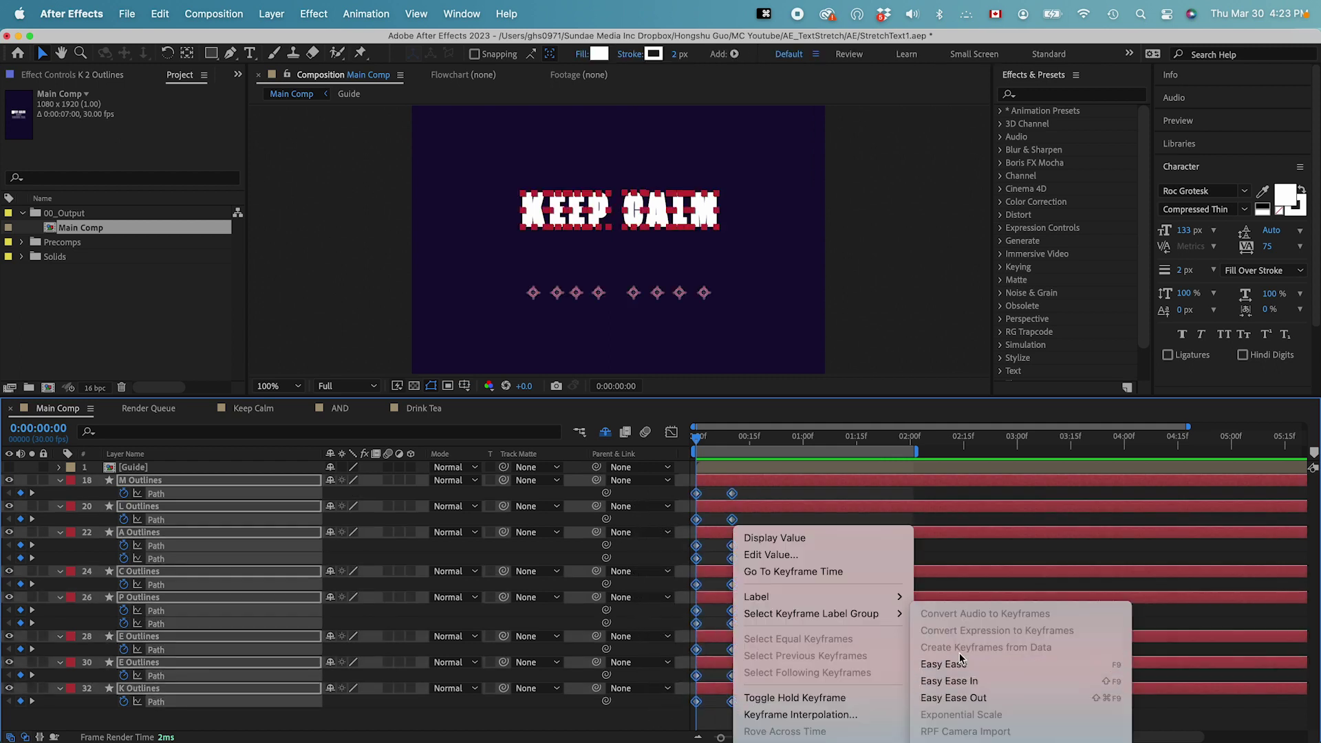
left_click(962, 664)
Shape the Path speed graph into a steep central peak, with about 68% incoming influence and a matching outgoing handle
left_click(672, 434)
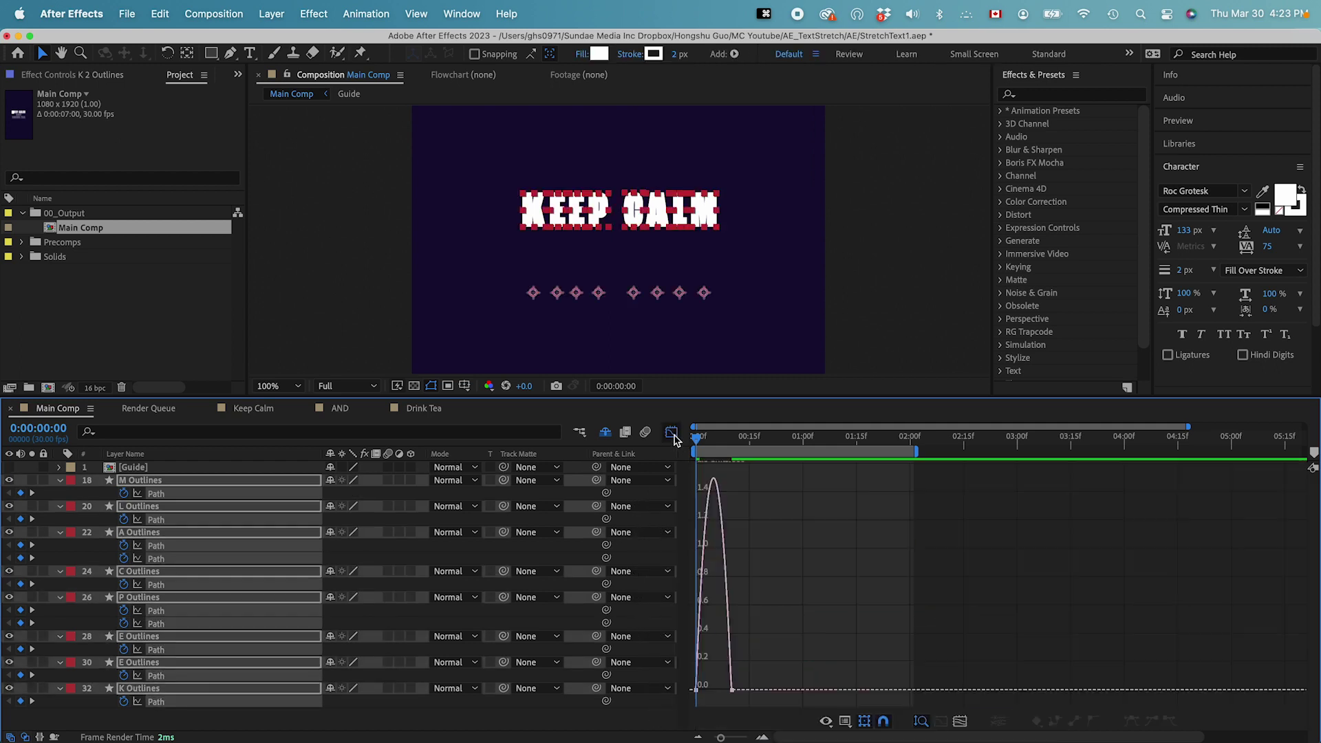
left_click(960, 721)
left_click(696, 685)
left_click_drag(760, 685, 856, 684)
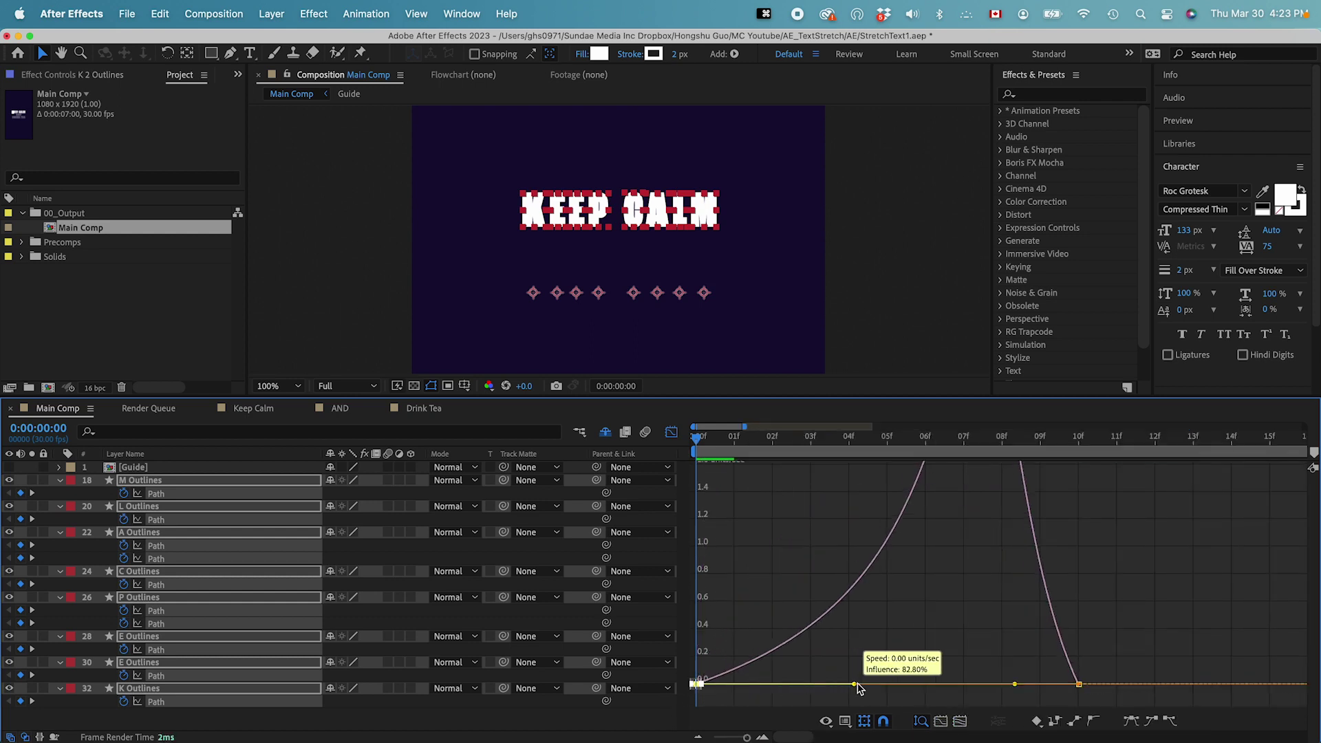
left_click_drag(1115, 699, 948, 684)
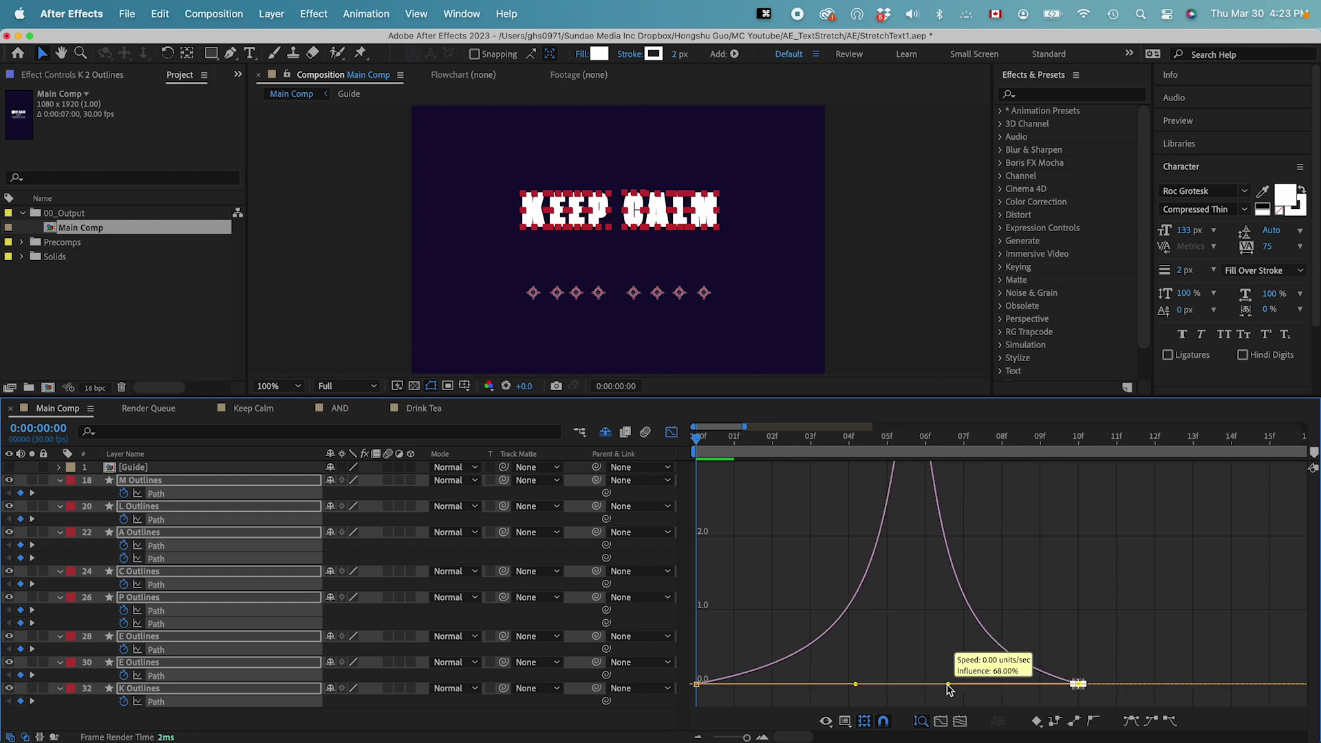
left_click_drag(856, 684, 824, 686)
key("super+z")
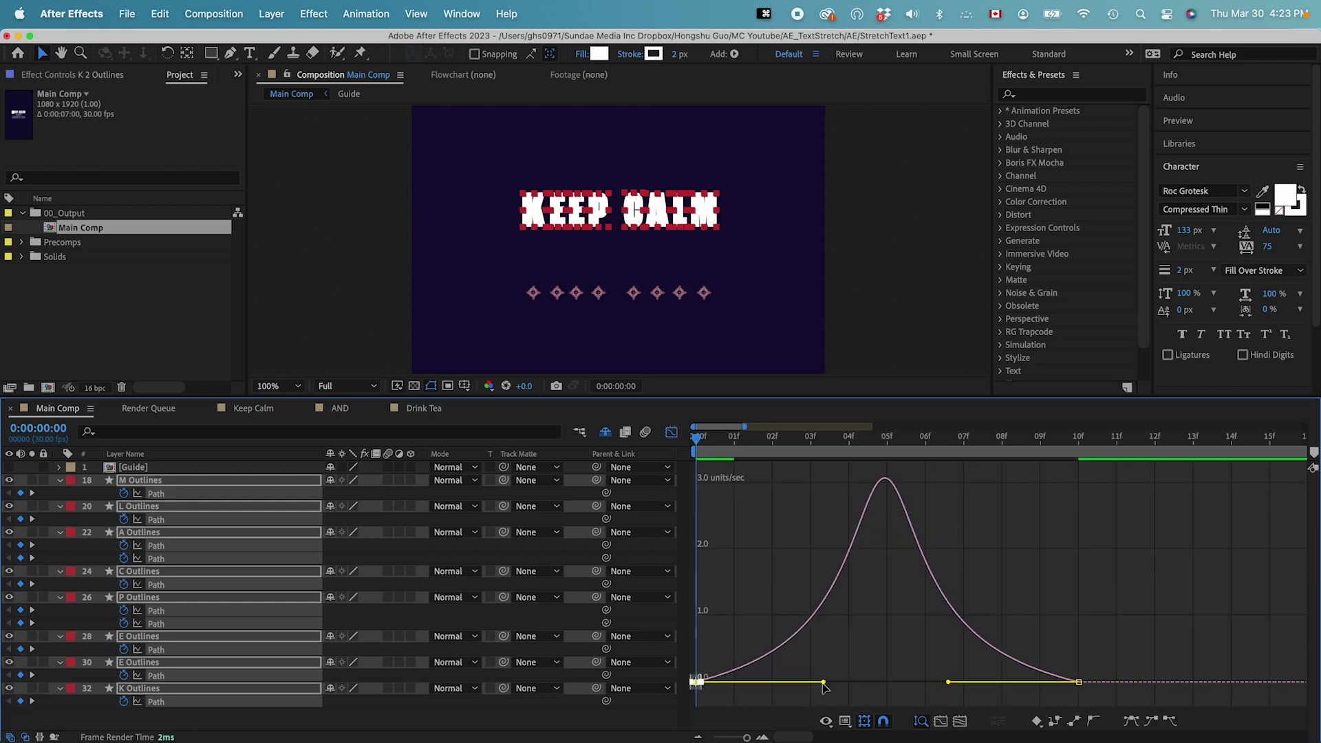
left_click(671, 434)
left_click_drag(747, 737, 737, 737)
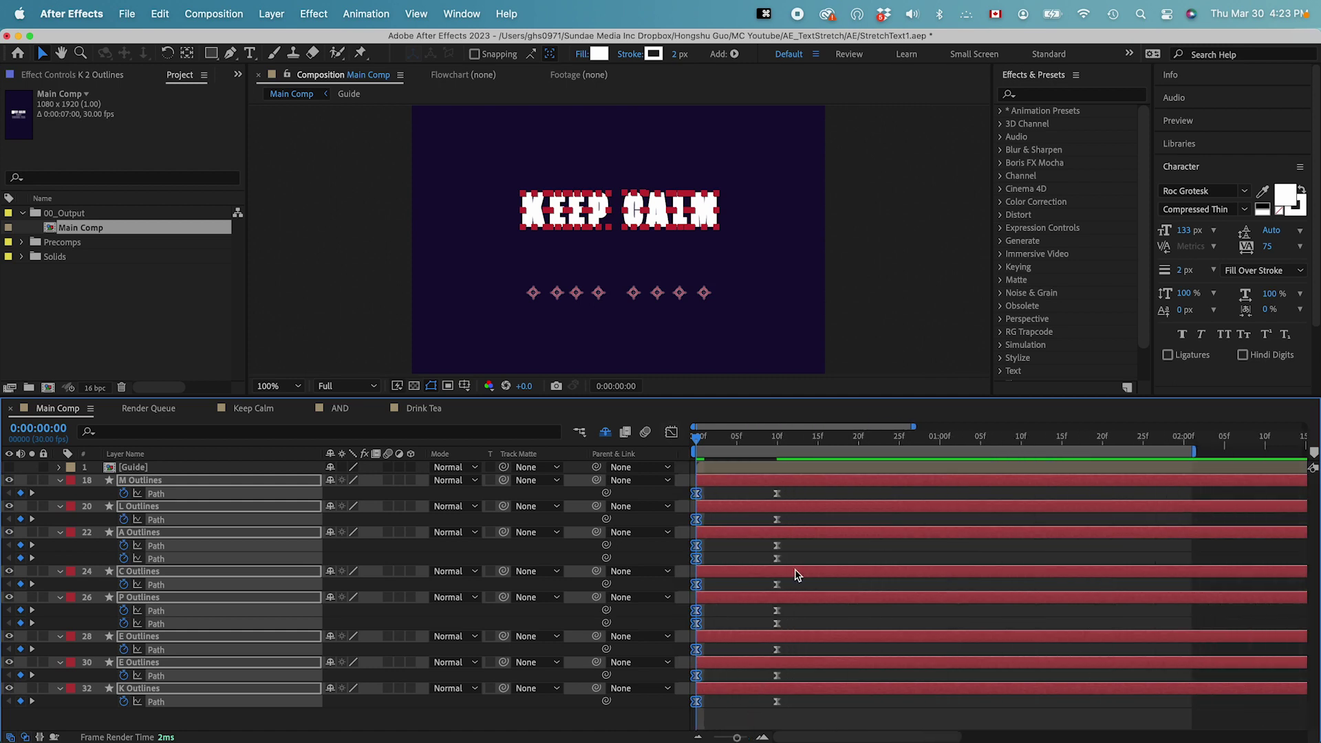
Deselect the Path keyframes and preview the eased KEEP CALM morph
left_click(798, 559)
key("space")
key("space")
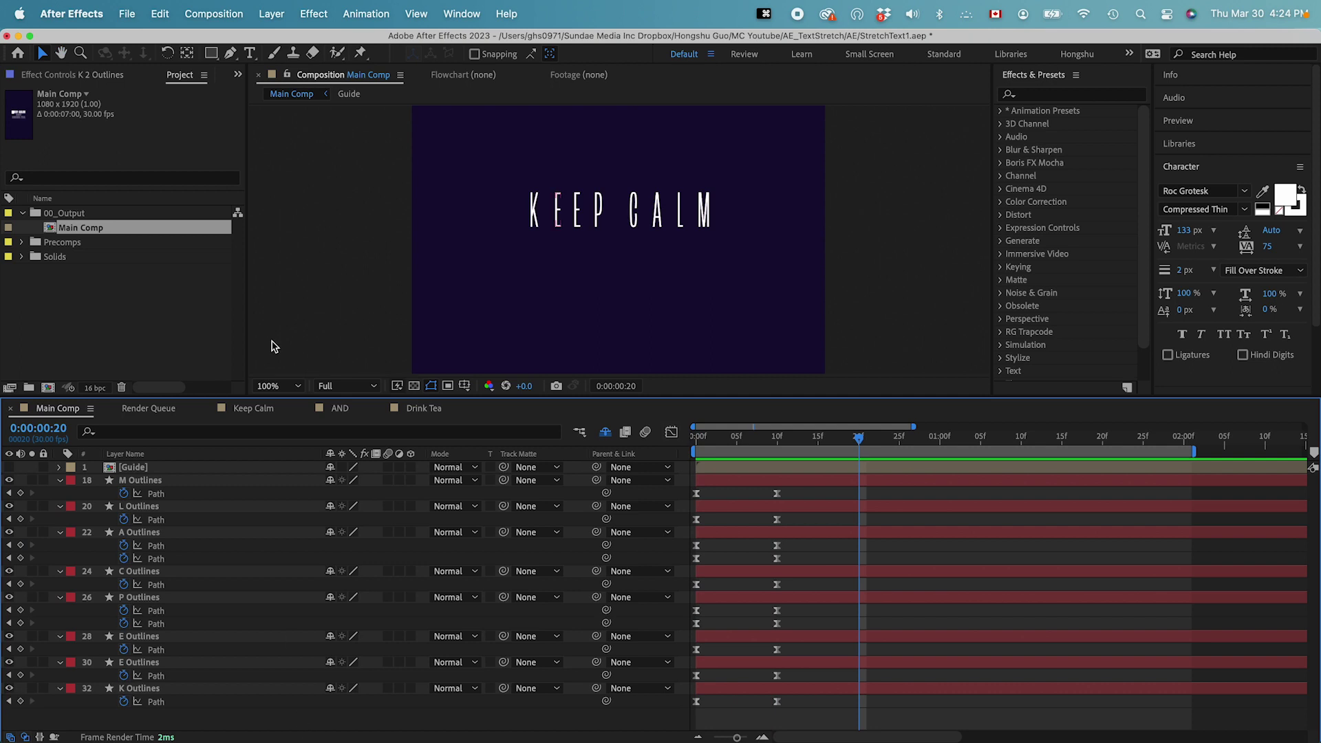
Create a new null object and name it Size Control
left_click(272, 13)
mouse_move(295, 47)
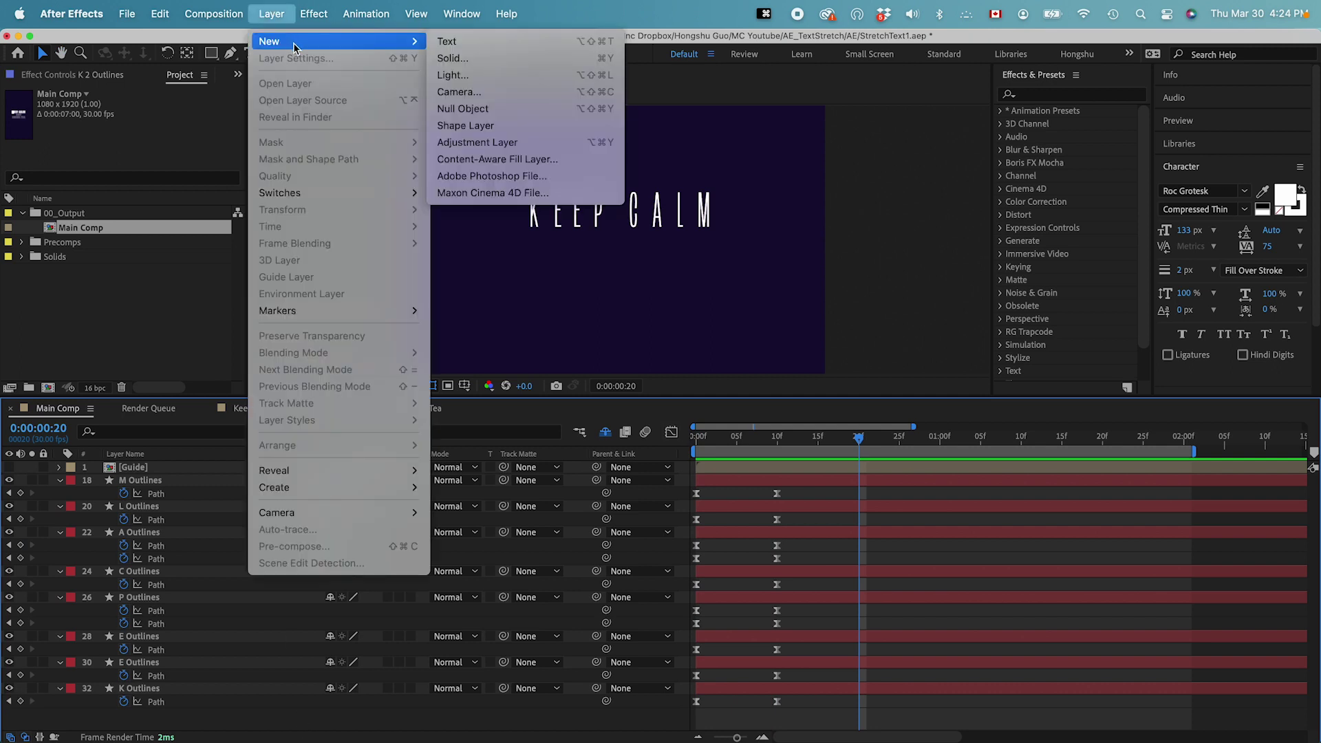
left_click(459, 111)
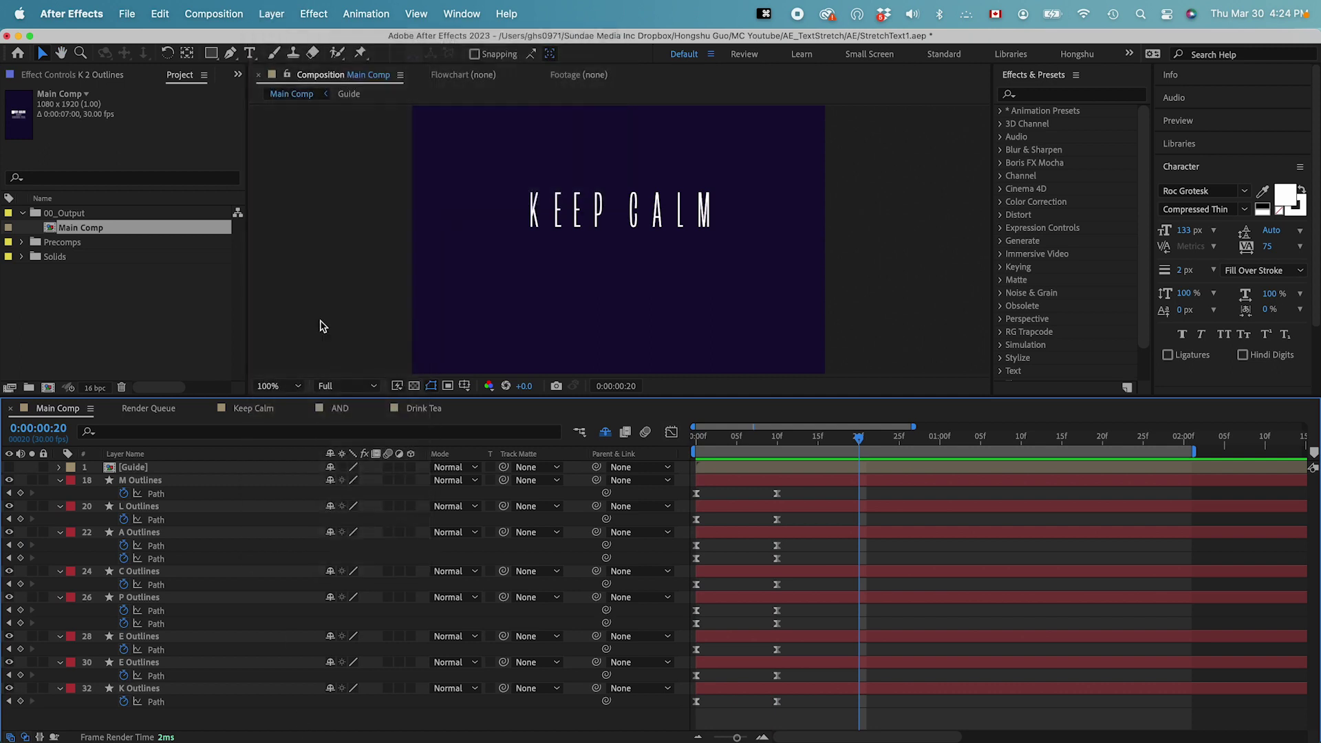
key("Return")
type("Size Control")
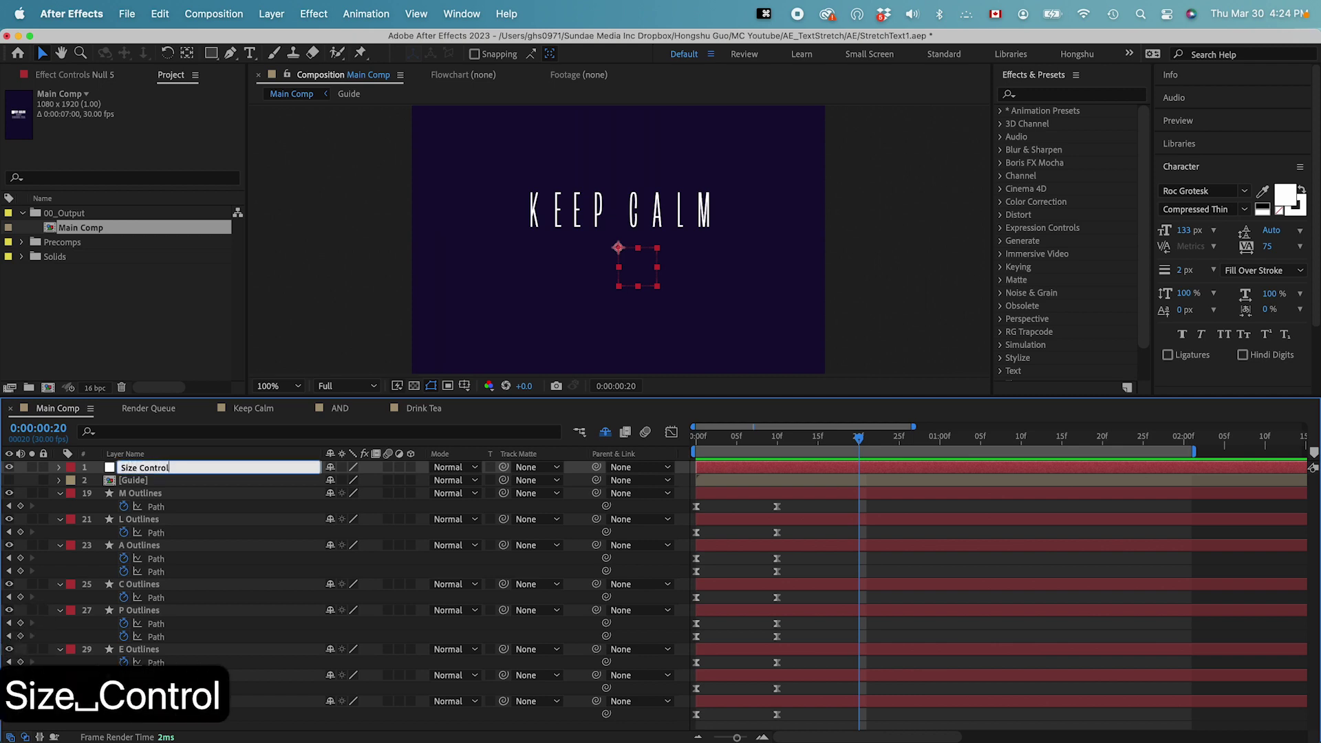
key("Return")
Move the Size Control null up so its anchor sits at the base of the KEEP CALM text
left_click(643, 290)
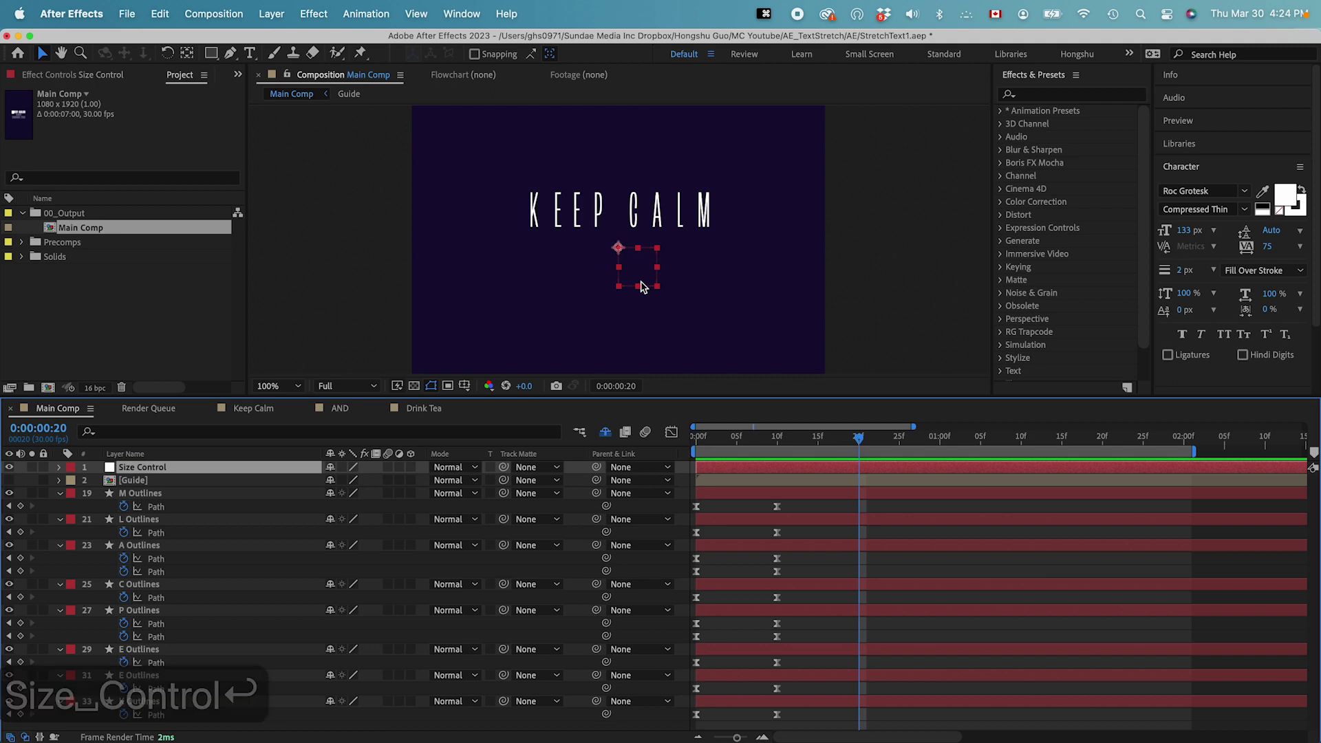
key("ctrl+equal")
left_click_drag(648, 307, 647, 283)
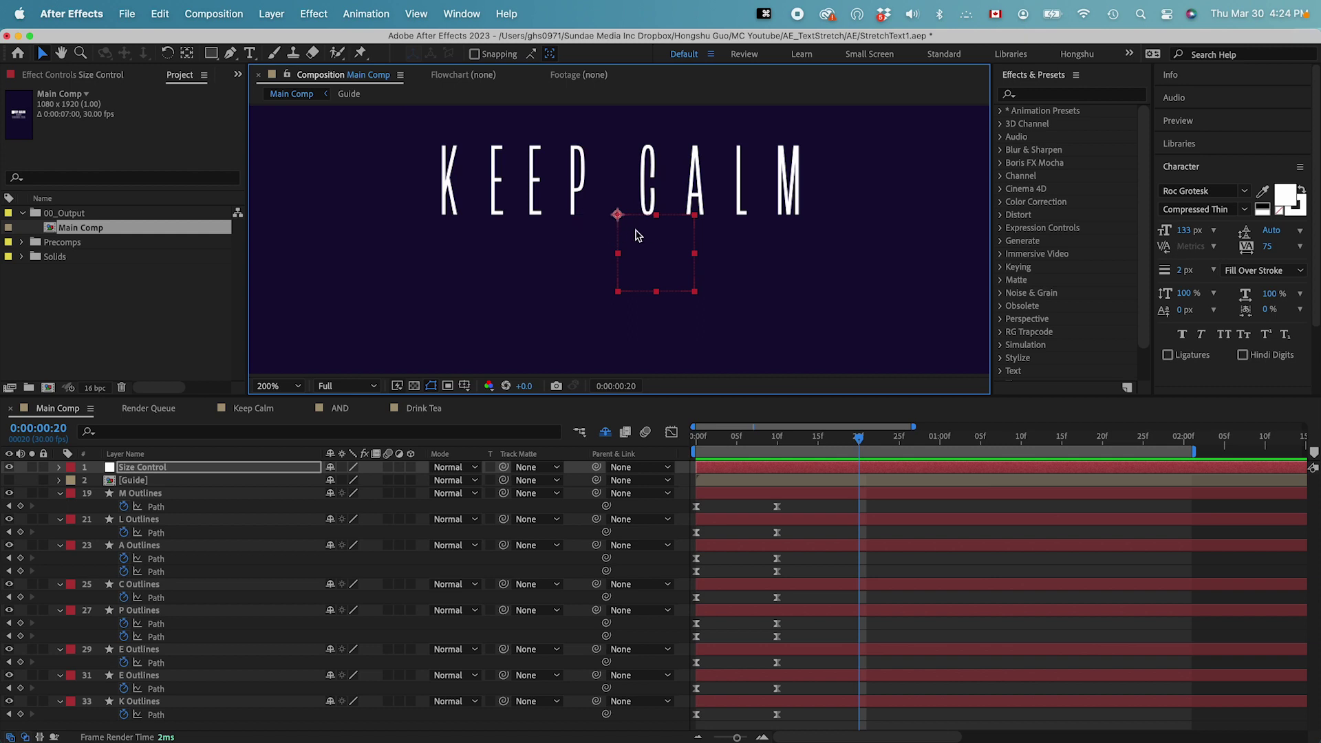
Parent all the bold letter layers from M Outlines to K Outlines to the Size Control null at frame 0
key("Home")
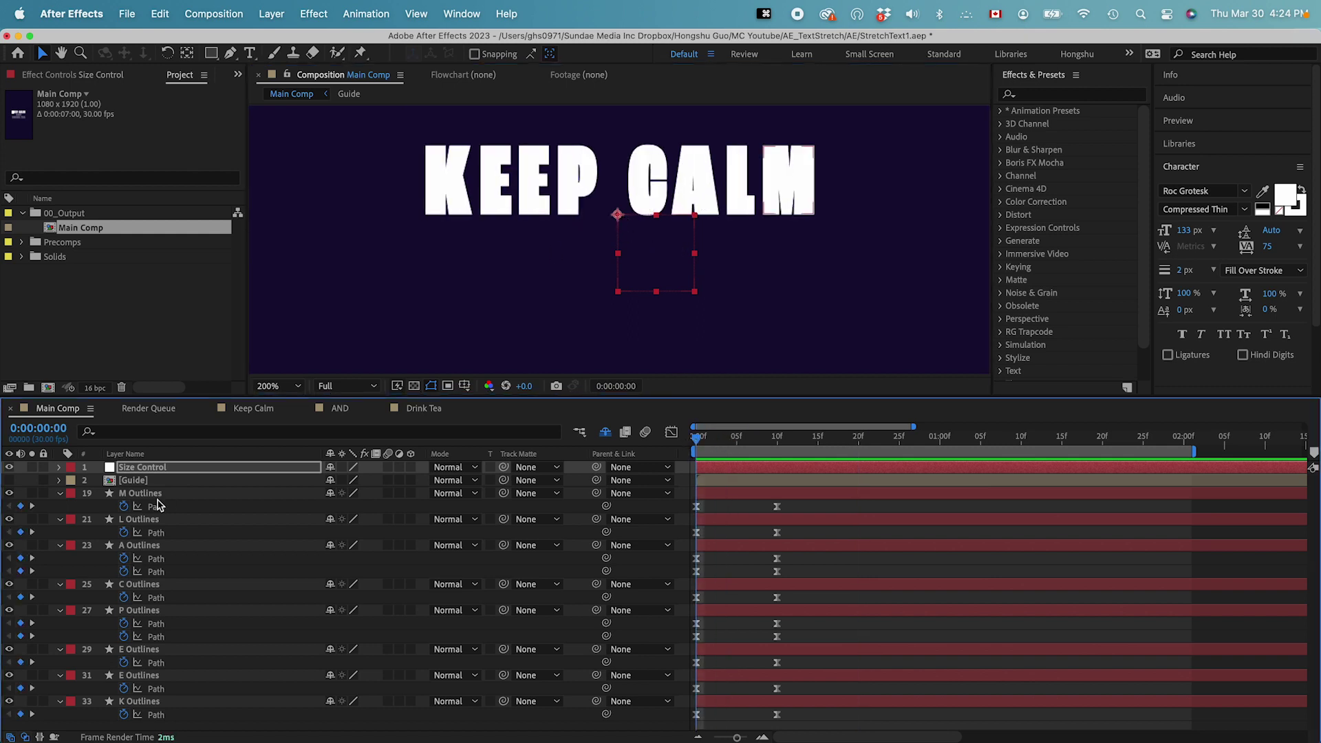
left_click(155, 497)
left_click(142, 701, "shift")
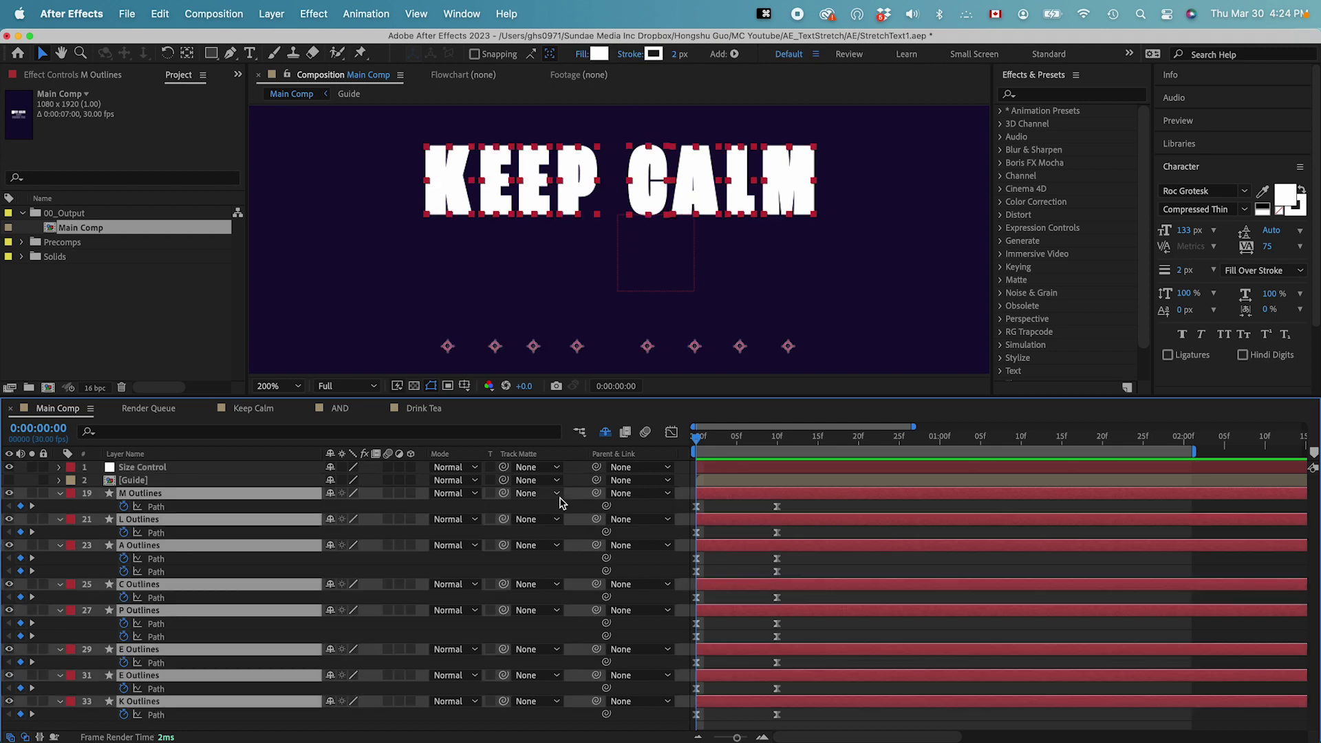
left_click_drag(596, 493, 160, 472)
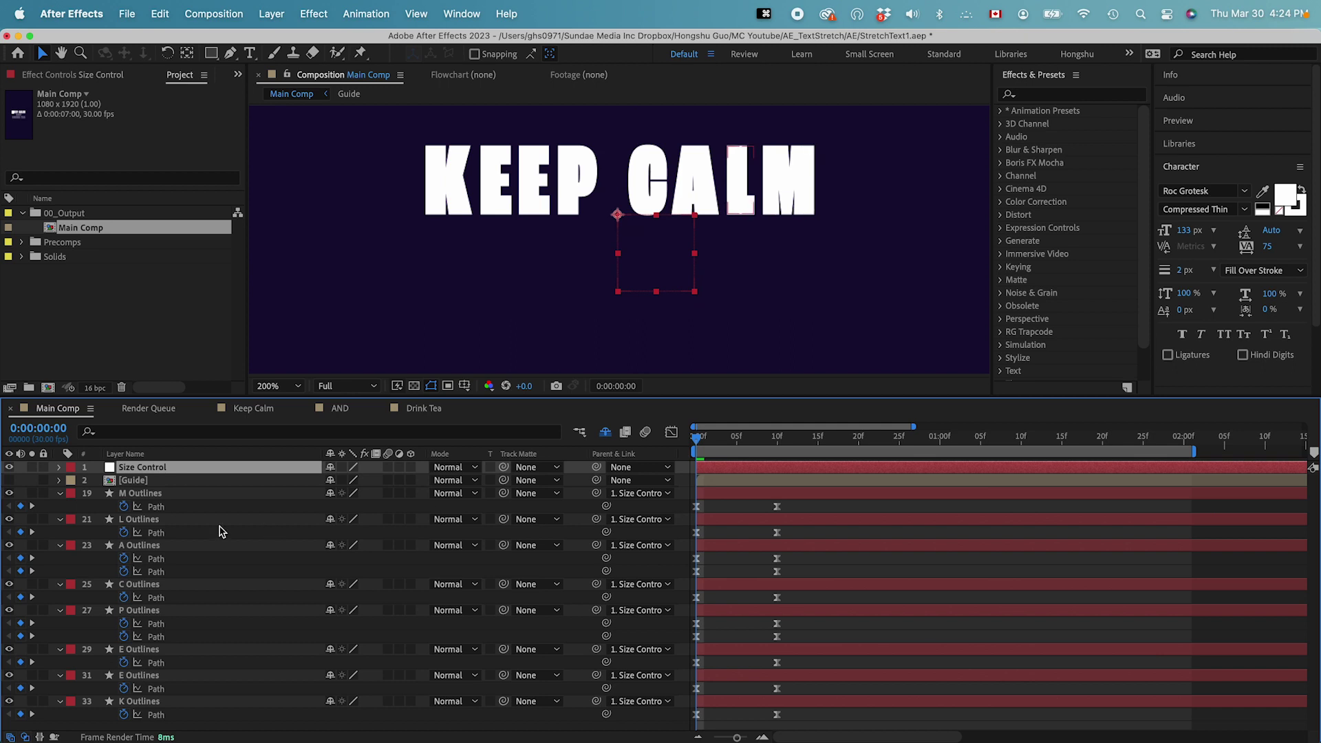
Keyframe the Size Control null's Scale at 100% on frame 0 and 199% on frame 10
key("super+minus")
key("super+minus")
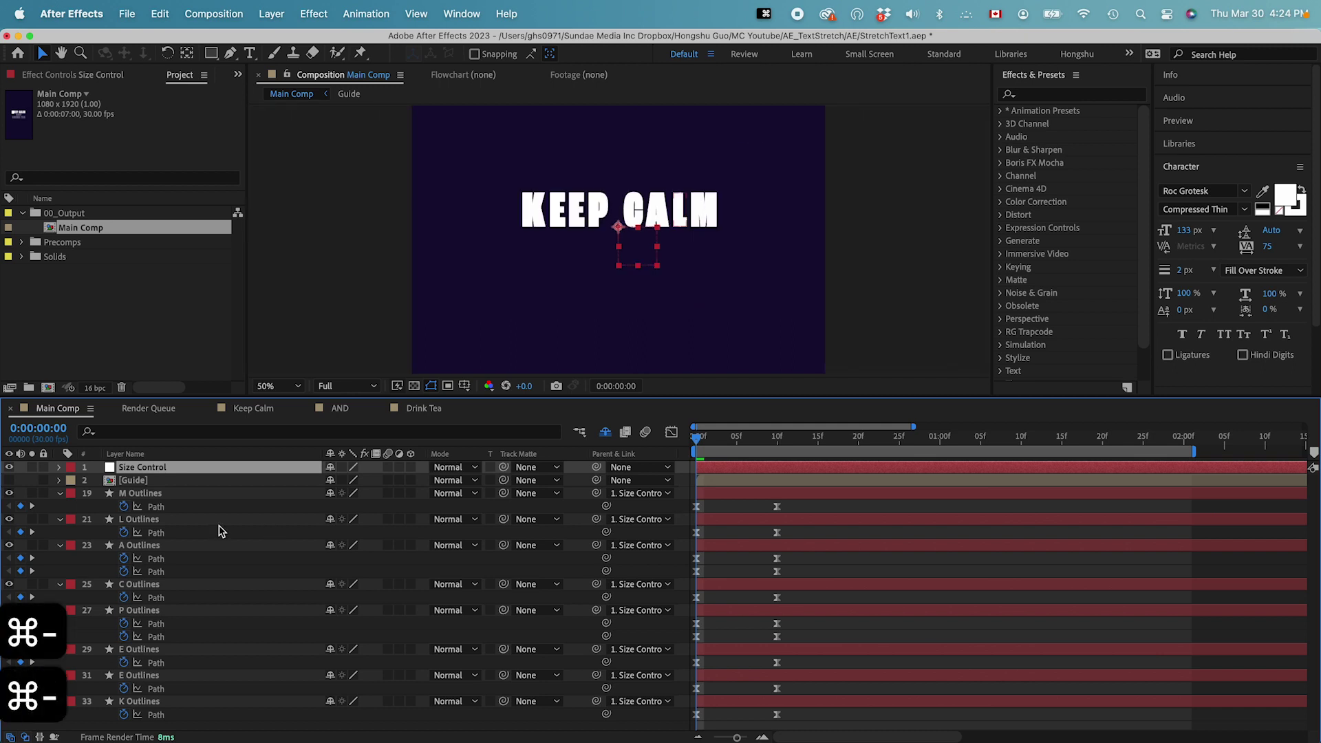
key("s")
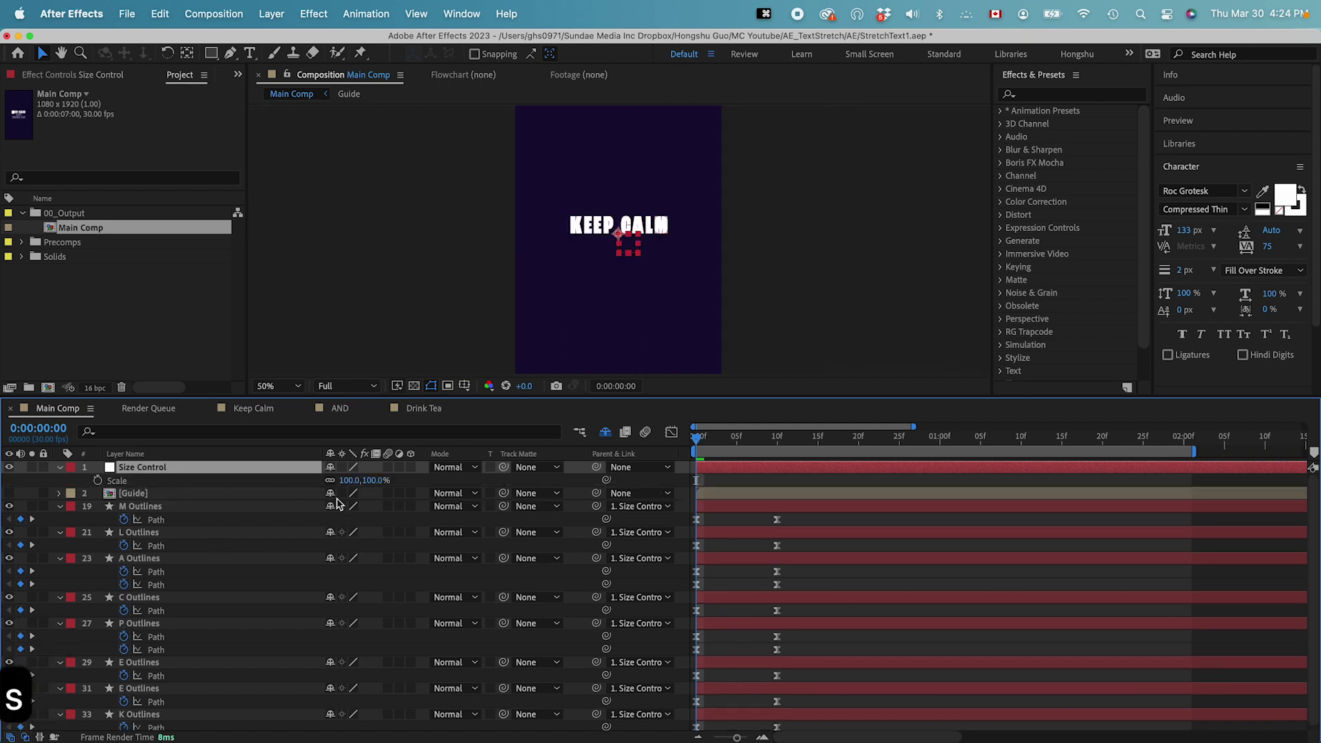
left_click(98, 480)
left_click_drag(713, 441, 776, 441)
left_click_drag(344, 481, 428, 488)
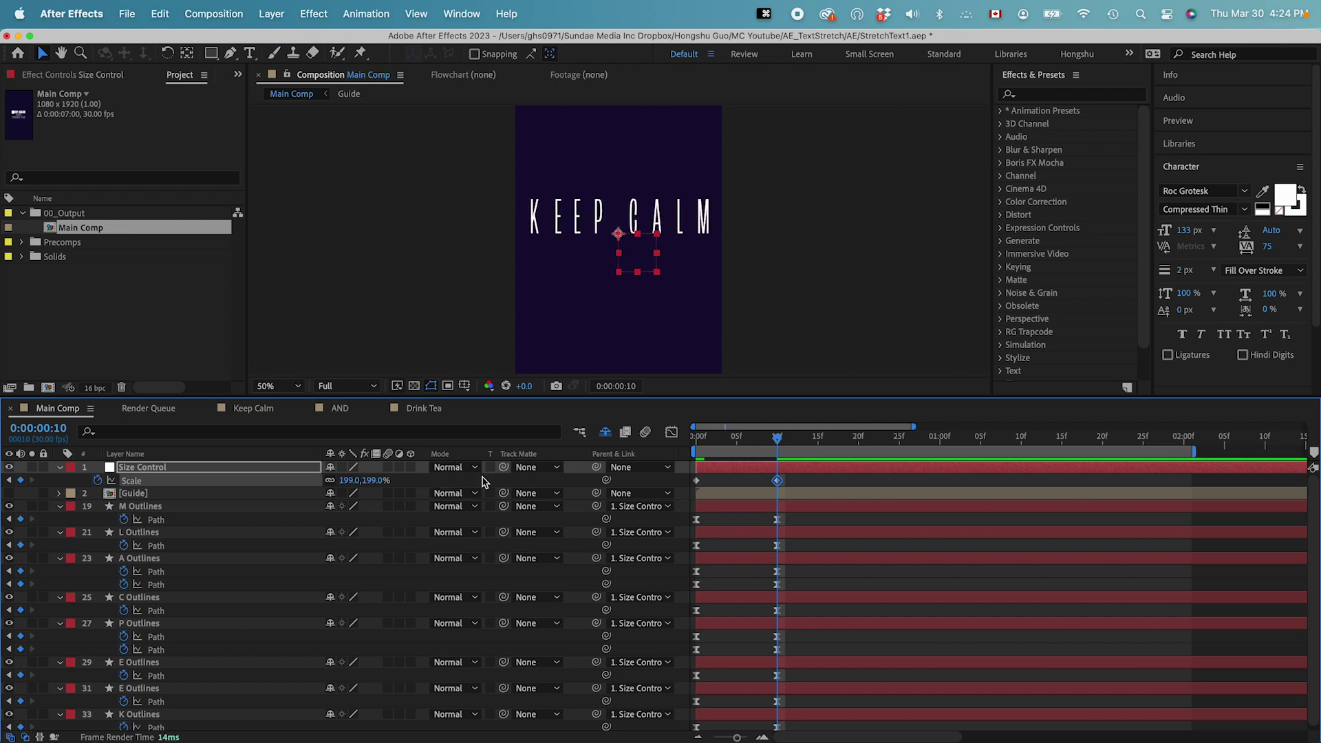
Preview the combined scale and path animation from the start of the composition
left_click_drag(781, 440, 690, 447)
key("space")
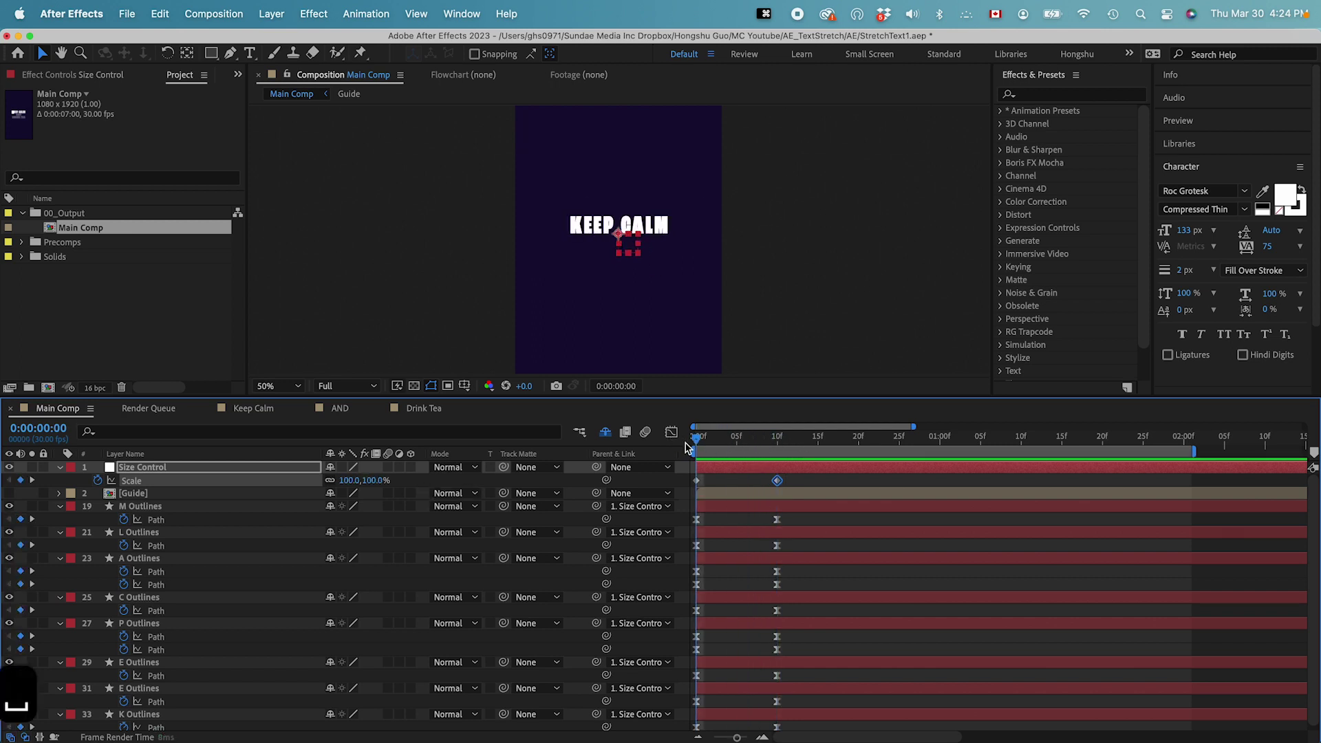
key("space")
Apply Easy Ease to both Scale keyframes of the Size Control null
left_click_drag(806, 479, 682, 489)
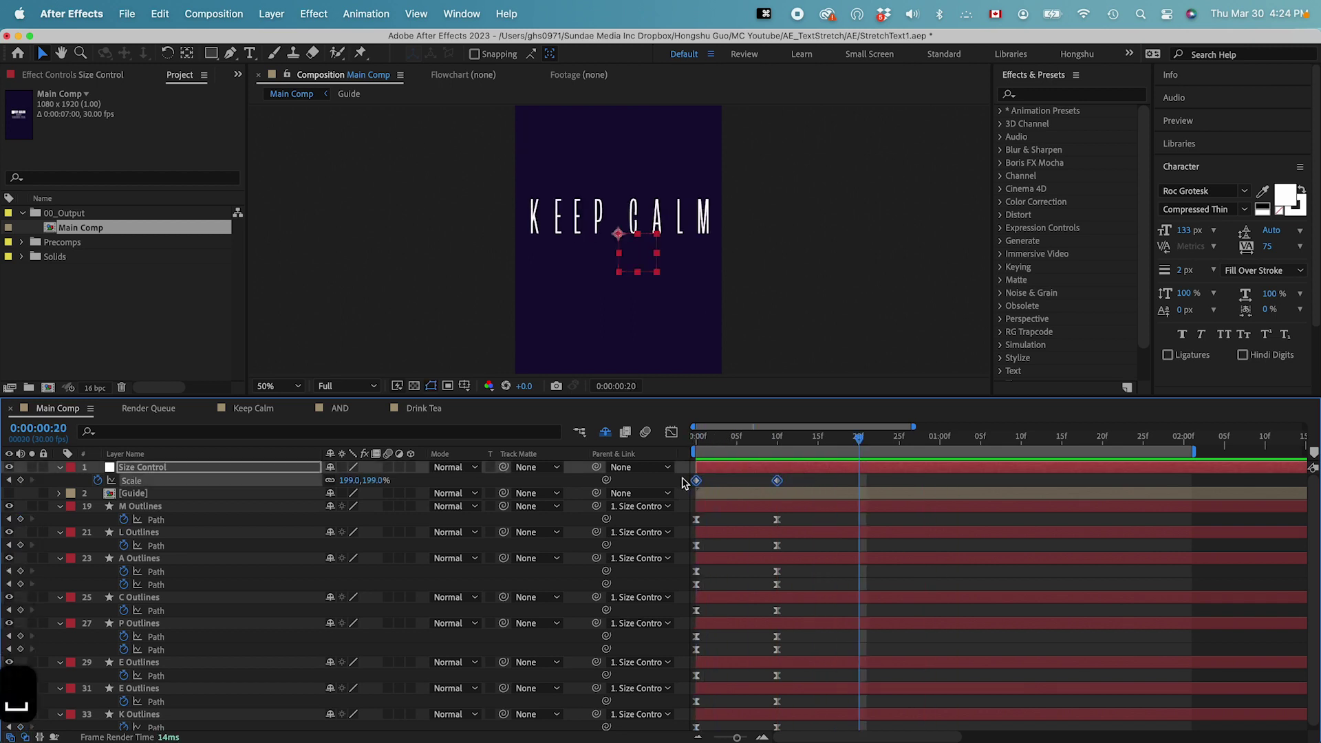
right_click(778, 481)
mouse_move(853, 728)
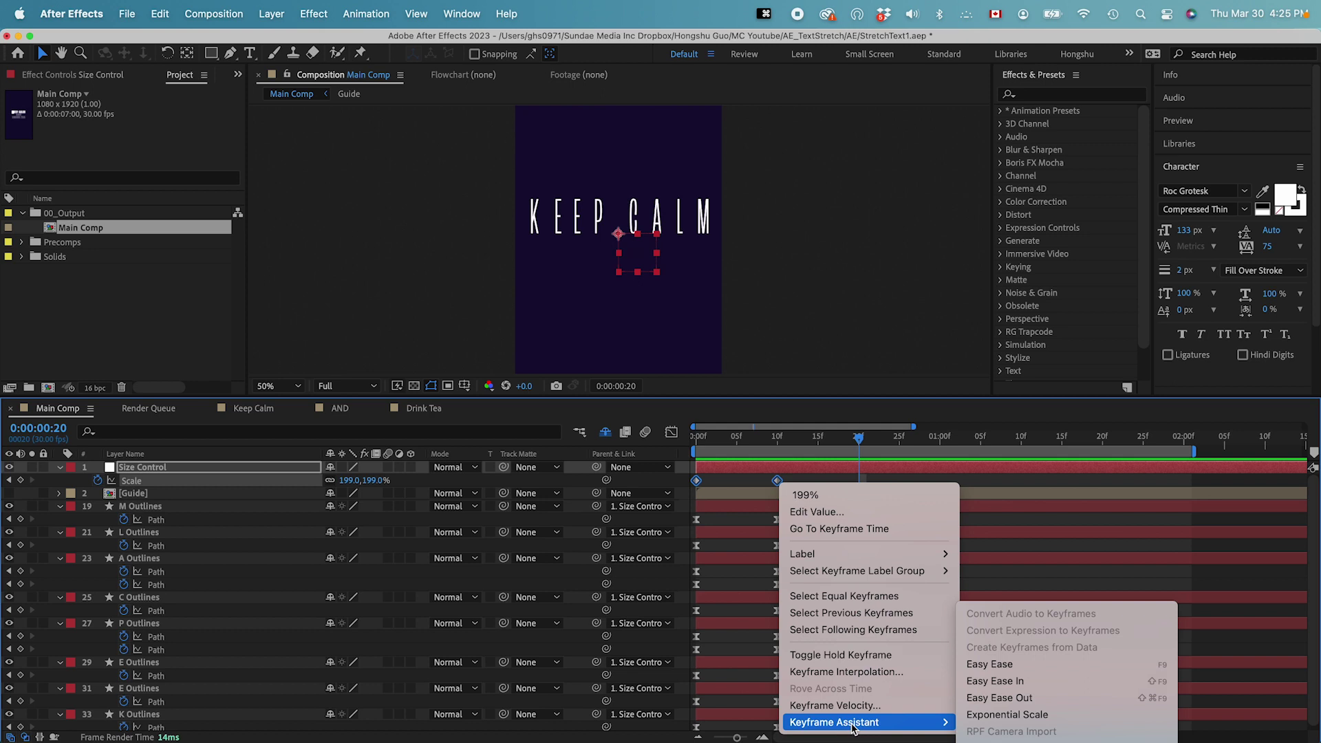
left_click(991, 664)
Lengthen both ease handles in the Size Control Scale speed graph to form a steep, centred peak like the Path easing
left_click(671, 432)
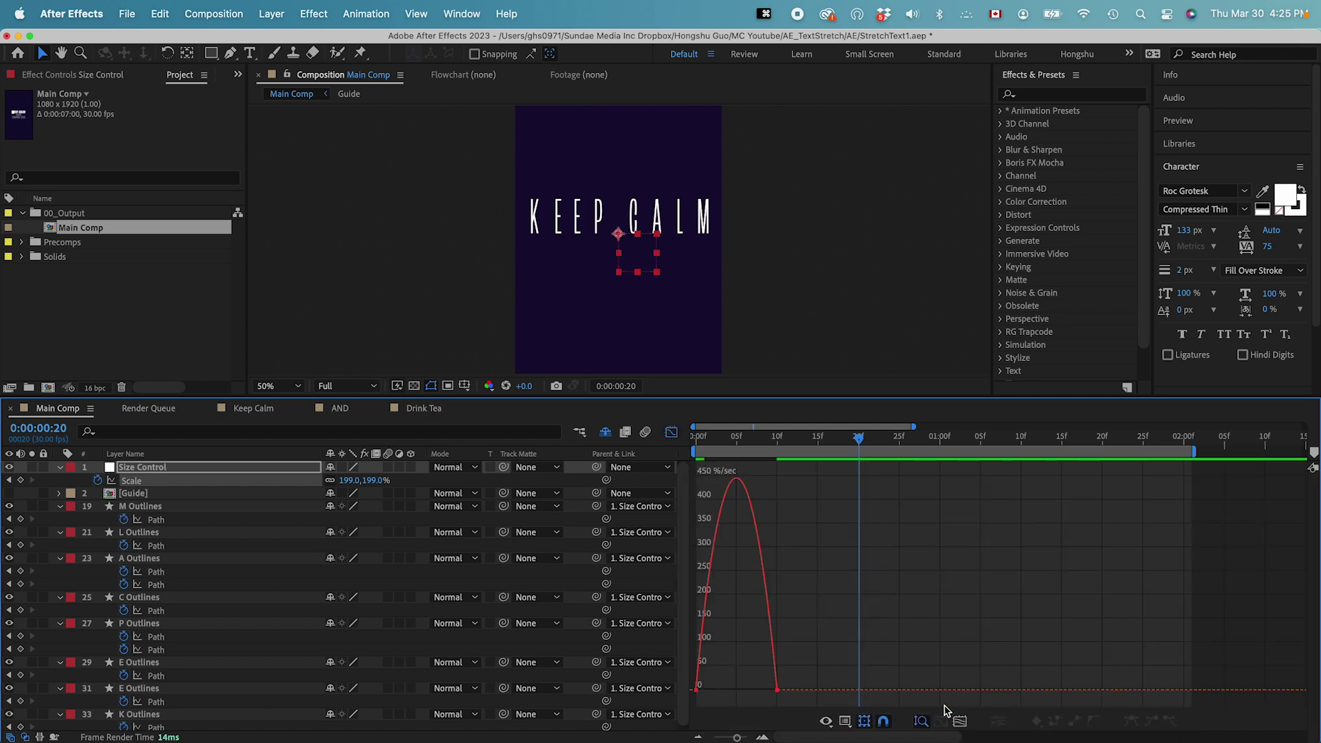
left_click(960, 721)
left_click_drag(1092, 680, 939, 690)
left_click_drag(760, 690, 840, 690)
left_click_drag(944, 690, 961, 693)
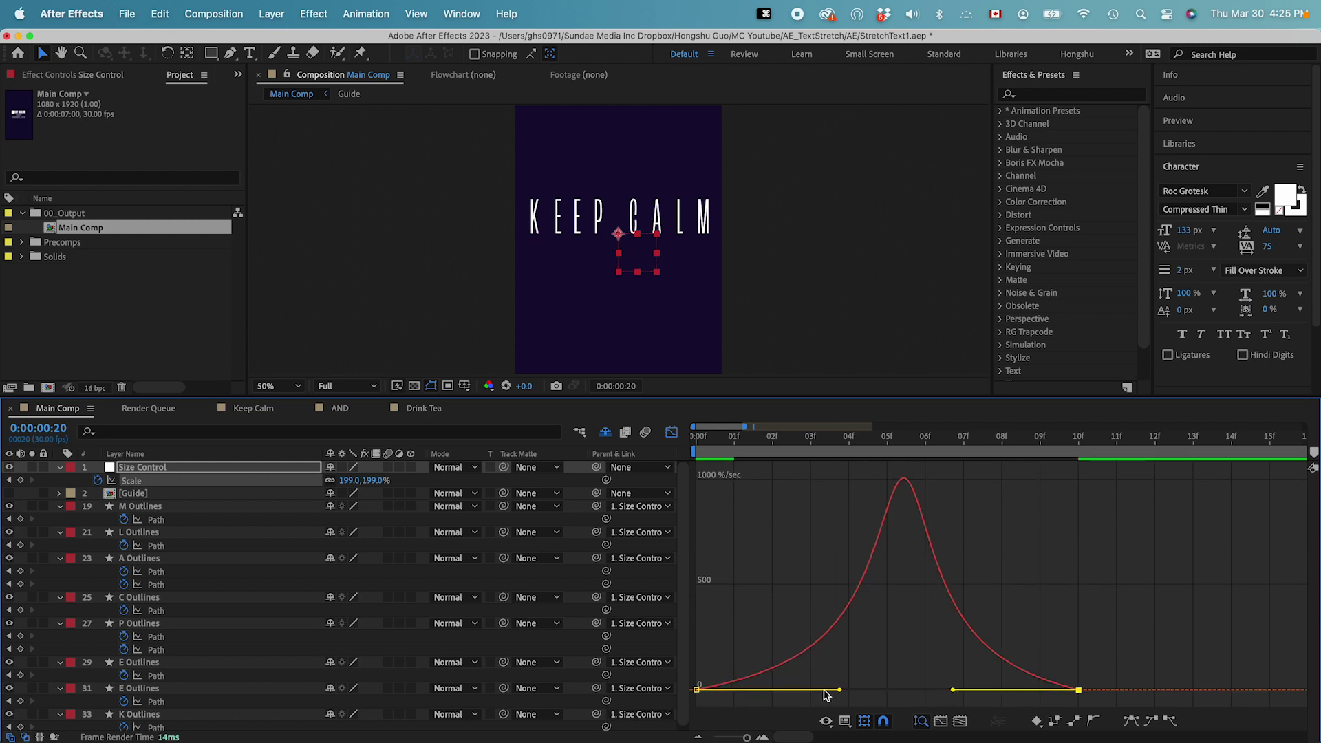
left_click_drag(838, 695, 825, 693)
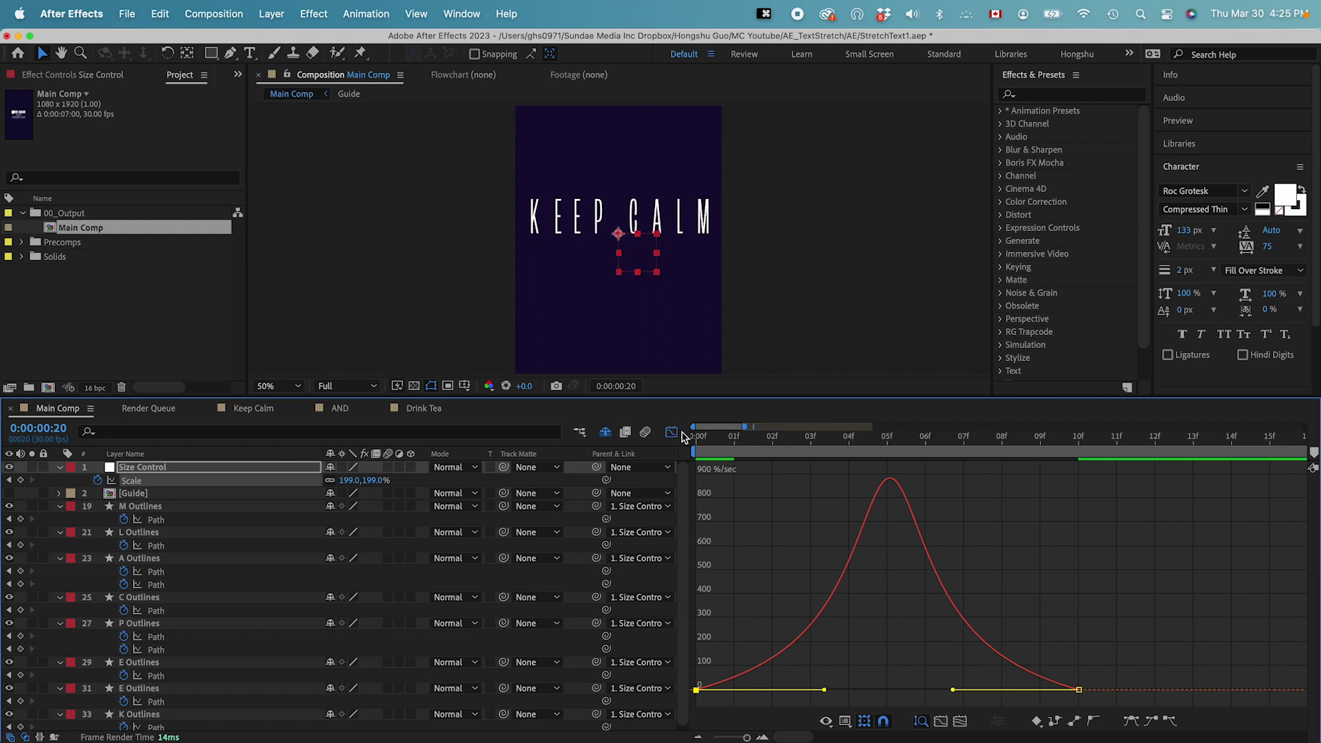
left_click(682, 433)
left_click_drag(745, 738, 739, 738)
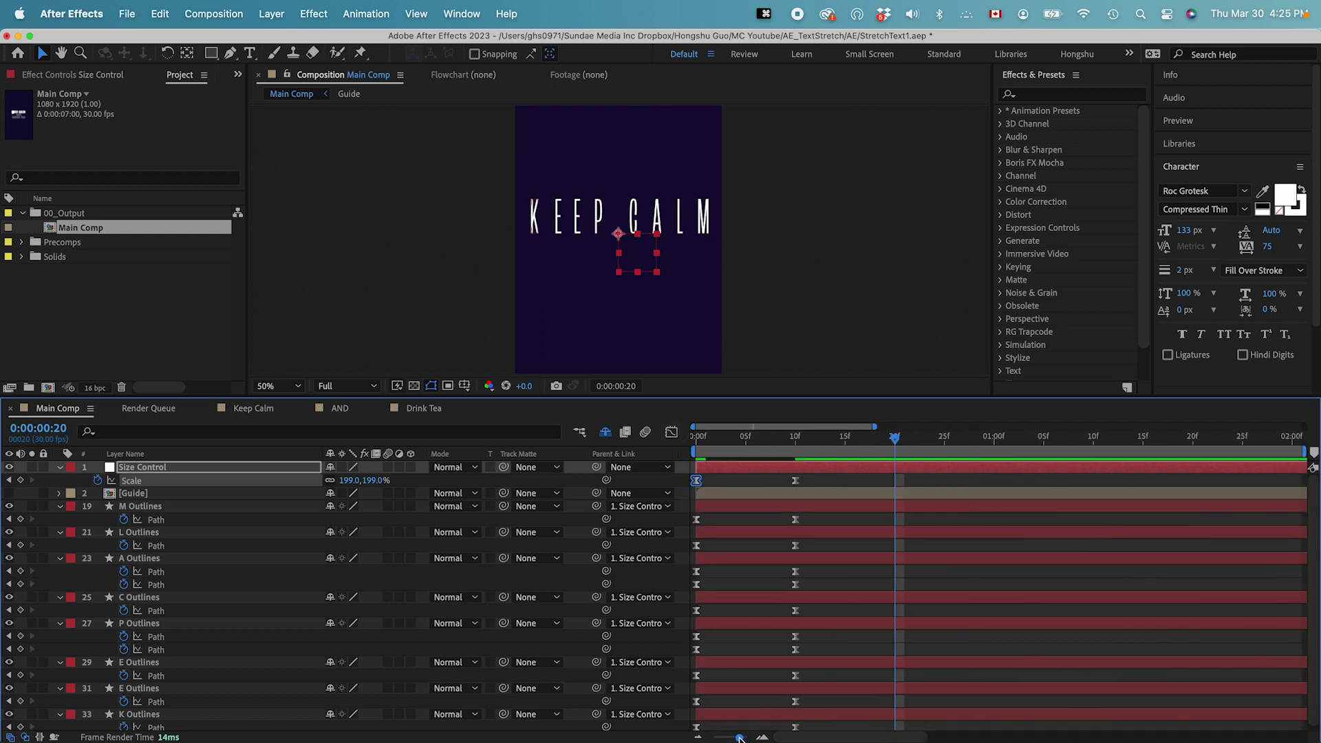
Deselect the Scale keyframes and preview the eased scaling with the KEEP CALM letter morph
left_click(821, 485)
key("space")
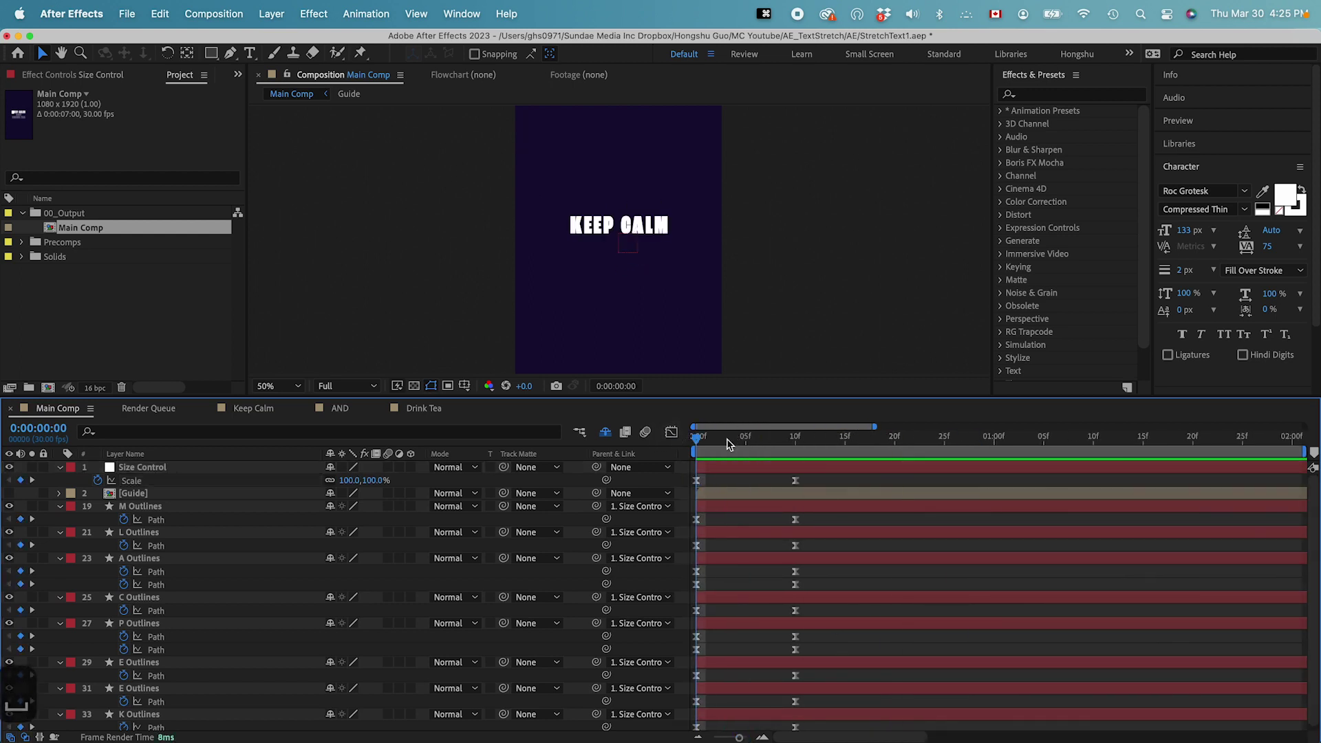
Copy the Size Control Scale keyframe from frame 10 and paste it at 0:00:01:00
left_click(796, 444)
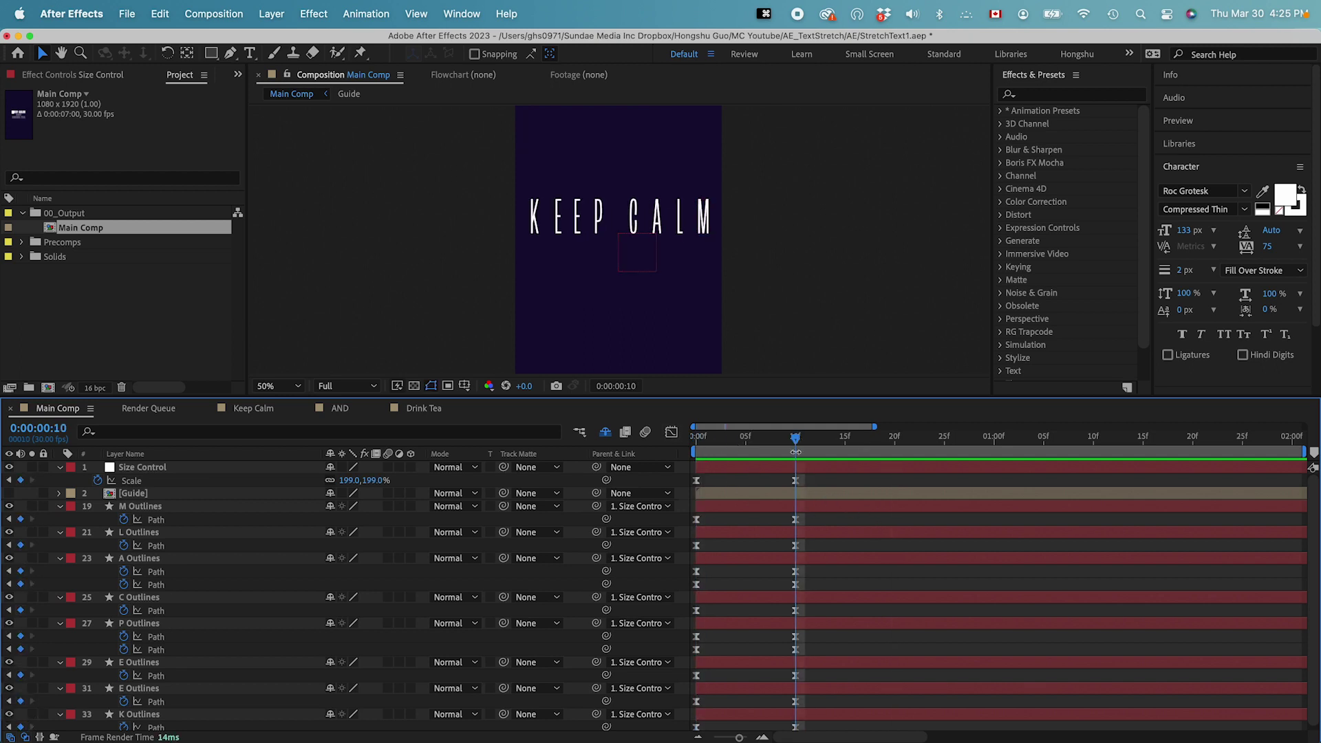
left_click_drag(827, 443, 990, 465)
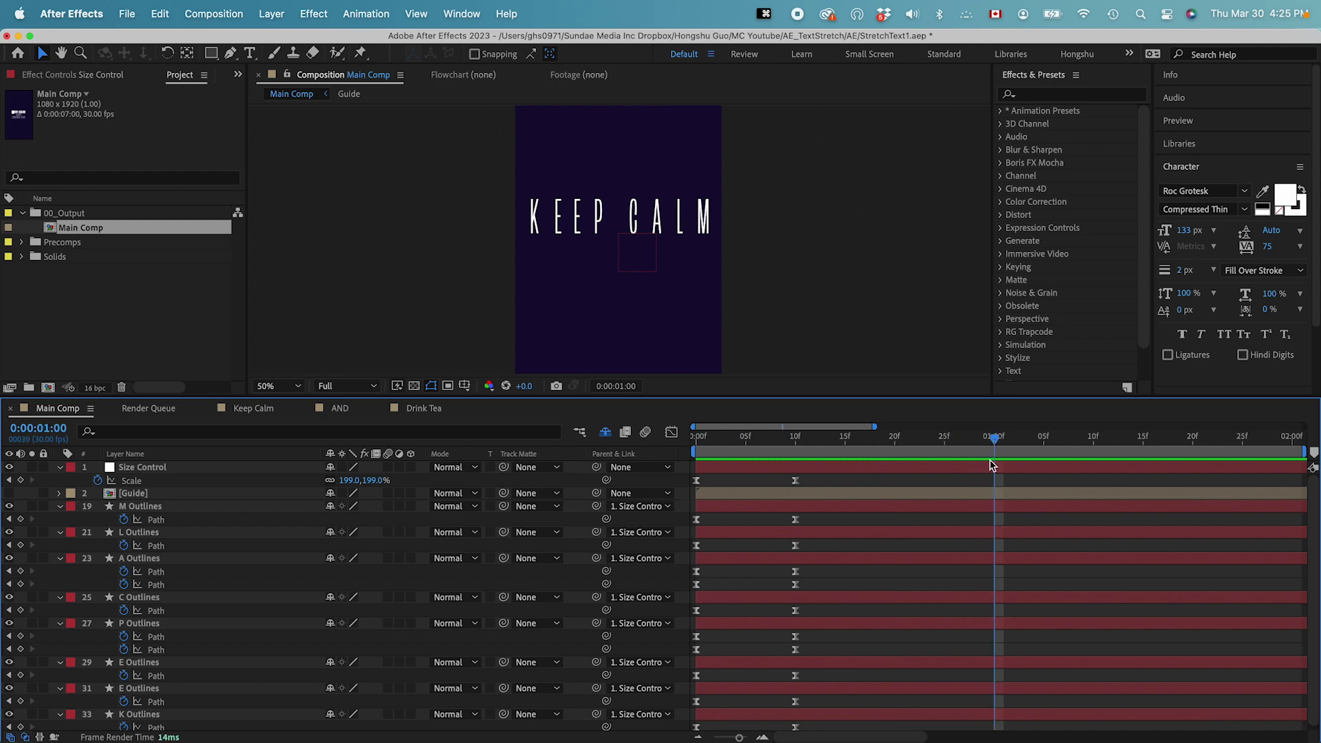
left_click(793, 480)
key("super+c")
key("super+v")
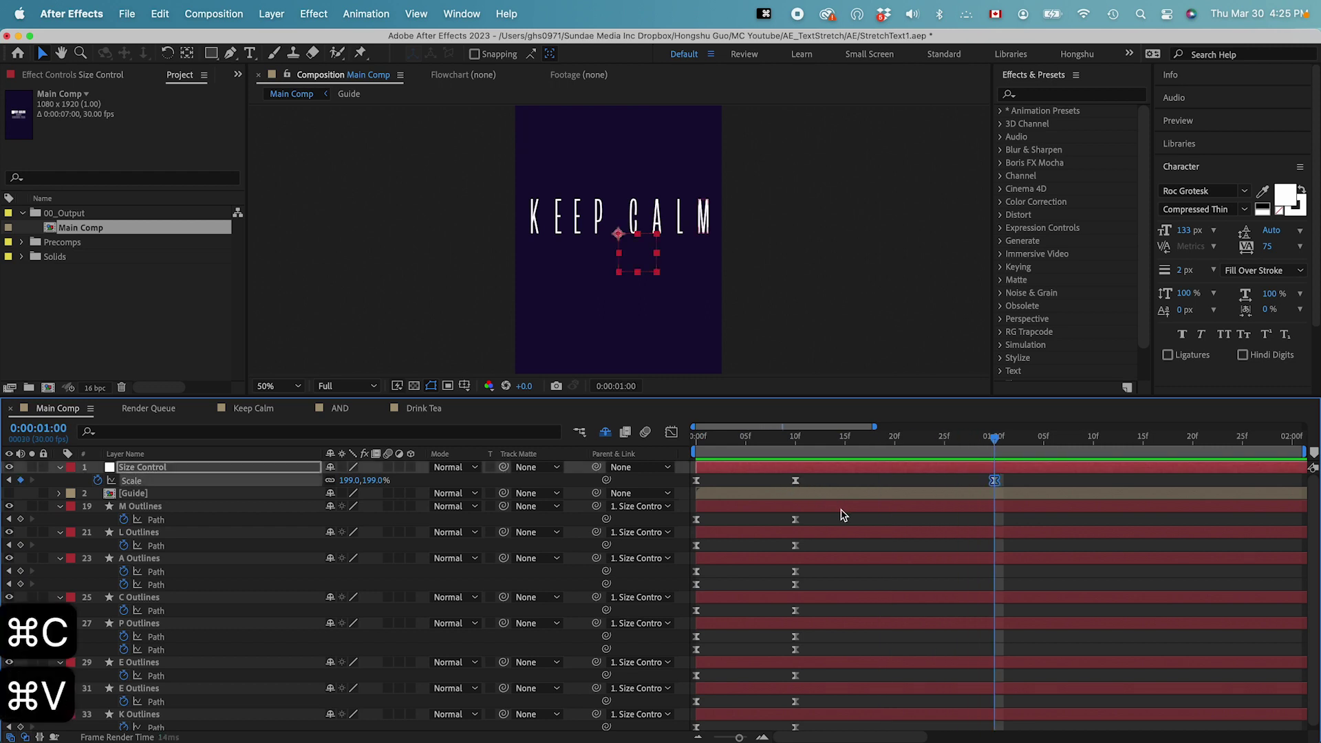
Copy the frame-10 Path keyframes of the M, L and A outlines and paste them at 0:00:01:00
left_click(796, 520)
key("super+c")
key("super+v")
left_click(796, 545)
key("super+c")
key("super+v")
key("super+c")
key("super+v")
Repeat the frame-10 Path keyframes of the C, P, both E and K outlines at 0:00:01:00
left_click(796, 611)
left_click_drag(813, 572, 789, 653)
key("super+c")
key("super+v")
key("super+c")
key("super+v")
left_click(795, 676)
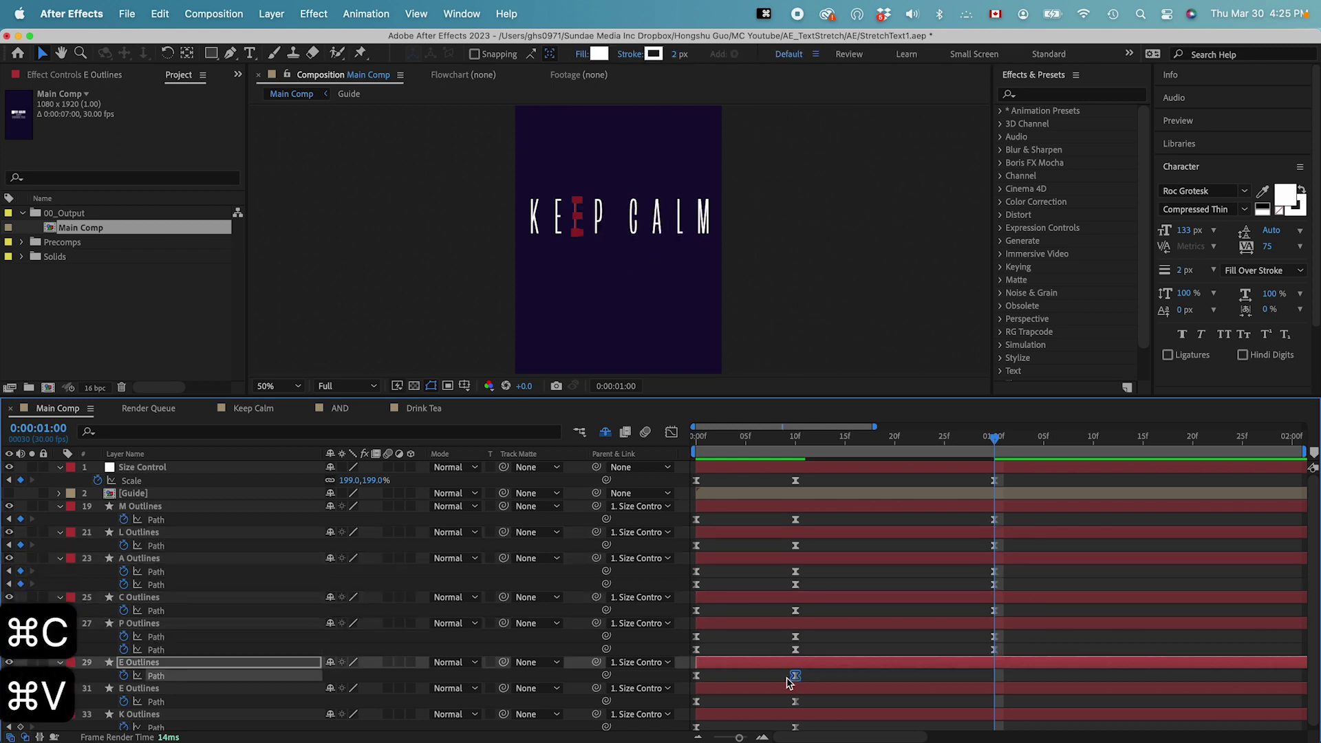
key("super+c")
key("super+v")
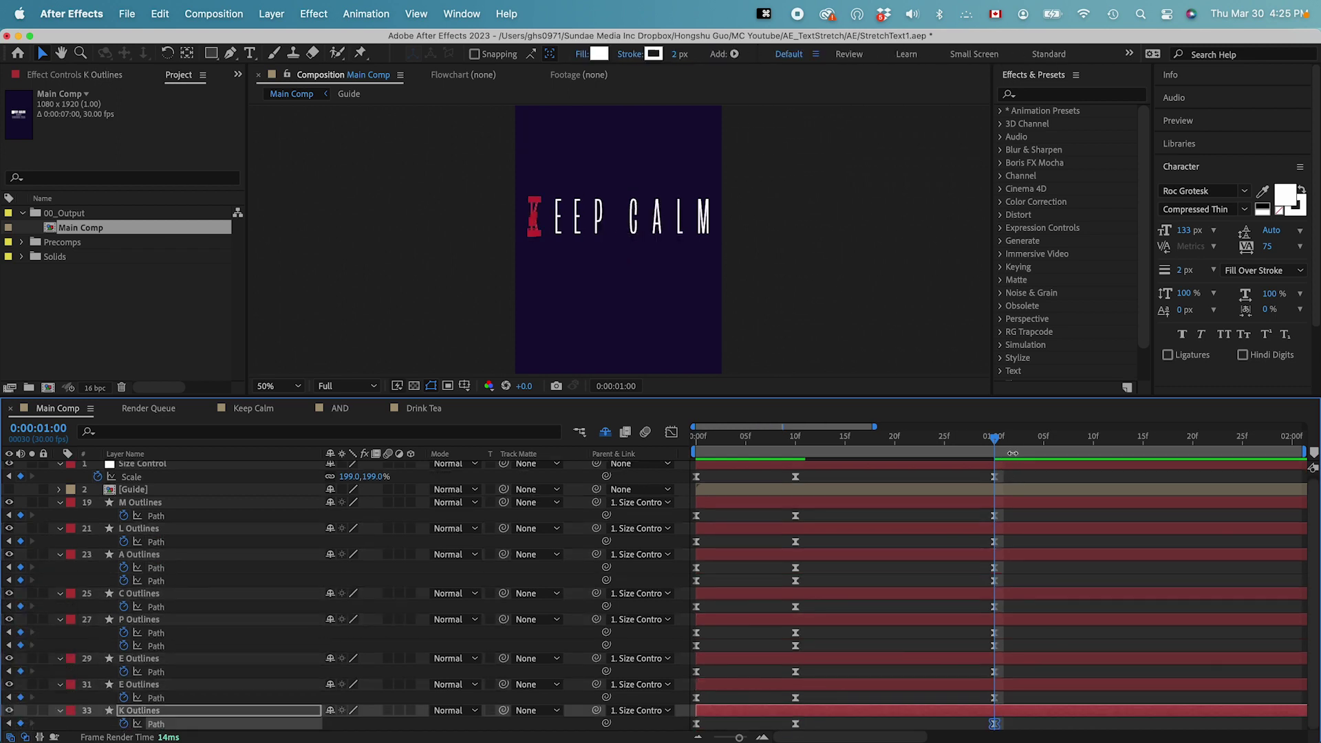
Copy the first Size Control Scale keyframe and paste it at 0:00:01:10
key("shift+super+Right")
left_click(697, 477)
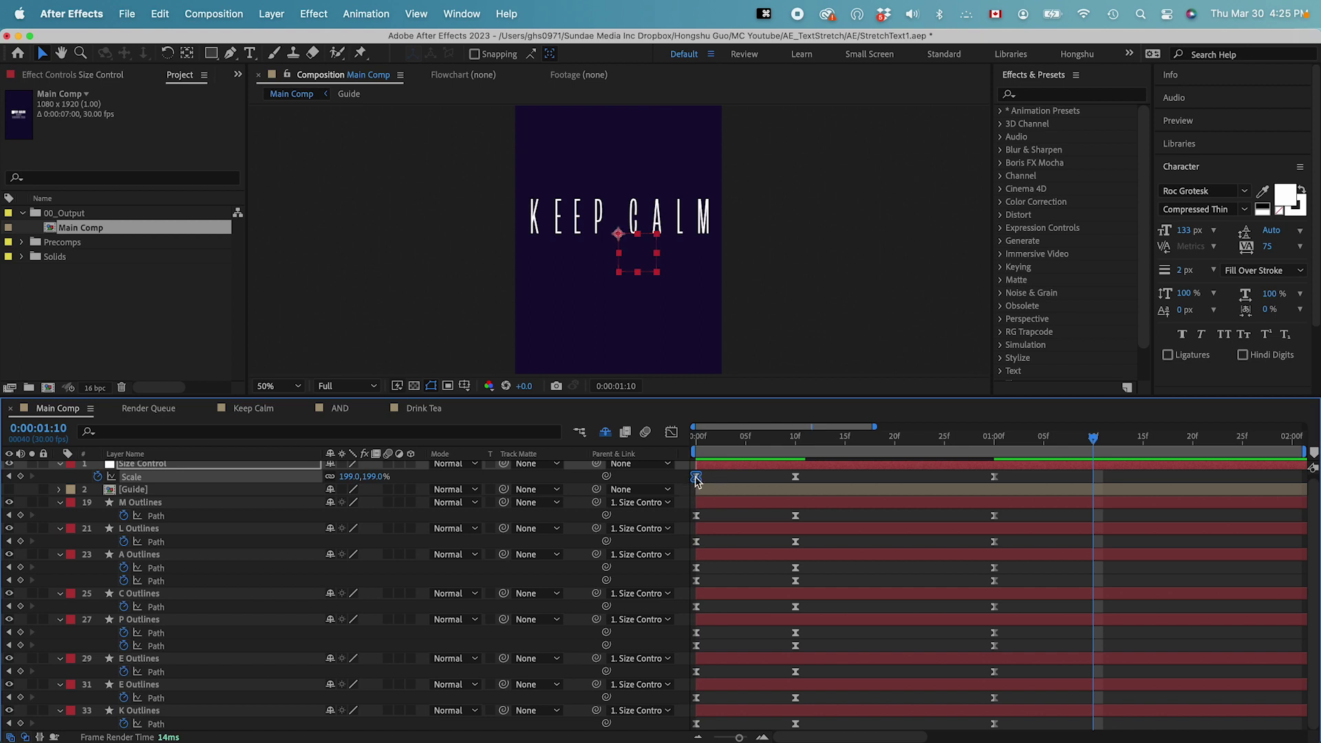
key("super+c")
key("super+v")
Copy the first Path keyframes of all the KEEP CALM outline layers and paste them at 0:00:01:10
left_click_drag(708, 513, 690, 521)
key("super+c")
key("super+v")
key("super+c")
key("super+v")
left_click_drag(707, 537, 690, 586)
key("super+c")
key("super+v")
left_click_drag(707, 604, 690, 650)
key("super+c")
key("super+v")
left_click_drag(707, 693, 690, 728)
key("super+c")
key("super+v")
key("super+c")
key("super+v")
Preview the full stretch-and-return KEEP CALM animation from the start of the composition
left_click_drag(712, 439, 681, 461)
key("space")
key("space")
key("space")
Select the first two Size Control Scale keyframes and display their value graph for editing
left_click(824, 480)
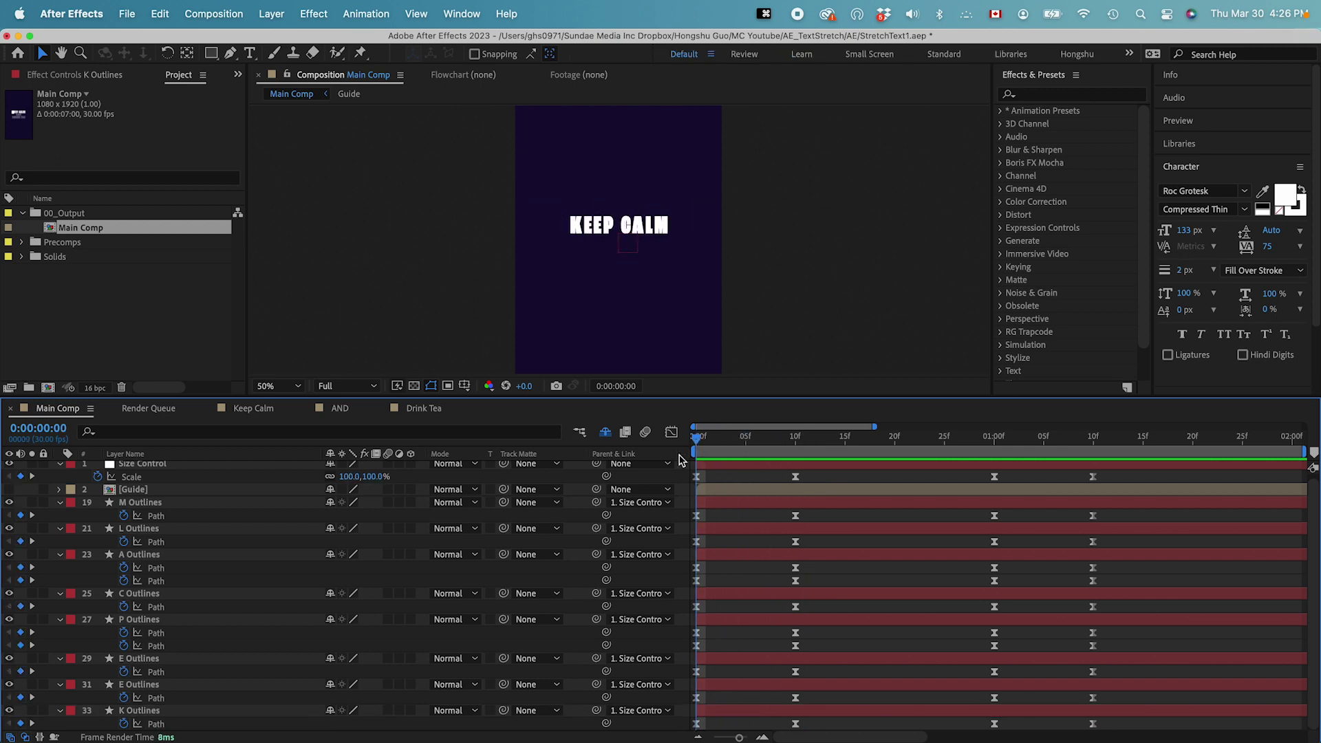
left_click_drag(819, 483, 684, 472)
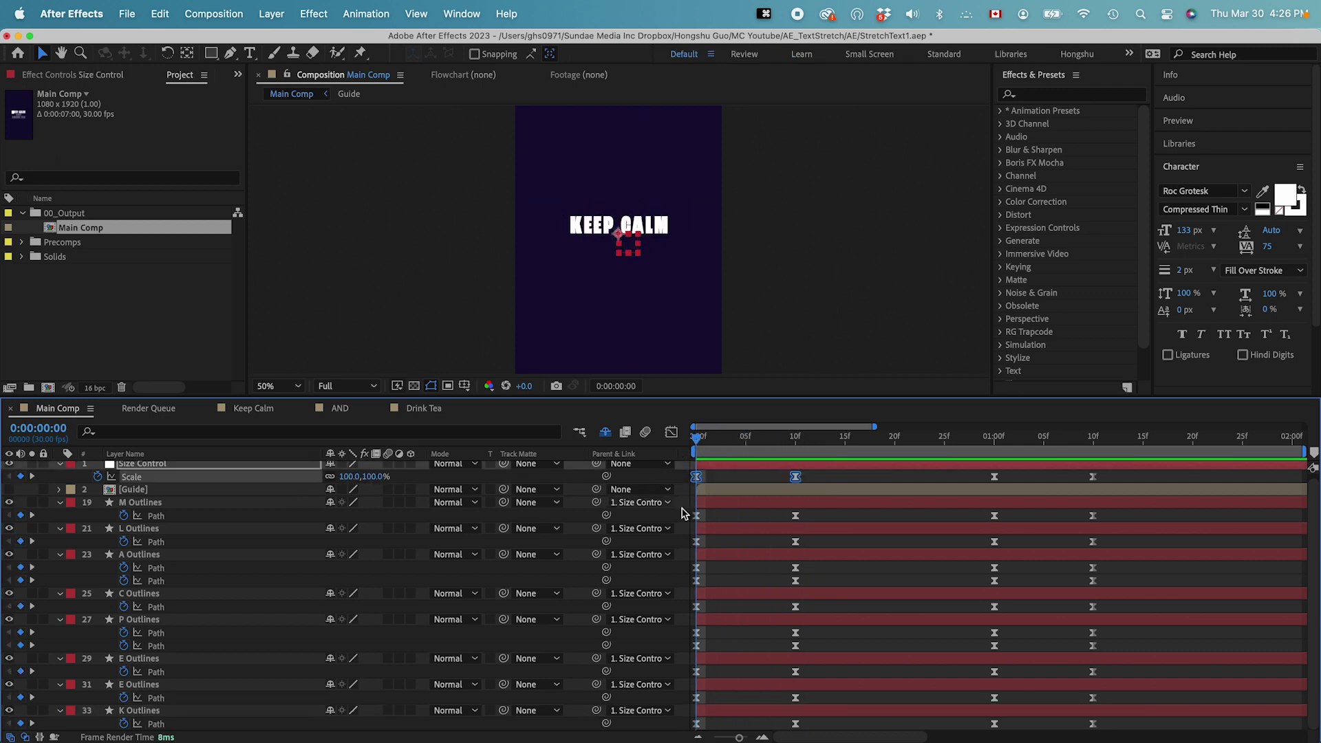
left_click(677, 433)
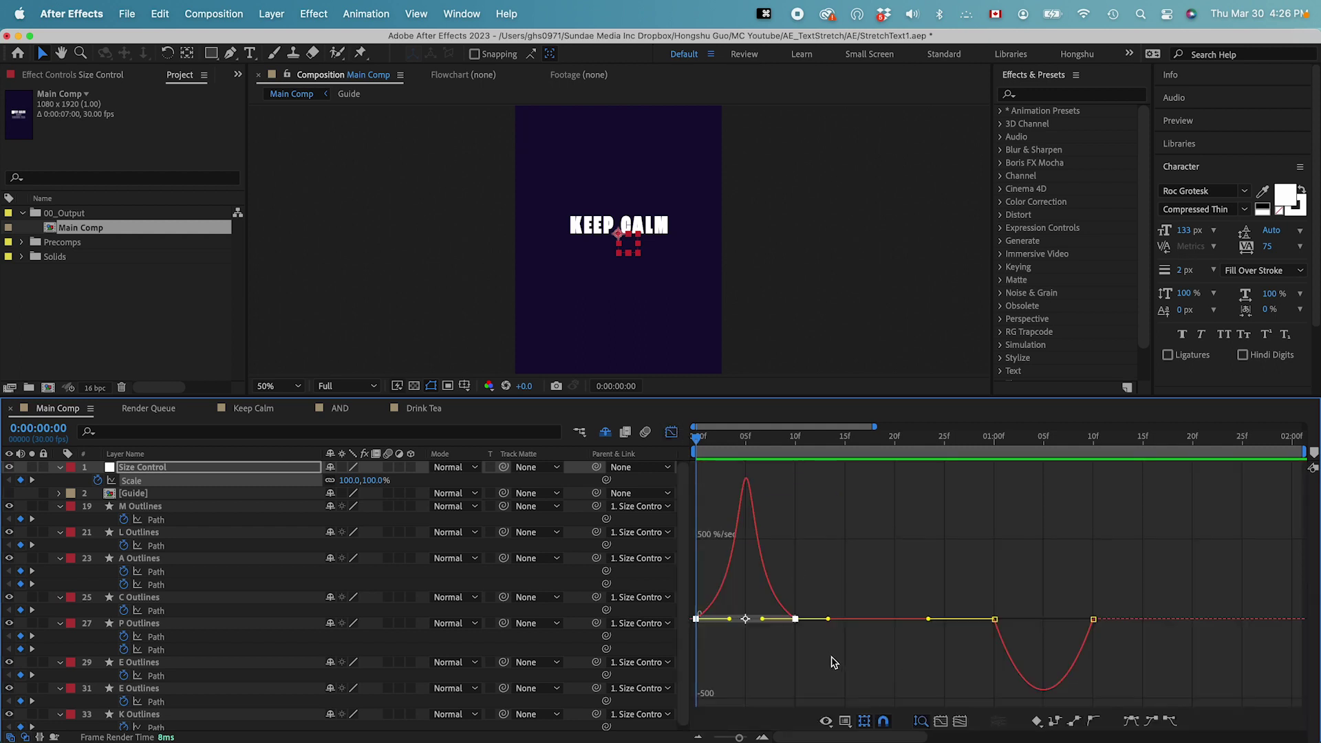
left_click(832, 721)
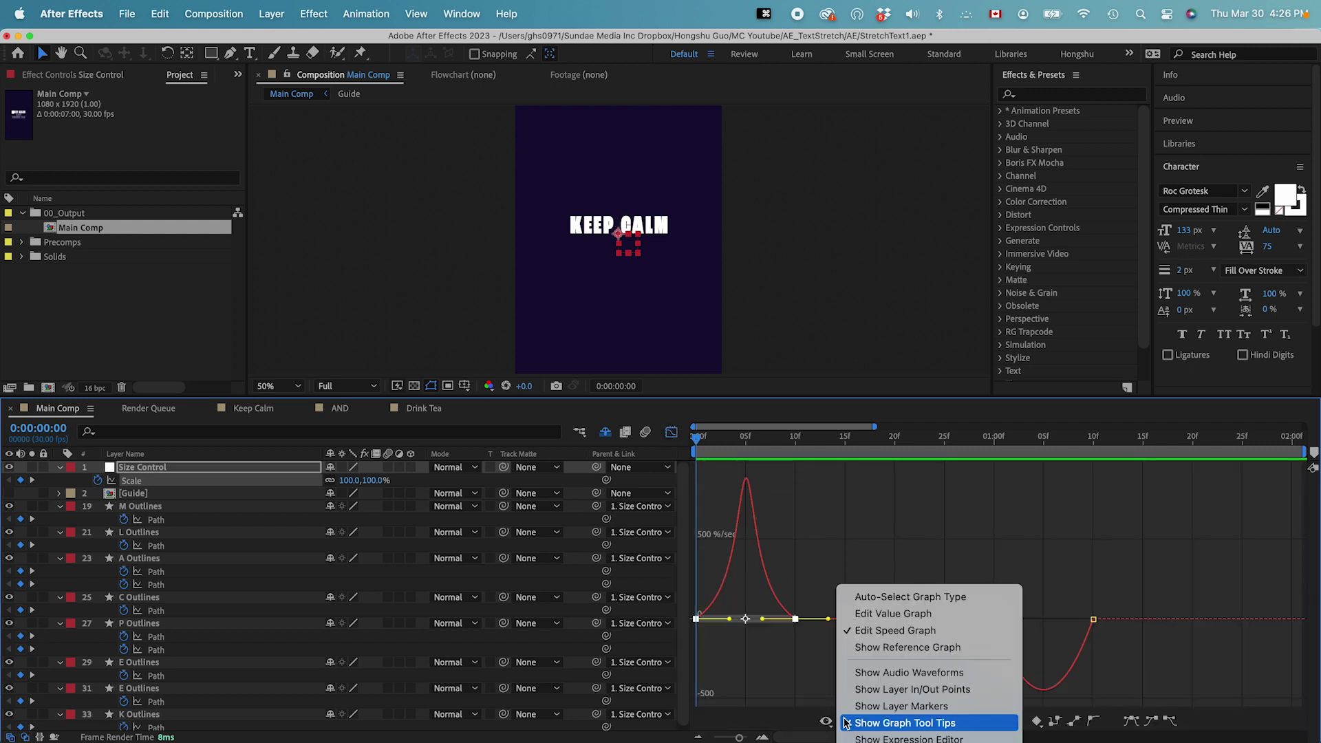
left_click(894, 613)
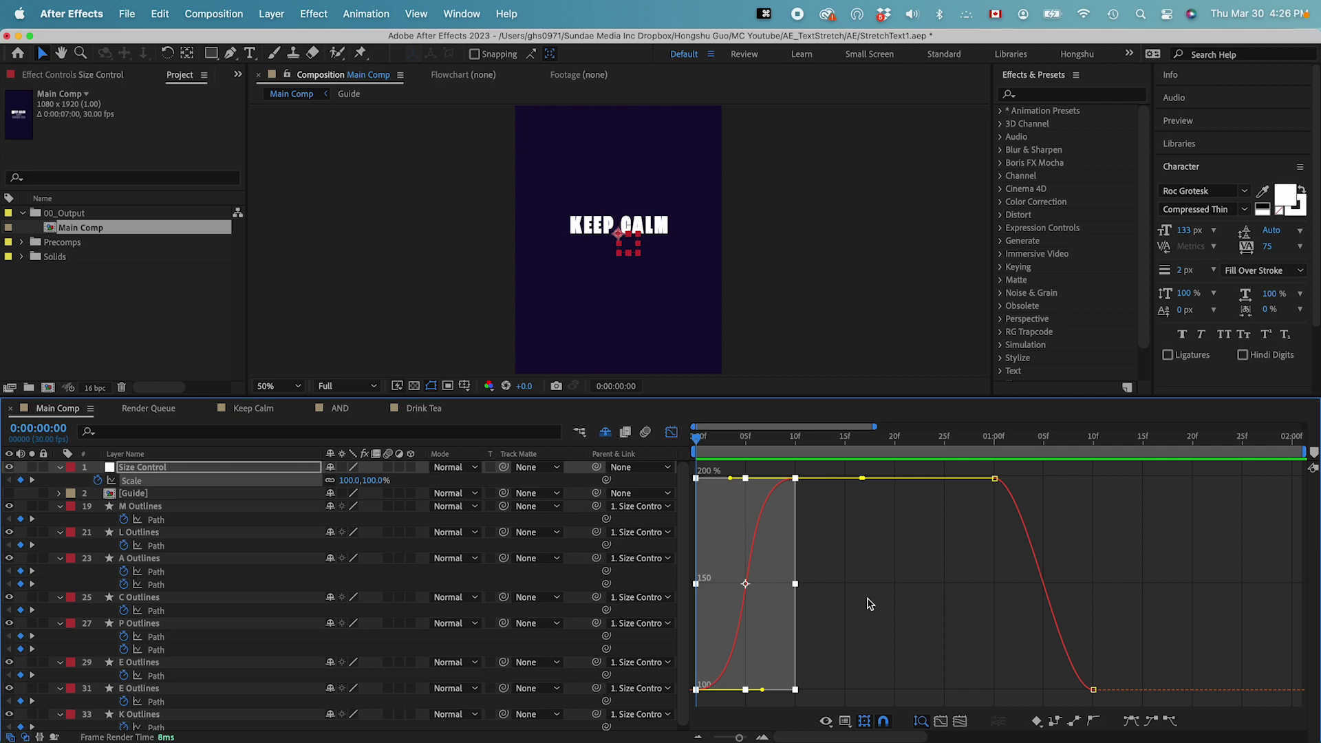
Add a Scale keyframe at frame 2 on the value graph, dipping to about 96.7%, and shorten its incoming handle
left_click(818, 521)
left_click_drag(739, 737, 743, 738)
left_click(710, 441)
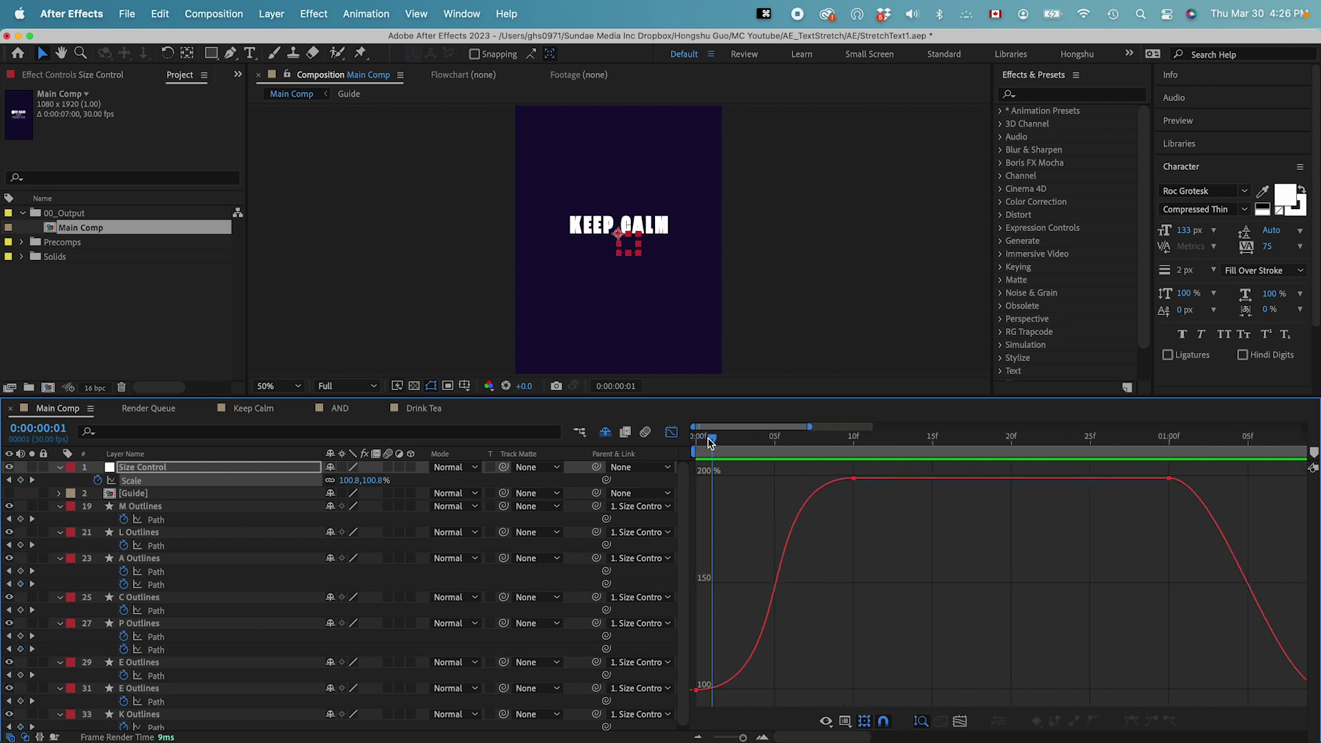
left_click(726, 441)
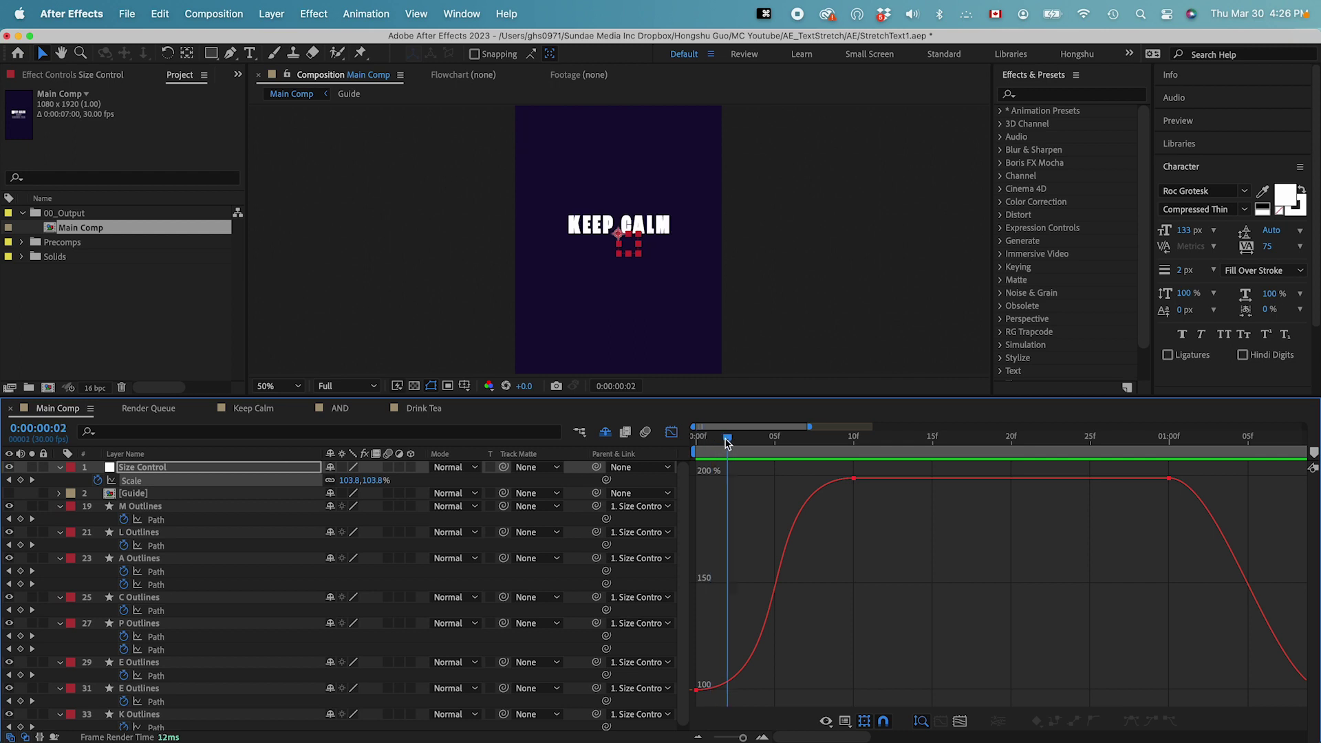
left_click(728, 681, "super")
mouse_move(728, 682)
left_mouse_down()
mouse_move(728, 703)
mouse_move(712, 685)
left_mouse_up()
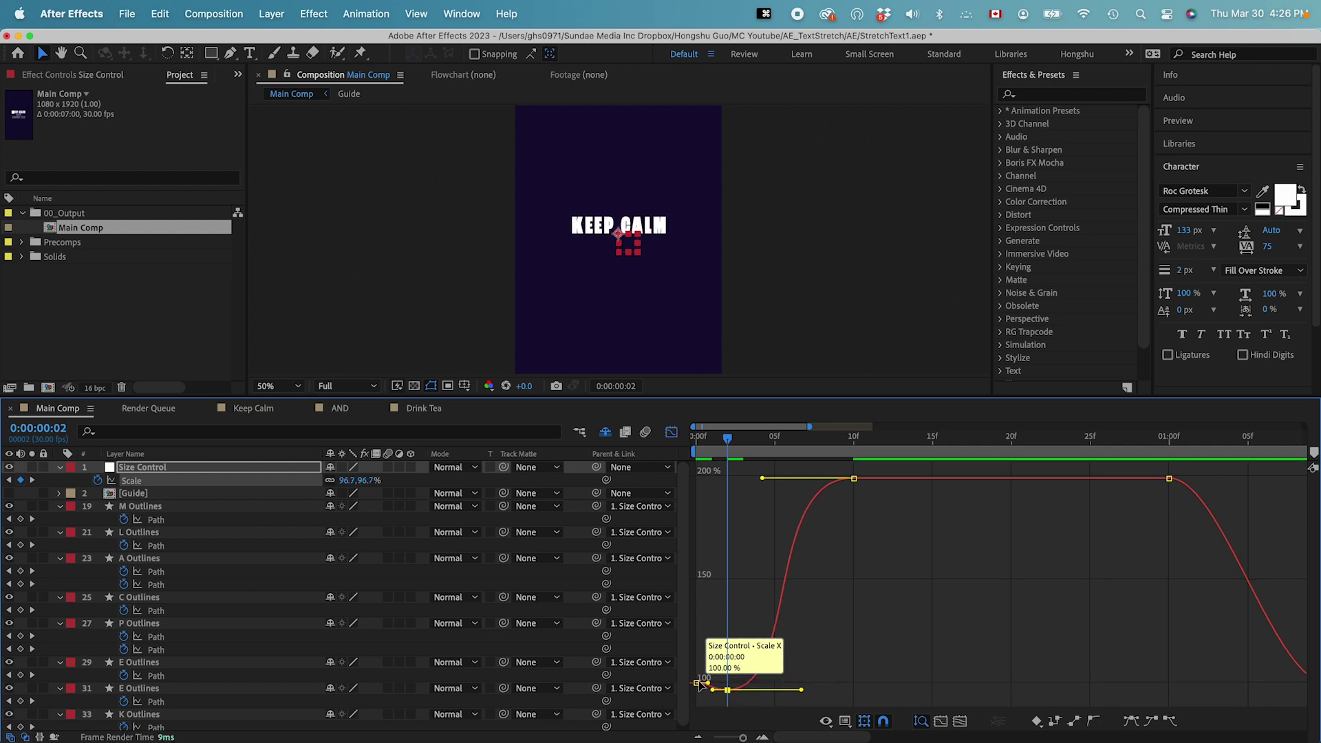
Add a Scale keyframe at frame 8, overshooting to about 202.3%, with a short outgoing handle
left_click_drag(795, 457, 827, 445)
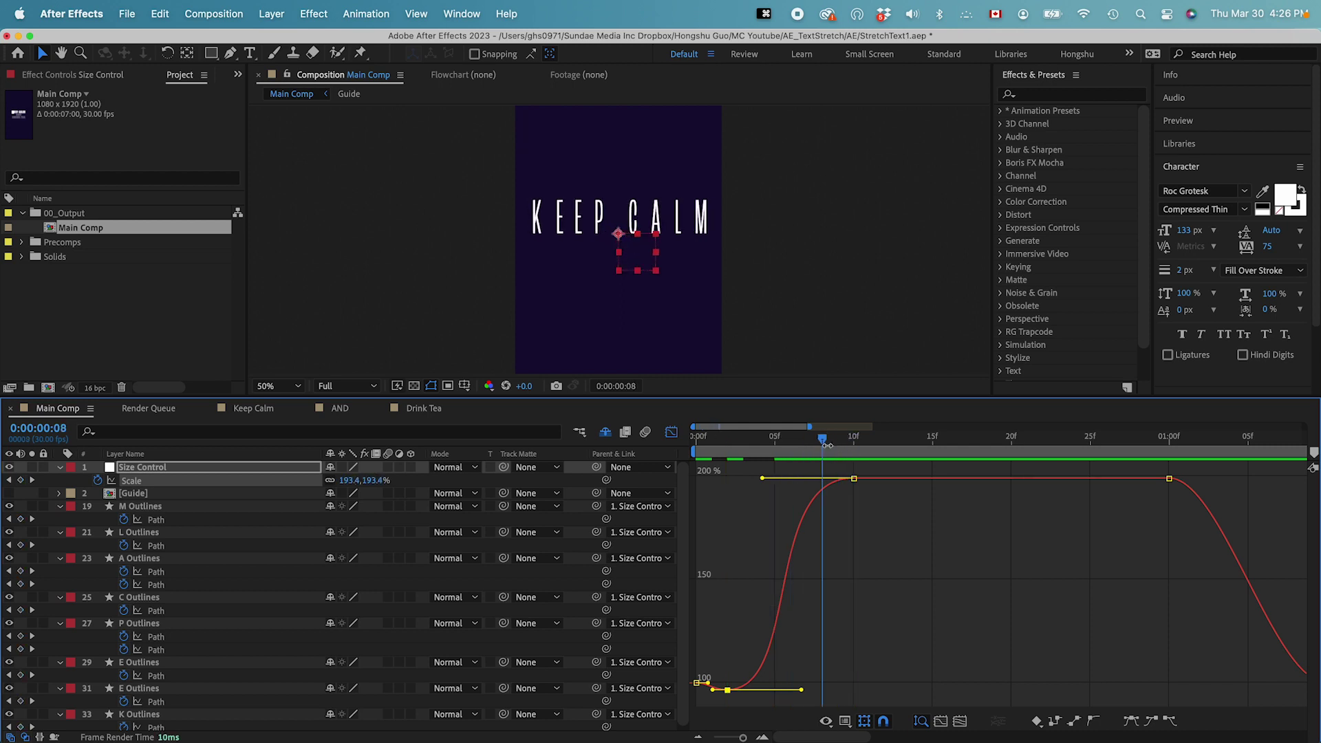
left_click(819, 490, "super")
left_click_drag(819, 490, 845, 484)
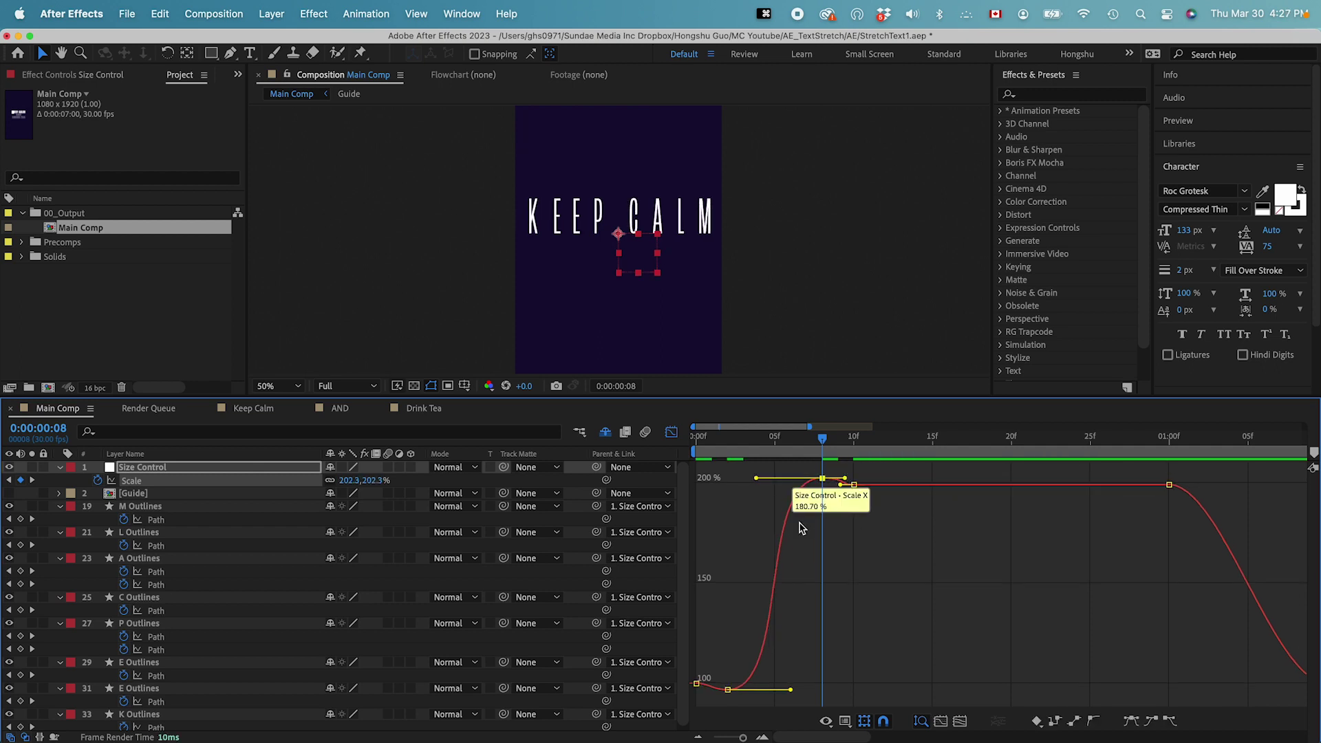
Add a Scale keyframe at 0:00:01:02 and raise it slightly above the plateau as anticipation before the text shrinks
key("space")
left_click_drag(1041, 527, 1013, 529)
left_click(1141, 521)
key("space")
key("space")
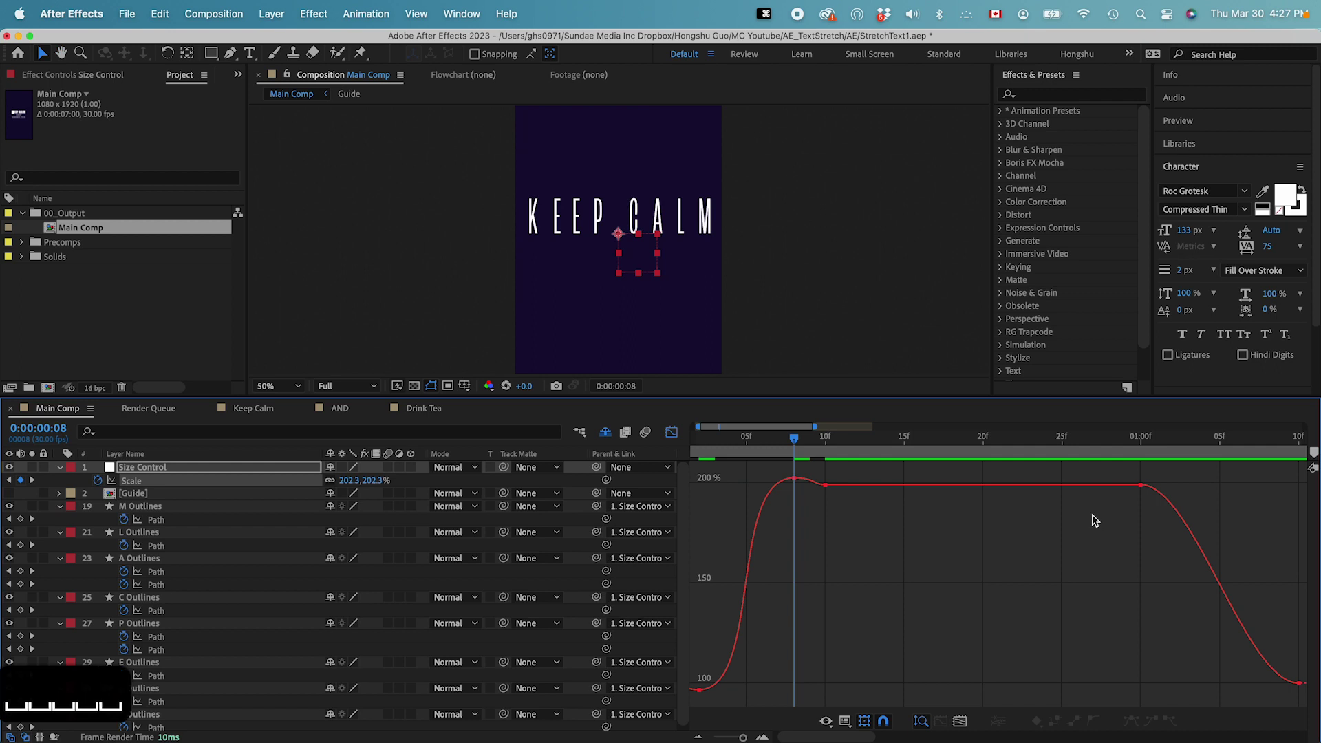
key("space")
left_click_drag(1141, 508, 1073, 502)
left_click(1074, 440)
left_click_drag(1076, 441, 1105, 444)
key("v")
left_click(1109, 511)
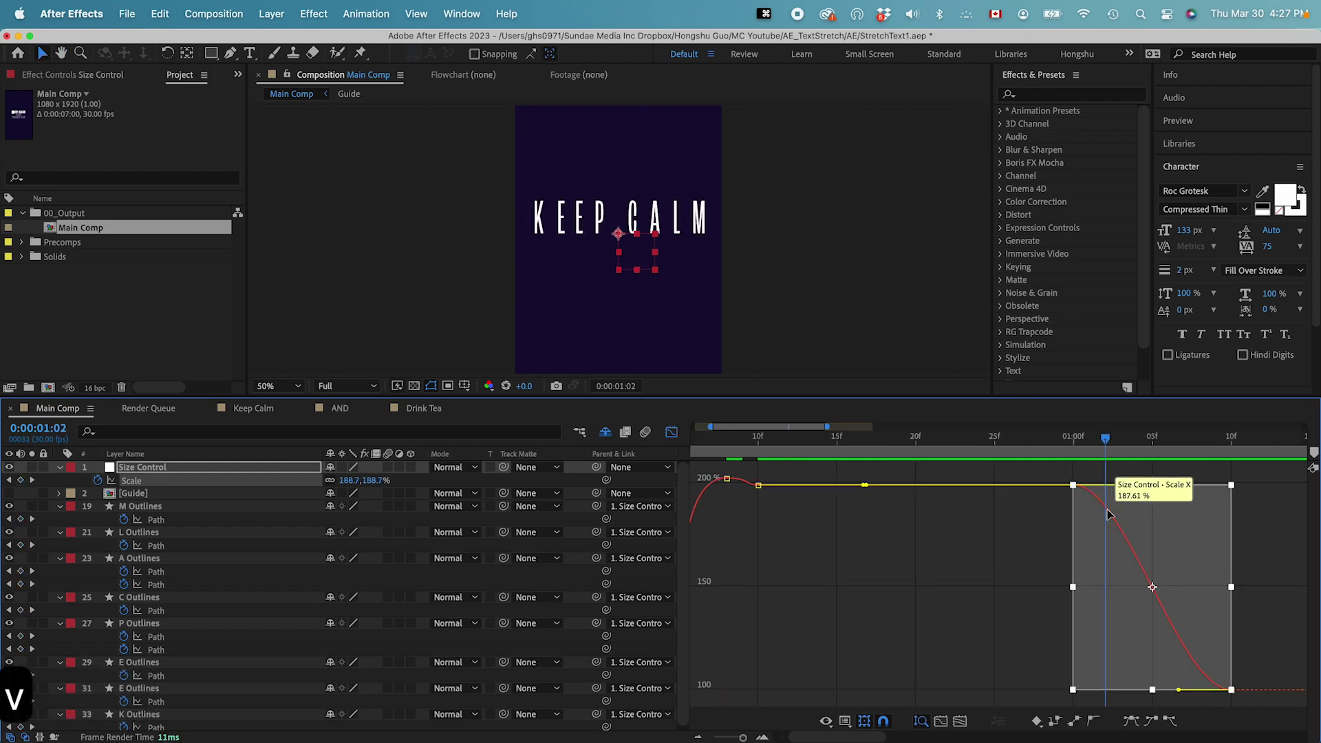
left_click(1111, 507)
left_click(1106, 507, "super")
left_click_drag(1106, 507, 1105, 479)
left_click_drag(1093, 468, 1069, 489)
Add a Scale keyframe at 0:00:01:08, undershooting to about 96.4%, and adjust its easing handle
left_click_drag(1105, 440, 1198, 467)
left_click(1199, 643, "super")
left_click_drag(1199, 643, 1199, 696)
left_click_drag(1174, 613, 1142, 681)
Preview the overshooting scale animation from the start with the whole Scale curve in view
left_click_drag(1166, 504, 1263, 509)
left_click_drag(743, 737, 730, 738)
left_click(951, 583)
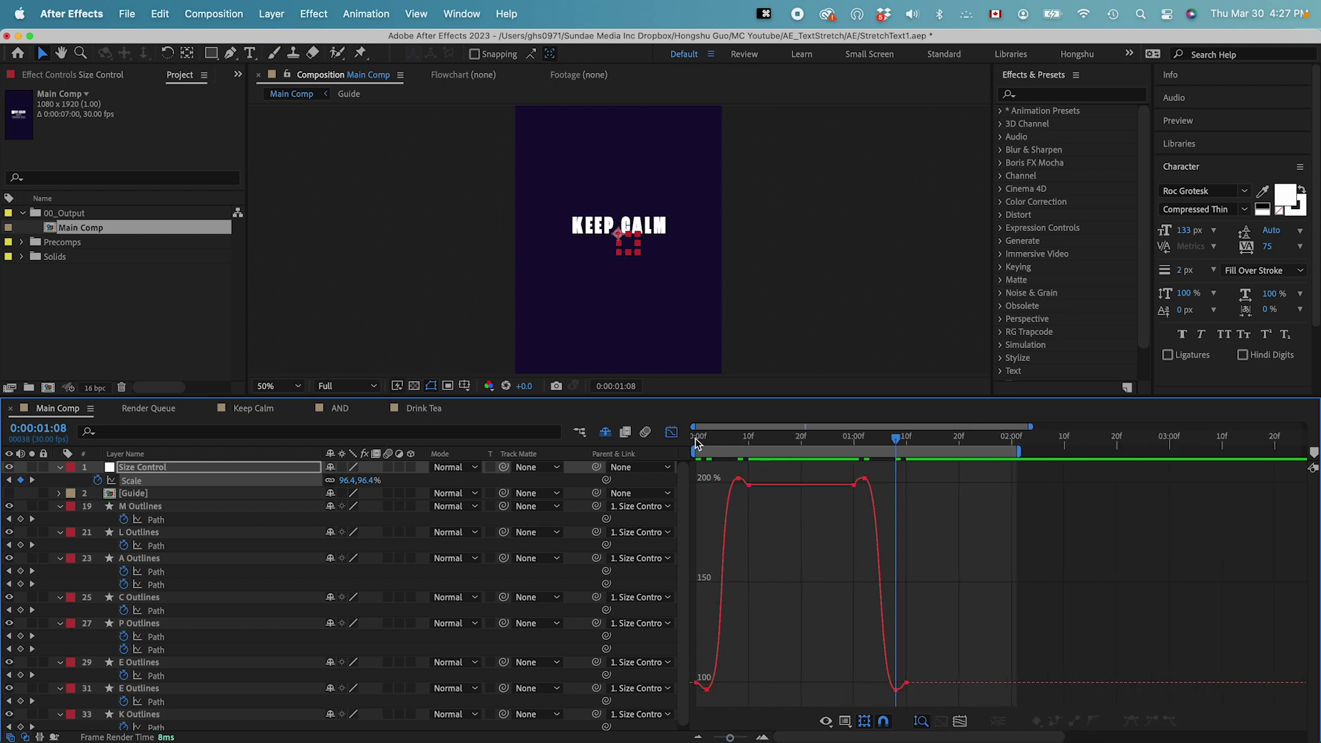
left_click_drag(733, 445, 697, 440)
key("space")
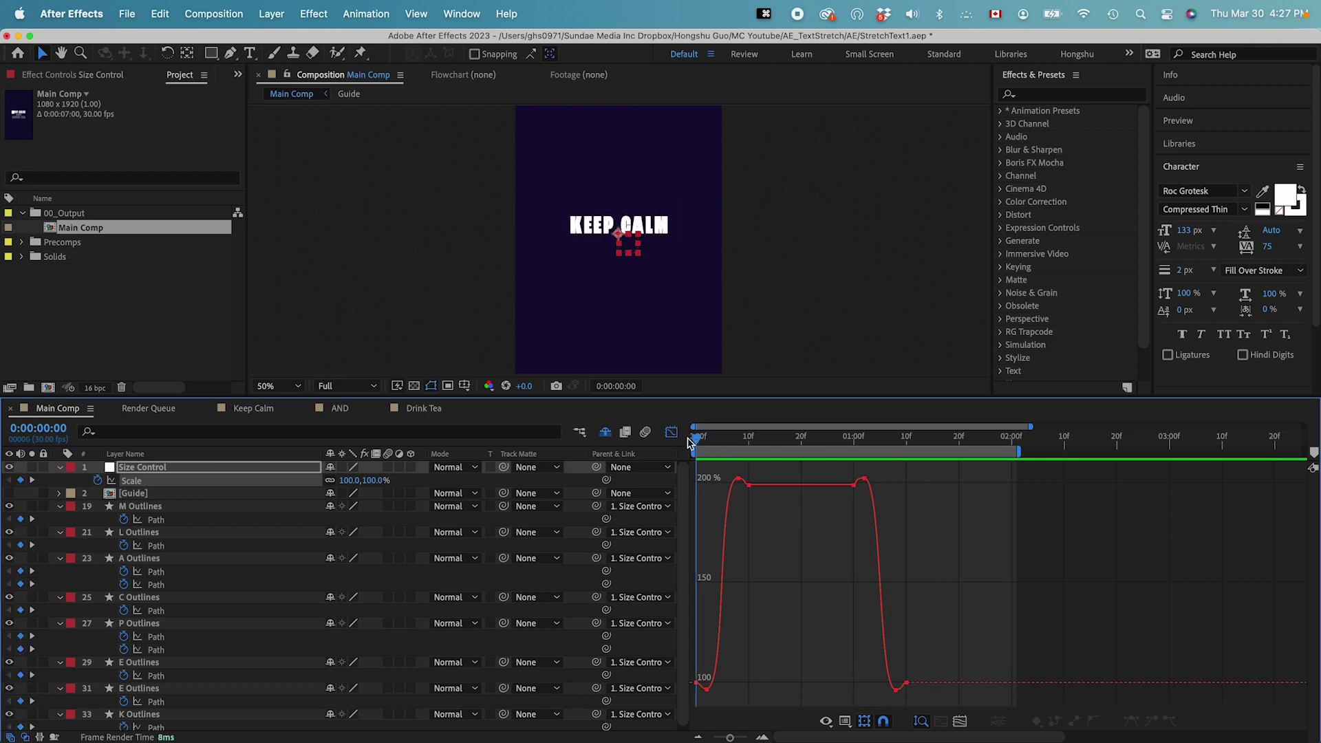
key("space")
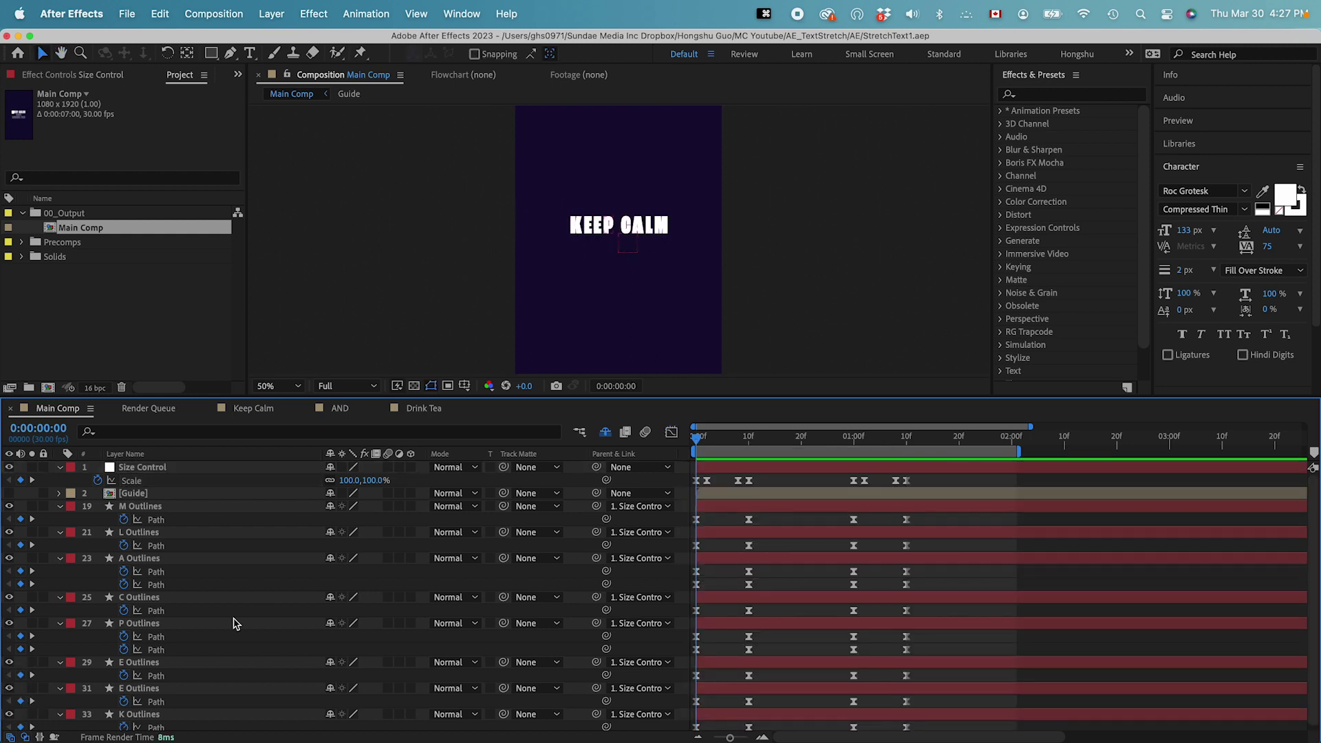
Reveal the shy layers and move the Size Control layer directly below the Guide layer
left_click(606, 433)
left_click(151, 507)
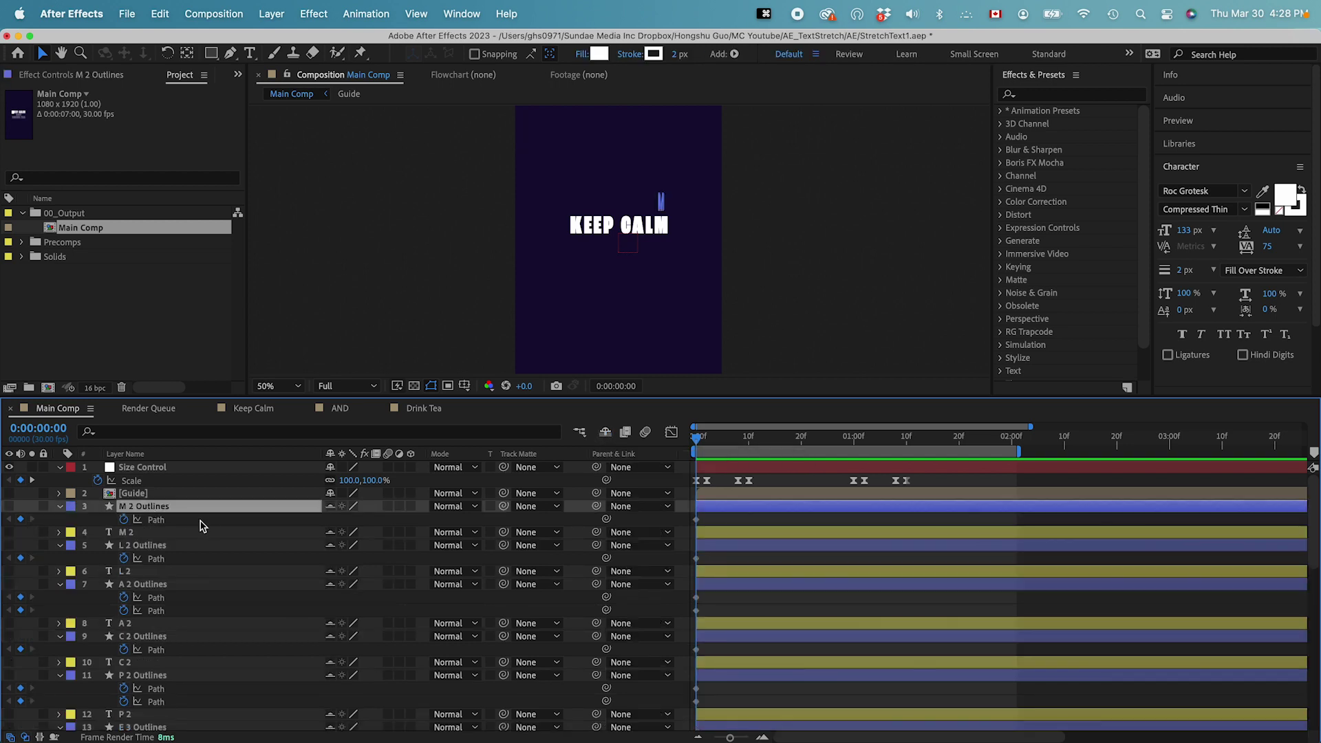
left_click(145, 467)
left_click_drag(144, 467, 147, 498)
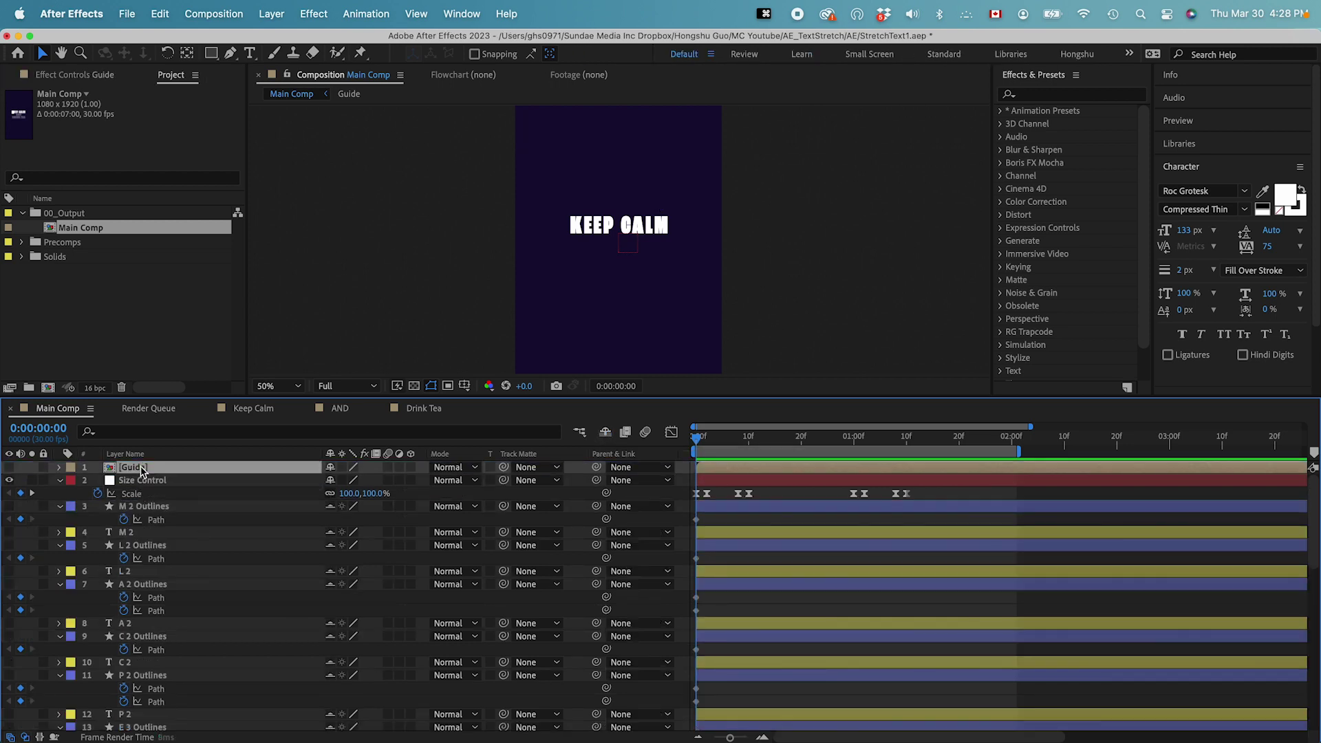
Pre-compose all layers from Size Control through the K text layer into a composition named "Keep Calm Animation"
scroll(176, 576, "down", 10)
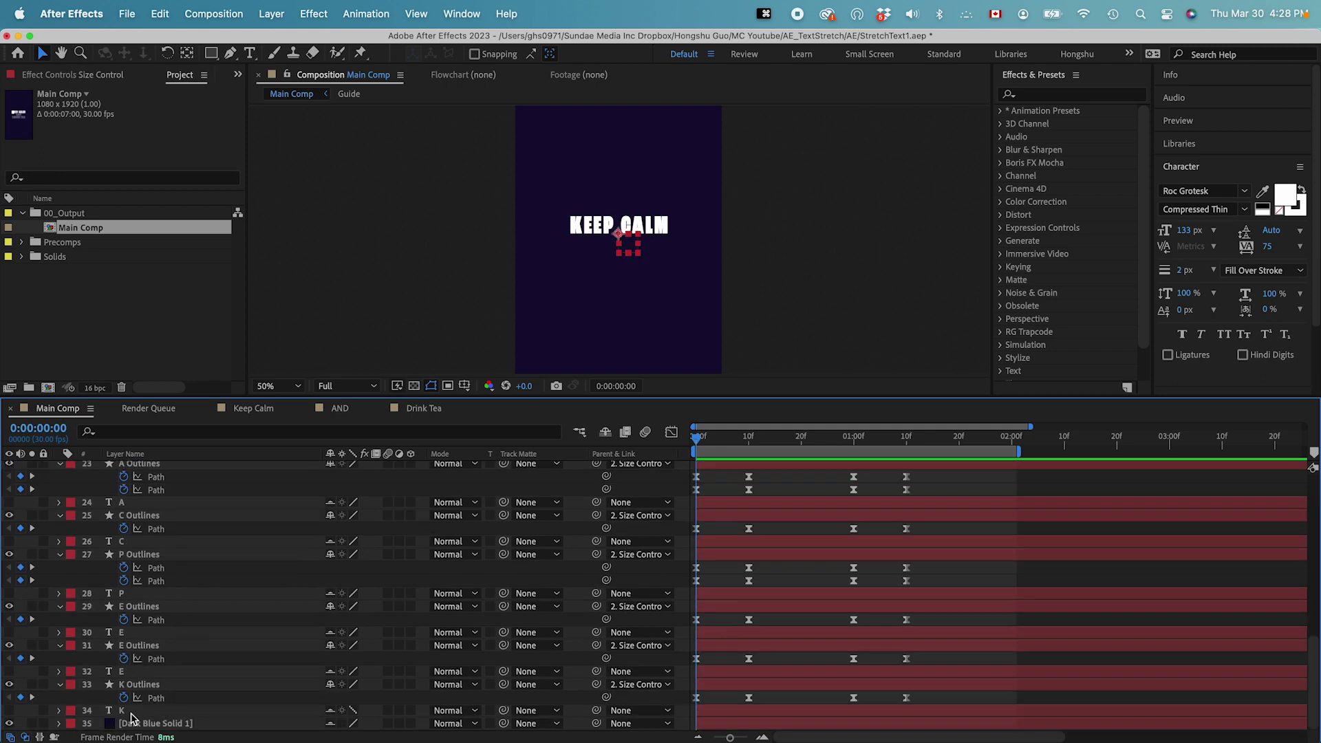
left_click(135, 719, "shift")
scroll(179, 600, "up", 10)
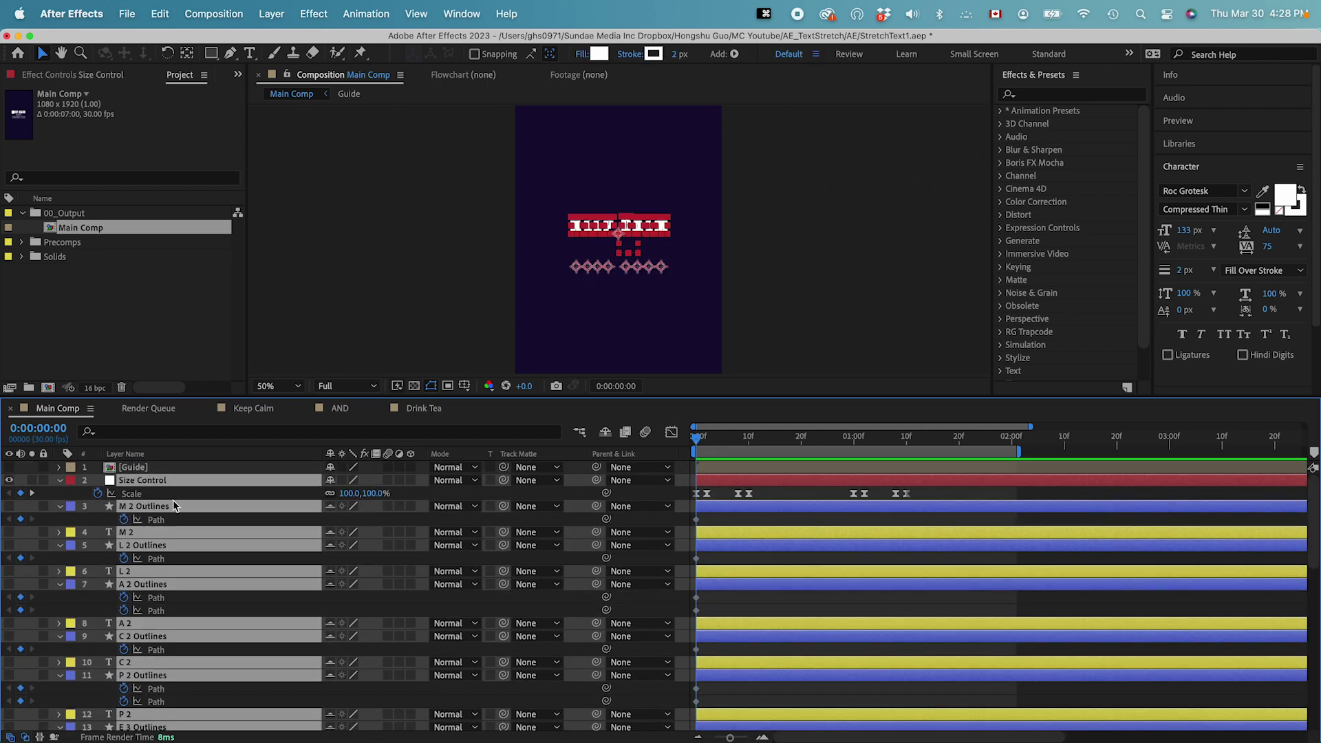
key("shift+super+c")
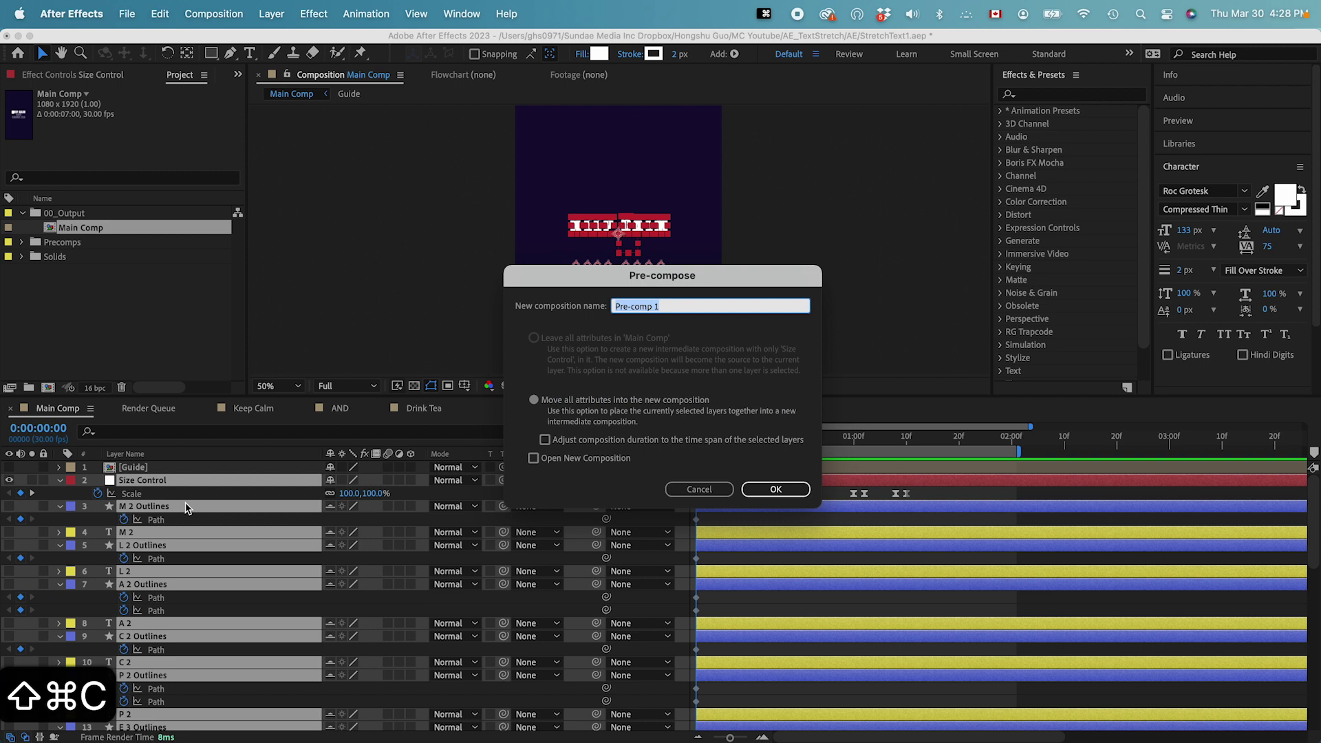
type("Keep")
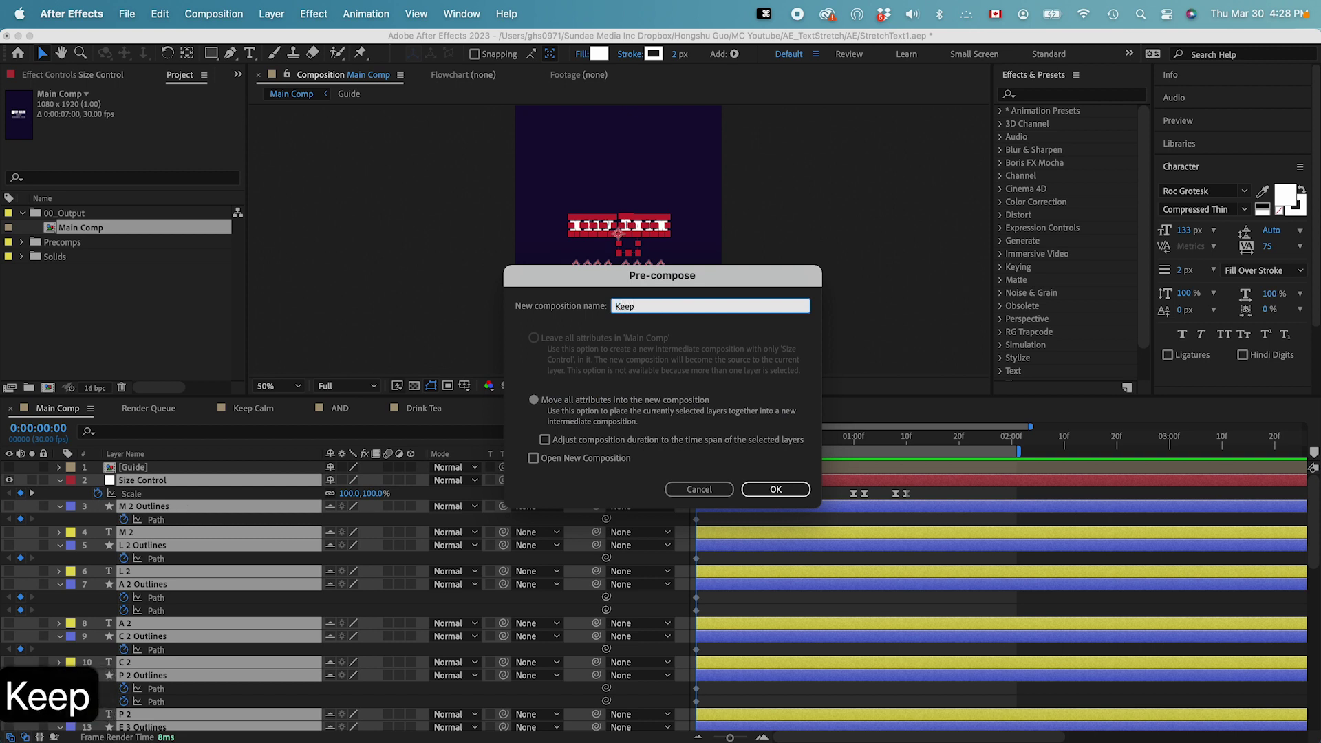
type(" Calm Animation")
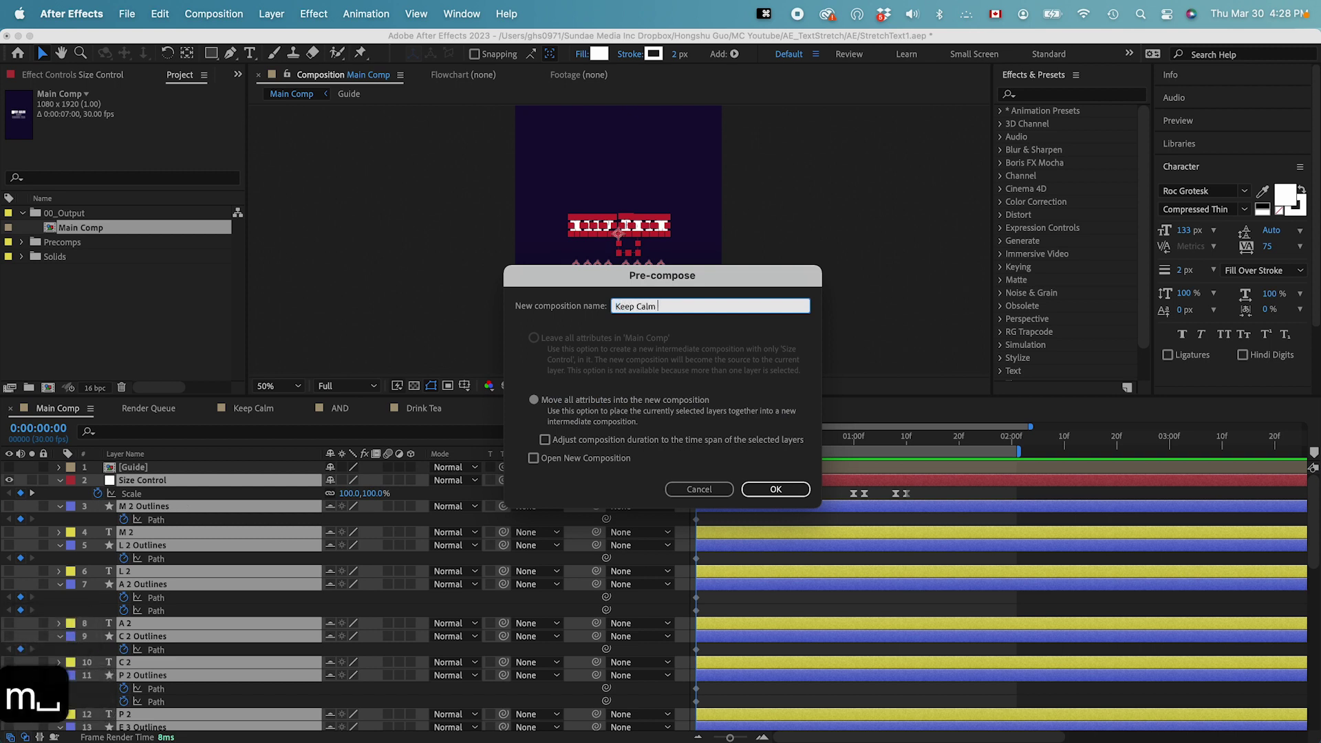
left_click(792, 487)
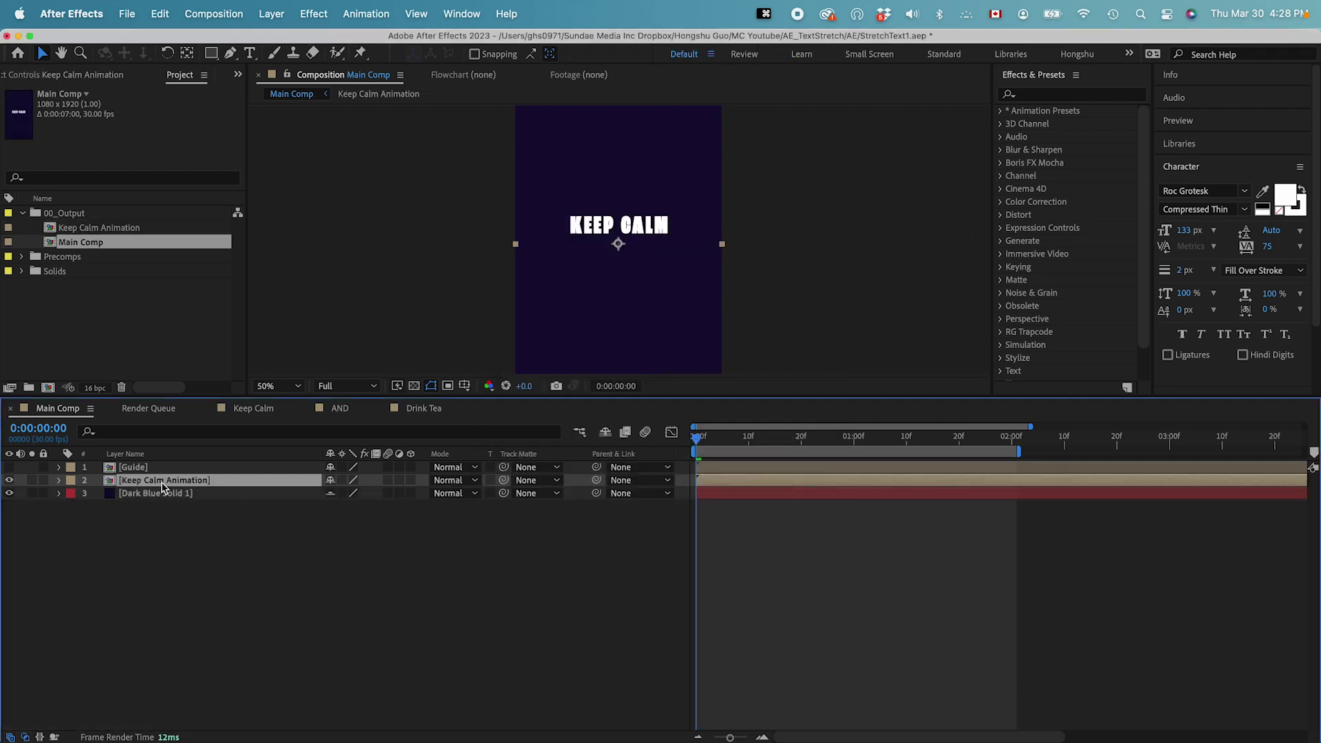
Show the Guide layer and paste the copied bold D, N and A text layers over the guide's AND line
left_click(9, 468)
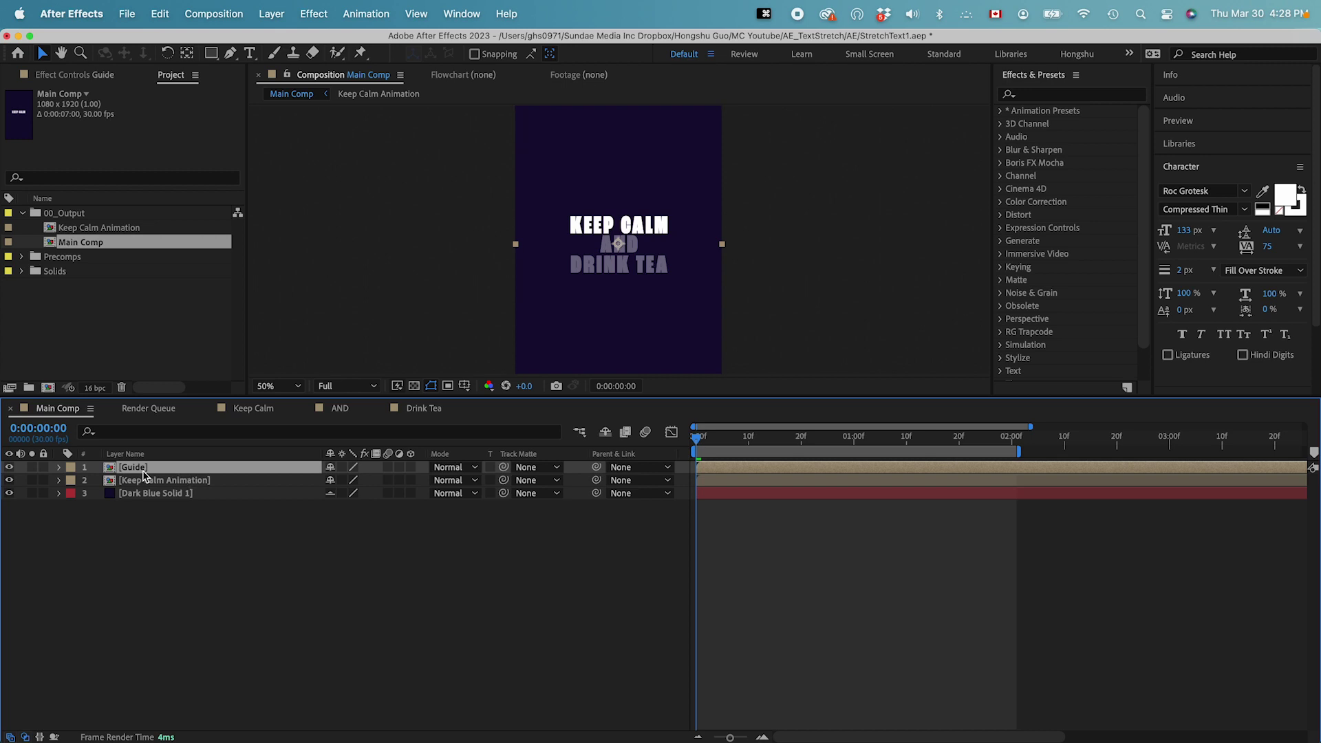
left_click(527, 584)
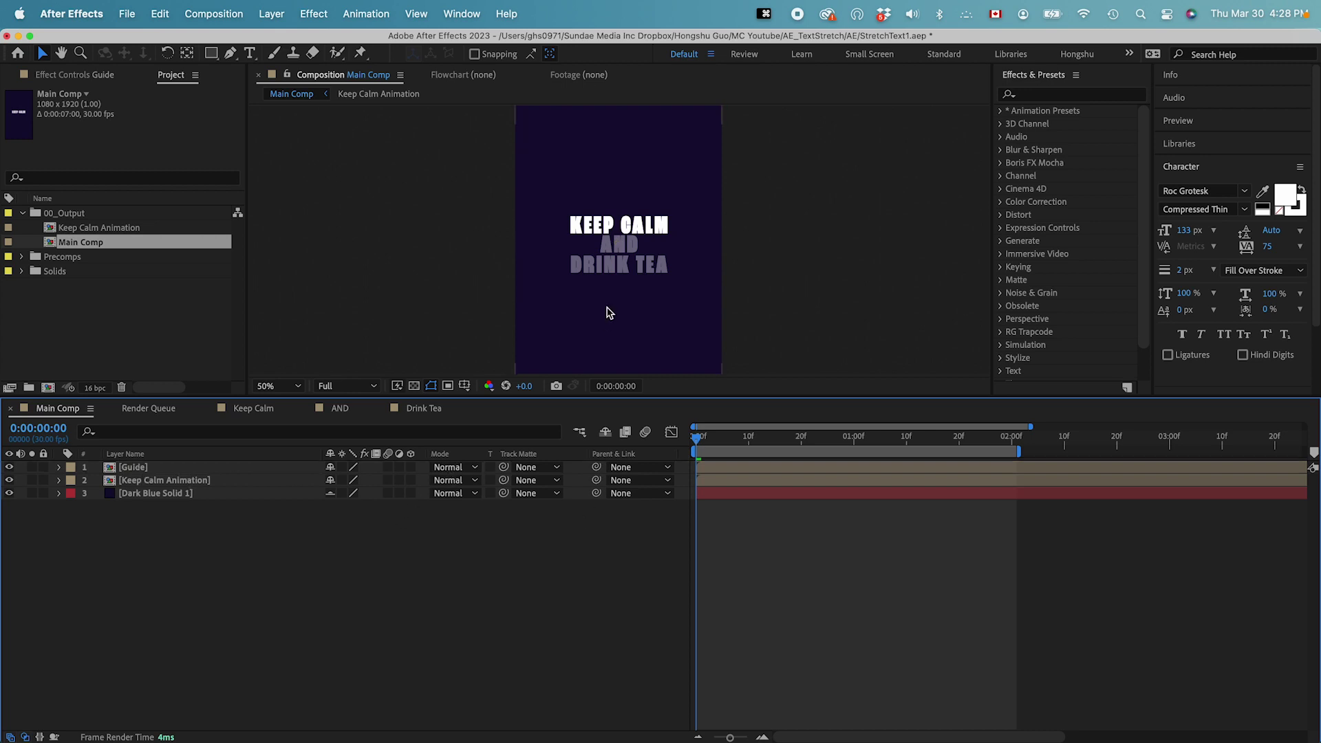
key("super+equal")
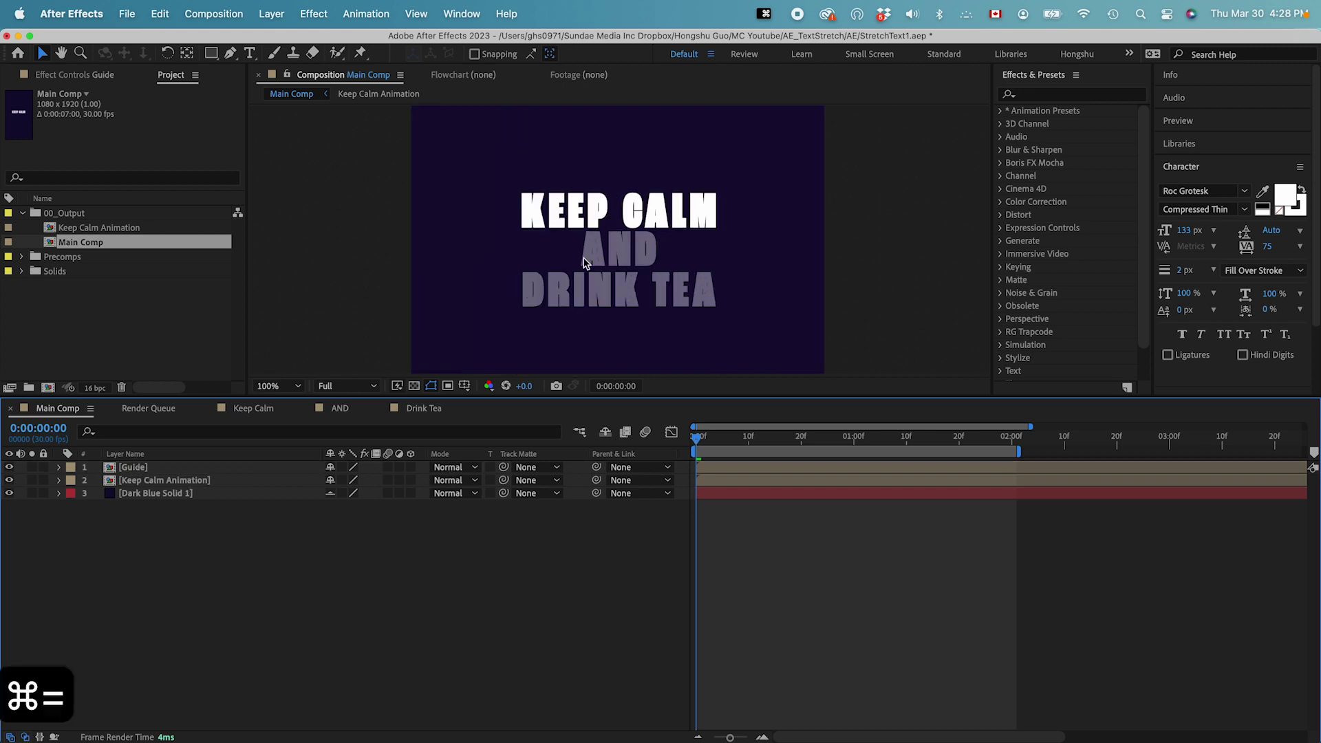
key("super+v")
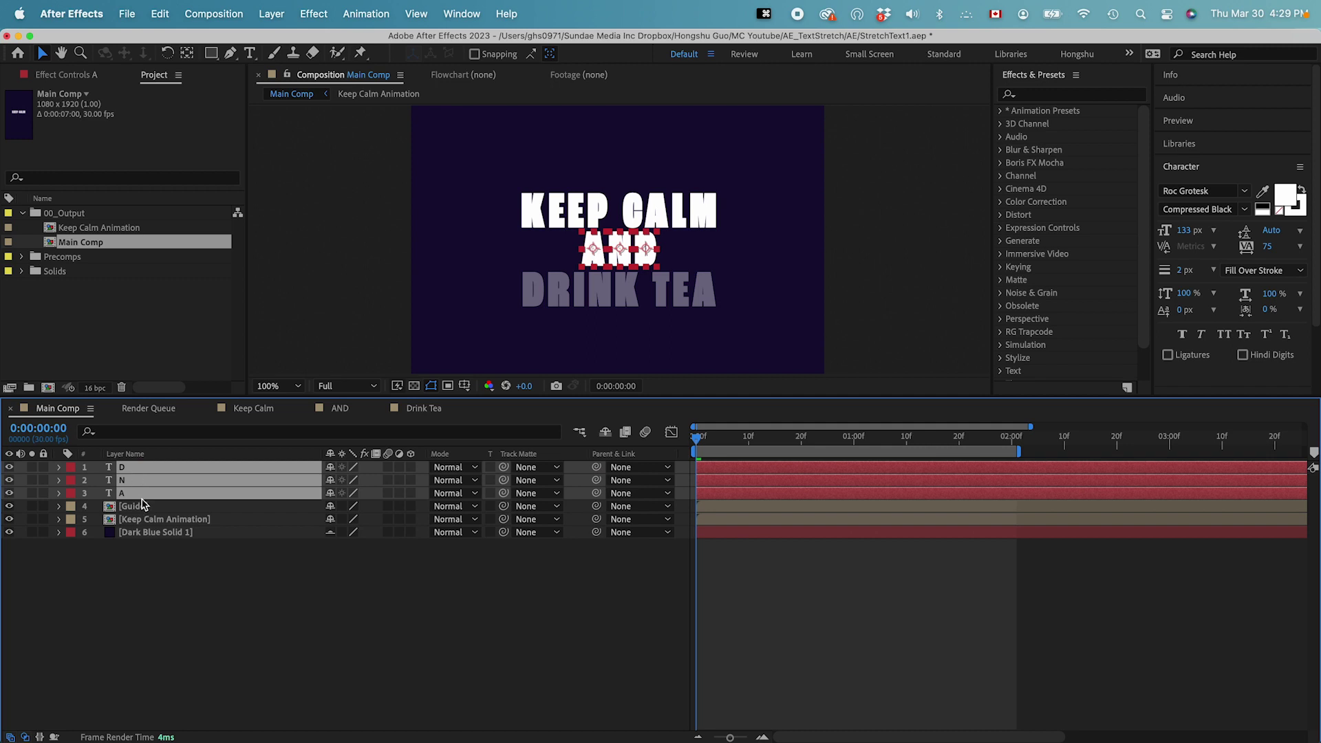
Duplicate the D, N and A text layers and group the D 2, N 2 and A 2 copies above the originals
key("super+d")
left_click(134, 469)
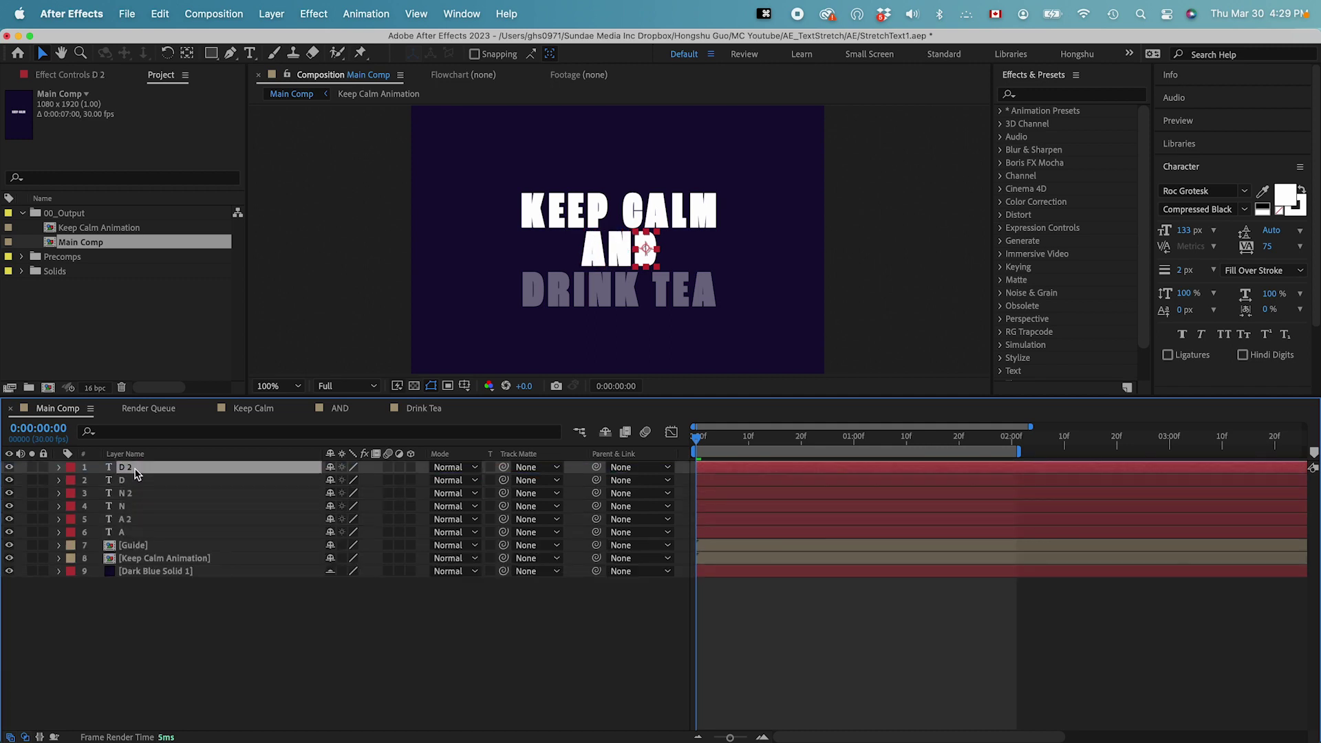
left_click(134, 493, "super")
left_click(133, 518, "super")
left_click_drag(134, 494, 132, 476)
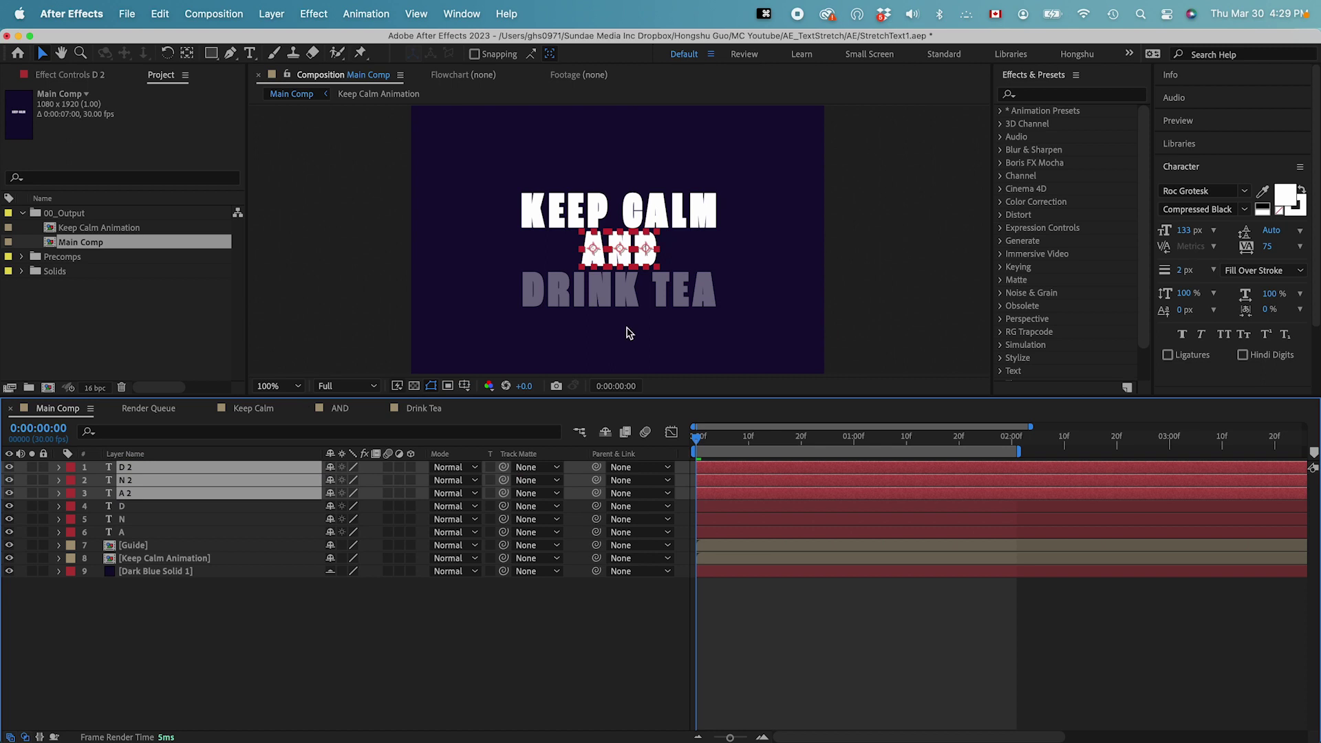
Move the D 2, N 2 and A 2 text copies straight down, clear of the original AND line
left_click_drag(624, 250, 623, 307)
left_click(351, 657)
left_click(125, 497)
left_click(140, 468, "shift")
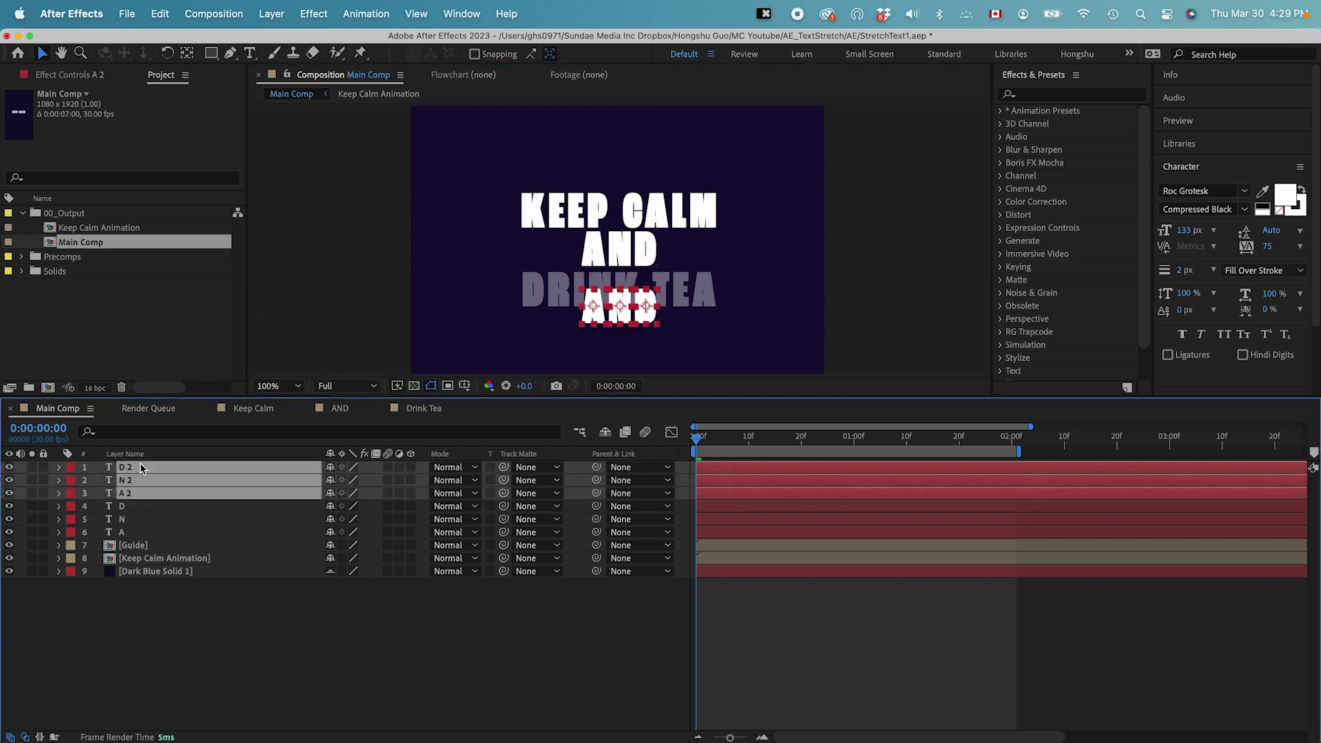
Set the font style of the D 2, N 2 and A 2 text layers to Roc Grotesk Wide ExtraLight
left_click(1244, 211)
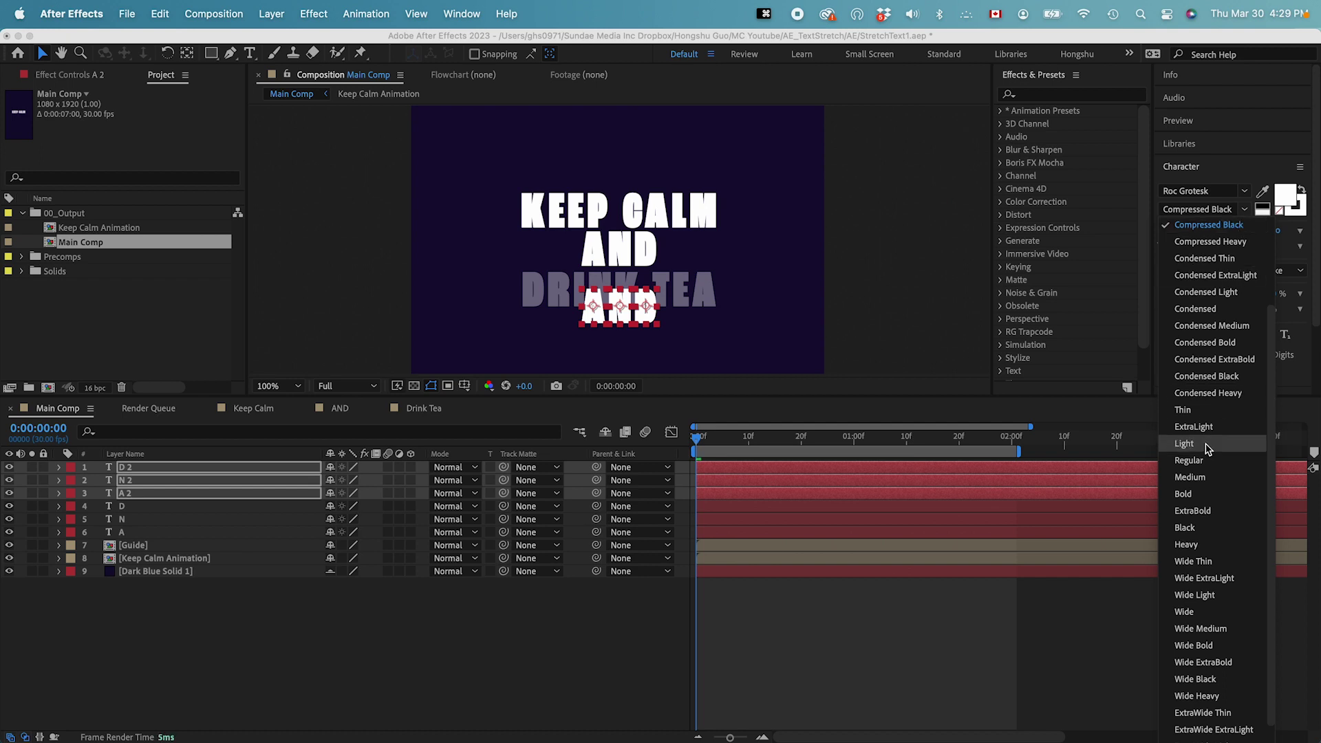
scroll(1215, 605, "down", 2)
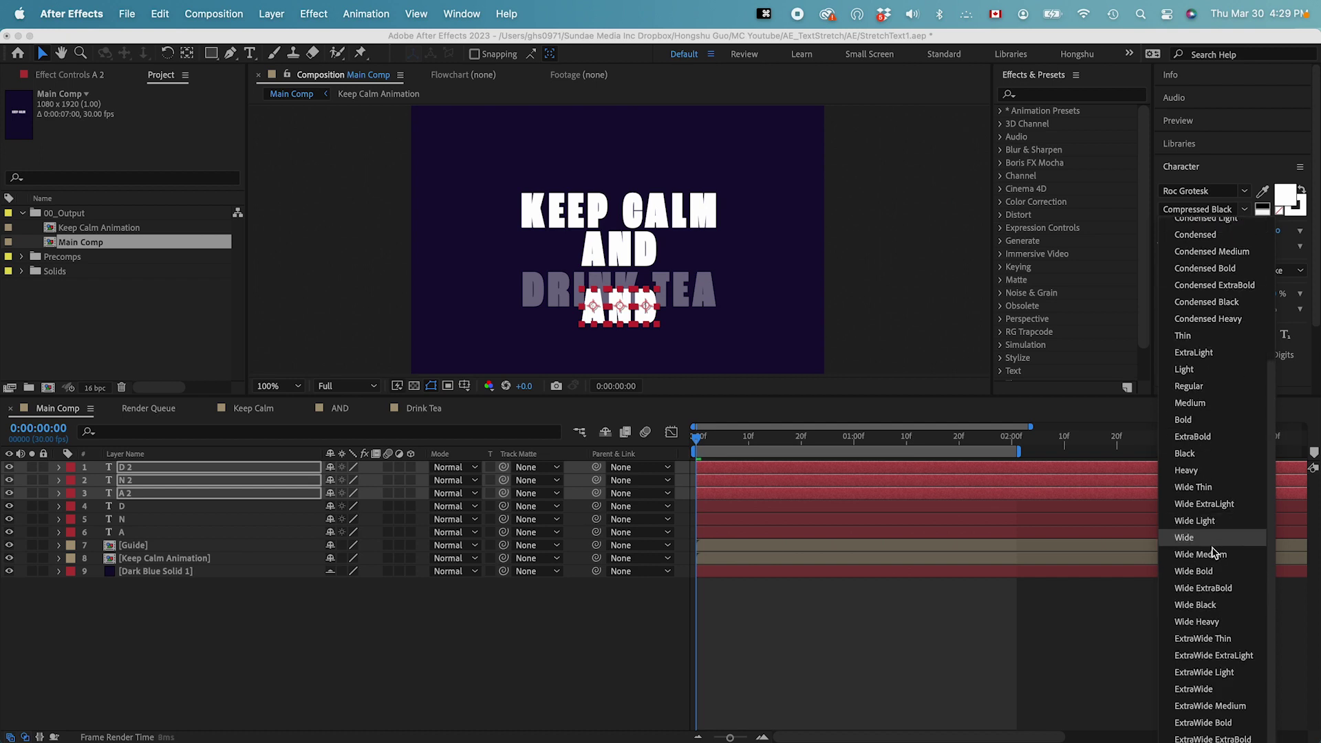
left_click(1204, 507)
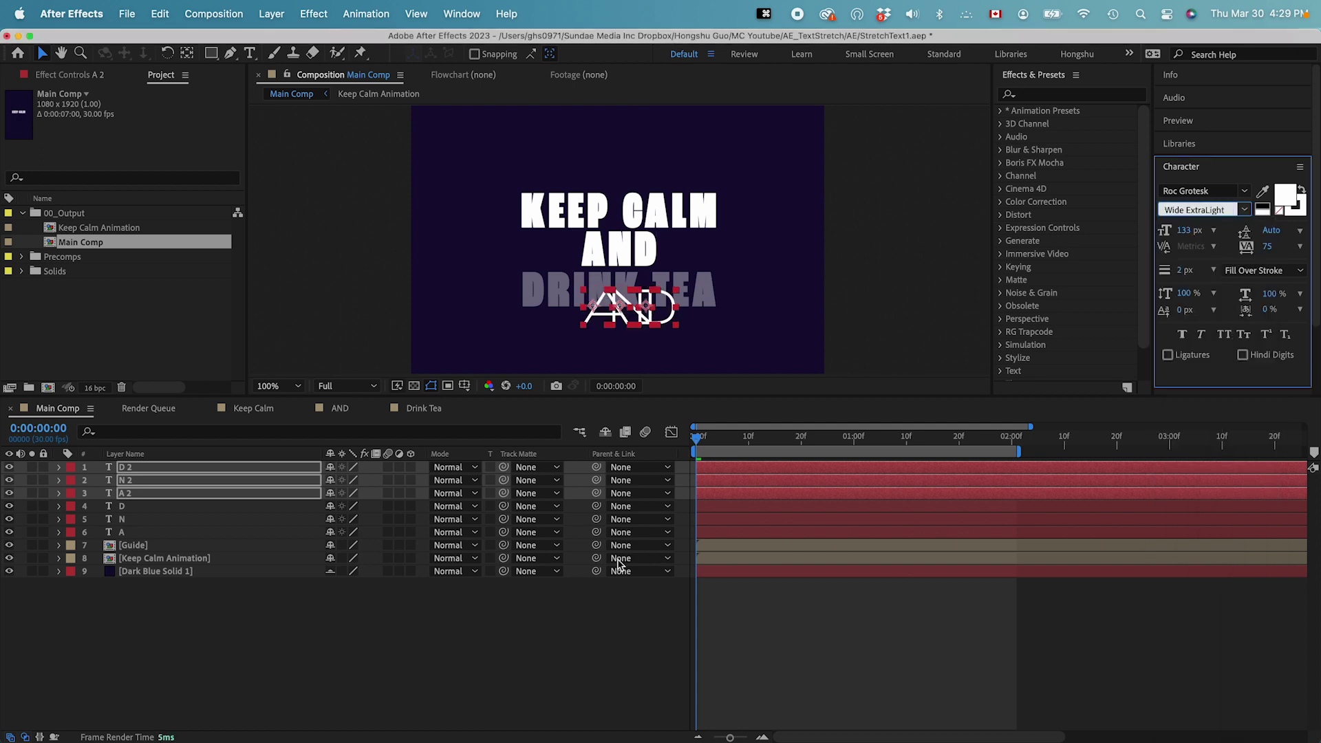
left_click(441, 593)
Spread the thin A 2, N 2 and D 2 letters apart horizontally into an evenly spaced wide AND
left_click(136, 466)
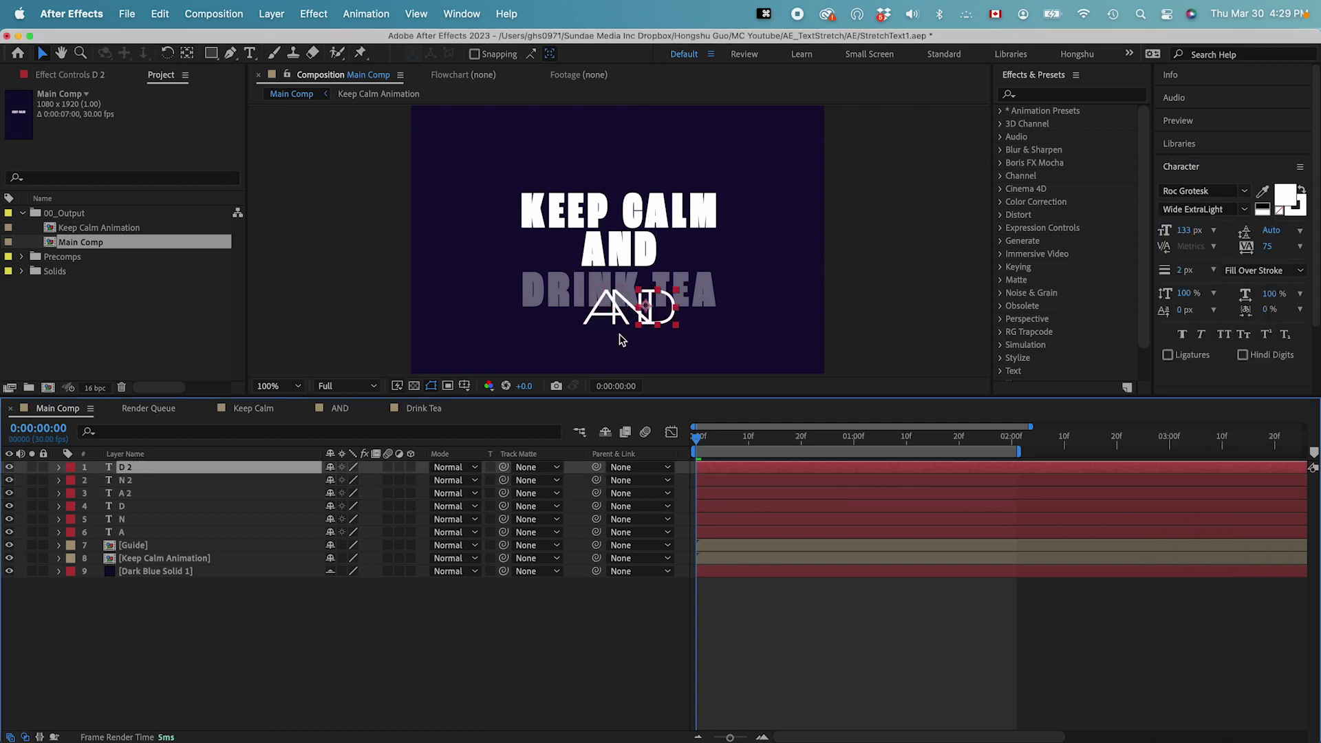
left_click(133, 494)
mouse_move(609, 310)
left_mouse_down()
mouse_move(564, 313)
mouse_move(610, 301)
left_mouse_up()
left_click(136, 467)
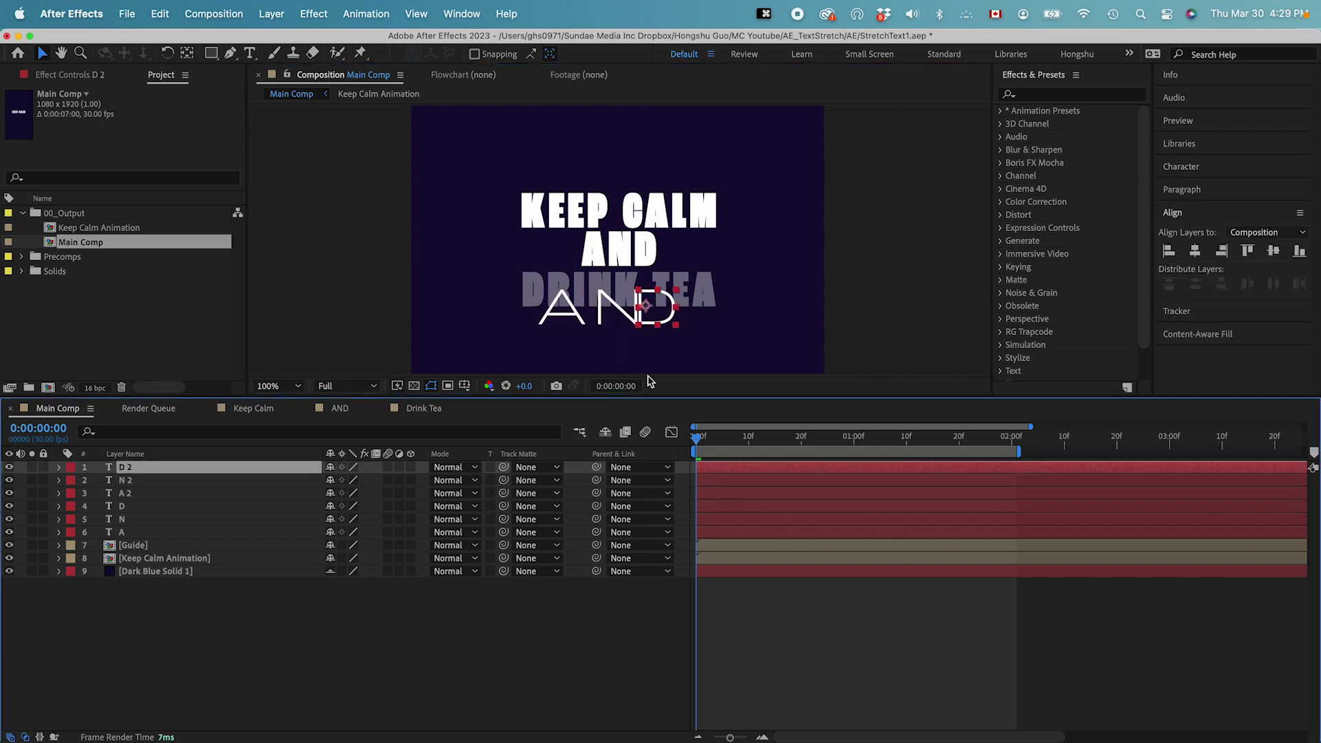
left_click_drag(657, 309, 677, 310)
Create shape outlines from all six text layers: A, N, D, A 2, N 2 and D 2
left_click(122, 532)
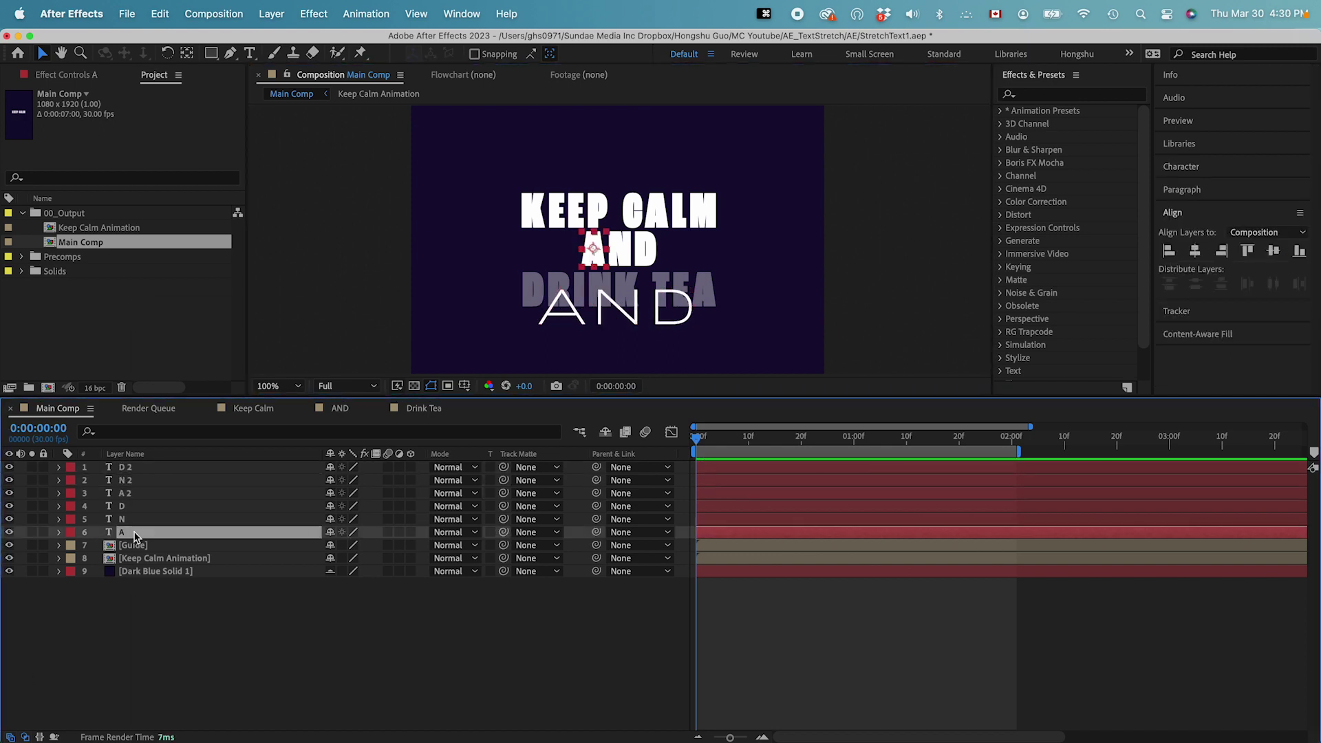
right_click(122, 532)
left_click(121, 621)
right_click(126, 536)
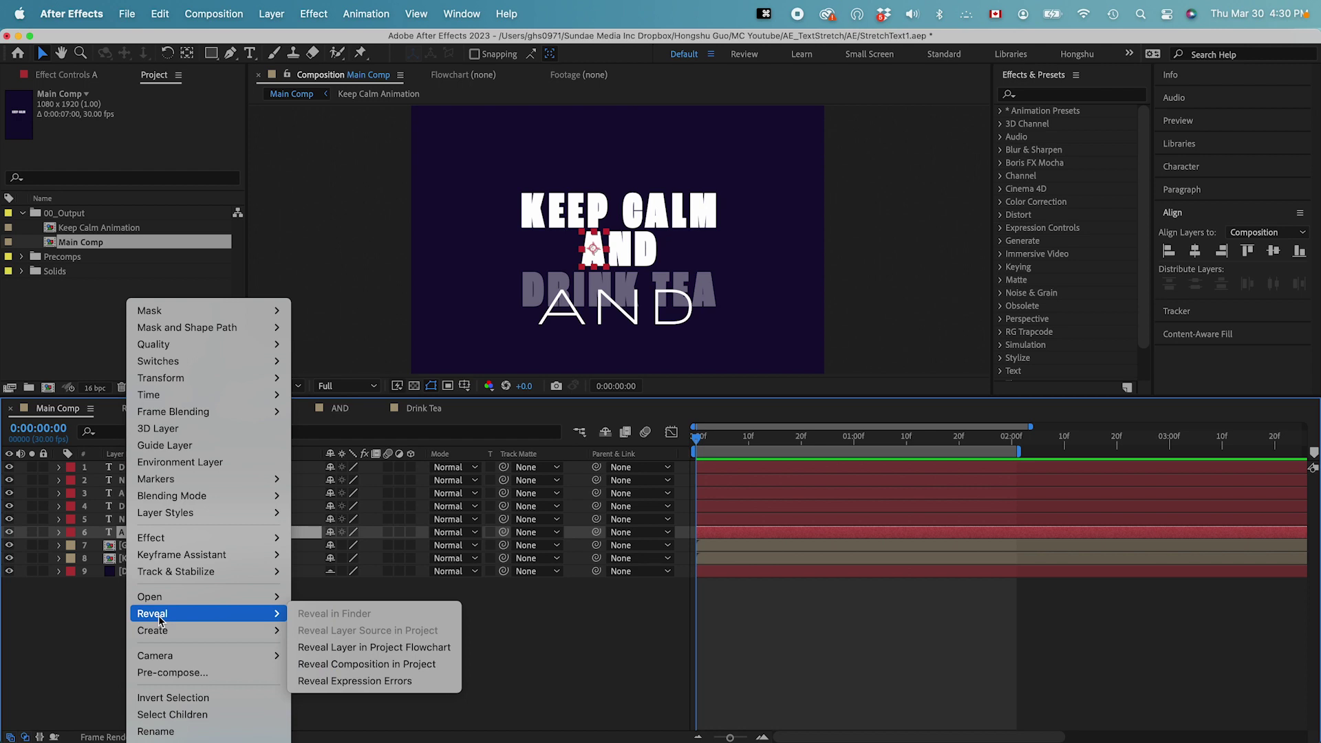
mouse_move(163, 633)
left_click(322, 647)
right_click(127, 522)
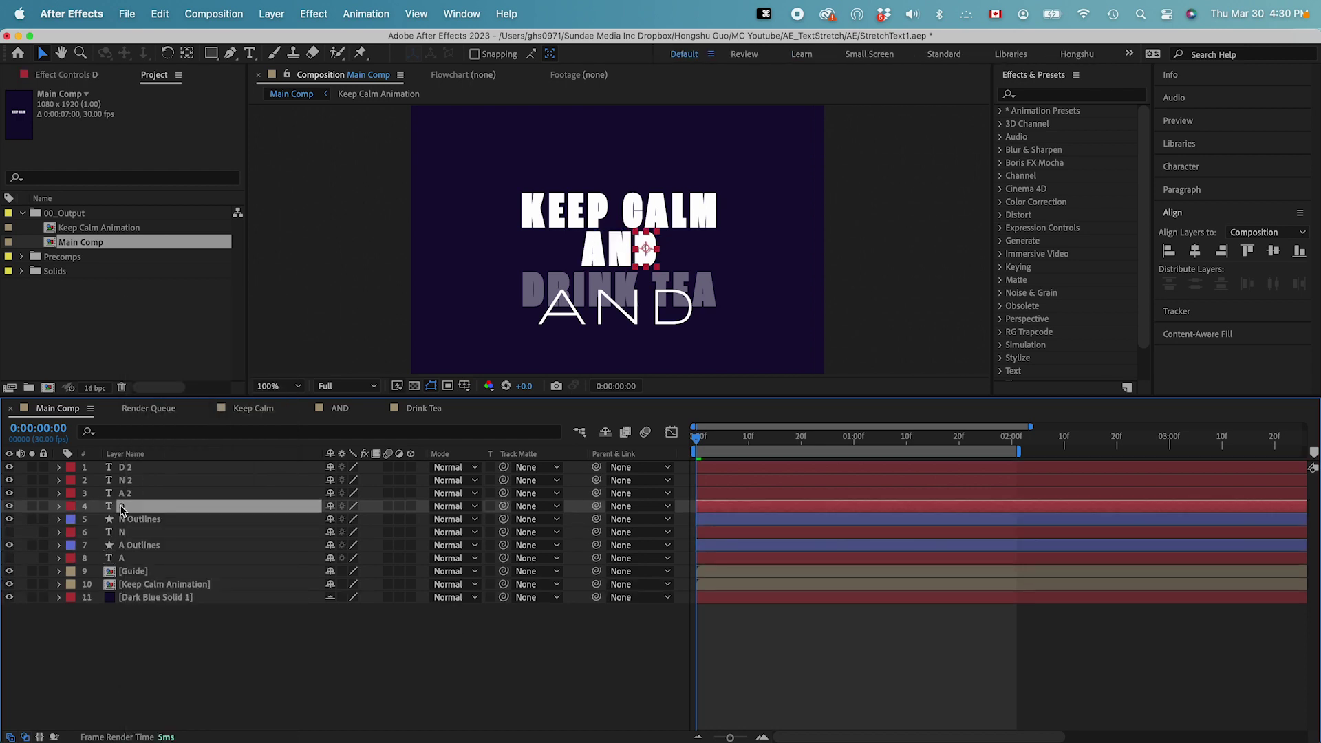
right_click(126, 490)
mouse_move(205, 618)
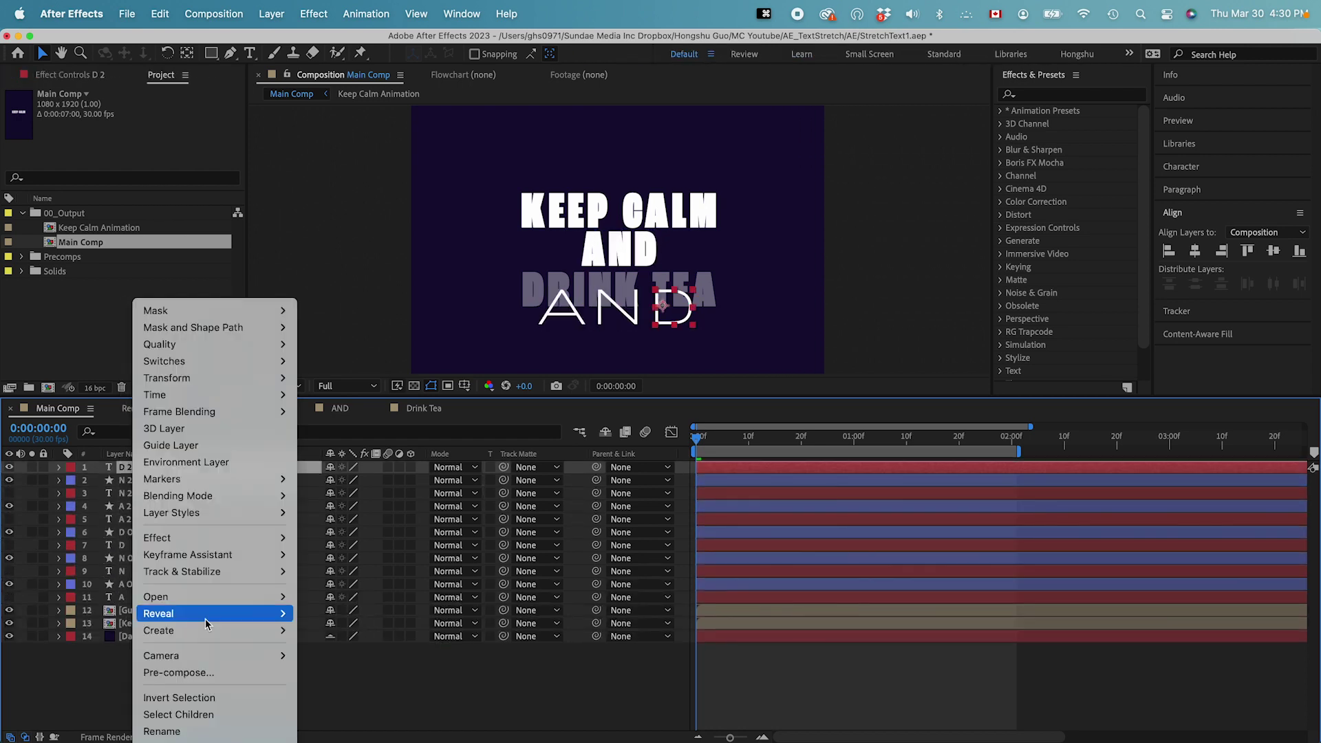
left_click(323, 625)
Mark the six source text layers A, N, D, A 2, N 2 and D 2 as shy and hide shy layers
left_click(124, 584, "super")
left_click(125, 558, "super")
left_click(128, 532, "super")
left_click(129, 507, "super")
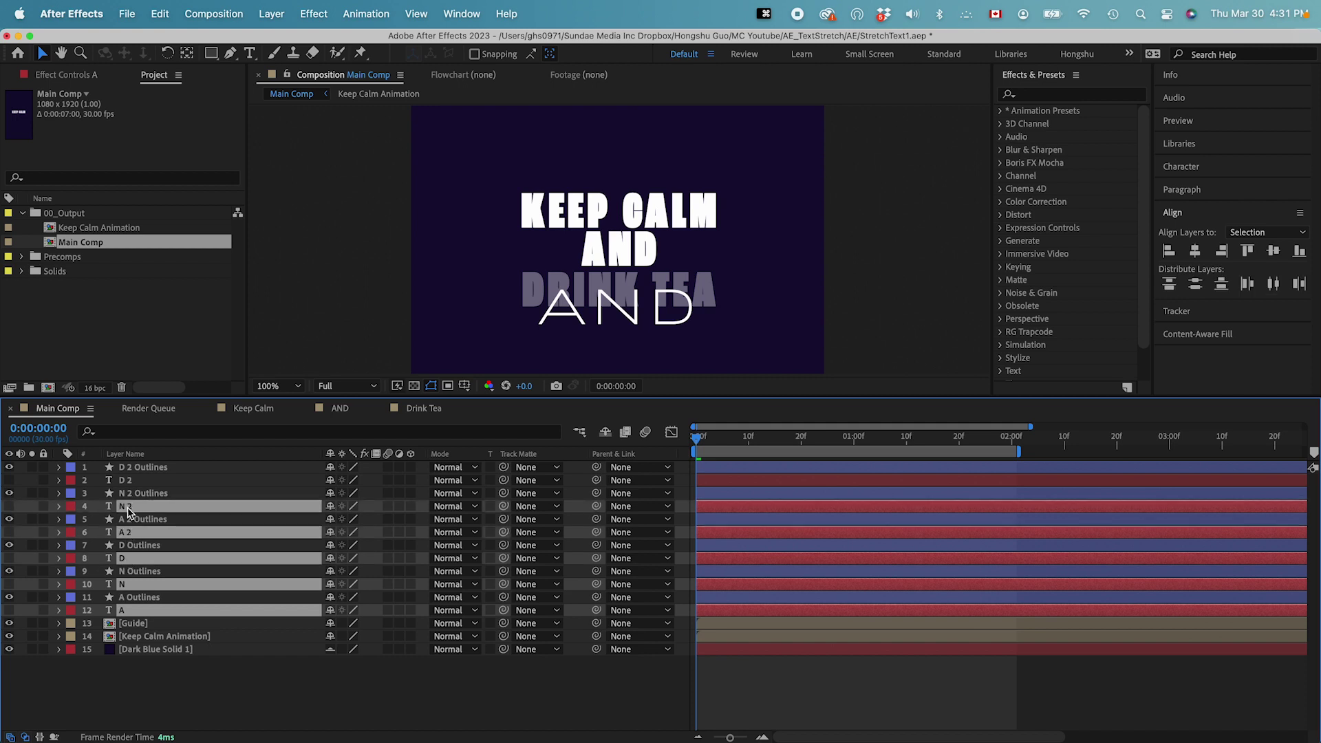
left_click(133, 481, "super")
left_click(331, 480)
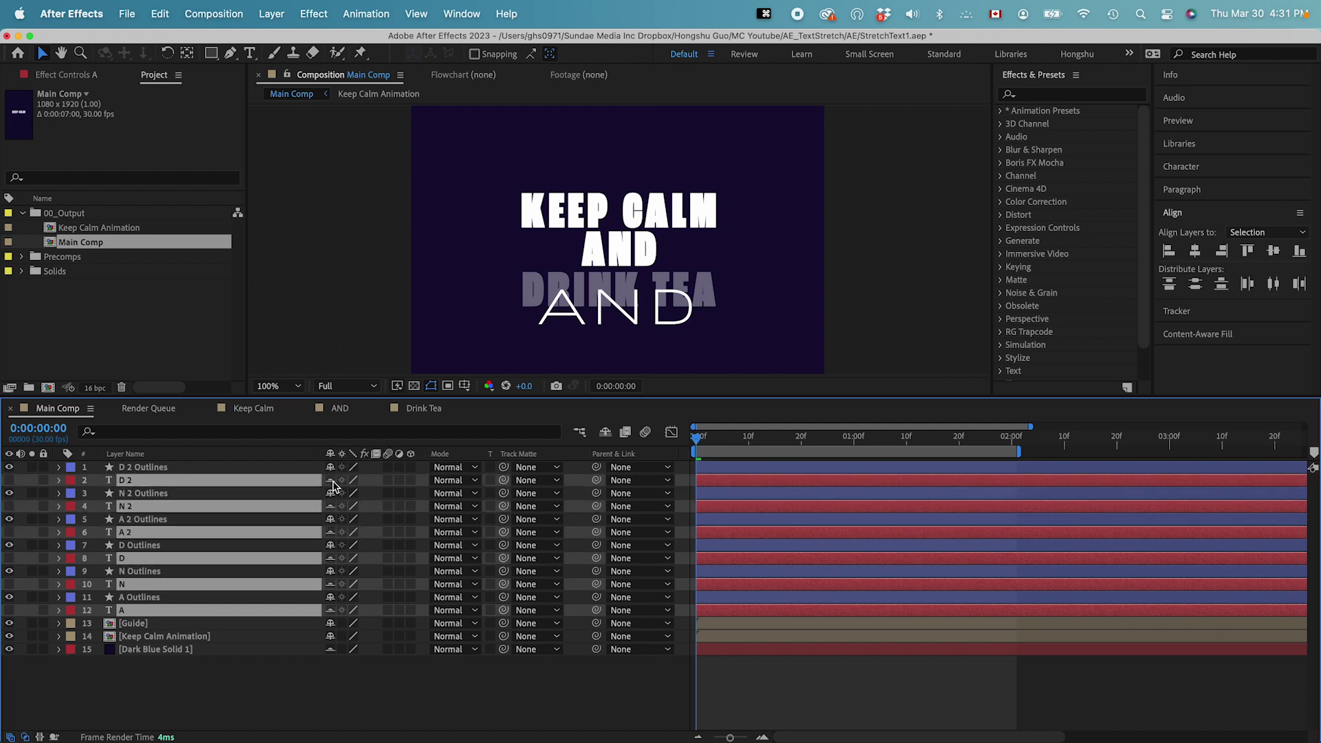
left_click(605, 432)
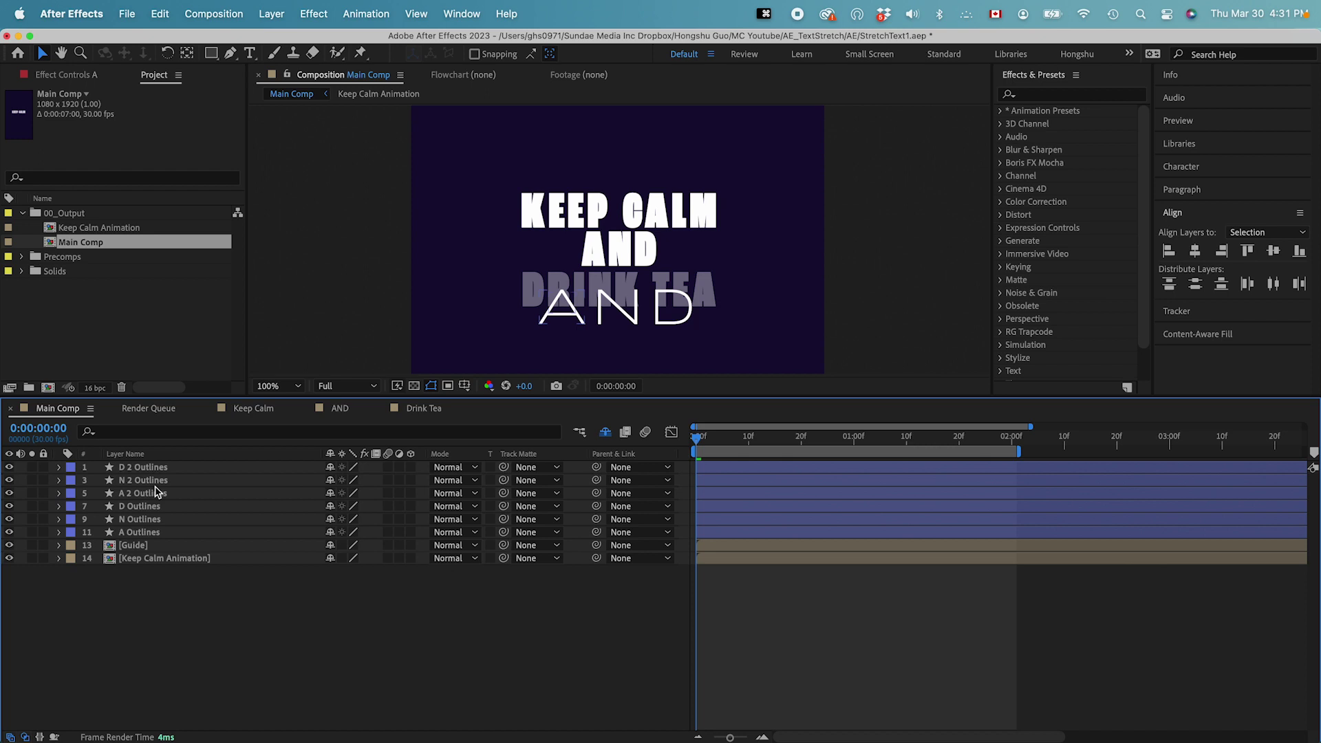
Change the label colour of the D 2, N 2 and A 2 Outlines layers to Yellow
left_click(148, 468)
left_click(148, 493, "shift")
left_click(71, 485)
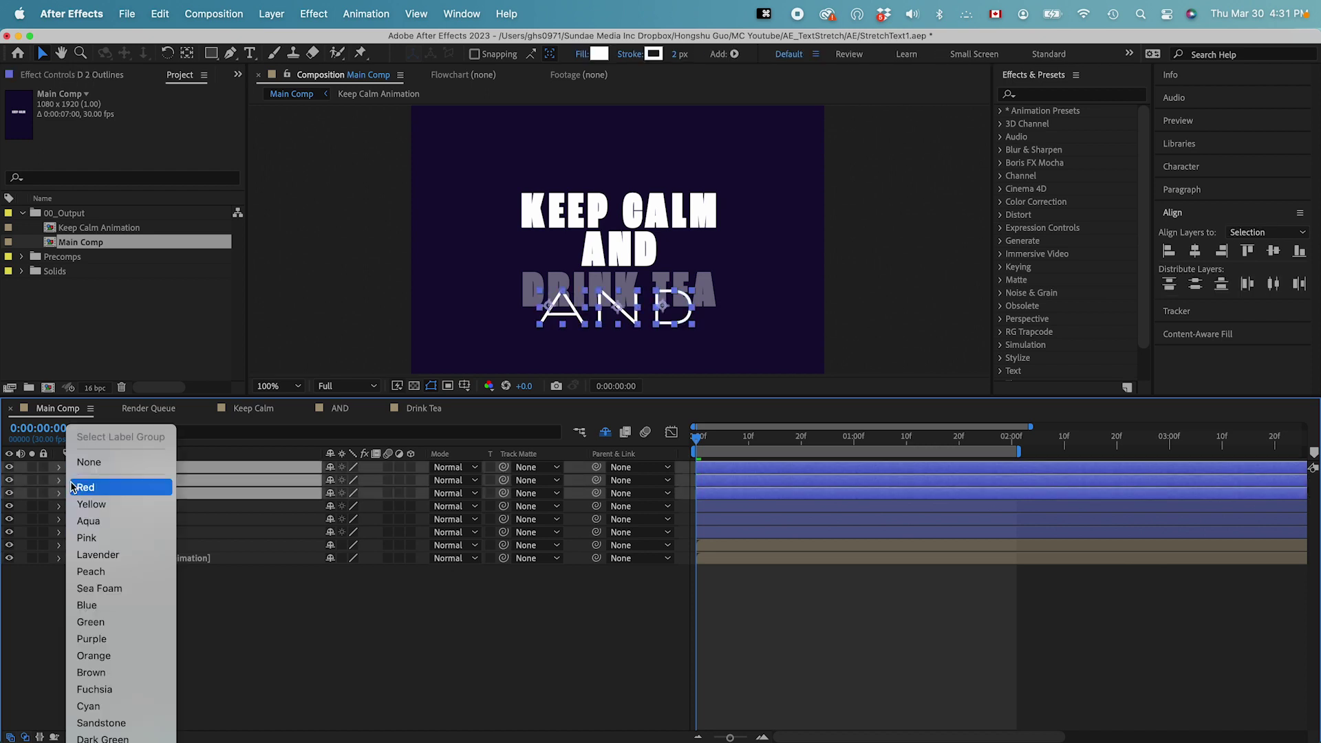
left_click(109, 504)
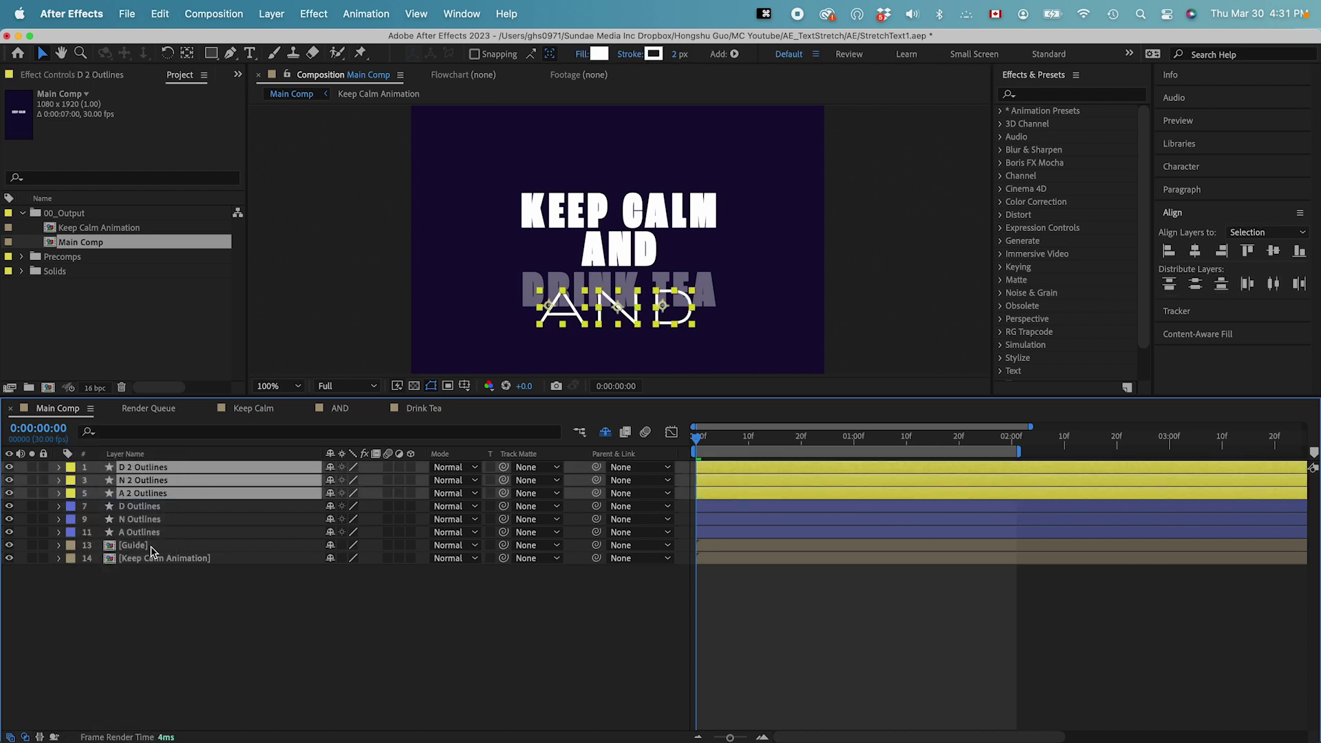
left_click(182, 633)
Filter the six outline layers for "path", keyframe every Path property at 0:00:00:00, and show only the keyframed properties
left_click(161, 469)
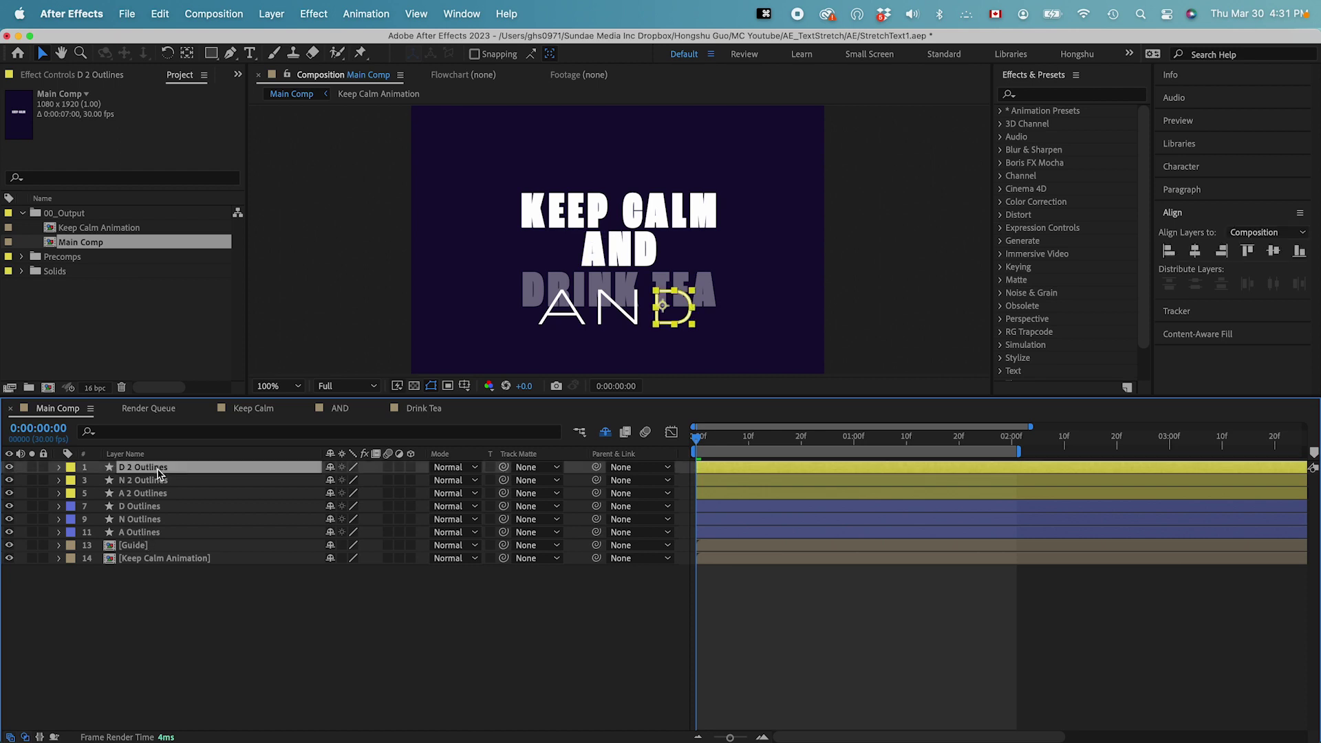
left_click(158, 534, "shift")
left_click(144, 432)
type("path")
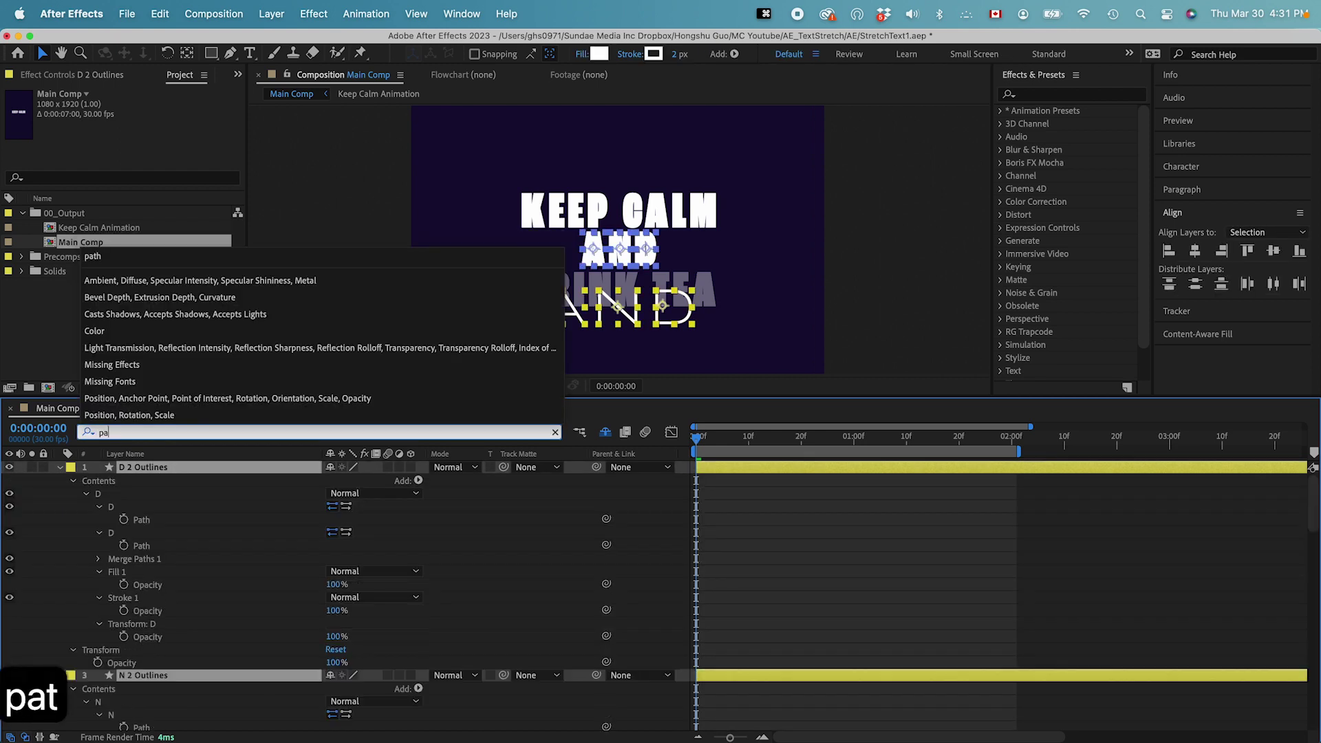
left_click_drag(123, 519, 126, 689)
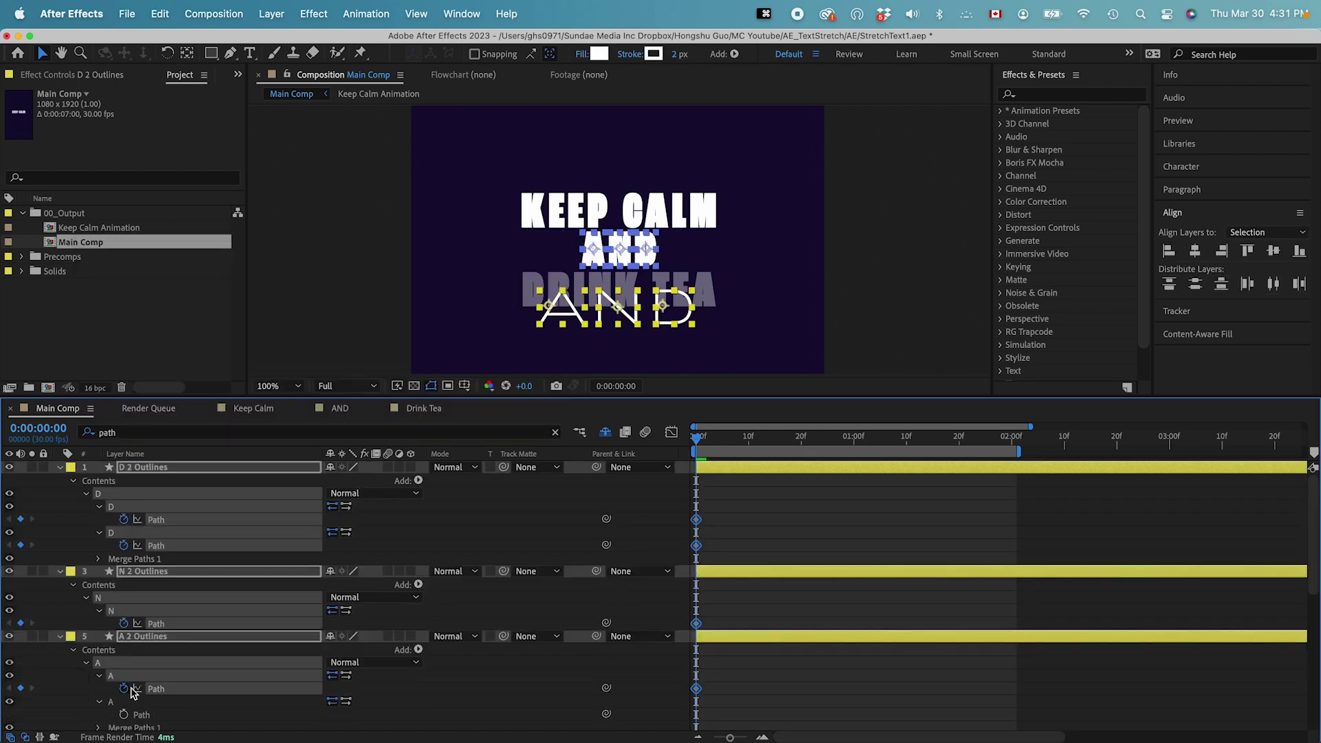
scroll(141, 585, "down", 5)
left_click_drag(125, 493, 124, 685)
scroll(141, 650, "down", 5)
scroll(258, 624, "up", 8)
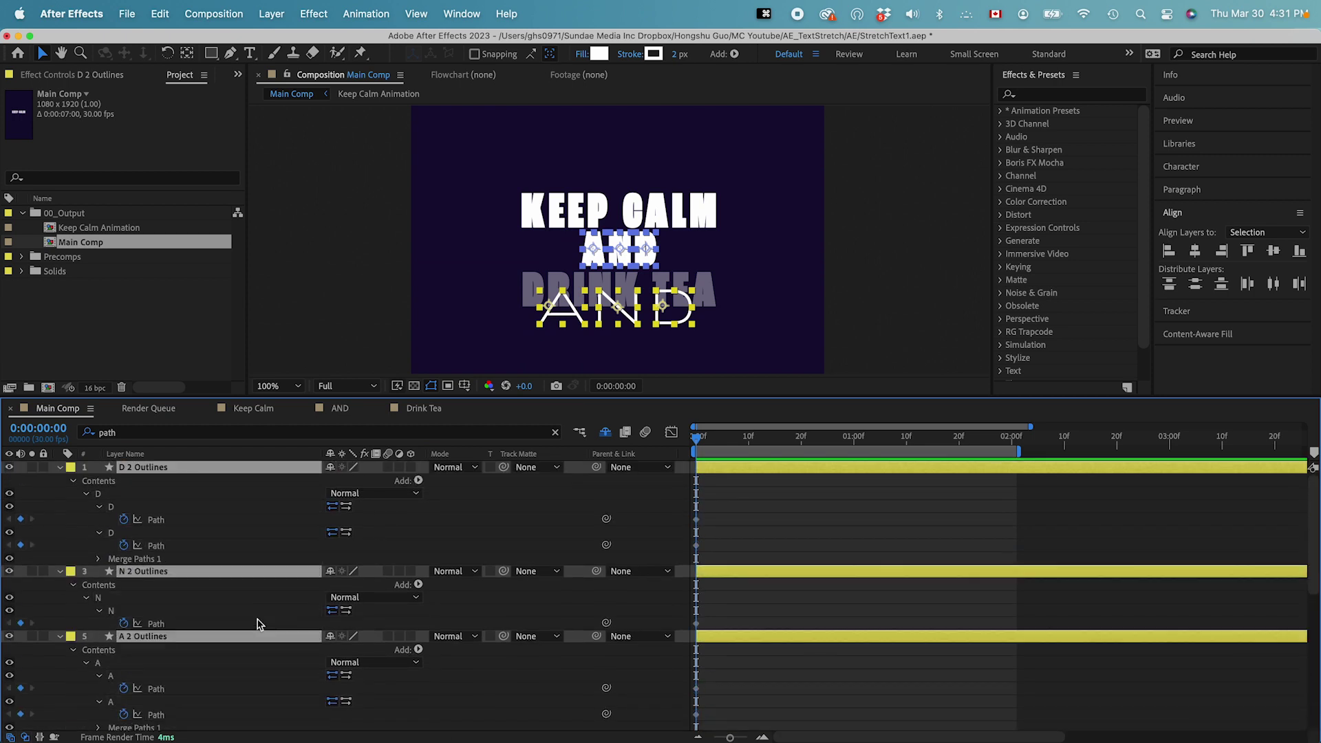
key("u")
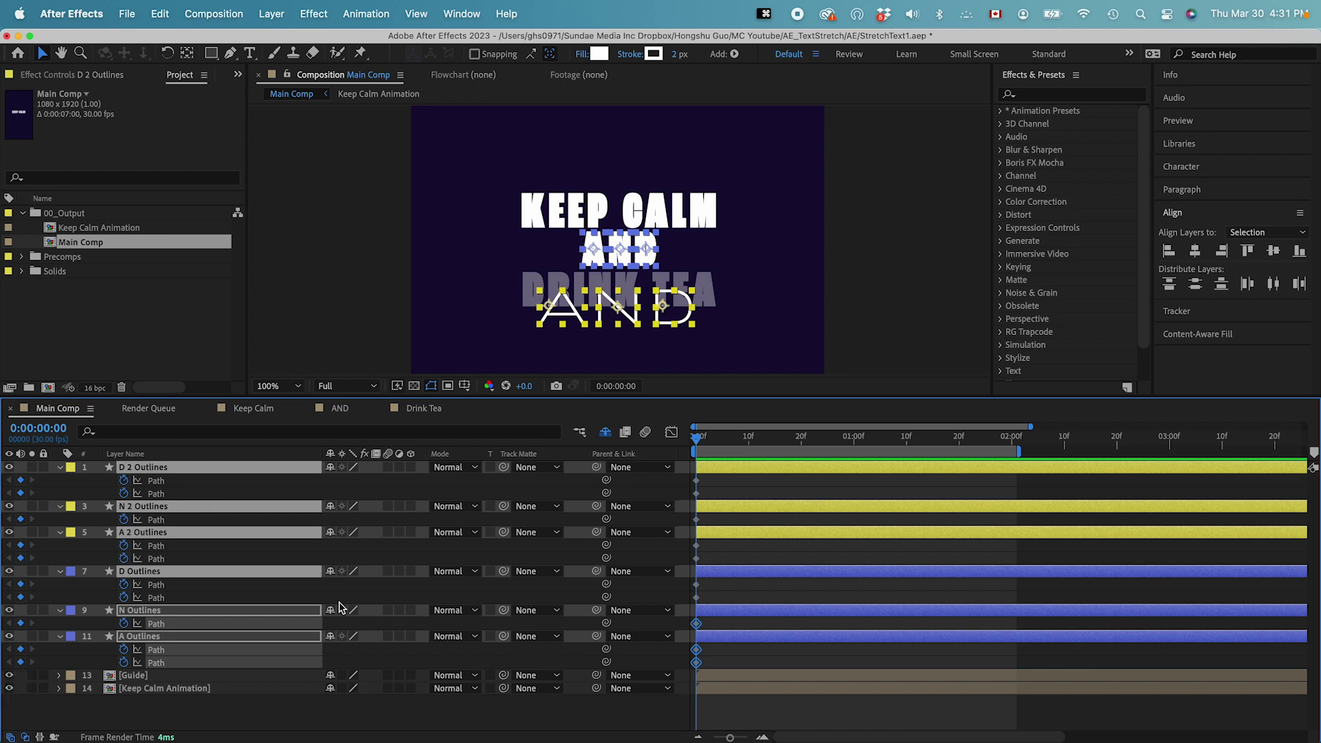
left_click(267, 717)
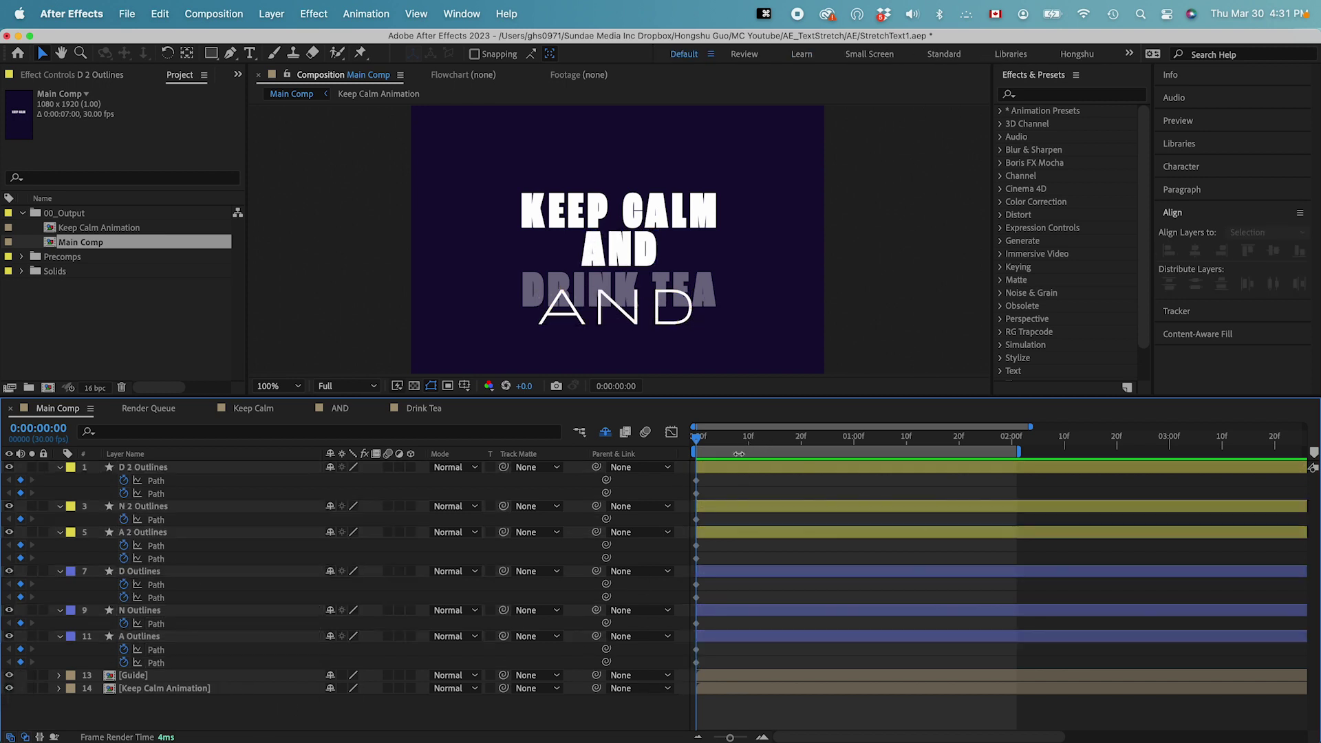
Locate the second E path keyframe in Keep Calm Animation and add a matching composition marker at 0:00:00:10 in Main Comp
double_click(154, 688)
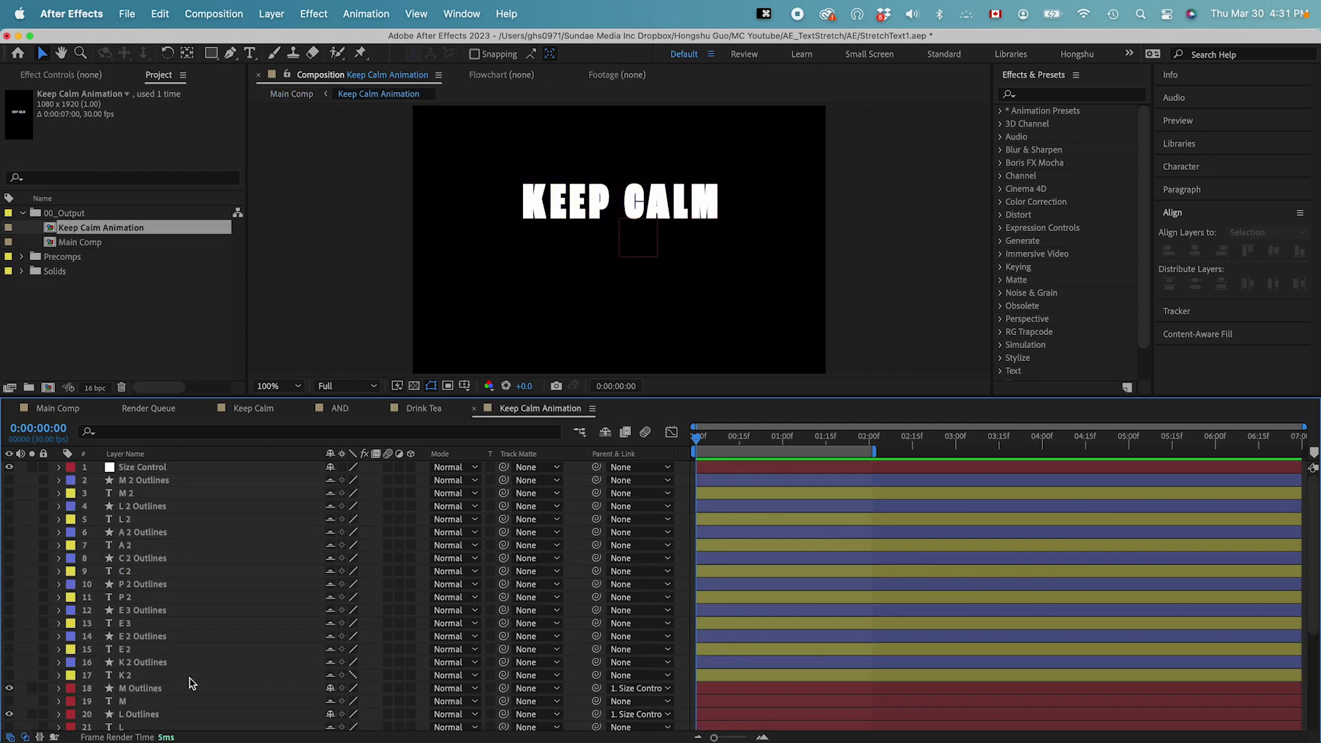
scroll(191, 684, "down", 5)
left_click(158, 660)
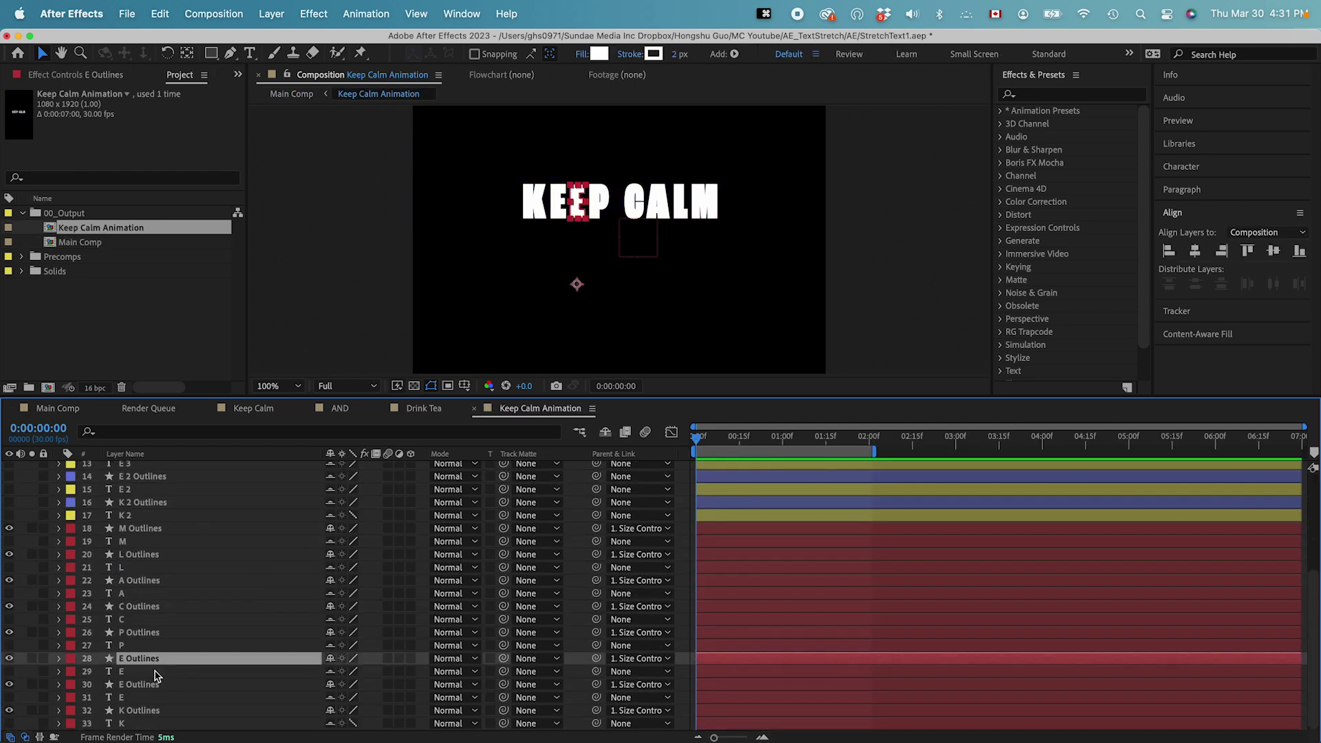
left_click(146, 685, "shift")
key("u")
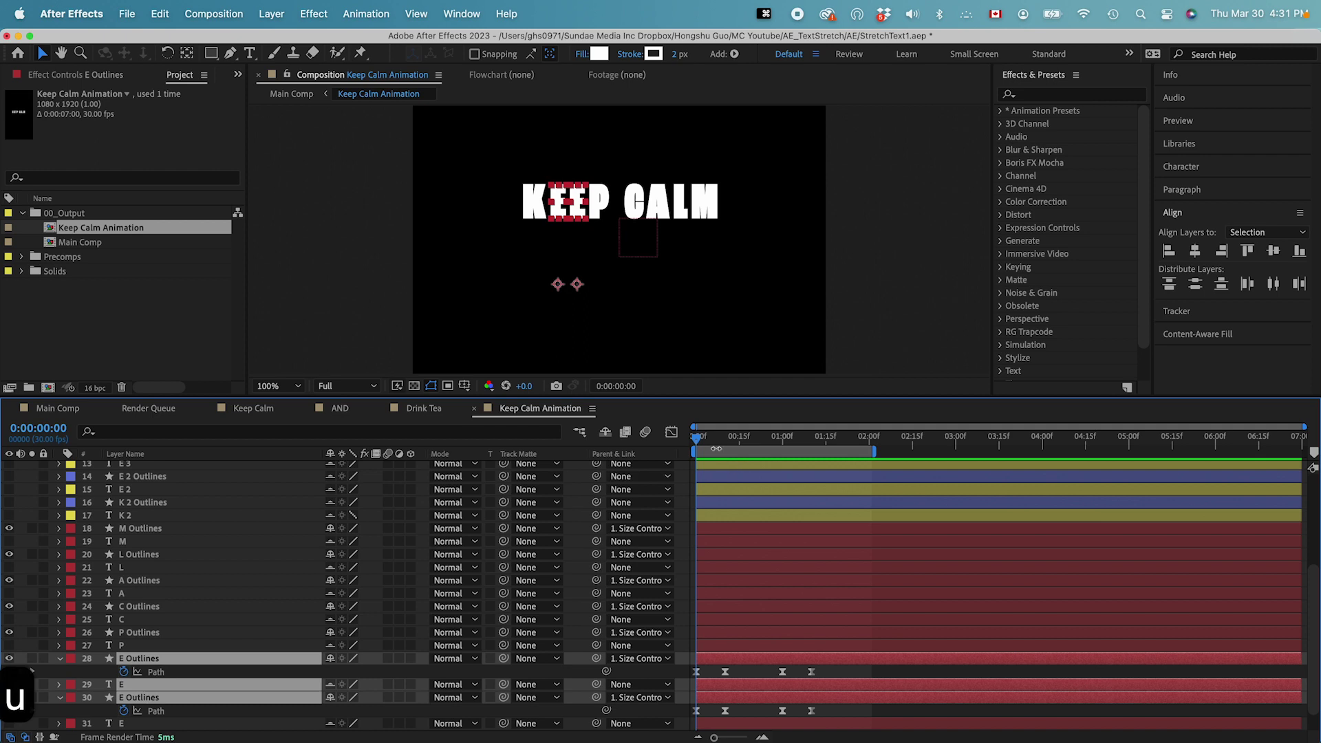
left_click_drag(715, 448, 724, 446)
left_click(579, 432)
left_click(475, 439)
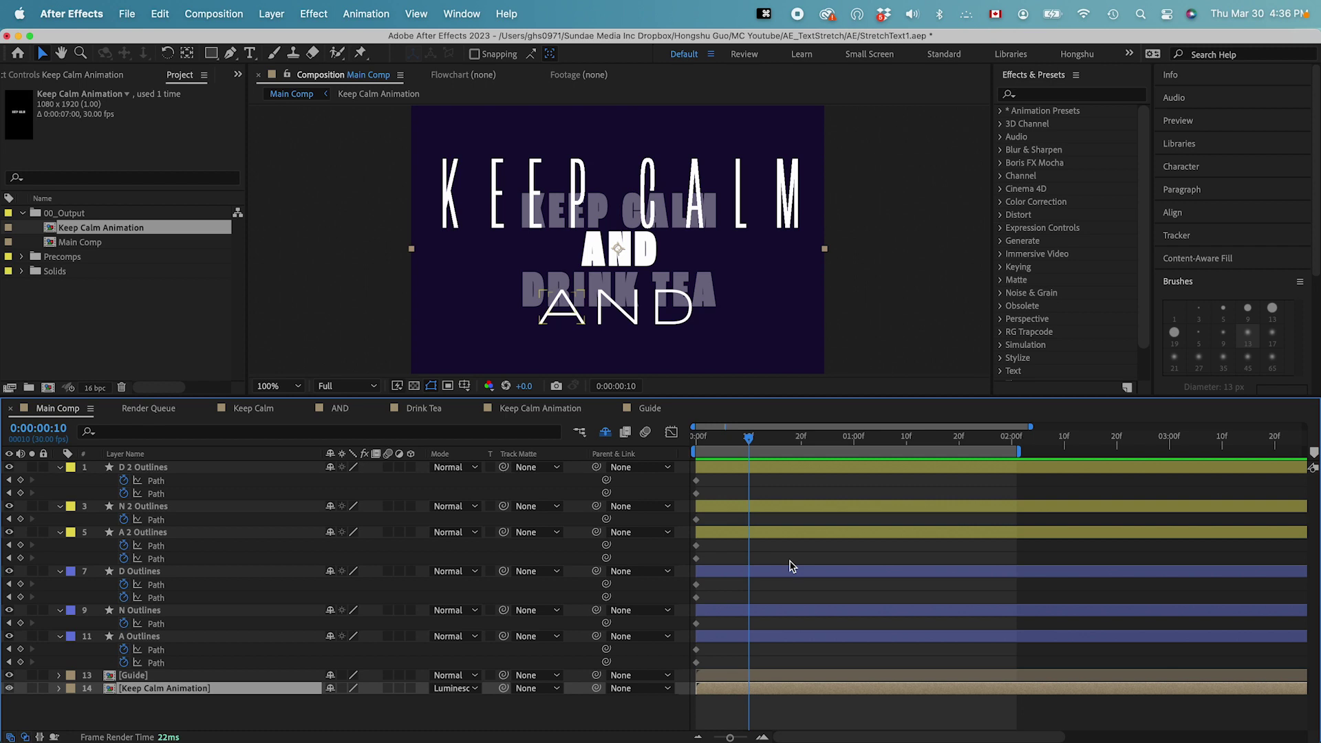
key("shift+7")
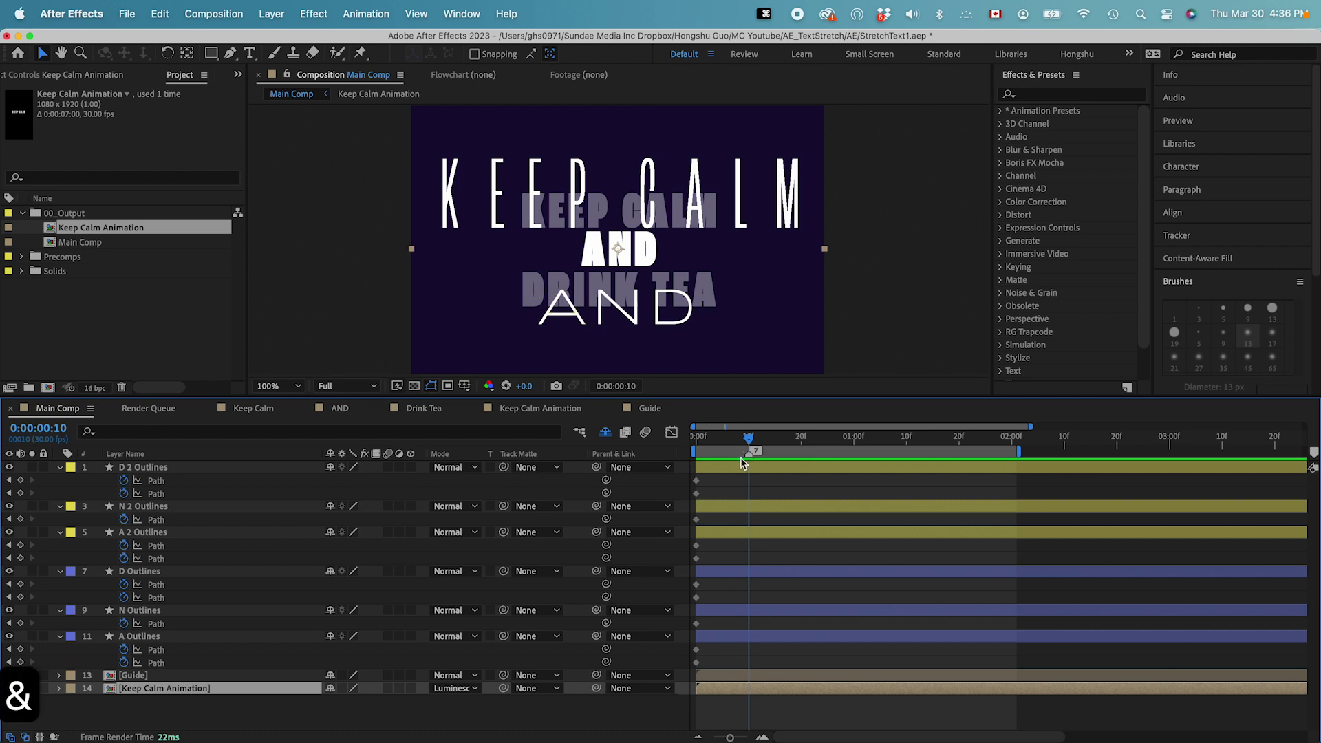
Locate the third E path keyframe in Keep Calm Animation and add a matching composition marker at 0:00:01:00 in Main Comp
double_click(769, 690)
left_click_drag(767, 446, 783, 444)
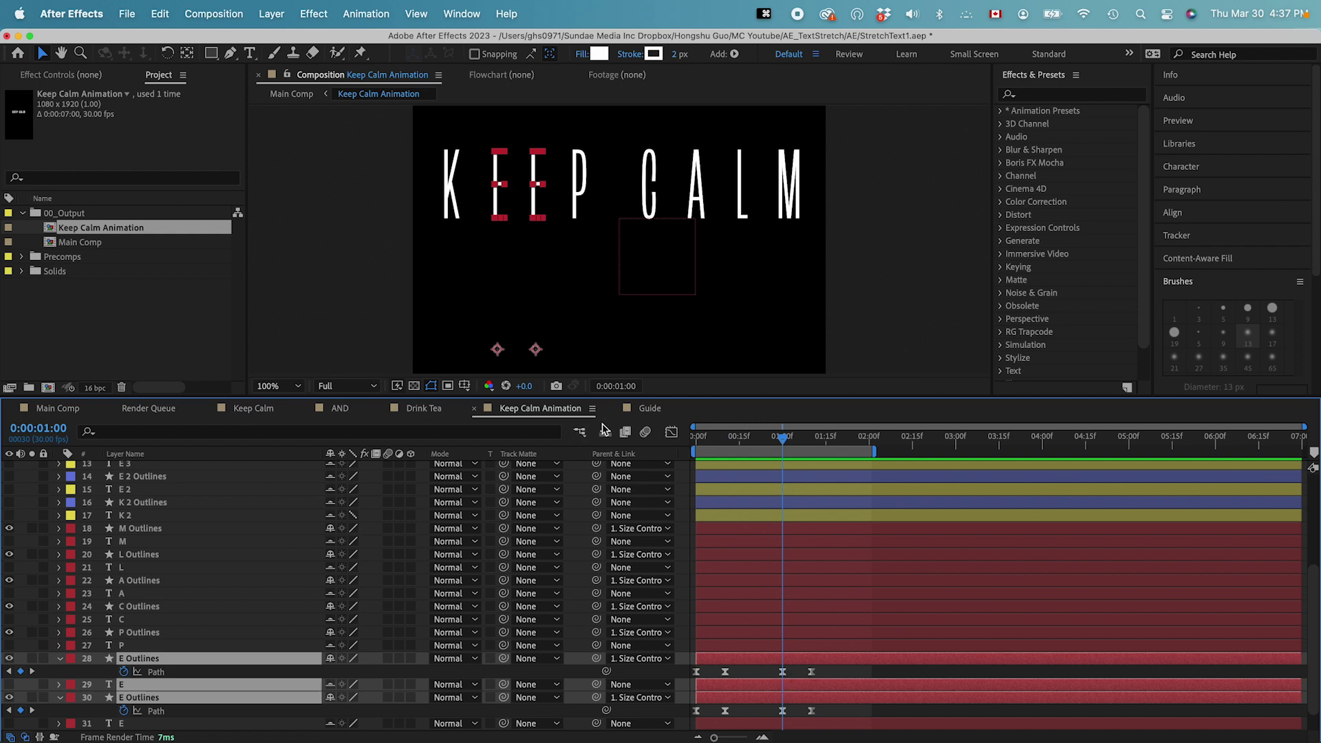
left_click(578, 433)
left_click(475, 433)
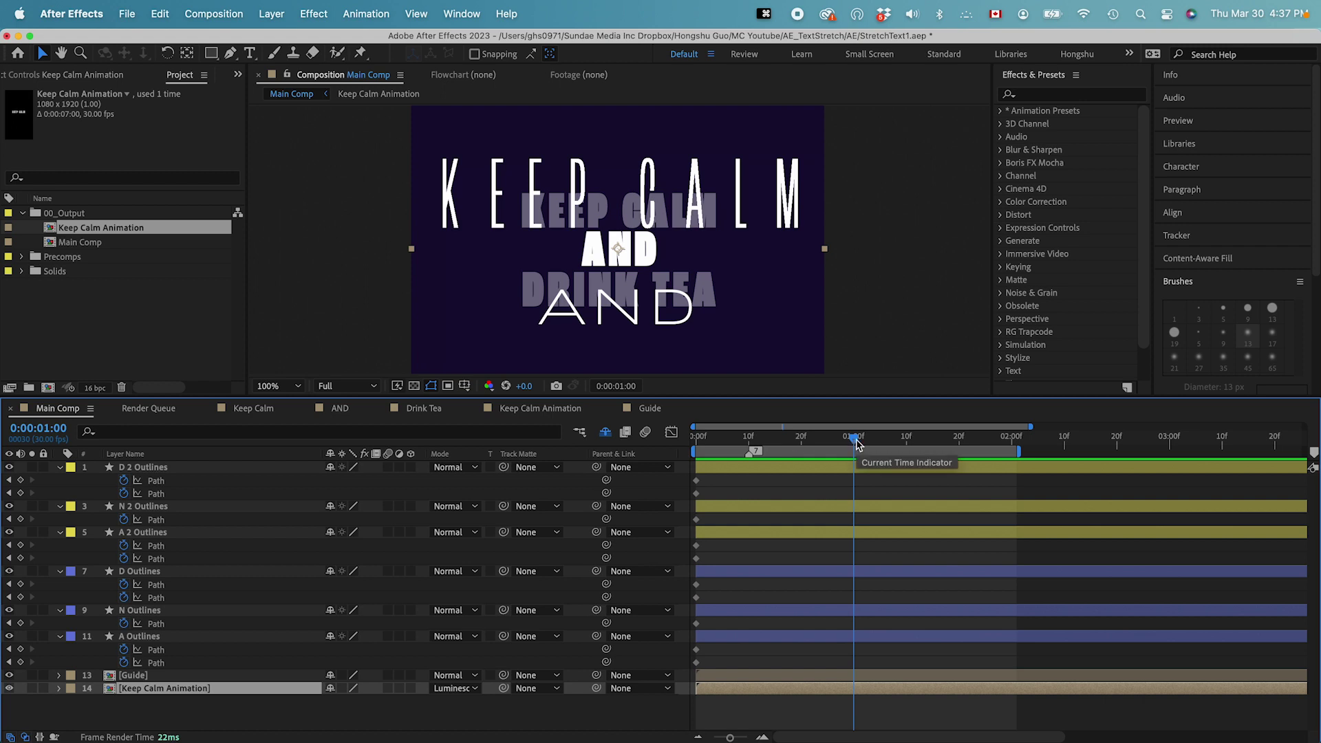
key("KP_Multiply")
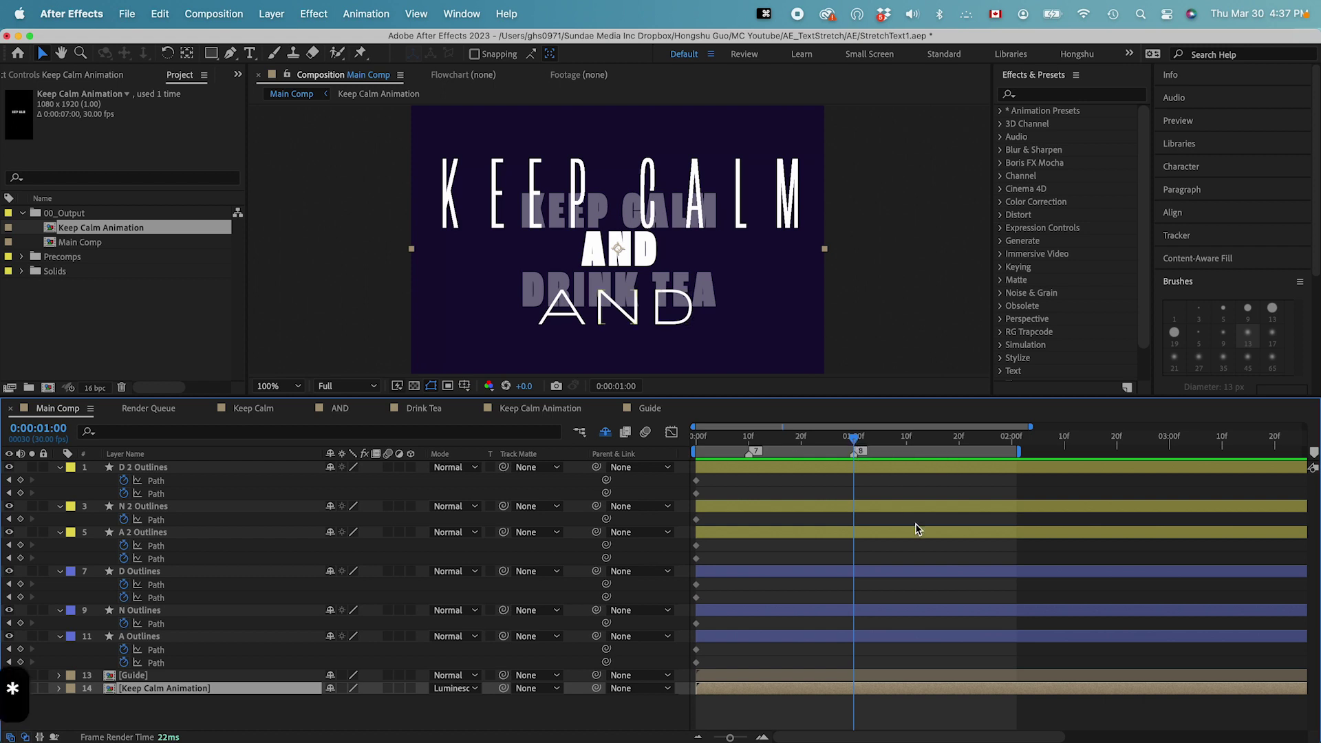
Locate the last E path keyframe in Keep Calm Animation and add a matching composition marker at 0:00:01:10 in Main Comp
double_click(865, 691)
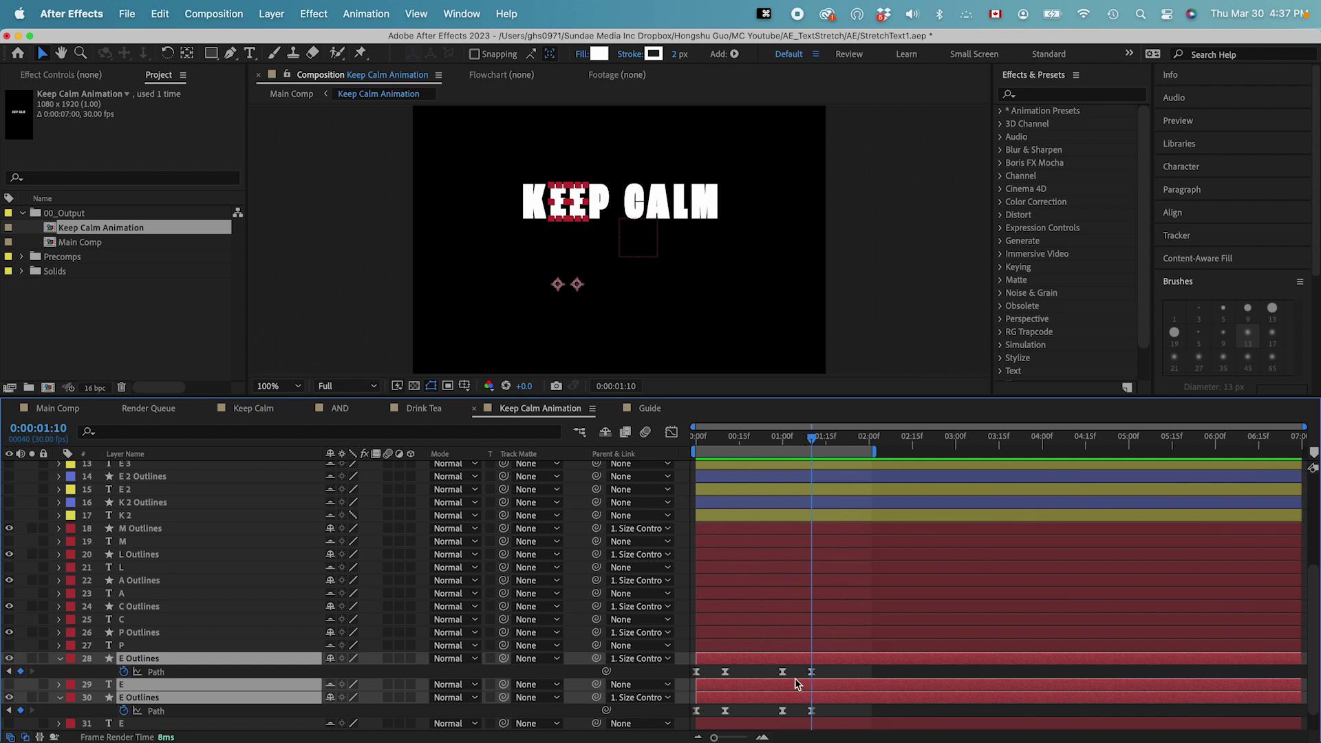
key("Tab")
left_click(503, 435)
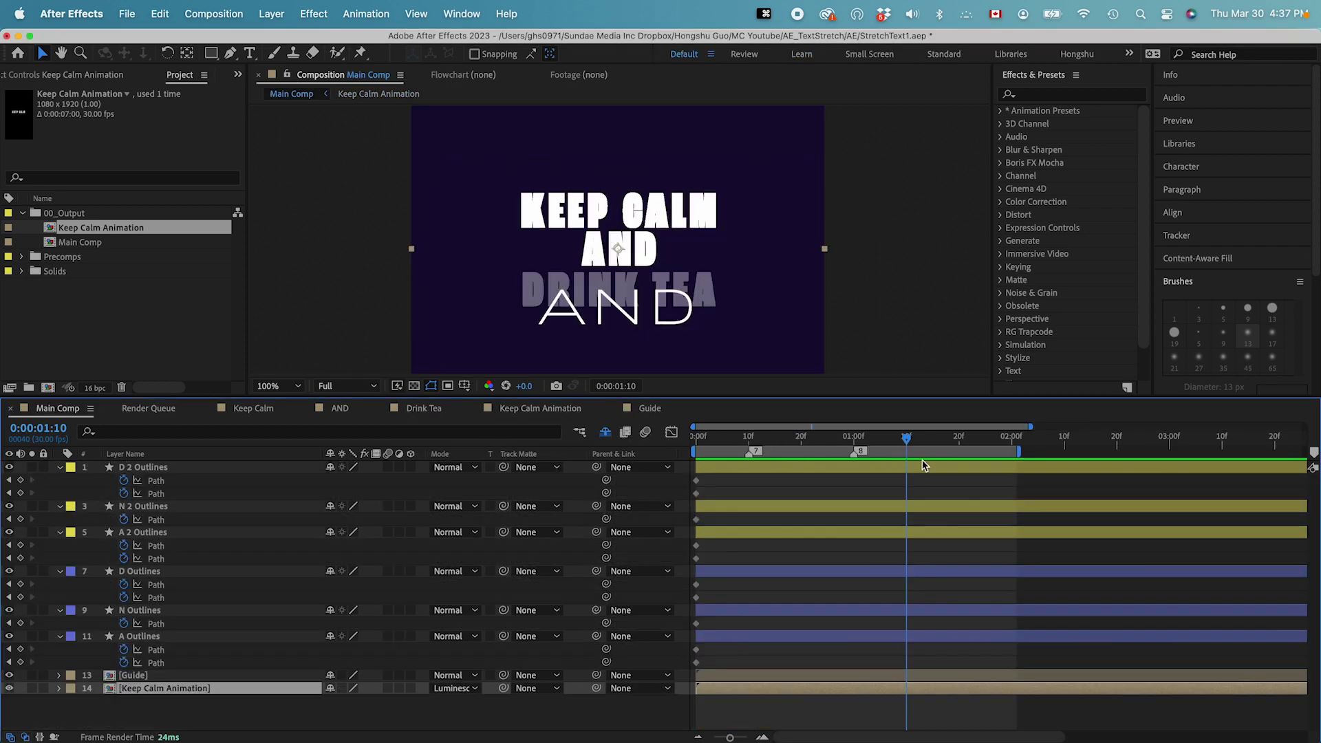
key("KP_Multiply")
At 0:00:00:10, copy both Path keyframes from A 2 Outlines onto the matching Path properties of A Outlines
left_click(749, 436)
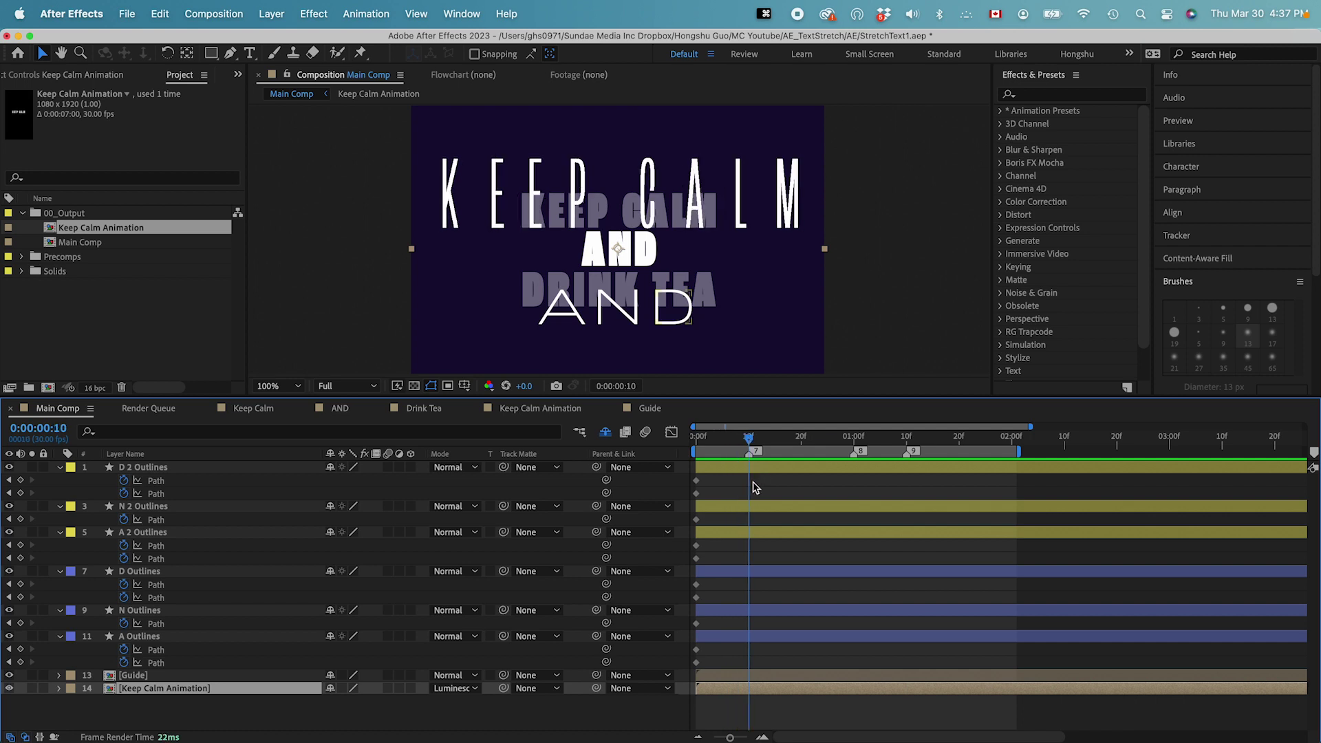
left_click(155, 545)
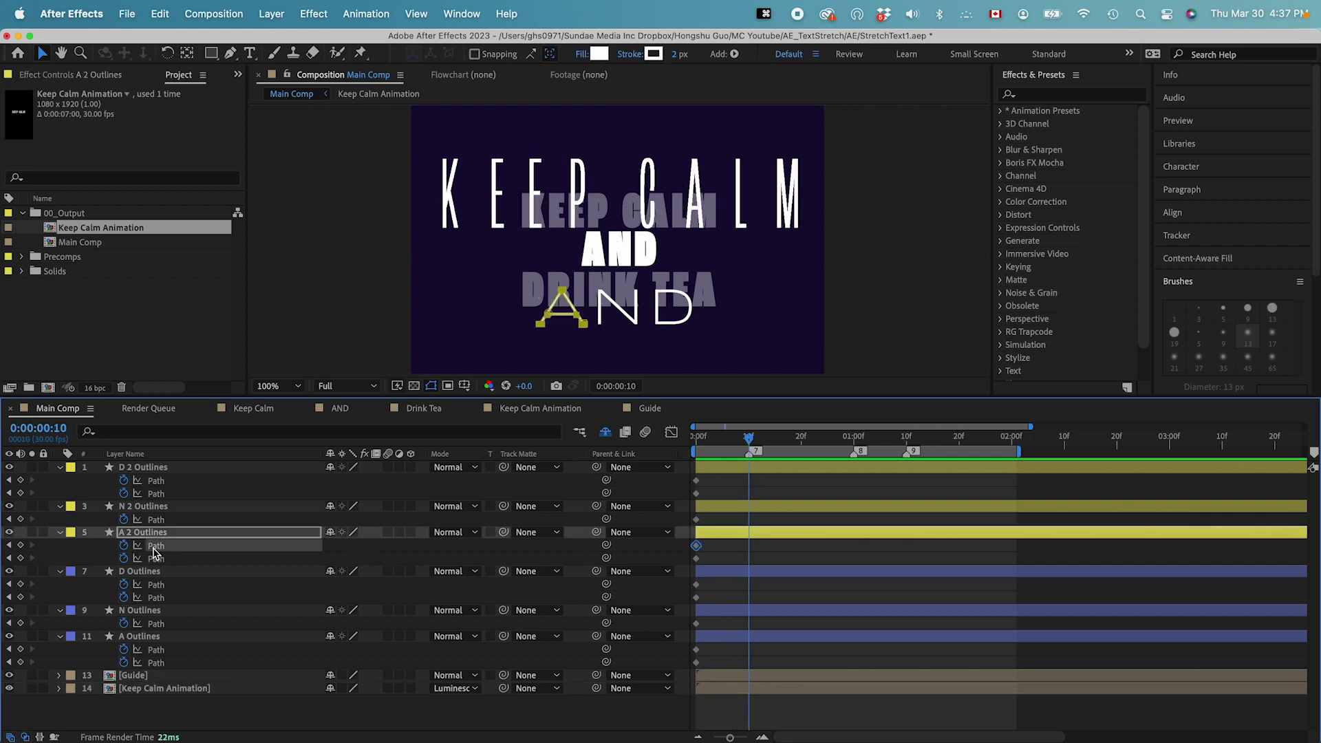
left_click(156, 558, "shift")
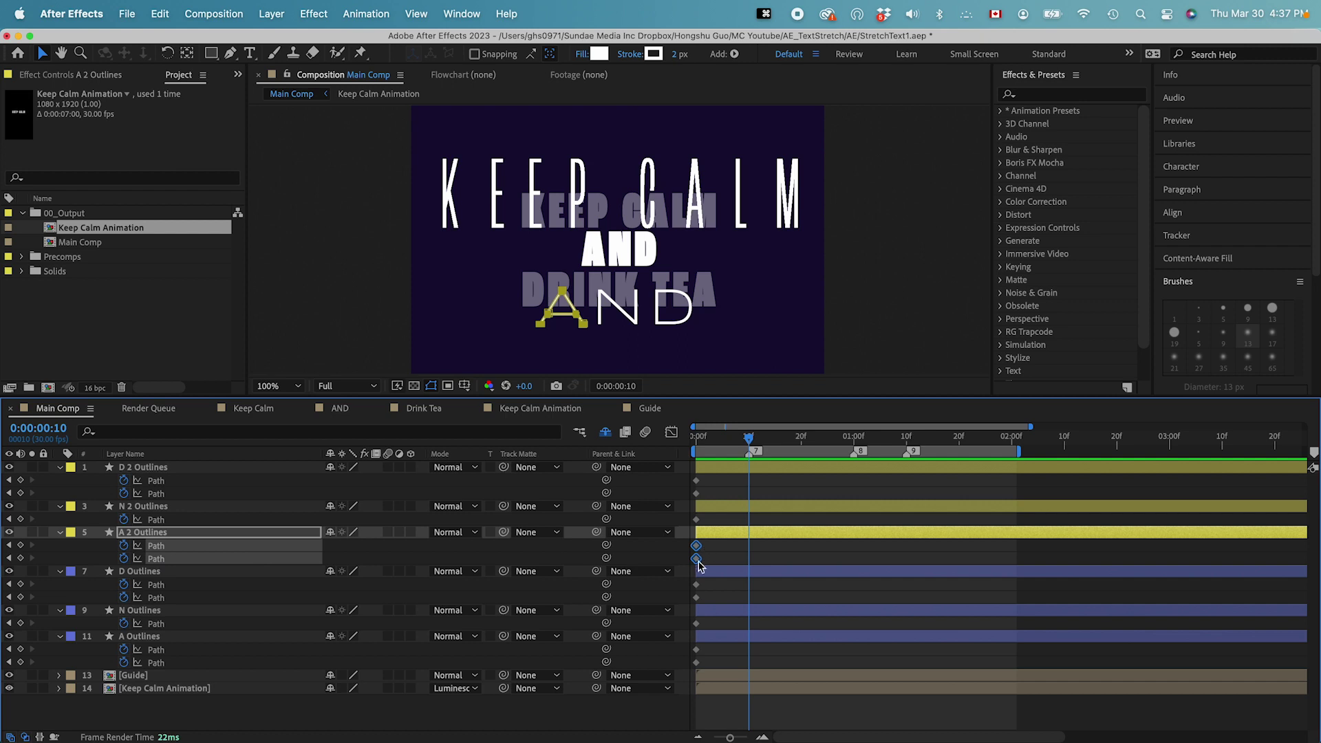
key("super+c")
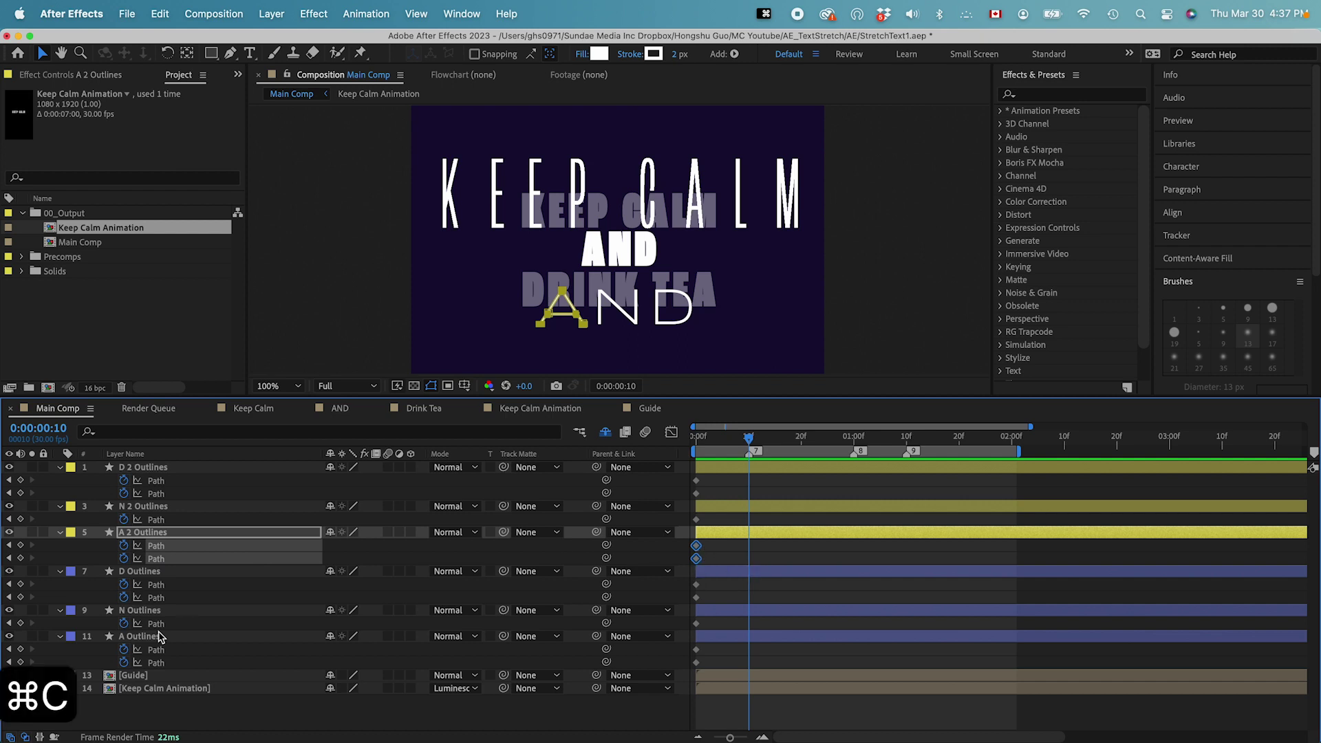
left_click(157, 649)
left_click(164, 661, "shift")
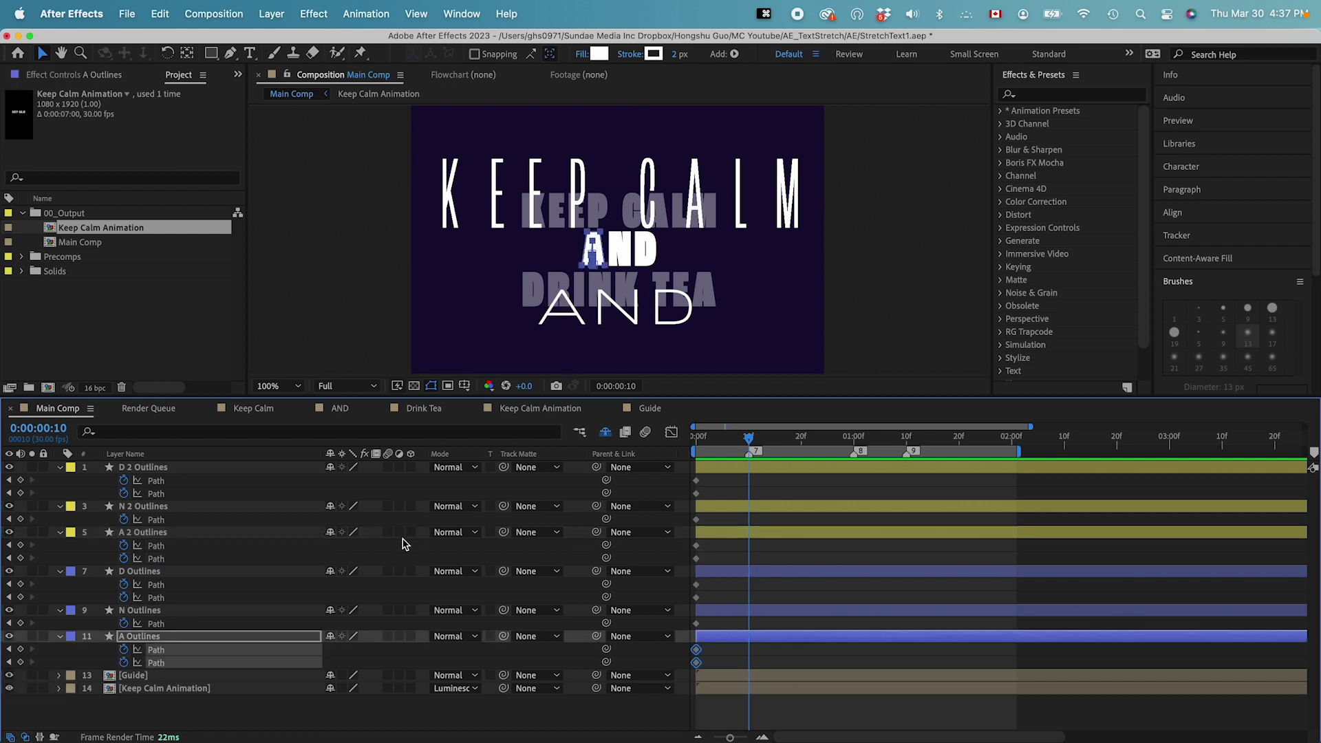
key("super+v")
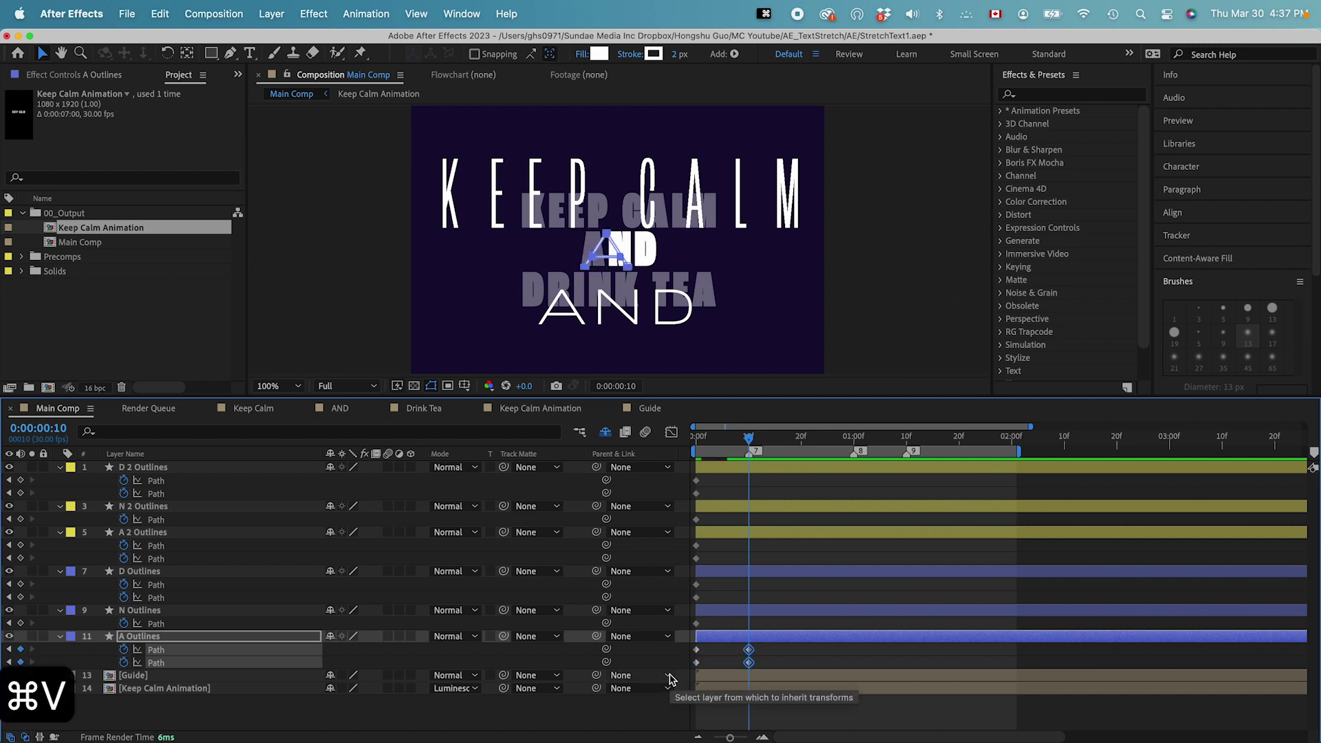
Copy the Path keyframe from N 2 Outlines onto the Path property of N Outlines at 0:00:00:10
left_click(162, 520)
key("super+c")
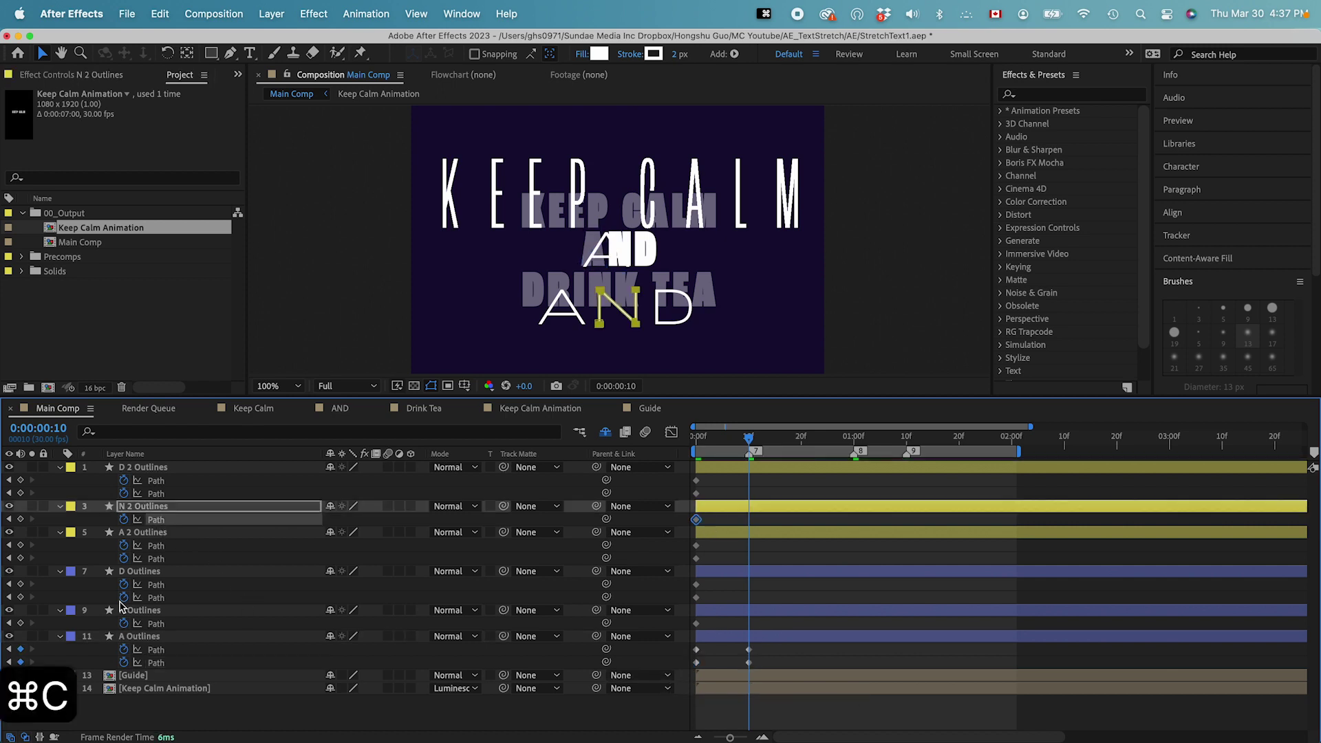
left_click(153, 624)
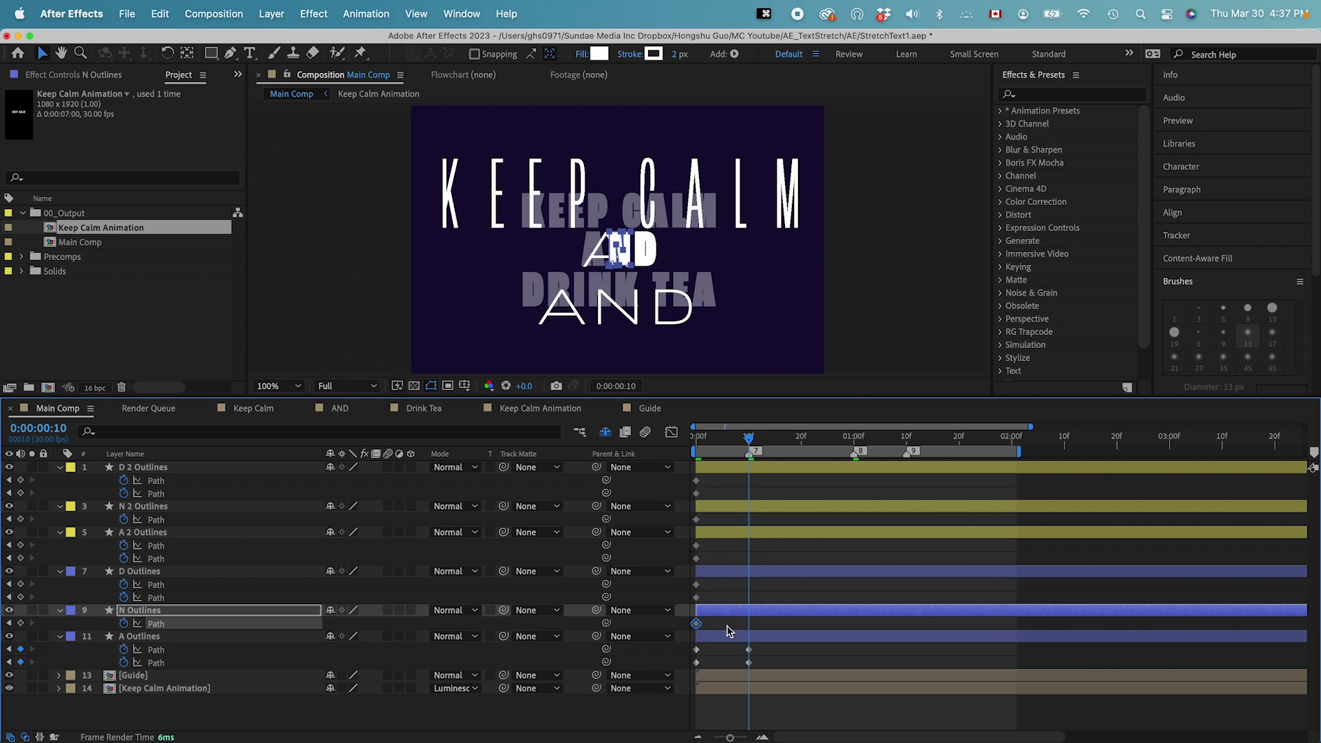
key("super+v")
Copy both Path keyframes from D 2 Outlines onto the matching Path properties of D Outlines at 0:00:00:10
left_click(166, 481)
left_click(167, 494, "shift")
key("super+c")
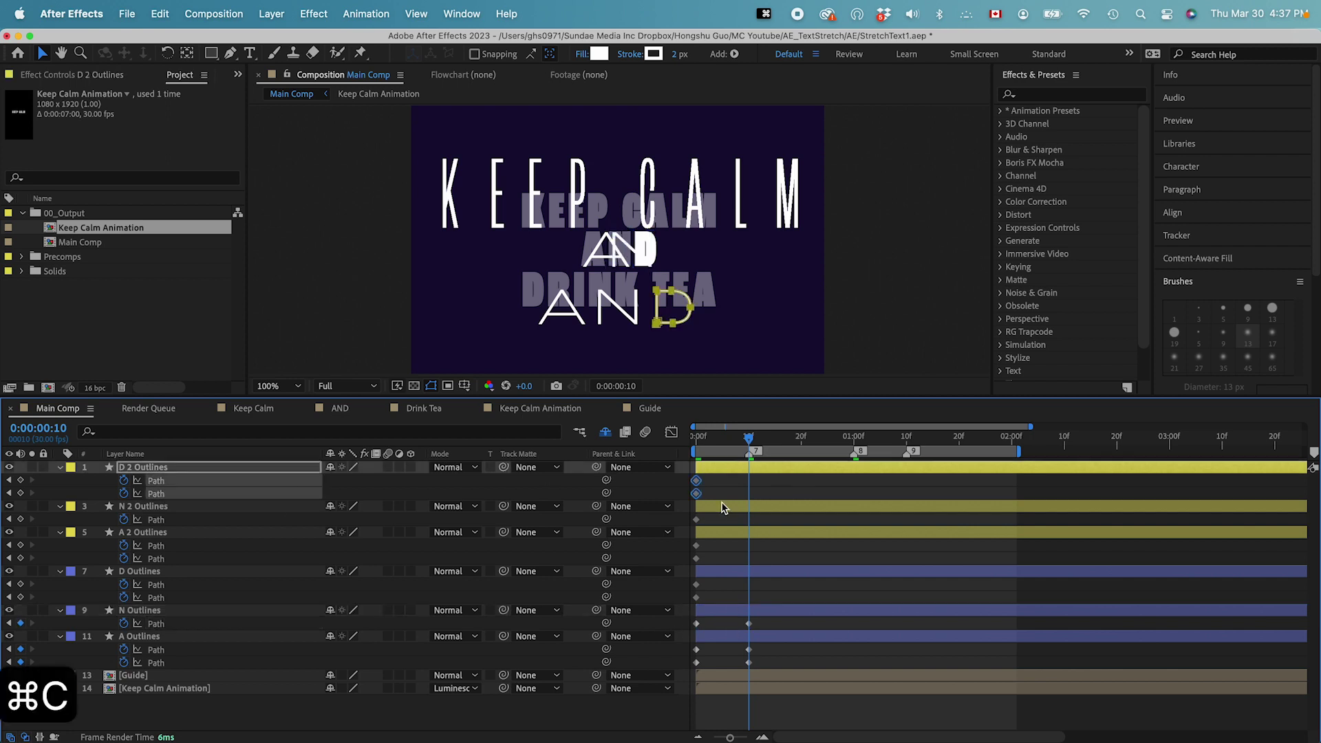
left_click(156, 584)
left_click(155, 597, "shift")
key("super+v")
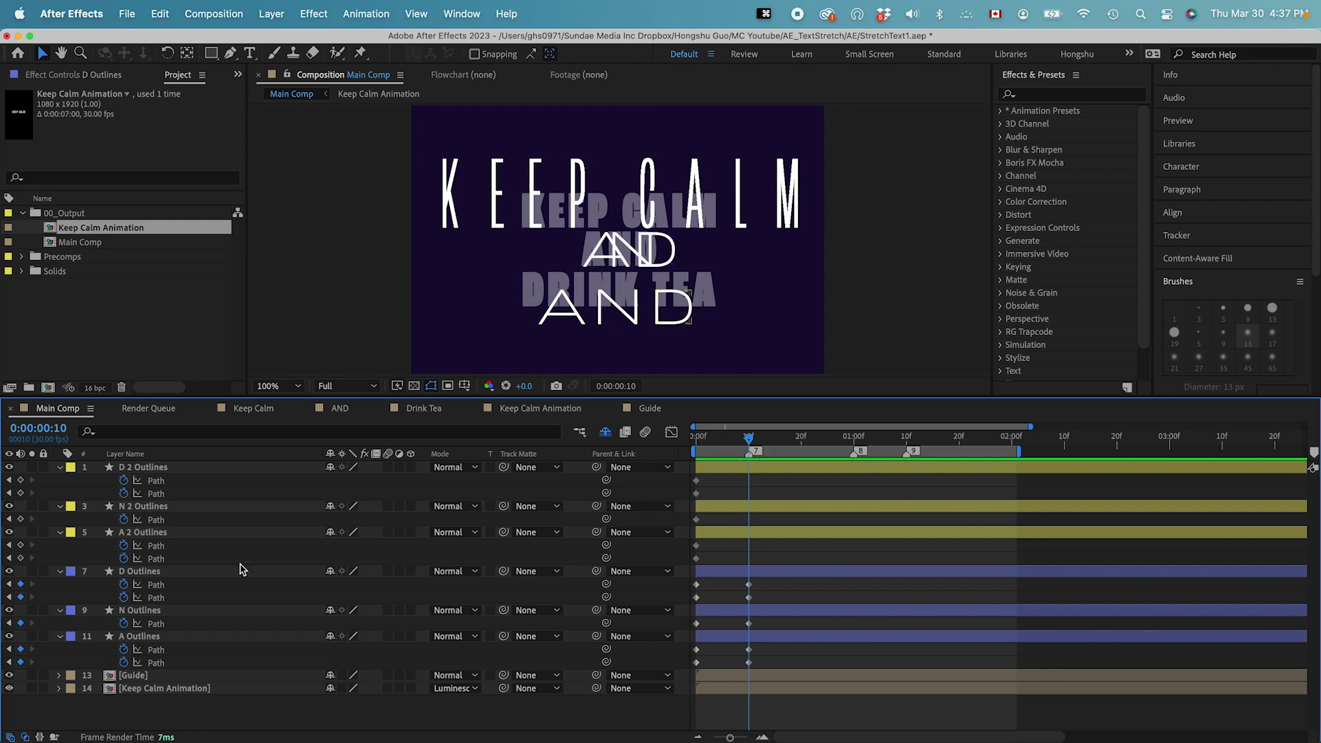
Reveal Position on the D, N and A Outlines layers and keyframe it at 0:00:00:10
left_click(152, 573)
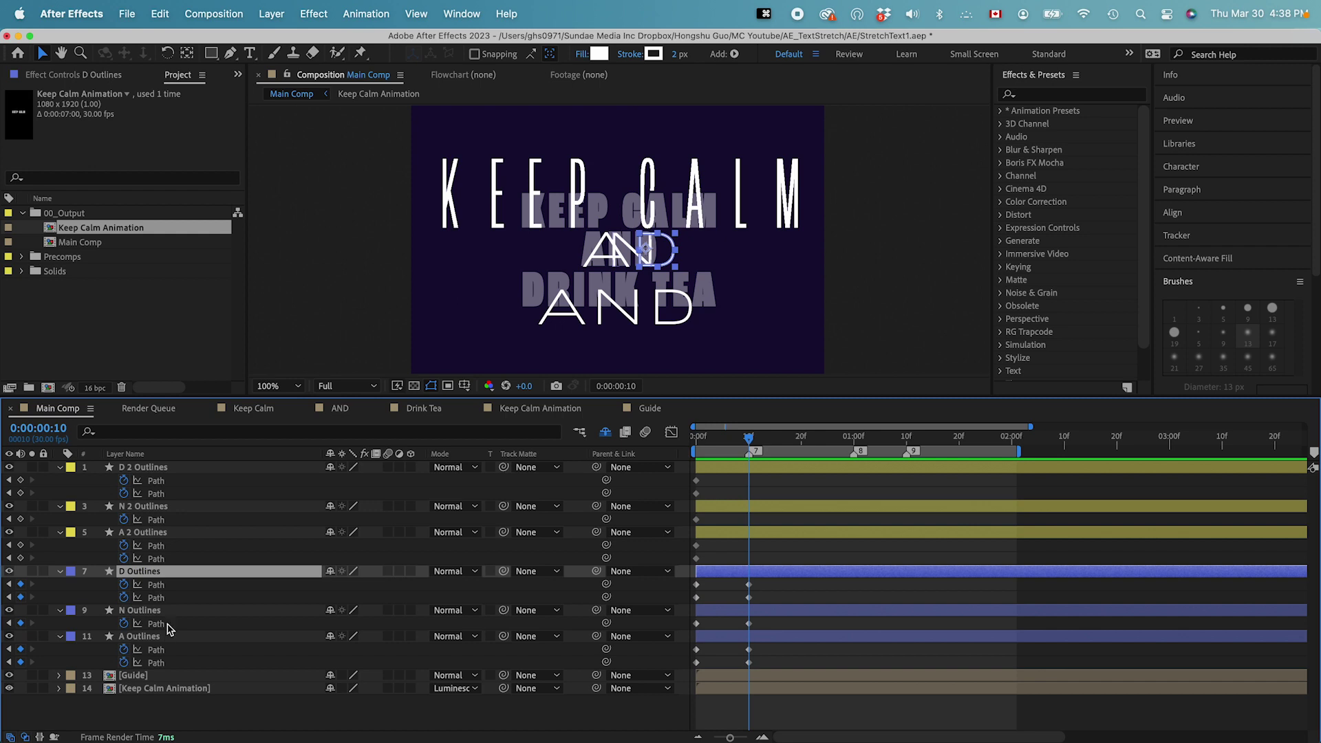
left_click(155, 637, "shift")
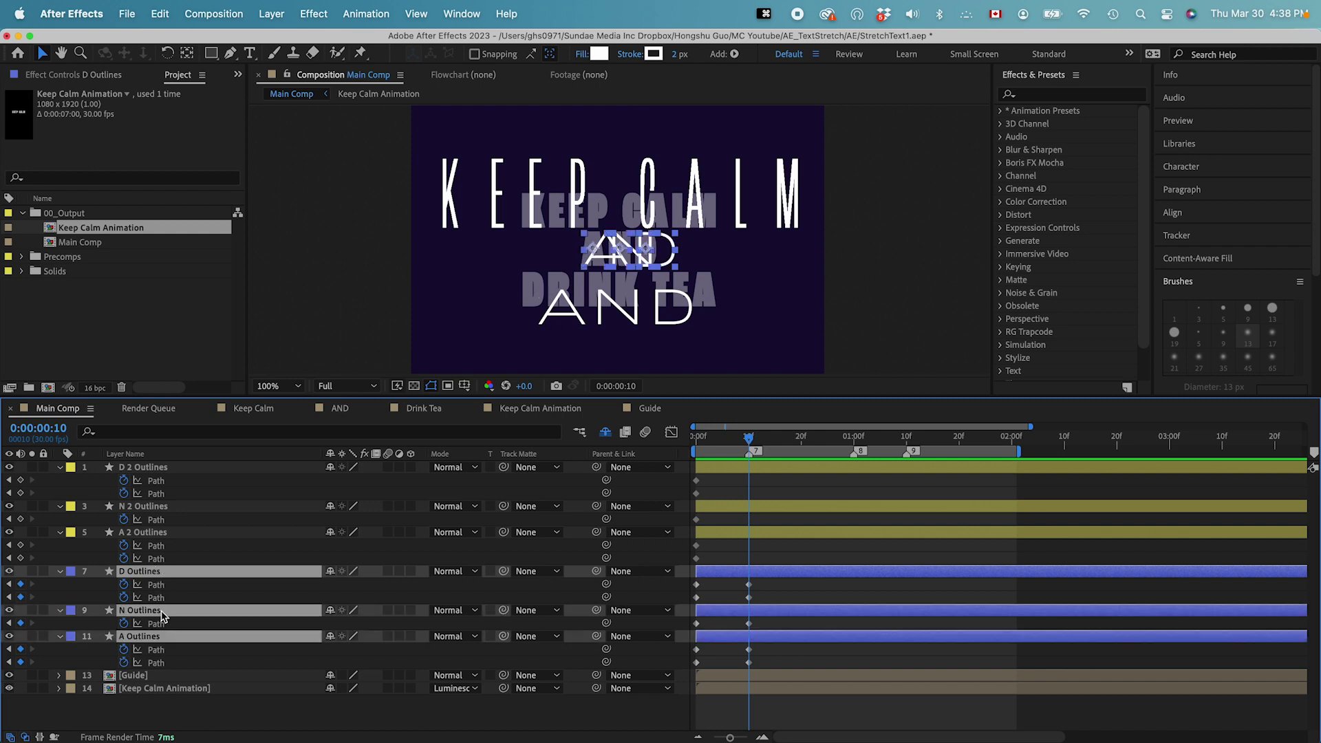
key("shift+p")
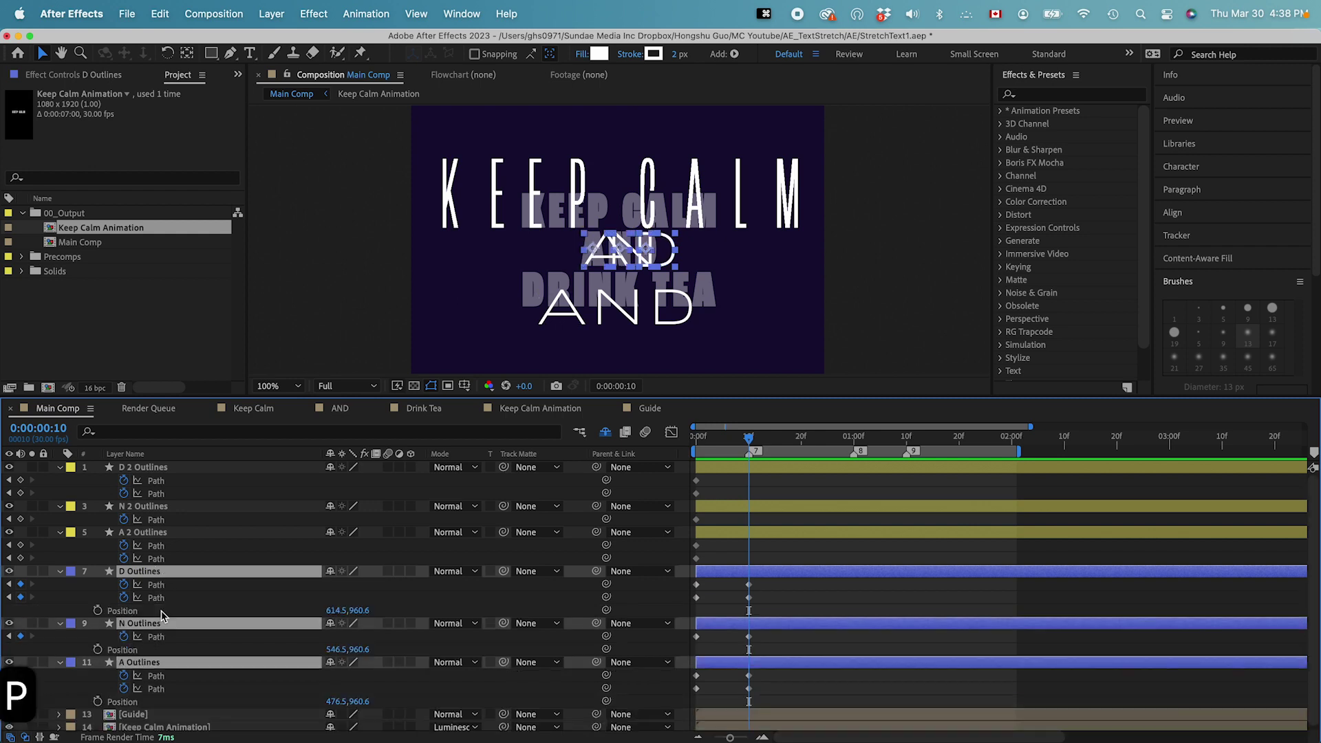
left_click(97, 611)
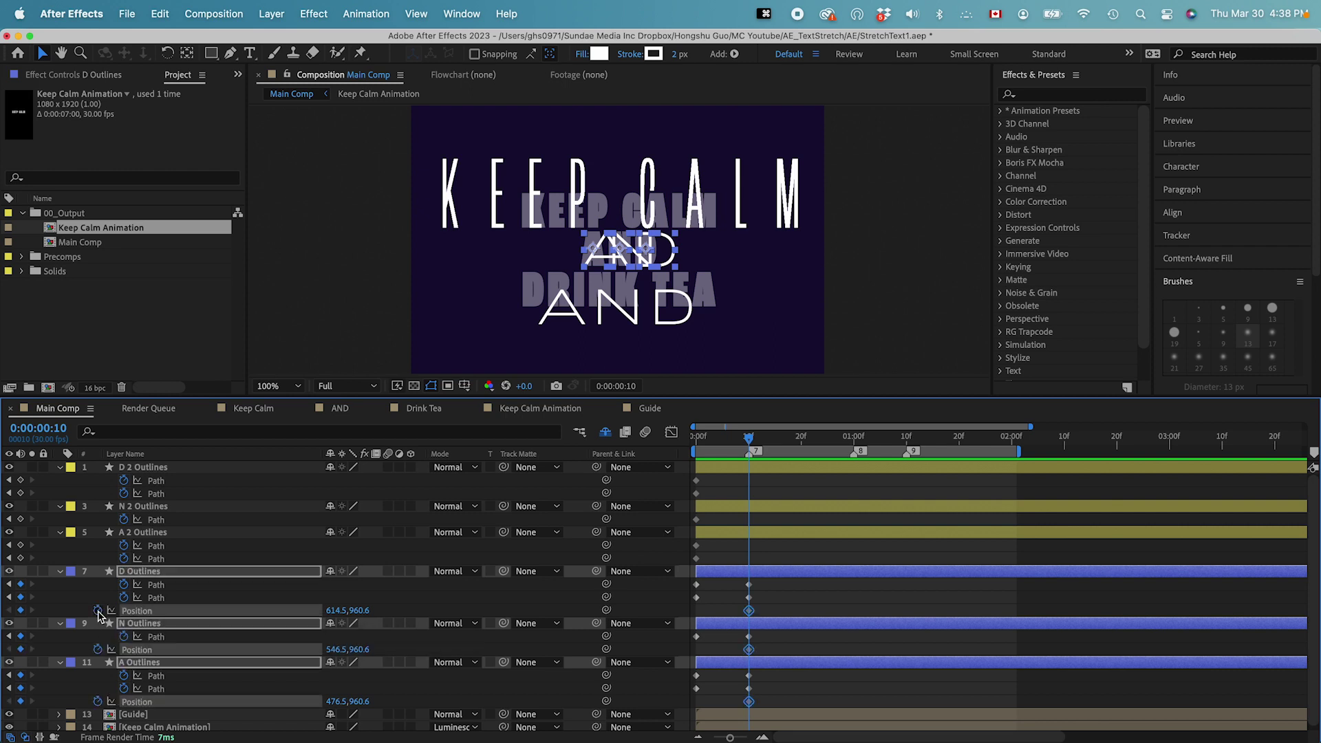
Spread the thin letters apart at 0:00:00:10 by setting Position X to 653.5 for D, 514.5 for N and 362.5 for A
left_click_drag(339, 610, 391, 617)
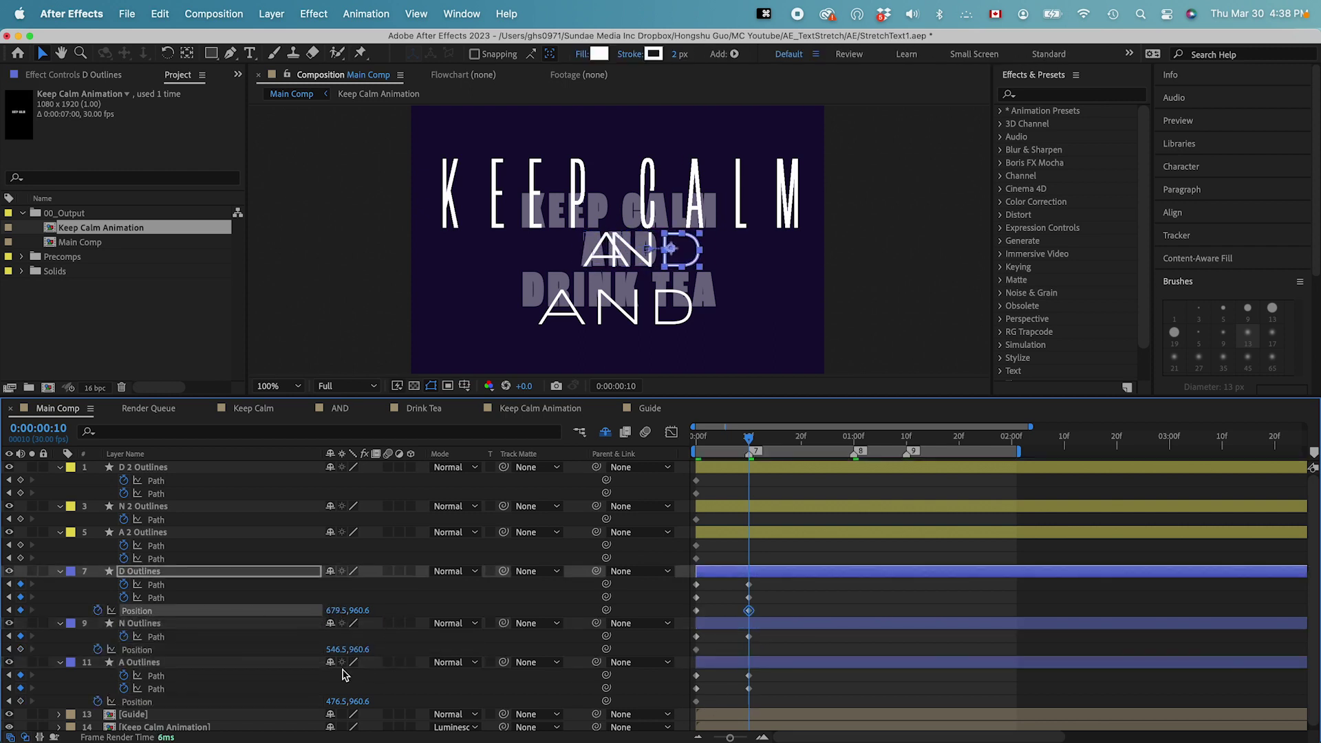
left_click_drag(338, 701, 266, 704)
left_click_drag(337, 650, 319, 616)
left_click(775, 626)
left_click_drag(338, 701, 325, 704)
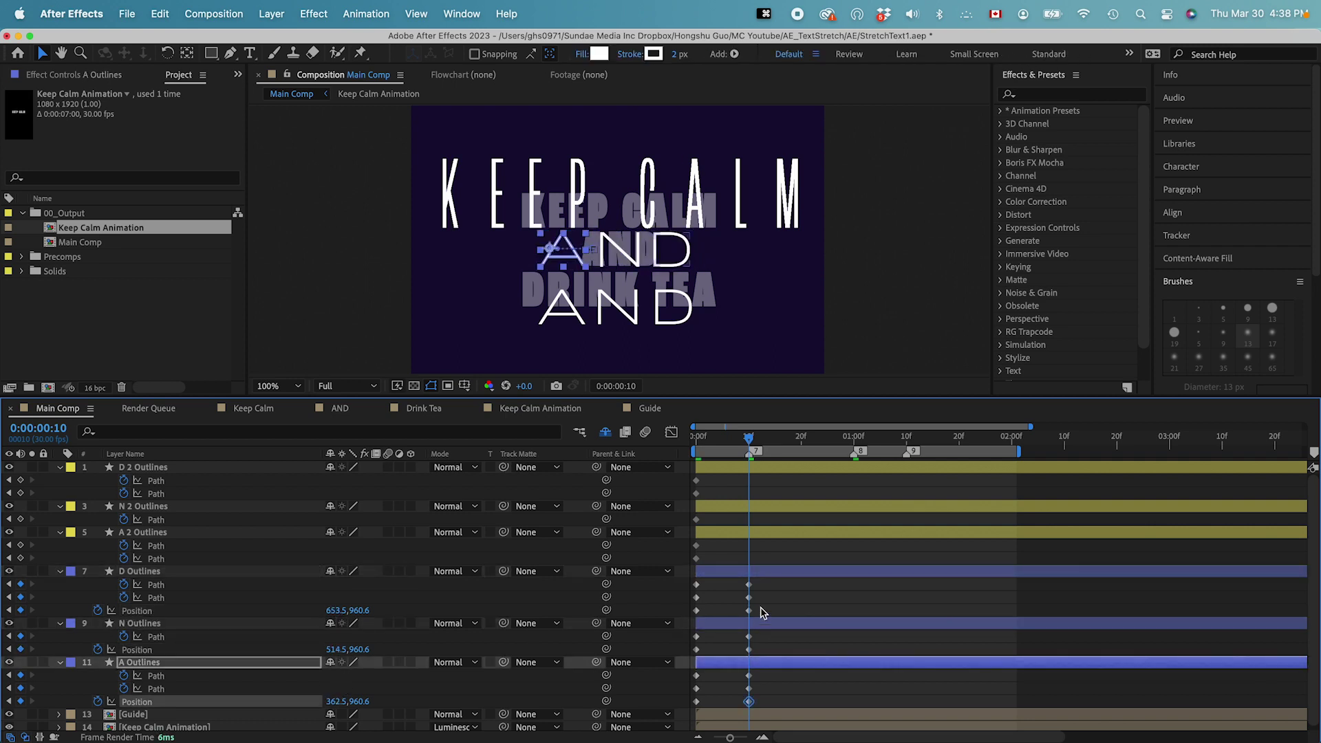
Turn off the visibility of the D 2, N 2 and A 2 Outlines layers and shy them out of the timeline
left_click(762, 608)
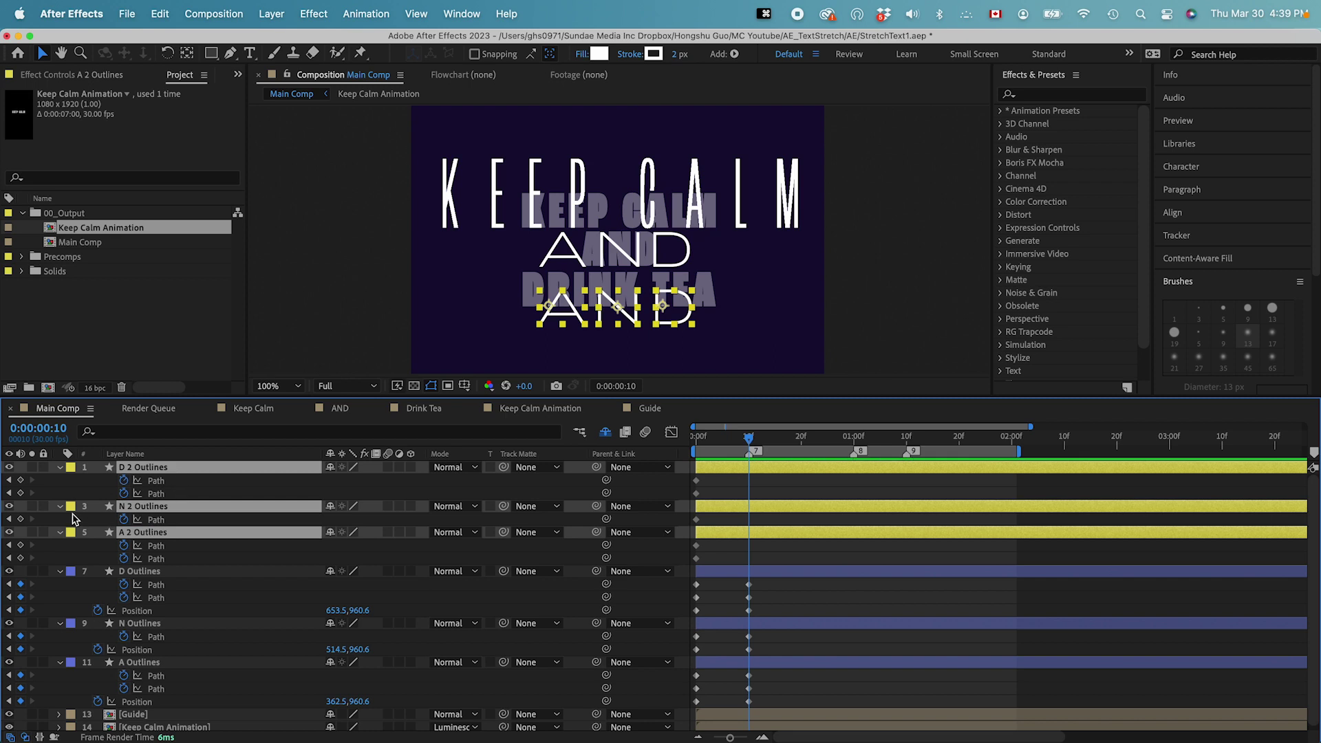
left_click(9, 468)
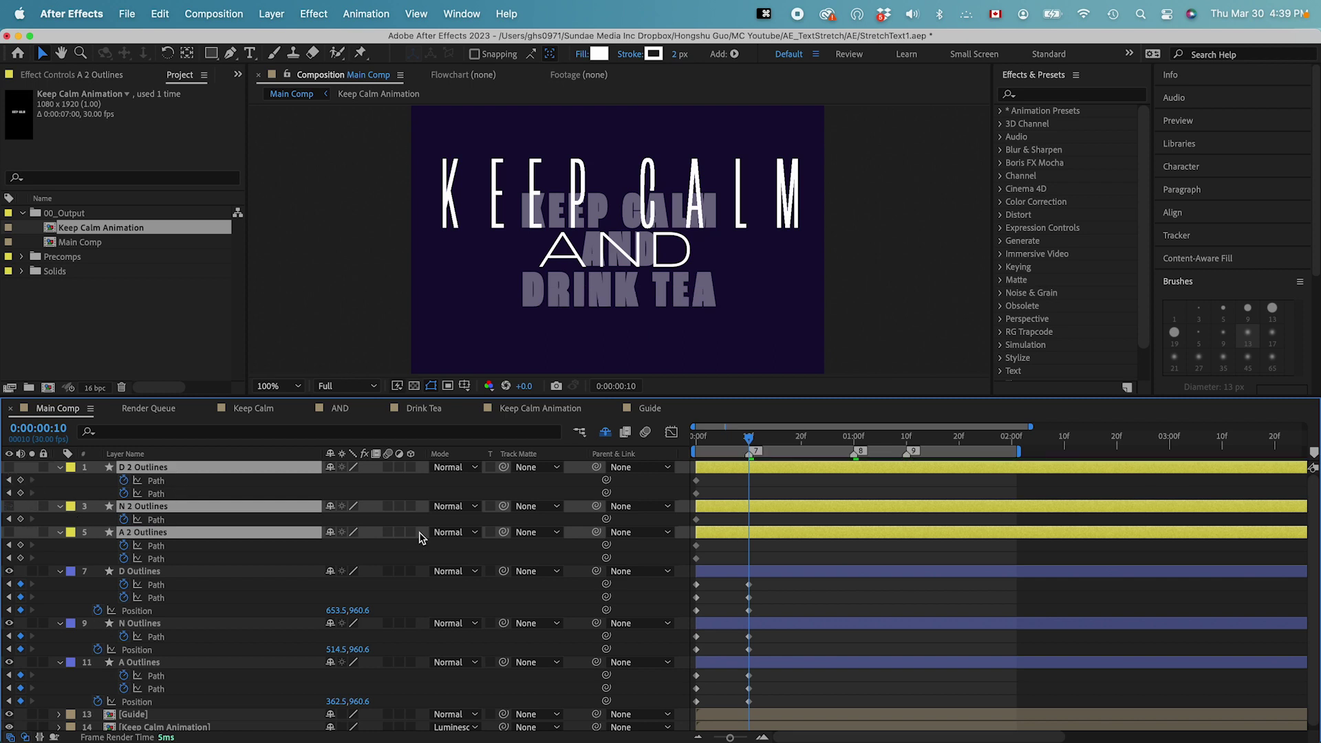
left_click(333, 469)
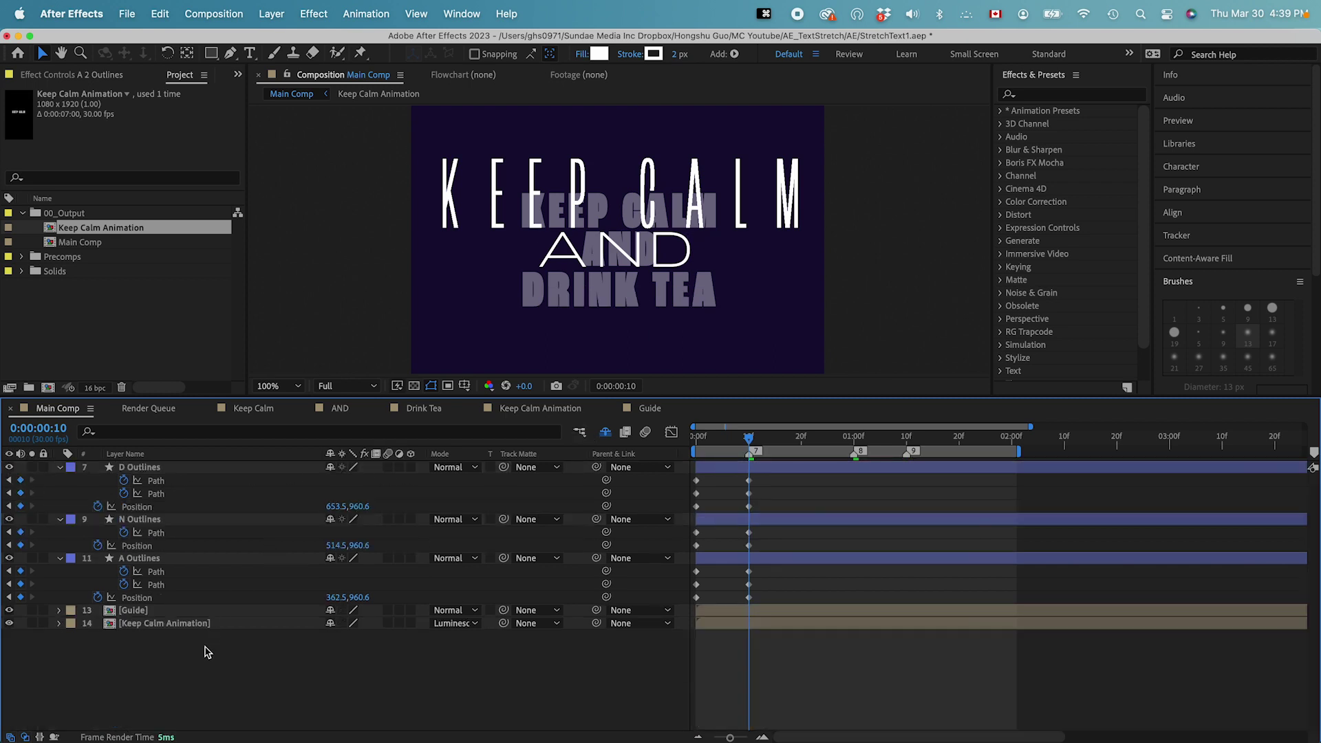
Return to 0:00:00:00, create a null object and rename it Size Control
key("Home")
left_click(274, 12)
mouse_move(273, 42)
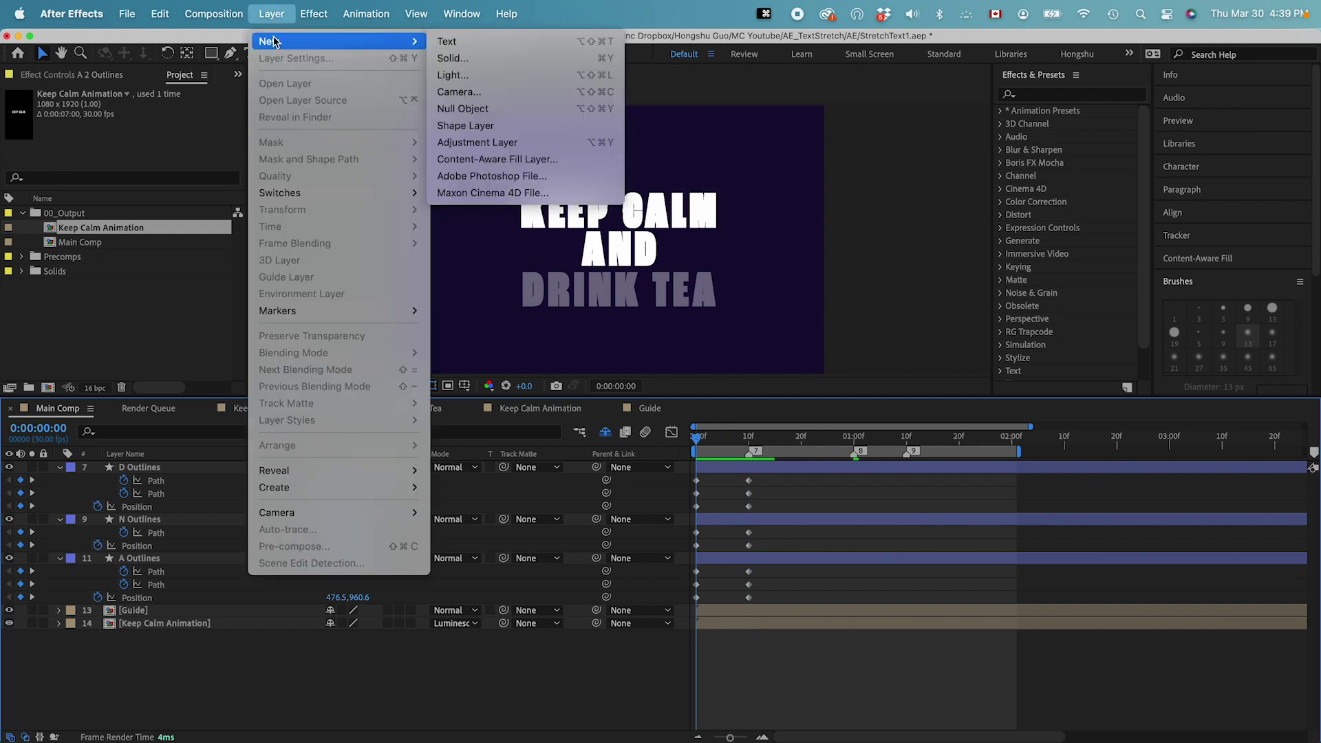
left_click(462, 109)
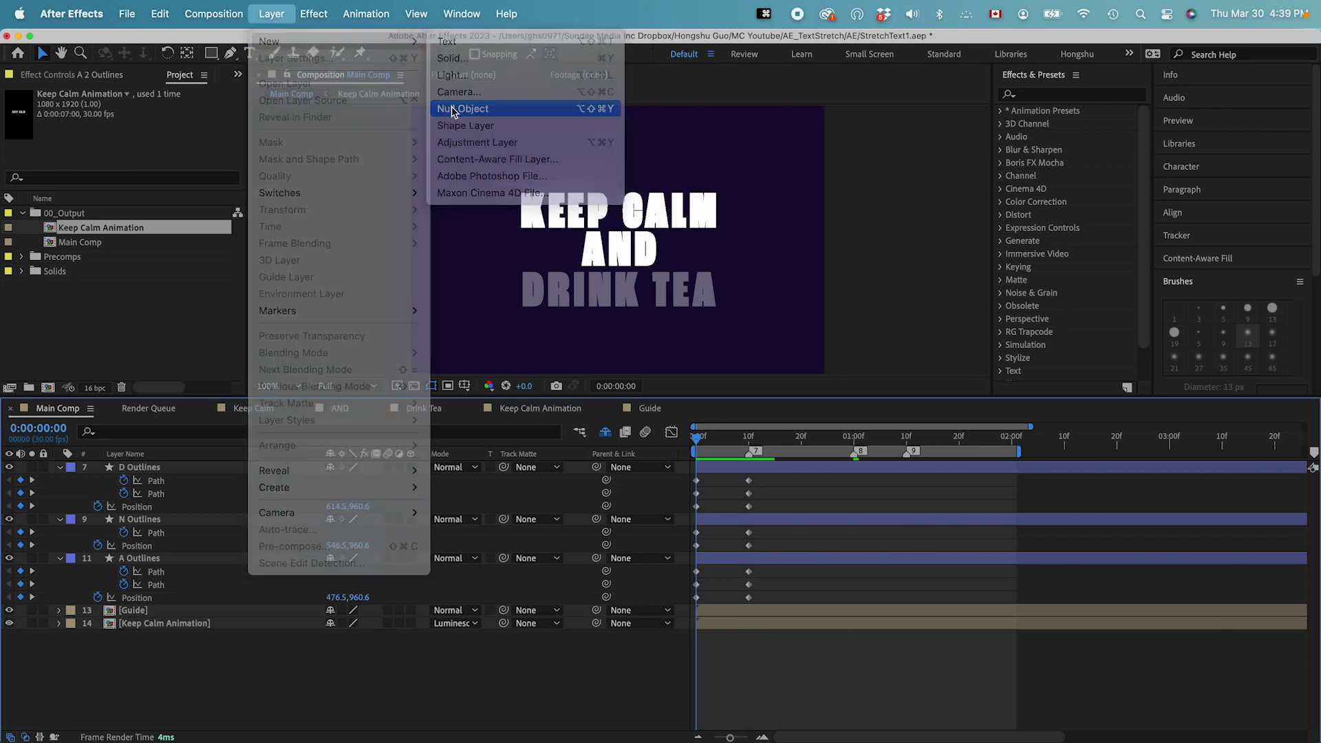
key("Return")
type("Siz")
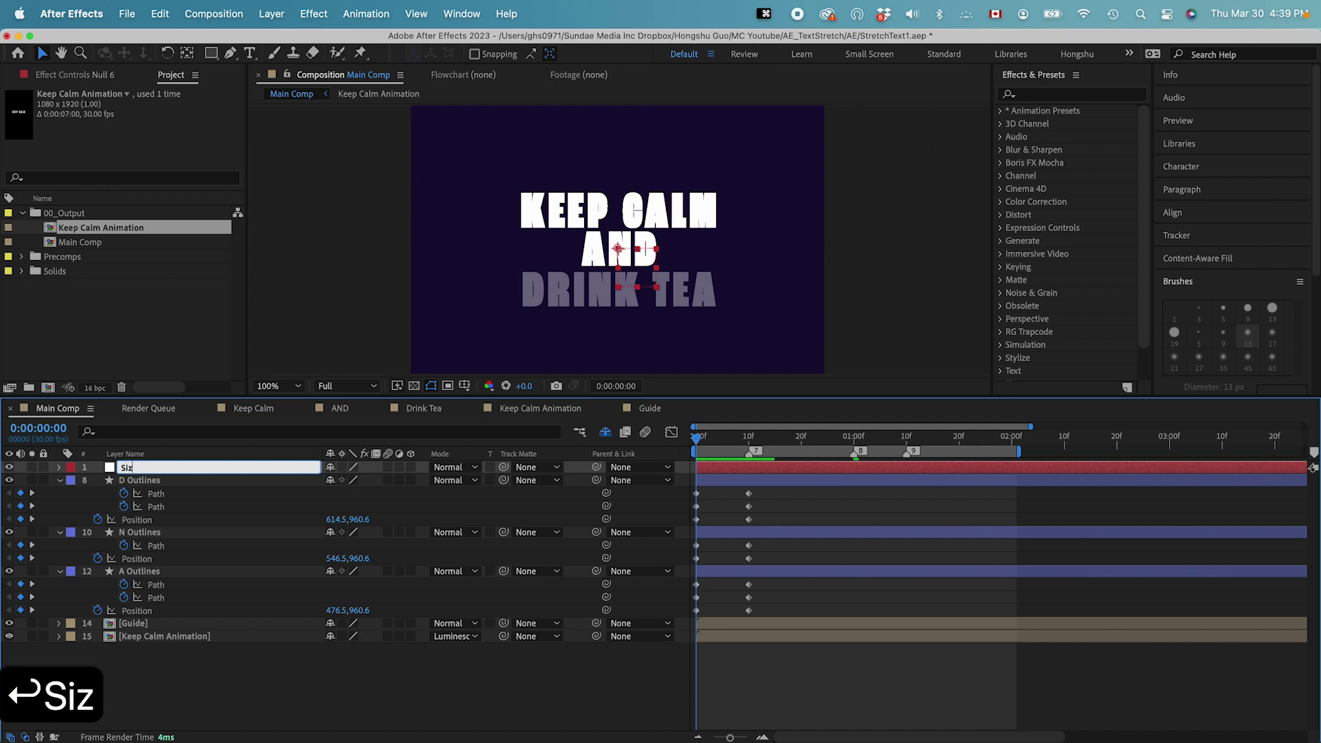
type("e Control")
key("Return")
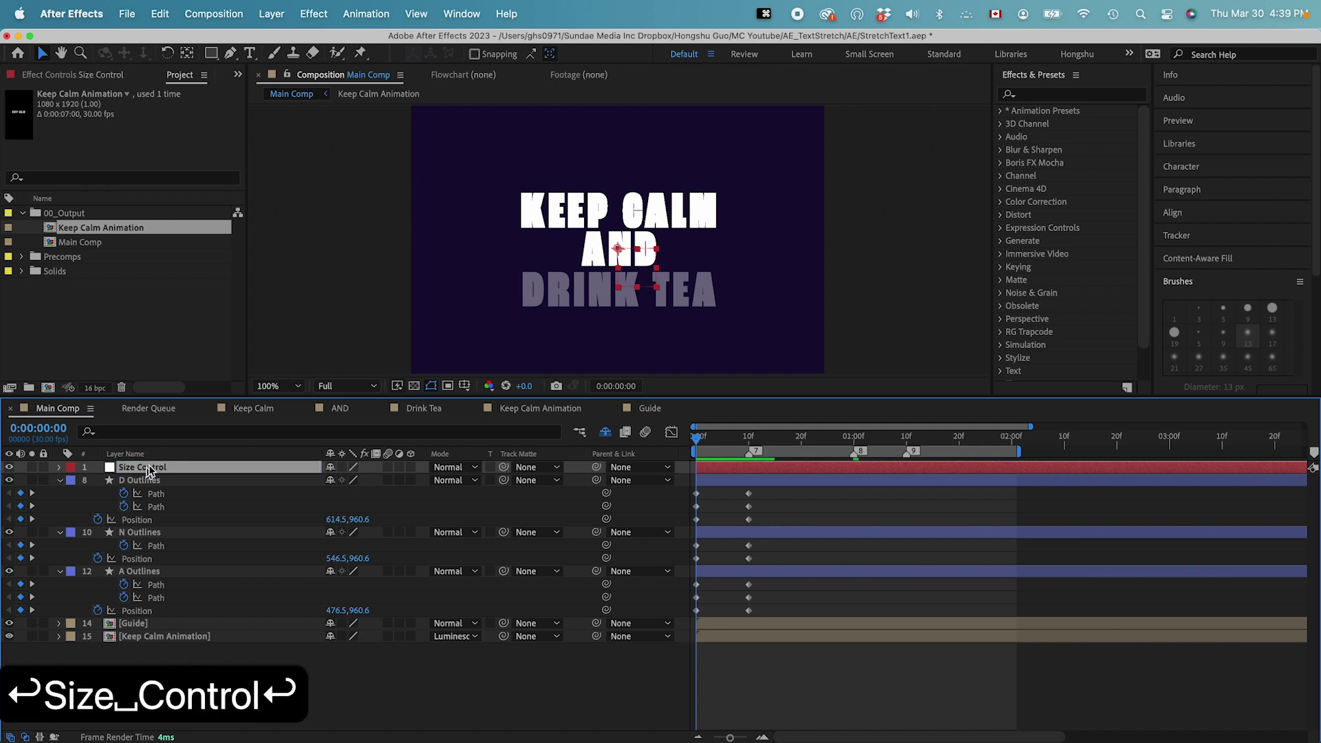
Nudge the Size Control null horizontally to line it up with the center of the word AND
left_click(141, 479)
left_click(146, 576, "shift")
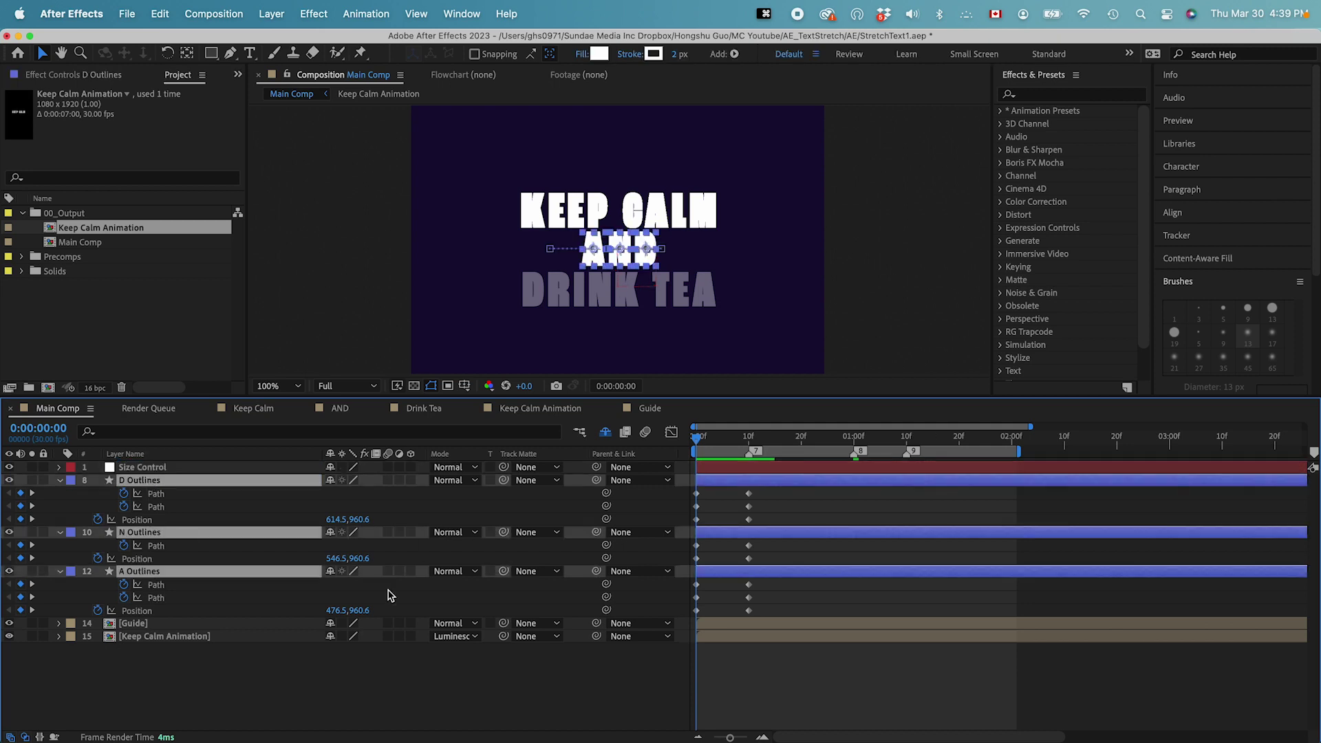
left_click(141, 468)
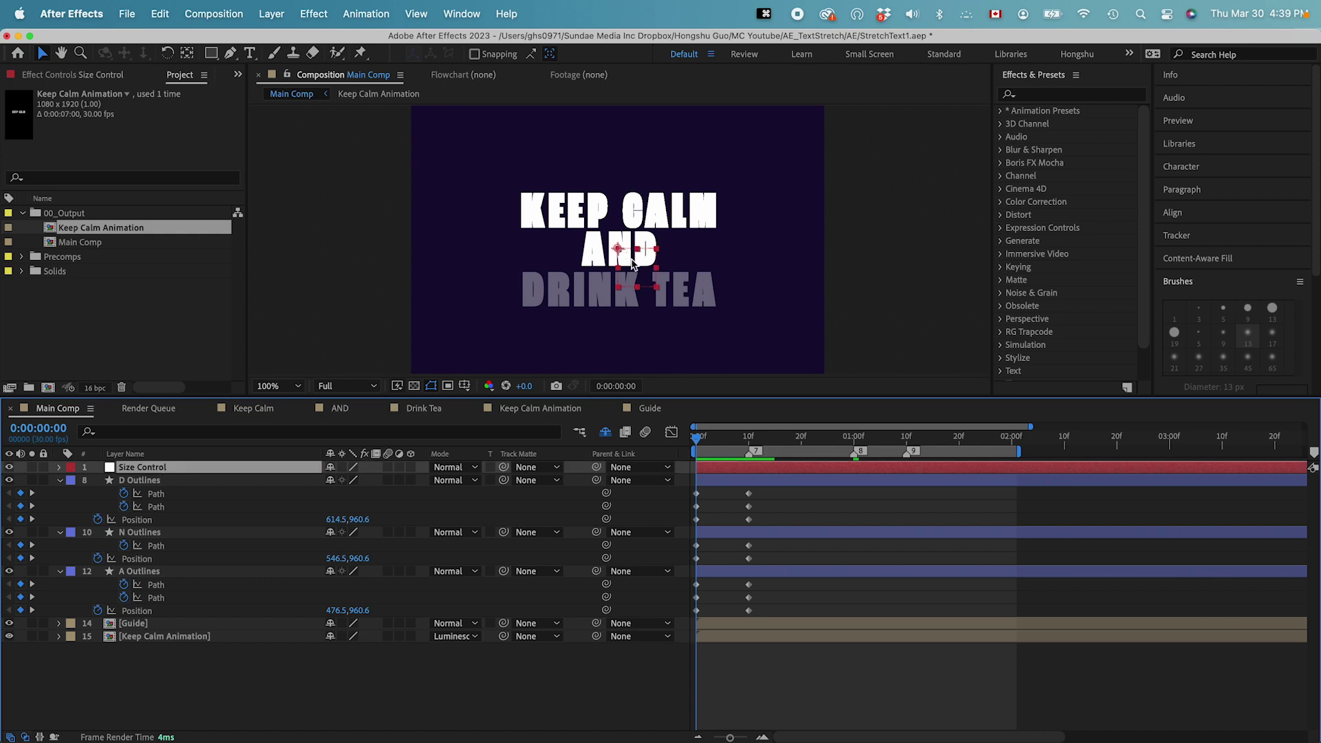
key("Return")
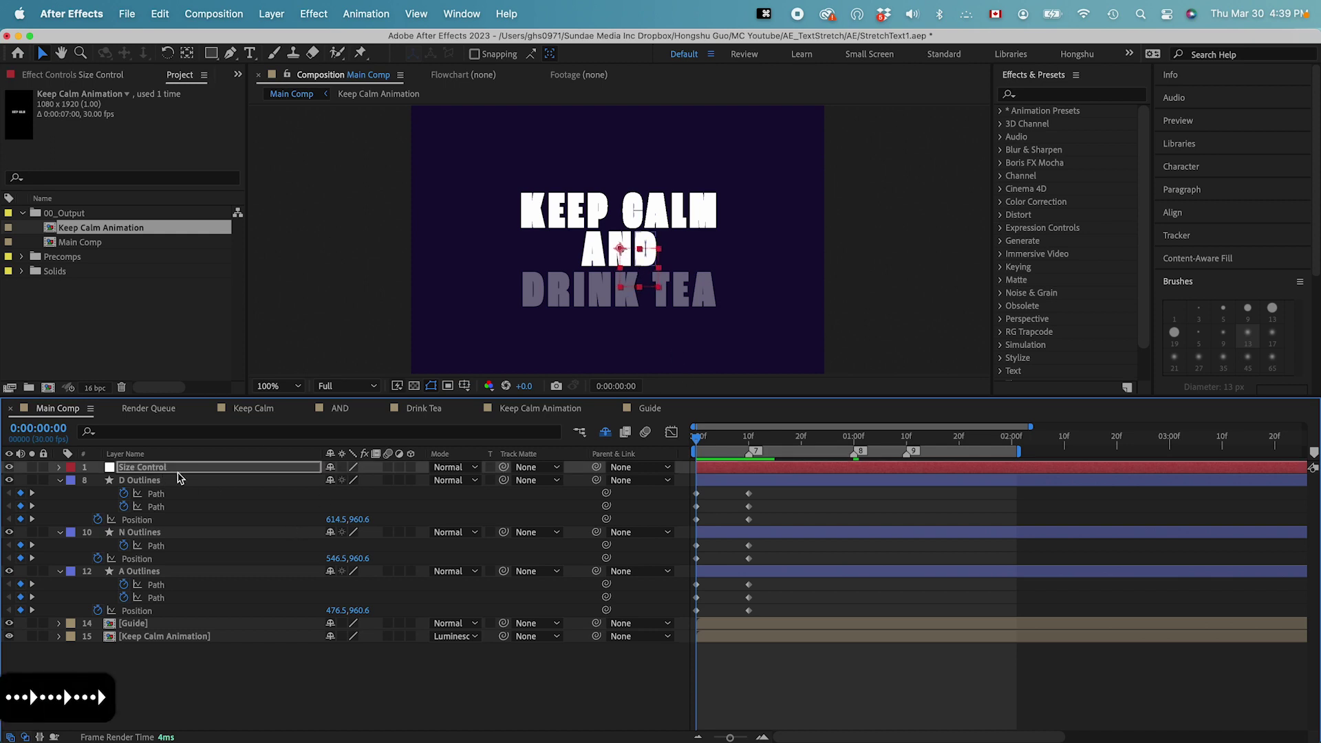
key("Return")
Parent the D, N and A Outlines layers to Size Control and keyframe the null's Scale at 0:00:00:00
left_click(153, 482)
left_click(150, 577, "shift")
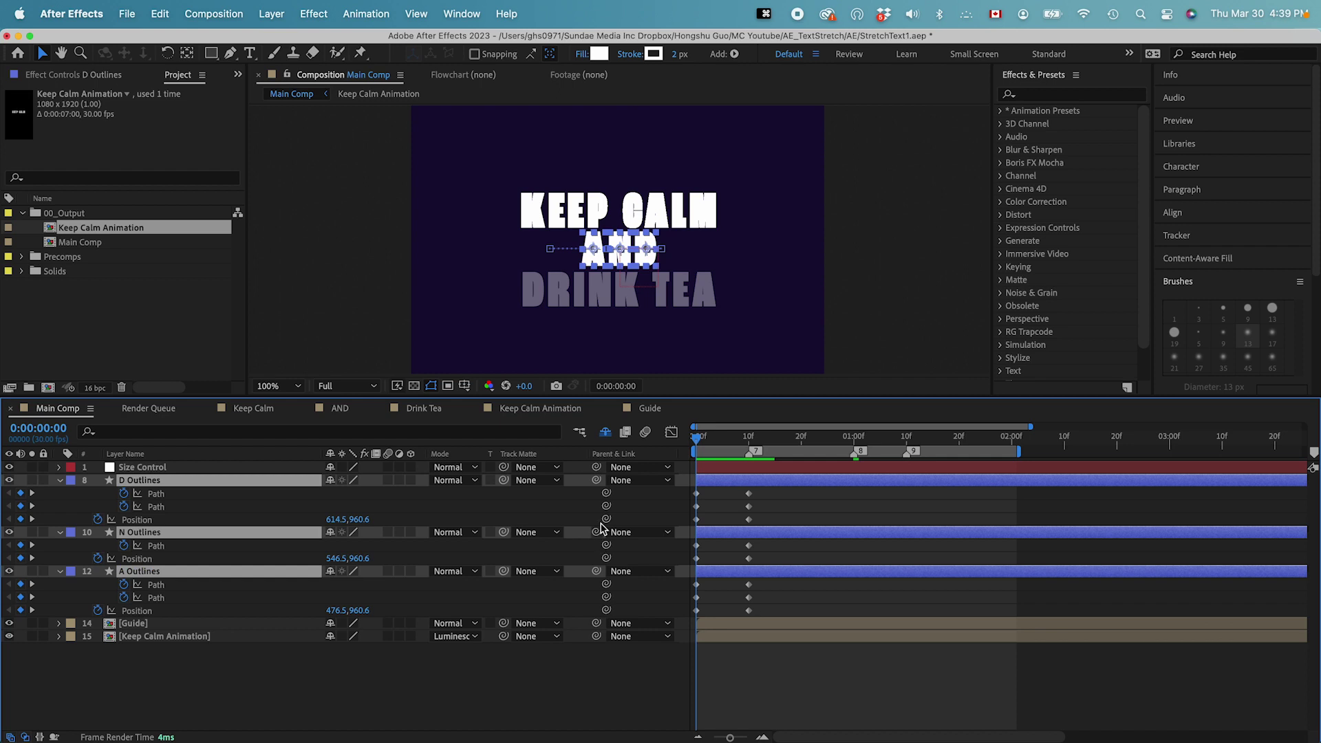
left_click_drag(597, 480, 156, 471)
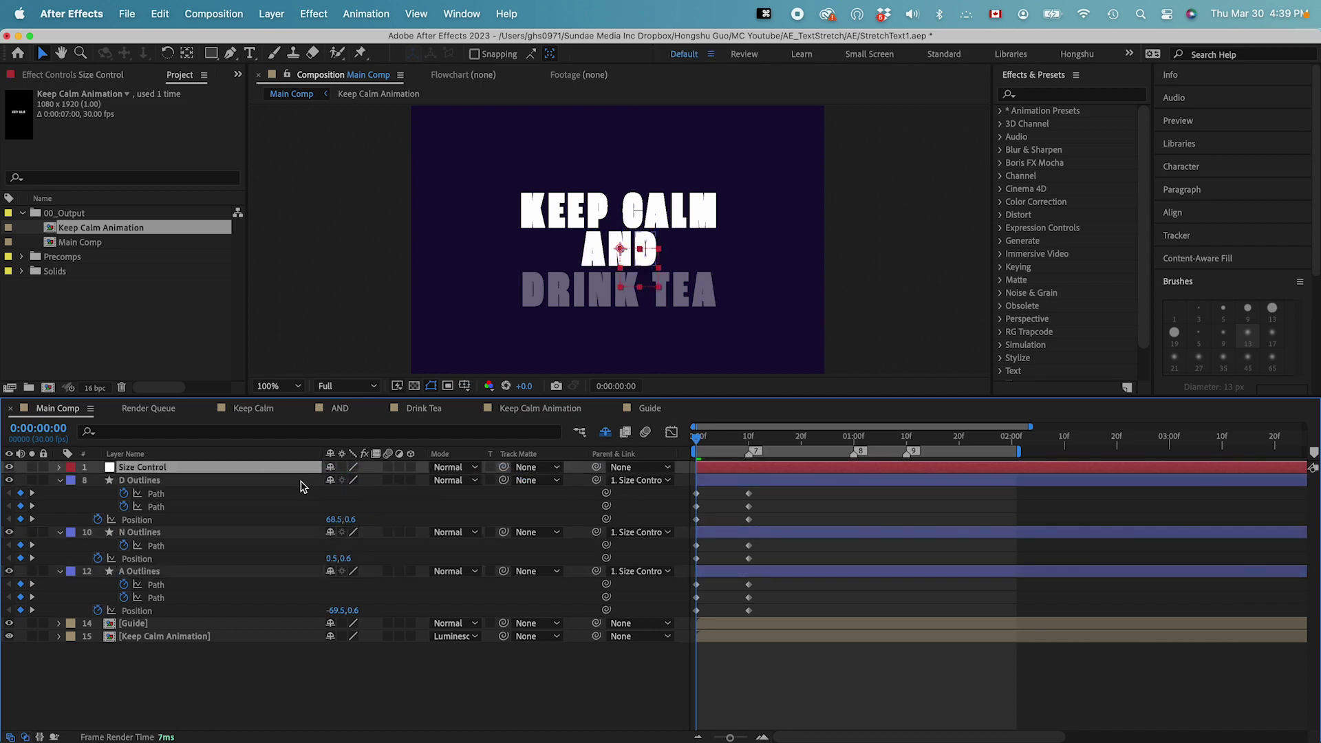
key("s")
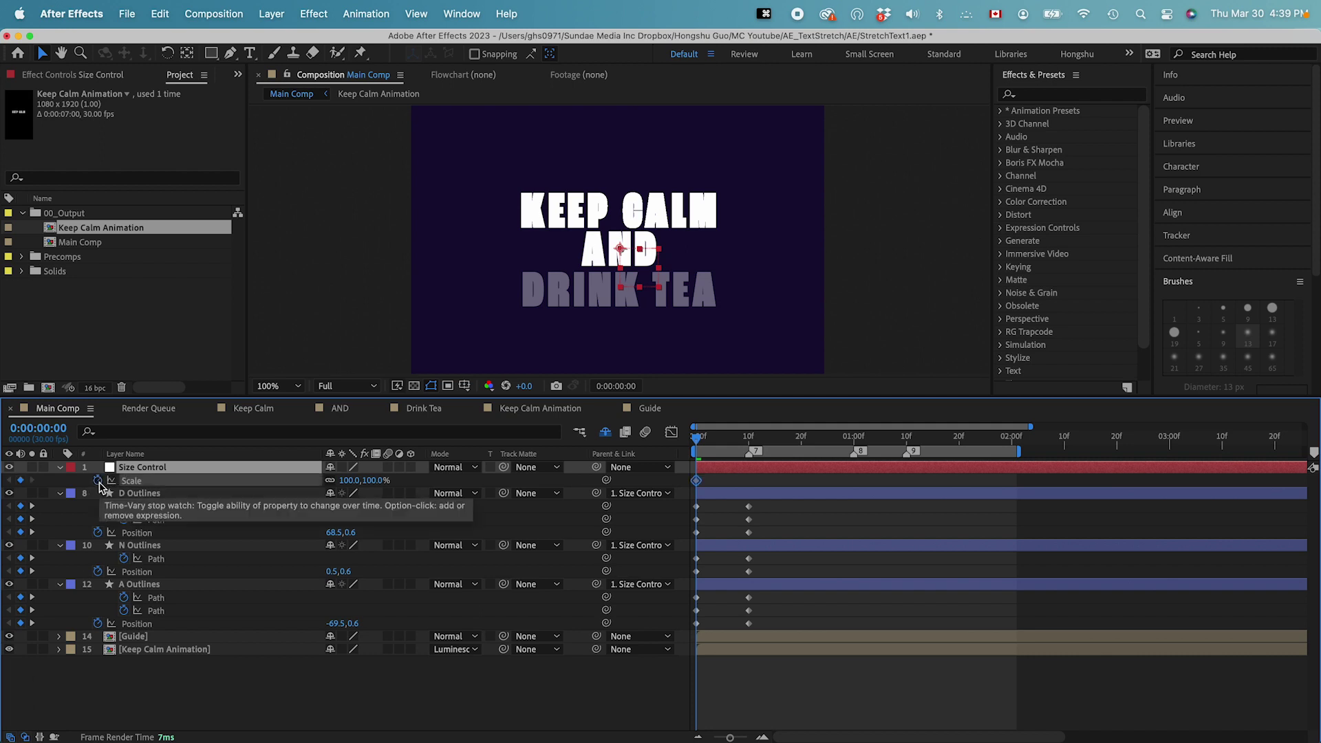
left_click(98, 481)
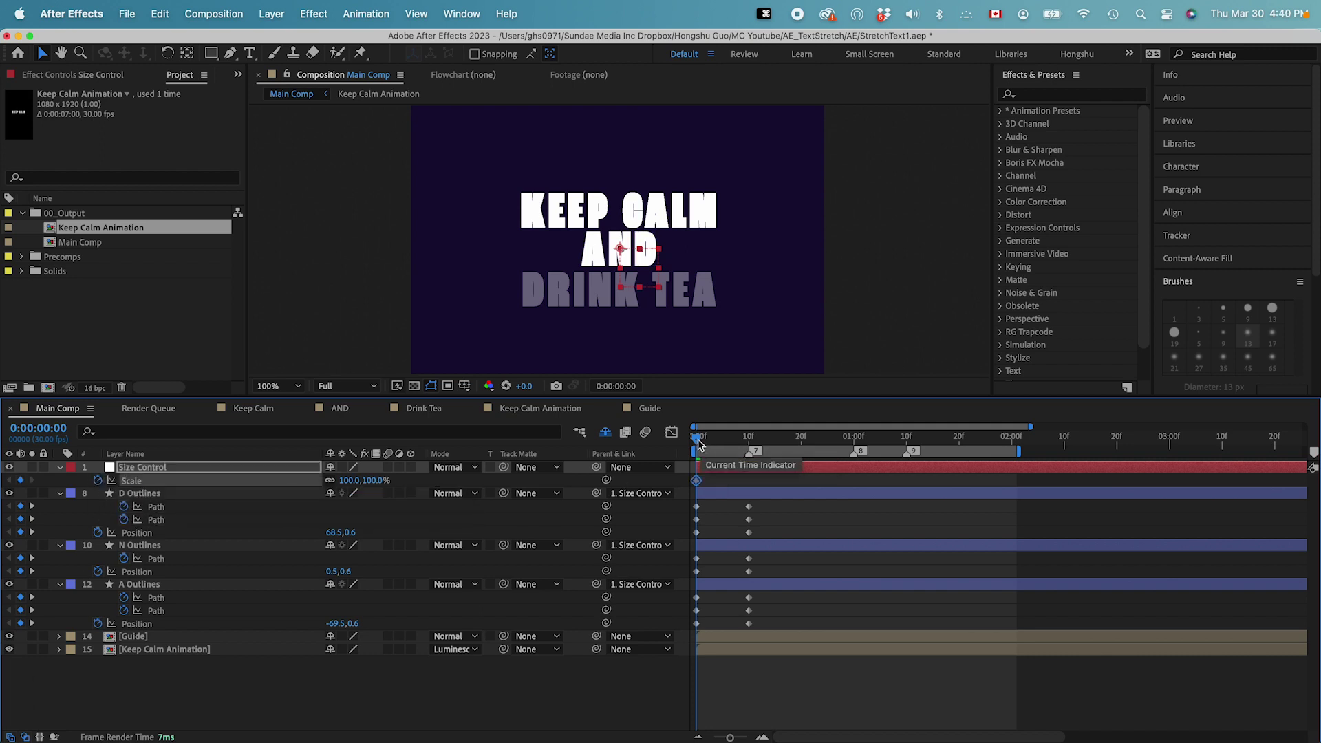
At 0:00:00:10, set Size Control's unlinked Scale to 183% horizontally and 100% vertically, and D Outlines' Position X to 133.5
left_click(750, 439)
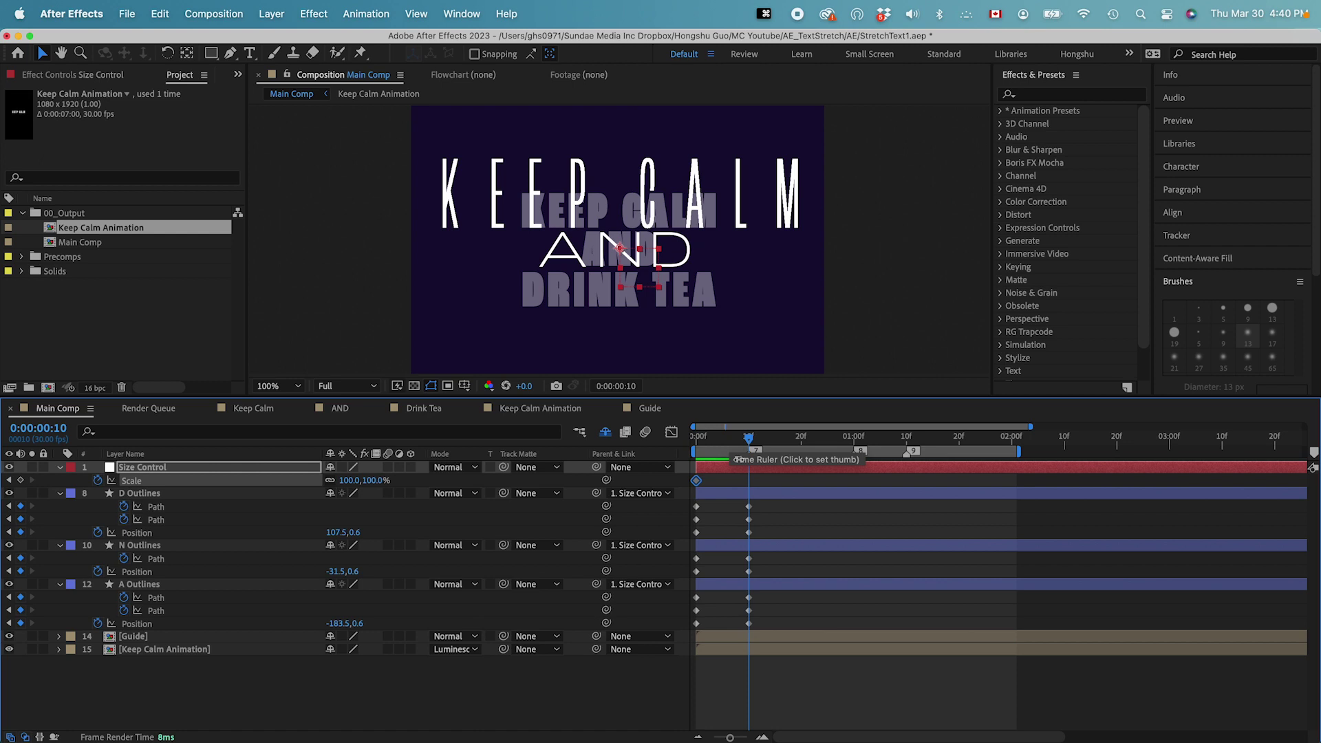
mouse_move(349, 481)
left_mouse_down()
mouse_move(384, 494)
mouse_move(366, 484)
left_mouse_up()
left_click(801, 520)
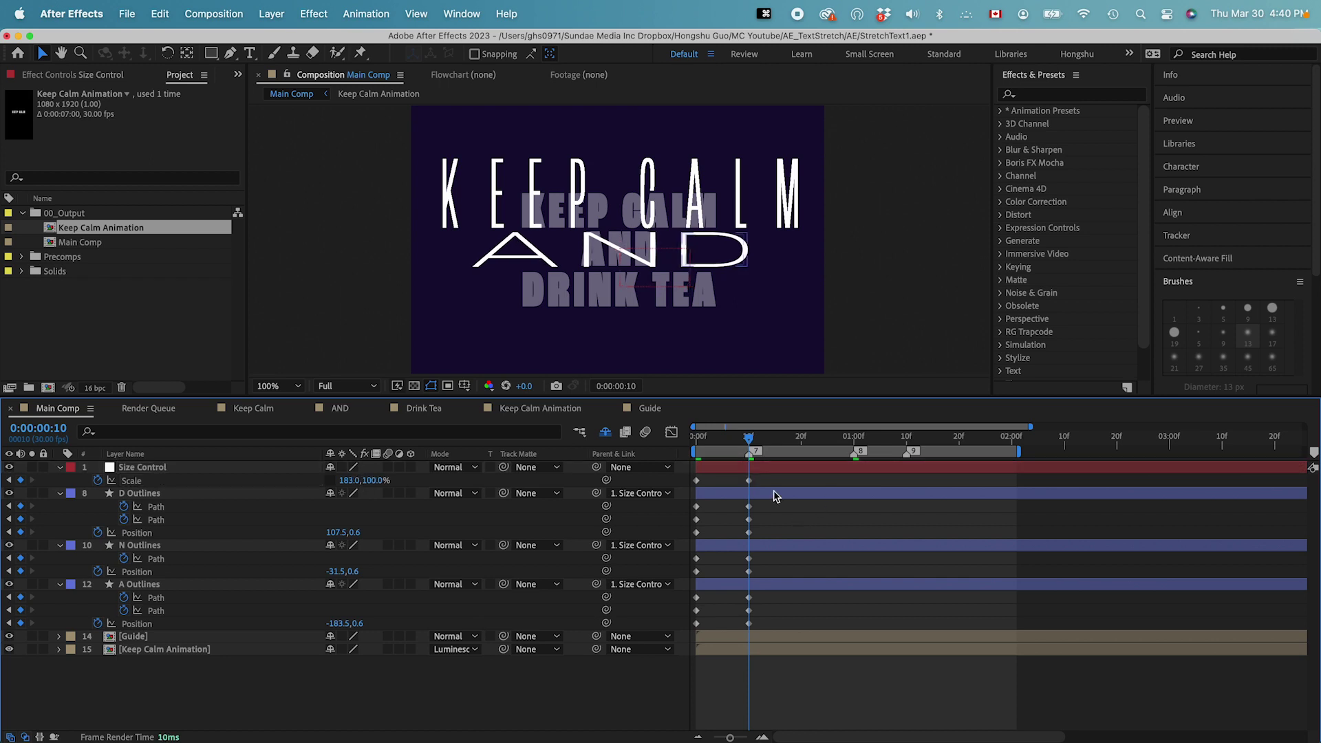
left_click_drag(333, 532, 349, 532)
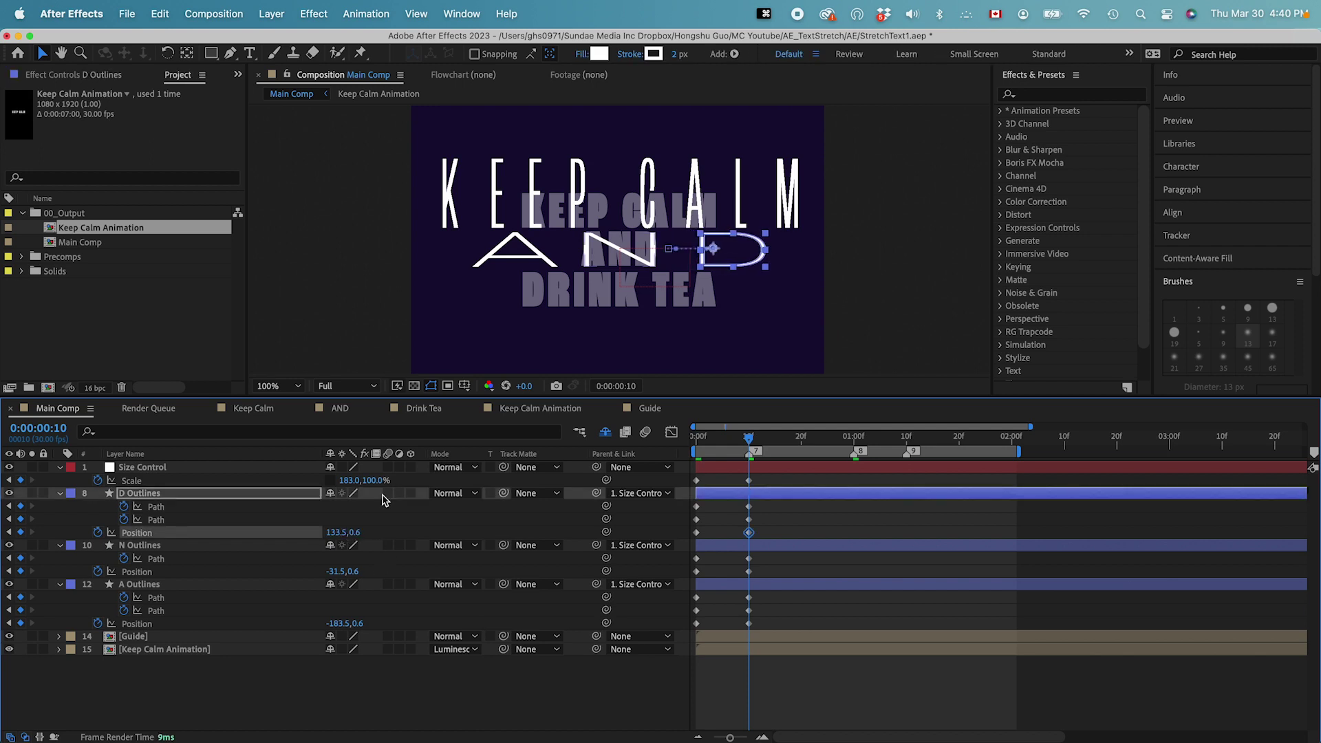
left_click(778, 523)
Apply Easy Ease to all the Scale, Path and Position keyframes of Size Control and the D, N and A Outlines layers
left_click_drag(749, 442, 666, 621)
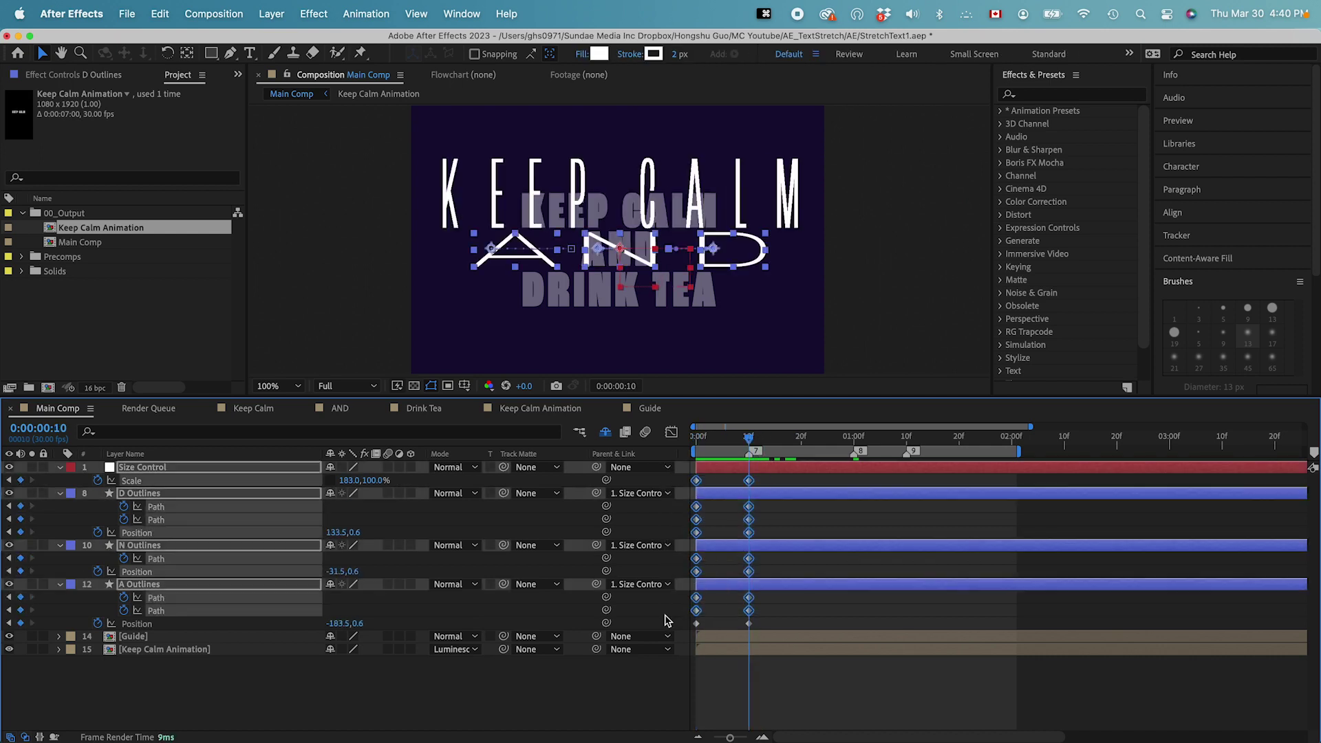
left_click_drag(782, 628, 649, 486)
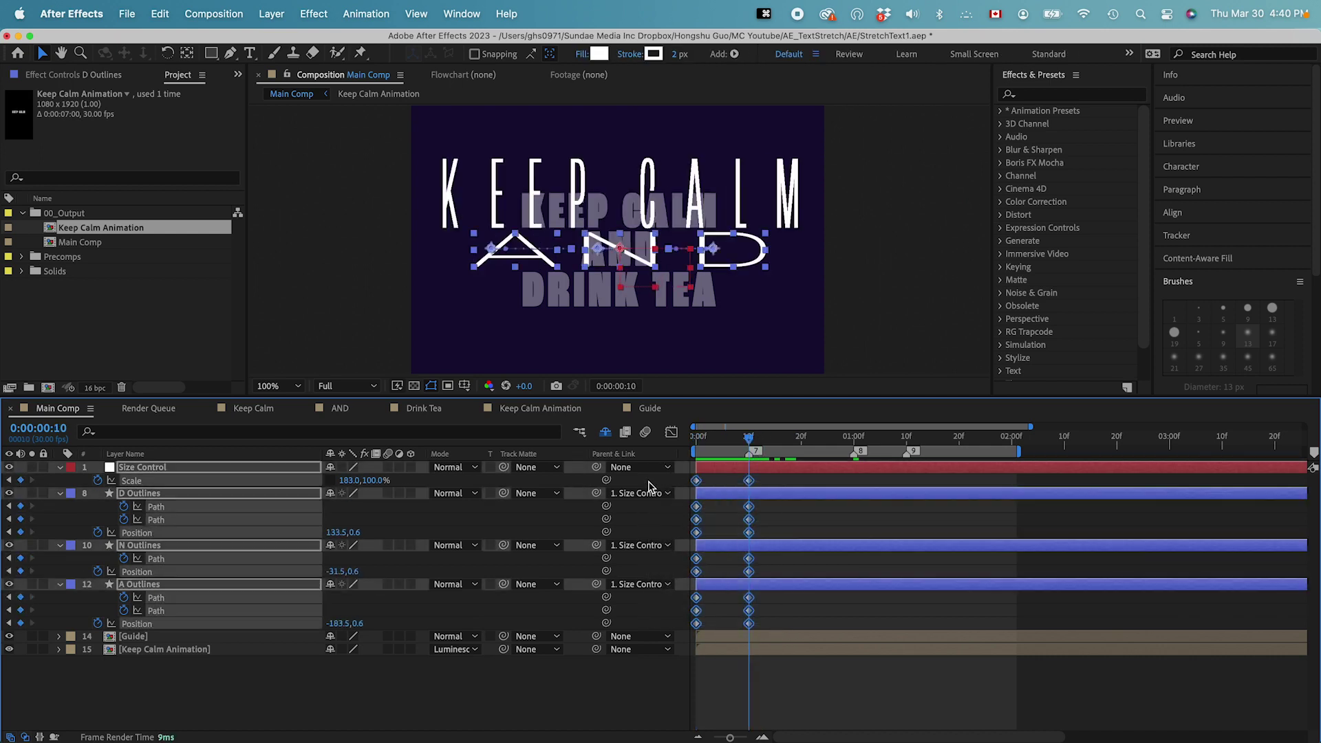
right_click(753, 483)
left_click(750, 482)
right_click(749, 481)
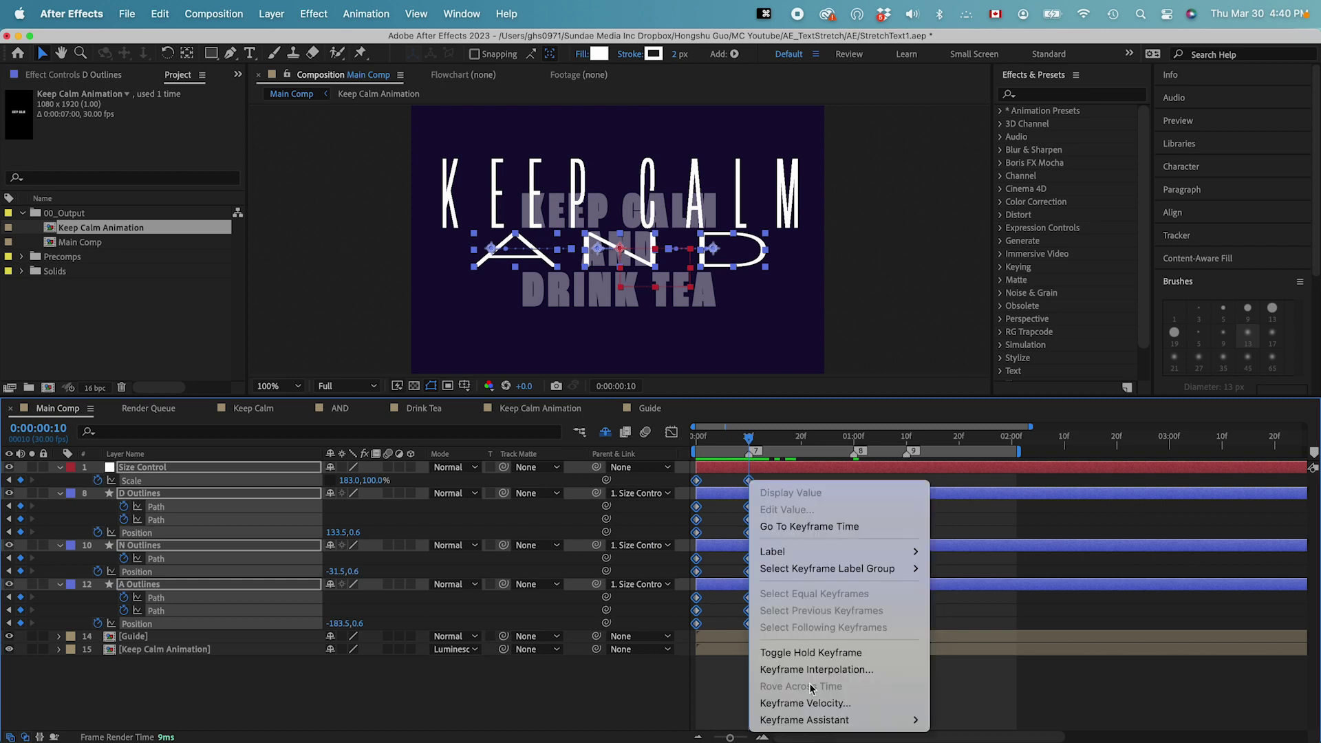
mouse_move(825, 720)
left_click(959, 663)
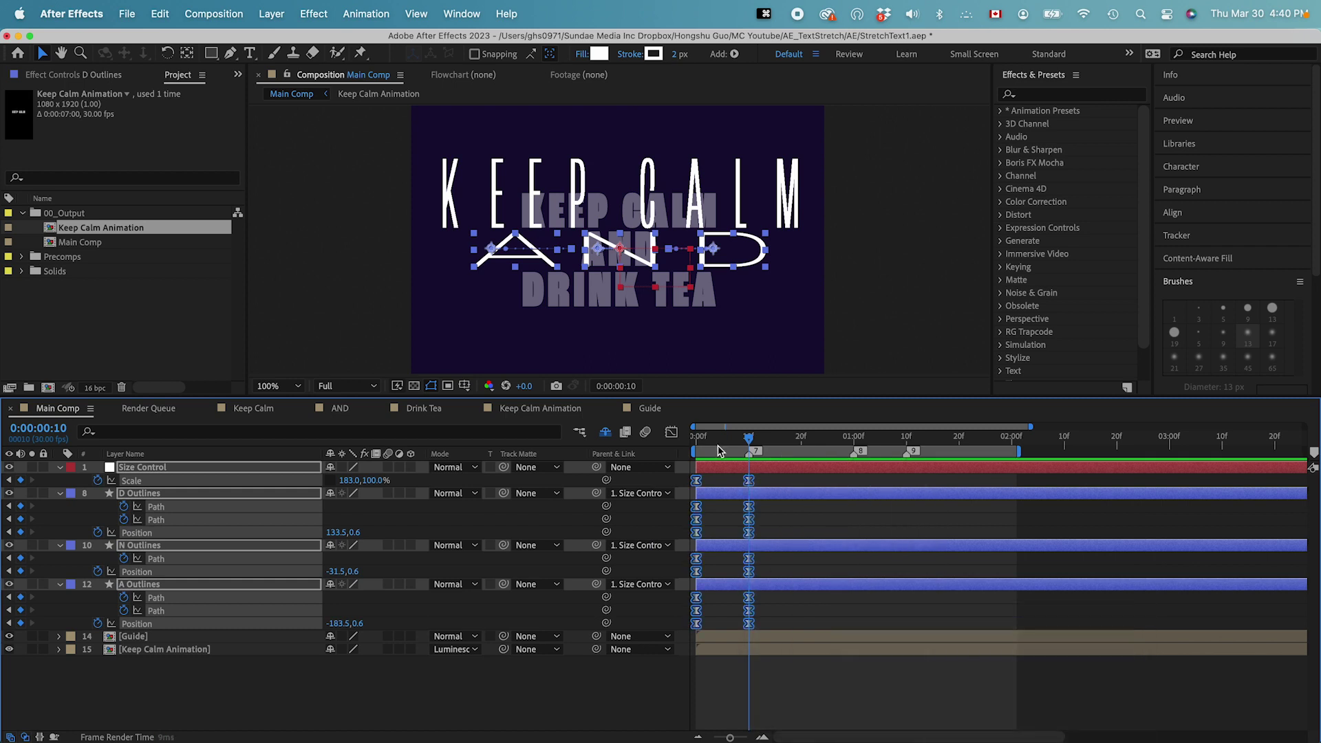
Reshape the easing of the AND keyframes in the speed graph by extending their influence handles, and return to the layer view
left_click(671, 433)
left_click(842, 721)
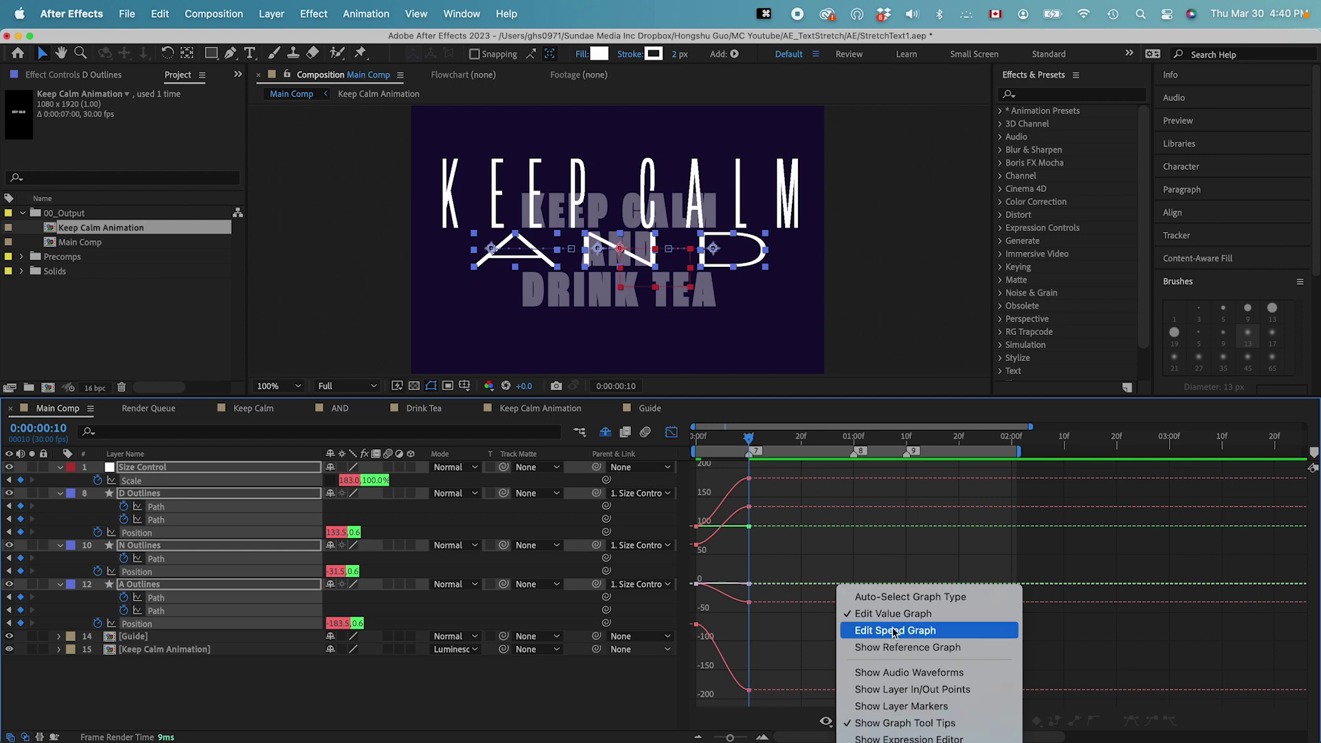
left_click(895, 632)
left_click(960, 721)
left_click_drag(1097, 686, 962, 684)
left_click_drag(742, 677, 853, 684)
left_click(671, 434)
left_click_drag(747, 738, 739, 738)
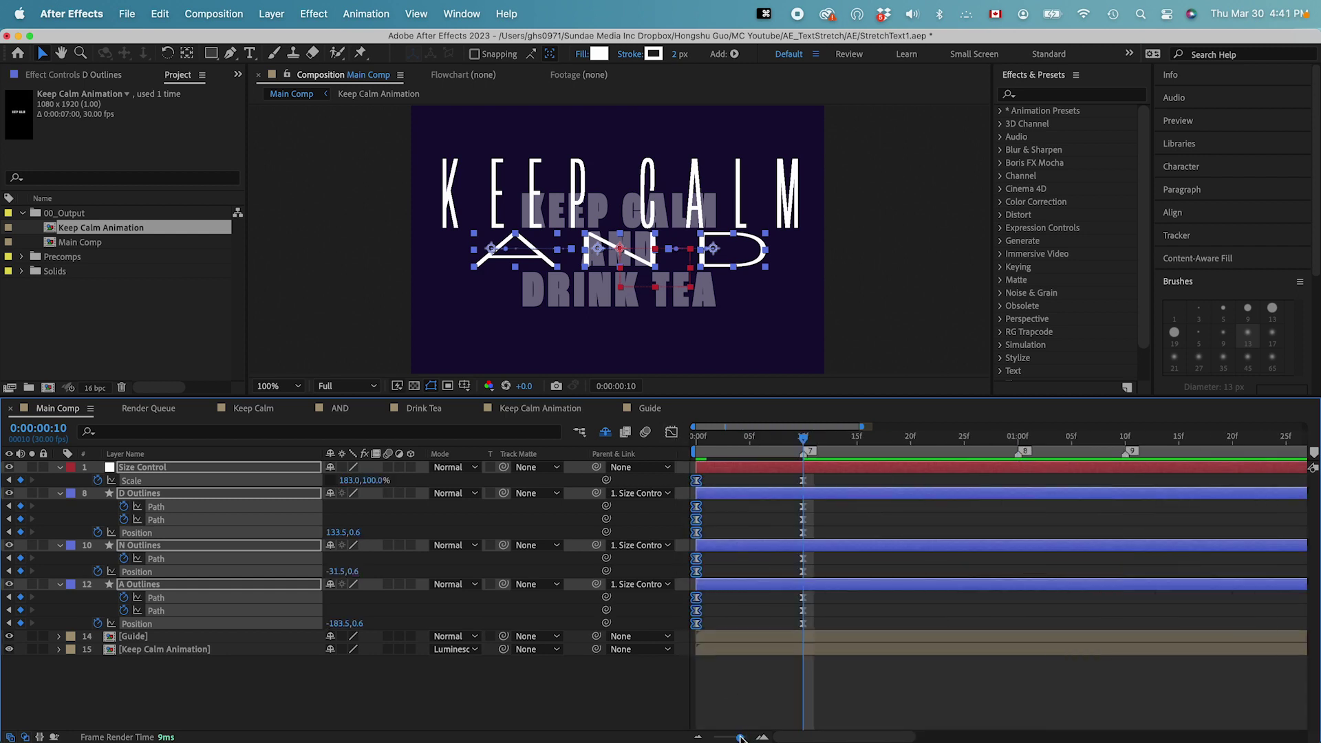
left_click(850, 516)
left_click(736, 443)
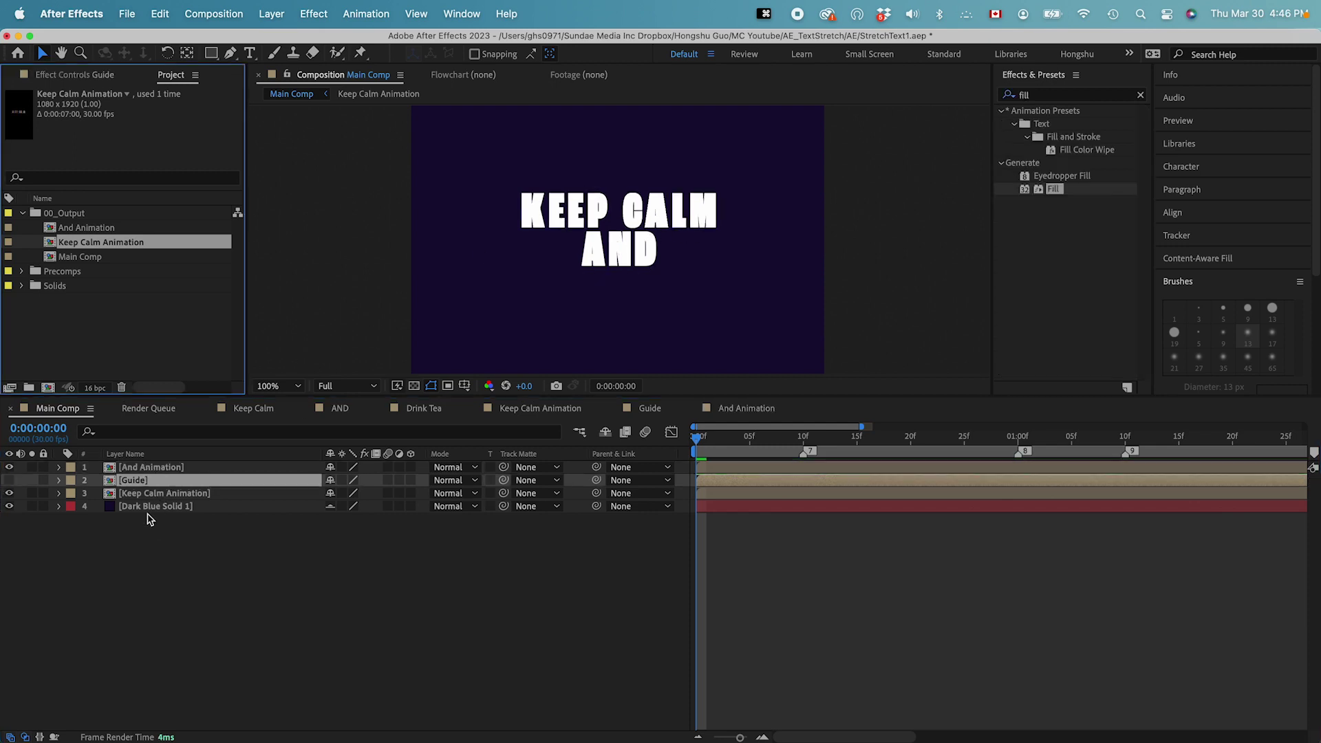
Open the Keep Calm Animation composition and place the Color pallette precomp in it
double_click(156, 493)
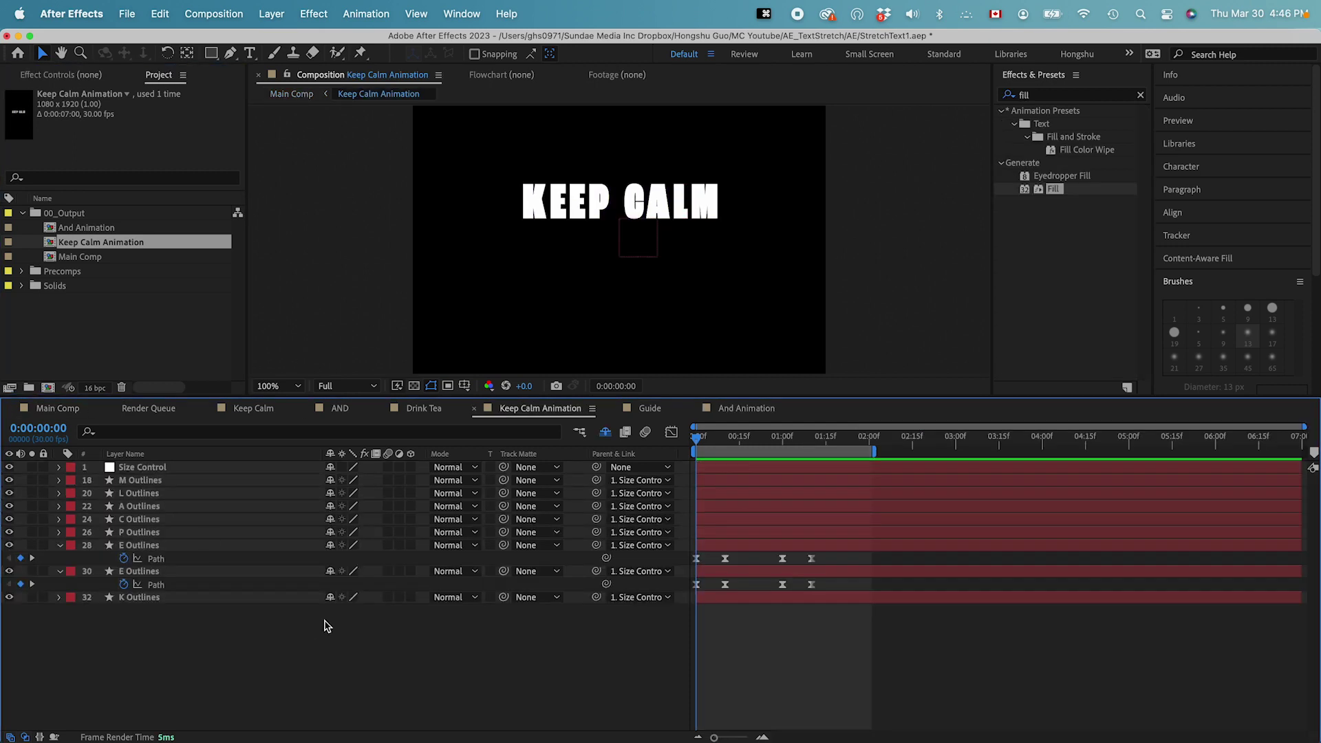
left_click(22, 273)
left_click_drag(86, 300, 684, 264)
Apply the Fill effect to K Outlines and sample its color from the palette's red swatch
left_click(540, 220)
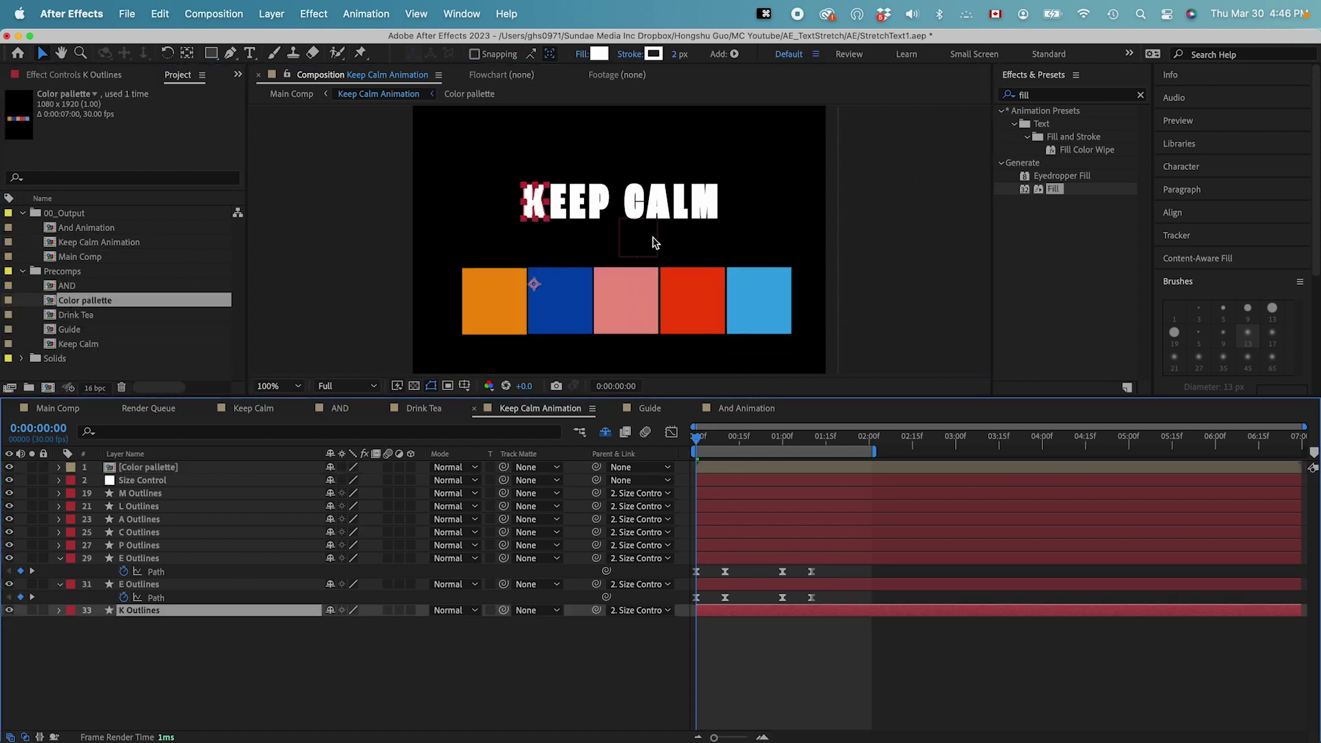
left_click(1023, 97)
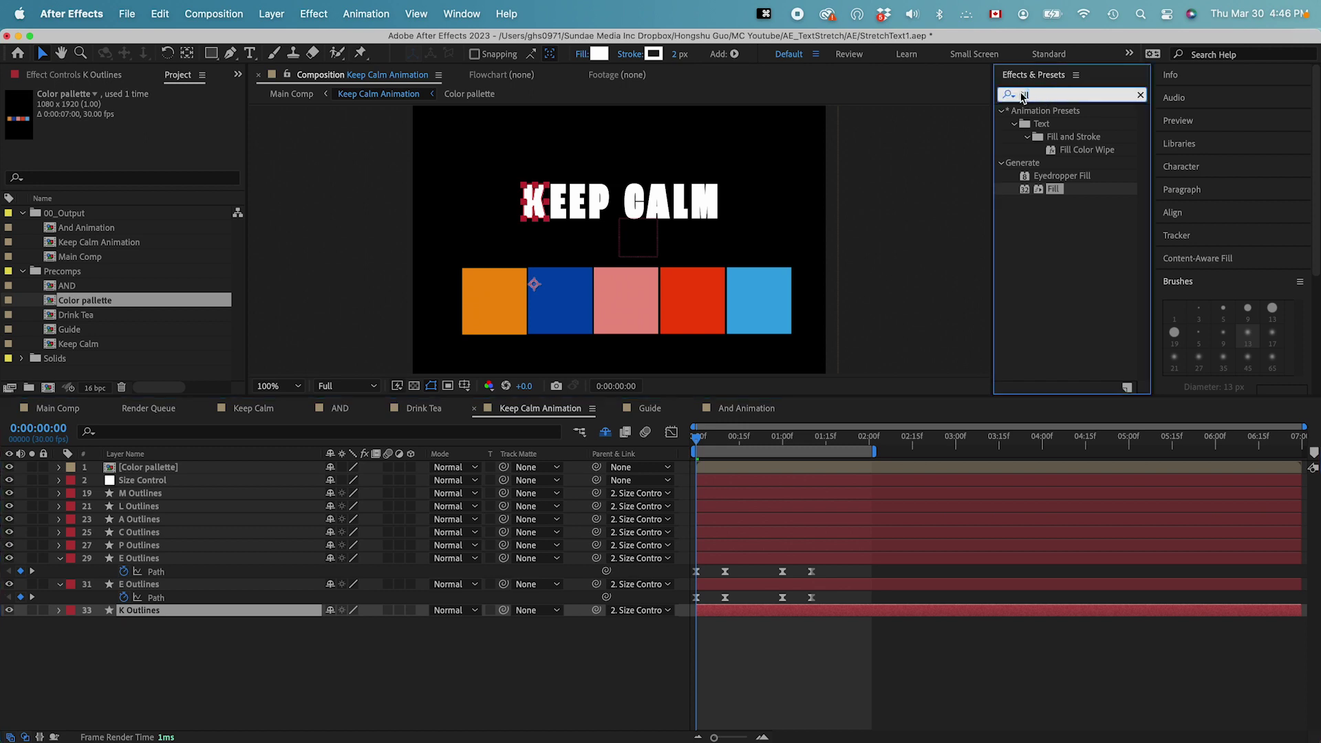
double_click(1056, 190)
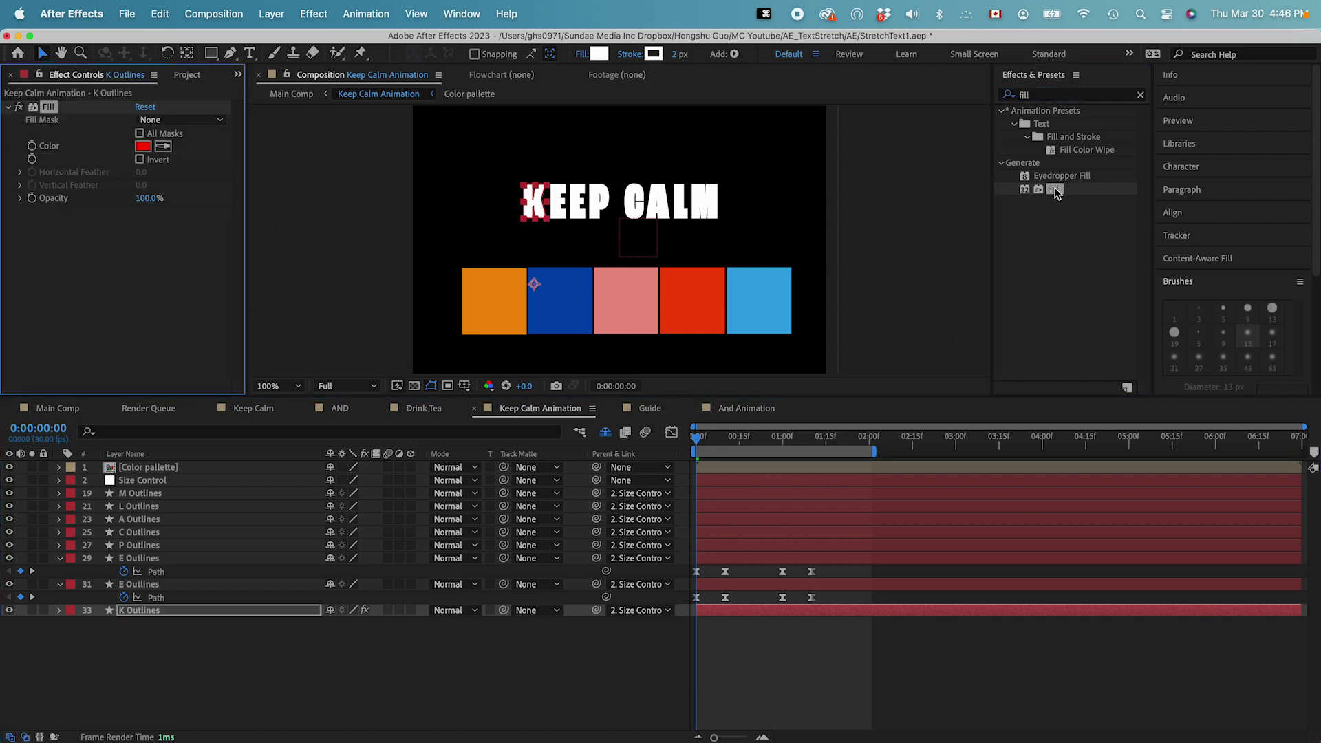
left_click(164, 147)
left_click(688, 306)
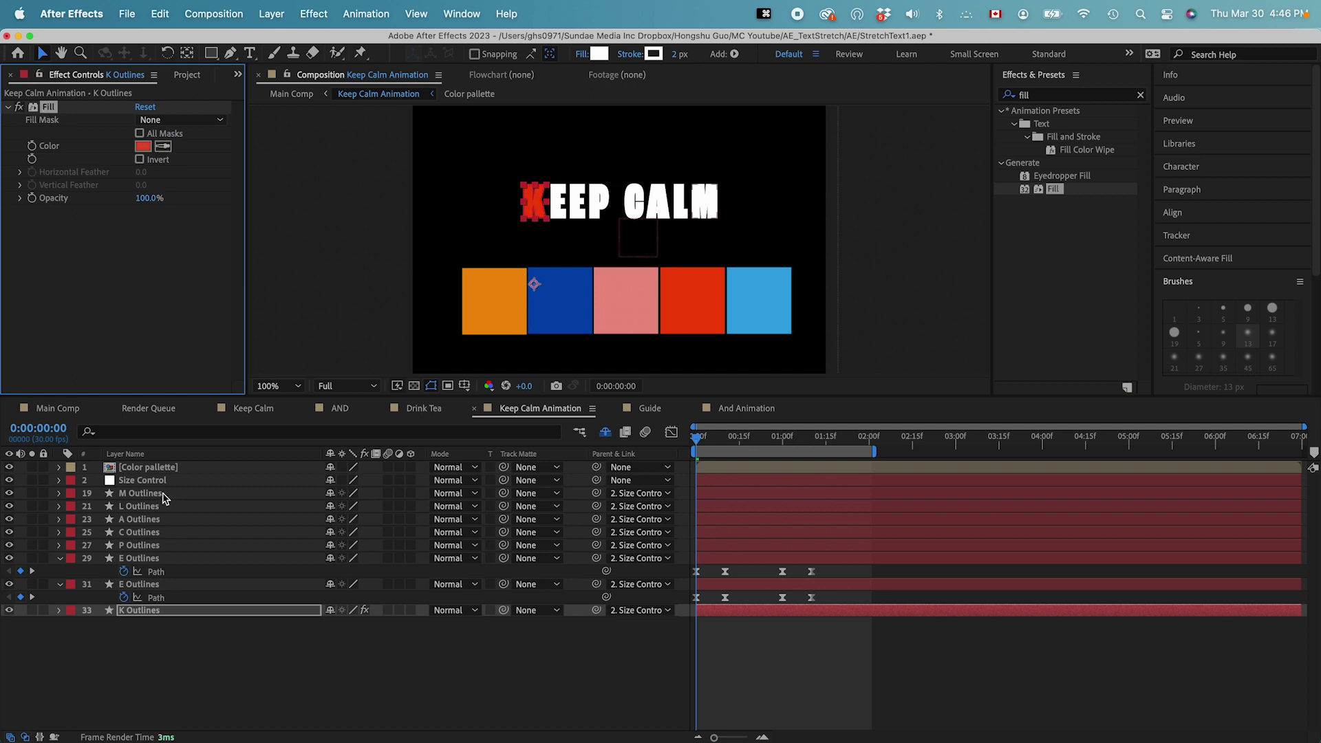
Copy the red Fill effect from K Outlines to all the other letter layers of KEEP CALM
key("super+c")
left_click(139, 586)
left_click(154, 497, "shift")
key("super+v")
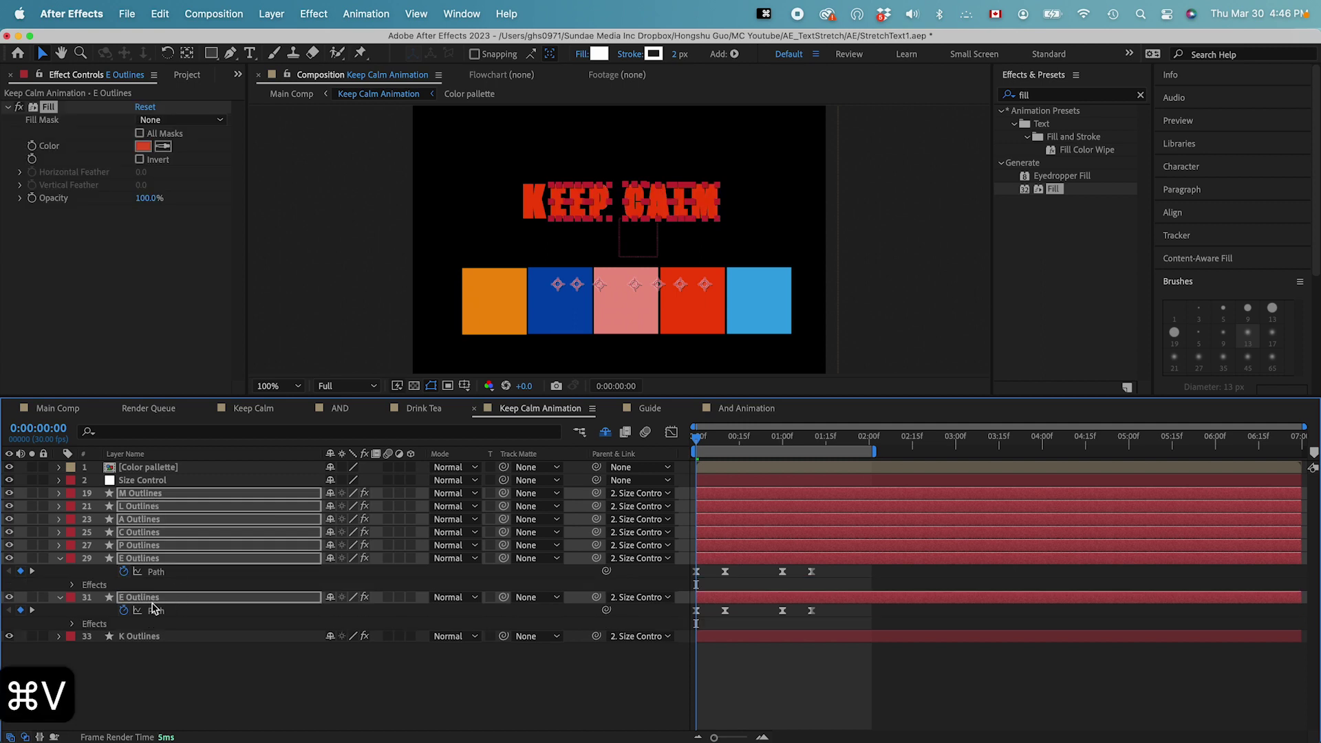
Sample palette colors for the Fill effects: light blue for the first E, orange for the second E and dark blue for the P
left_click(180, 597)
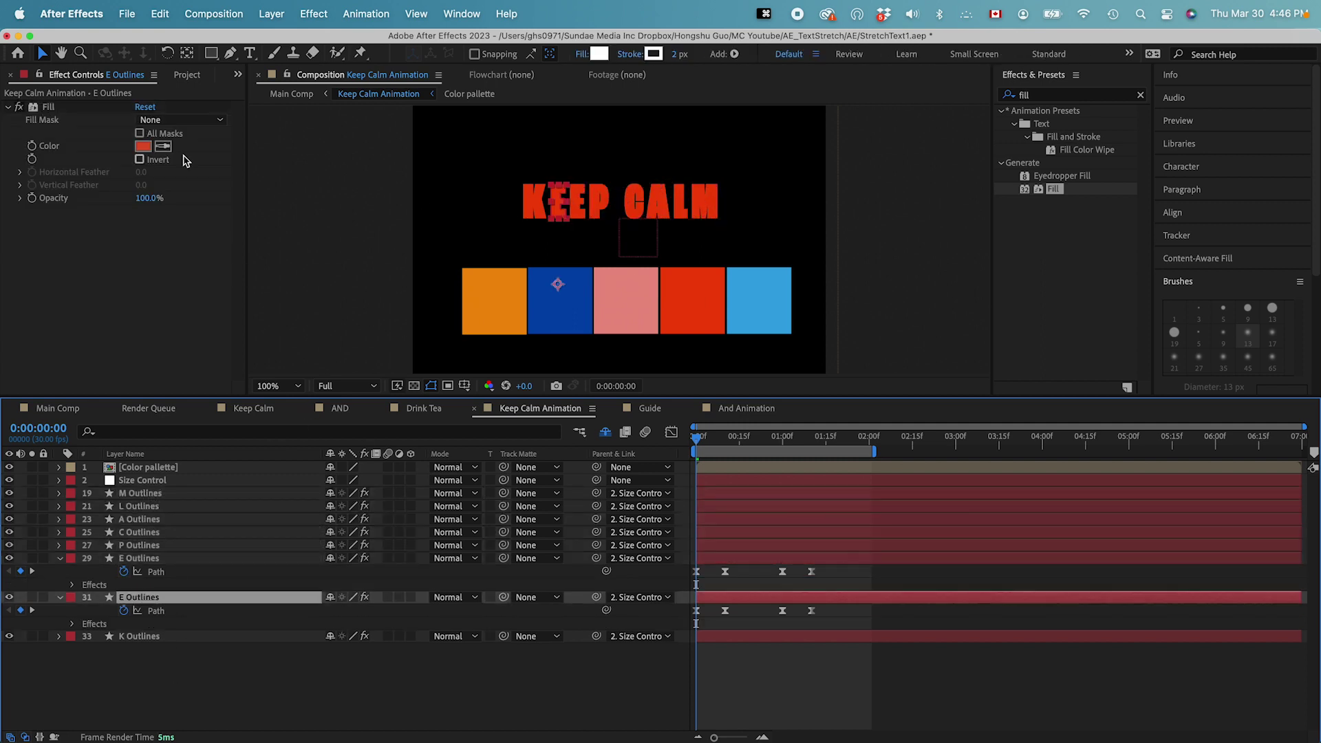
left_click(163, 146)
left_click(757, 301)
left_click(172, 558)
left_click(163, 146)
left_click(495, 301)
left_click(172, 545)
left_click(164, 147)
left_click(570, 305)
Color the C pink, the A red, the L light blue and the M orange from the palette, and hide the Color pallette layer
left_click(172, 532)
left_click(164, 147)
left_click(626, 303)
left_click(172, 519)
left_click(164, 147)
left_click(692, 302)
left_click(172, 506)
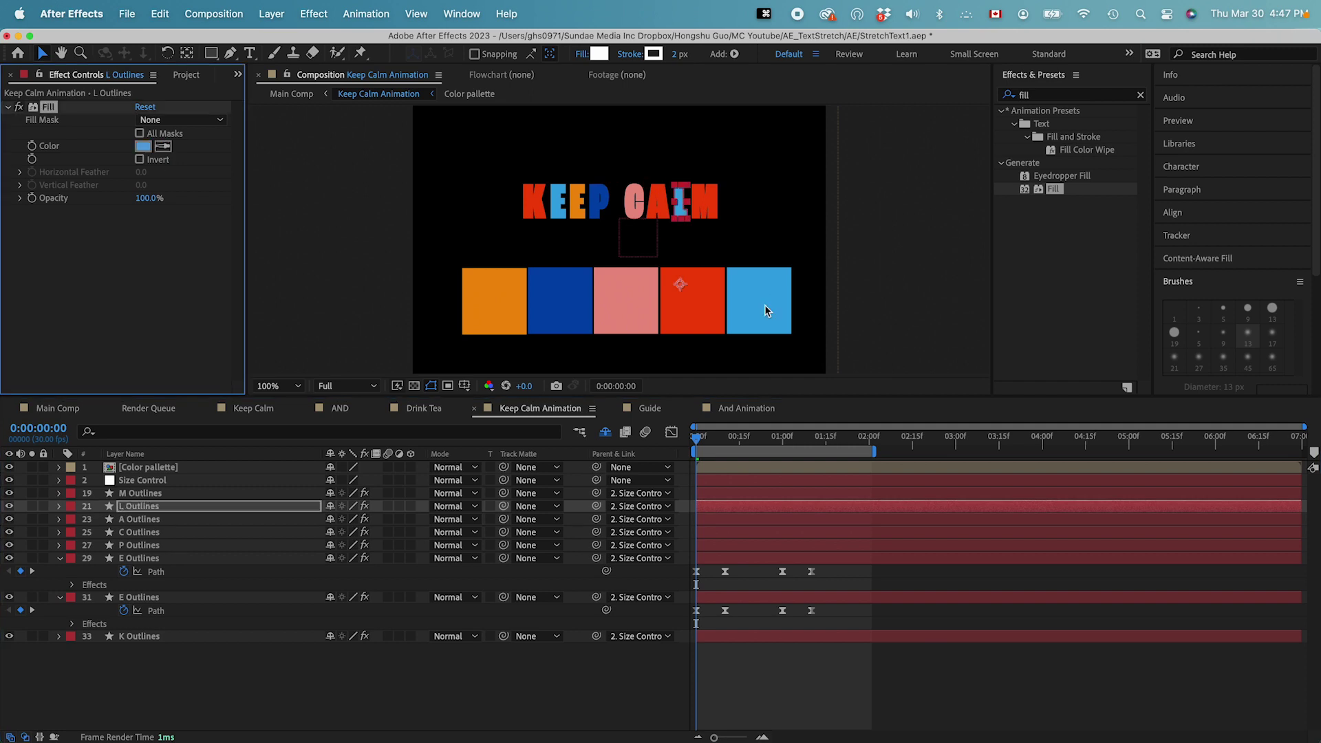
left_click(9, 468)
Return to Main Comp and add the Drink Tea precomp above the And Animation layer
key("Tab")
left_click(474, 431)
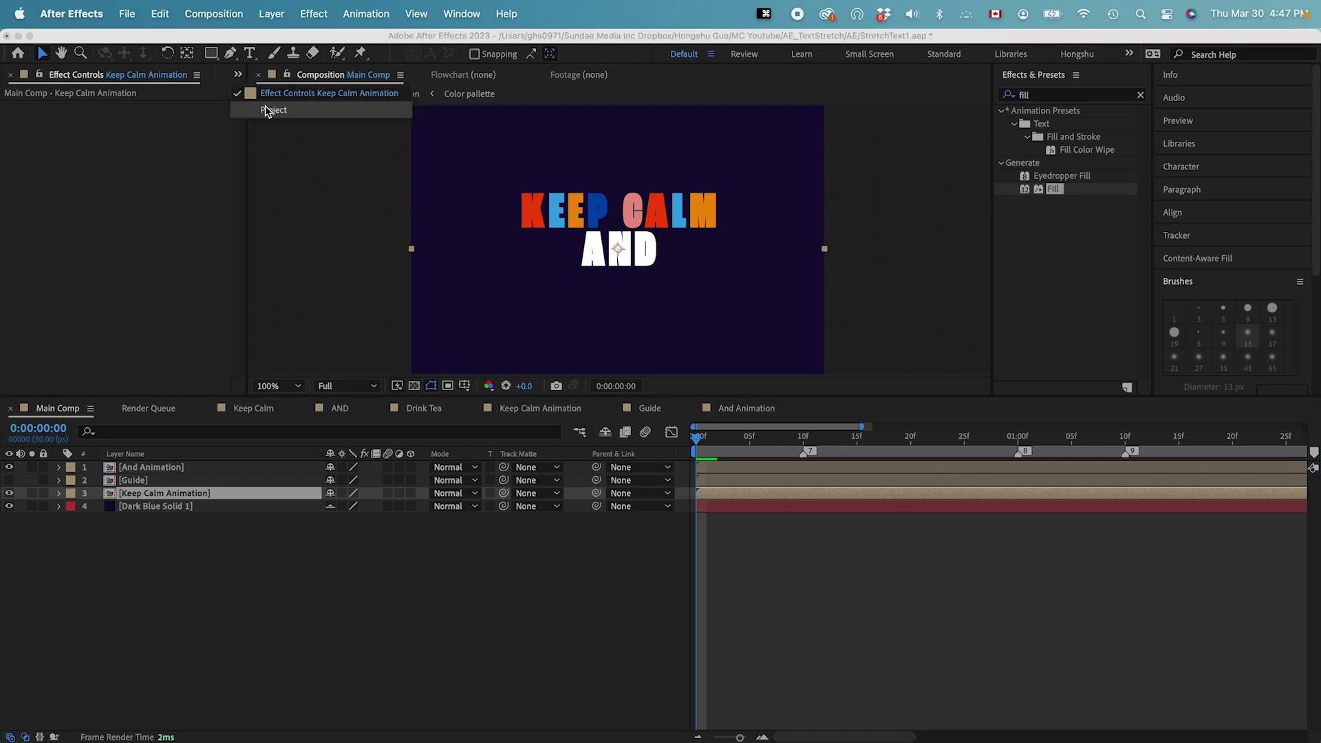
left_click(237, 76)
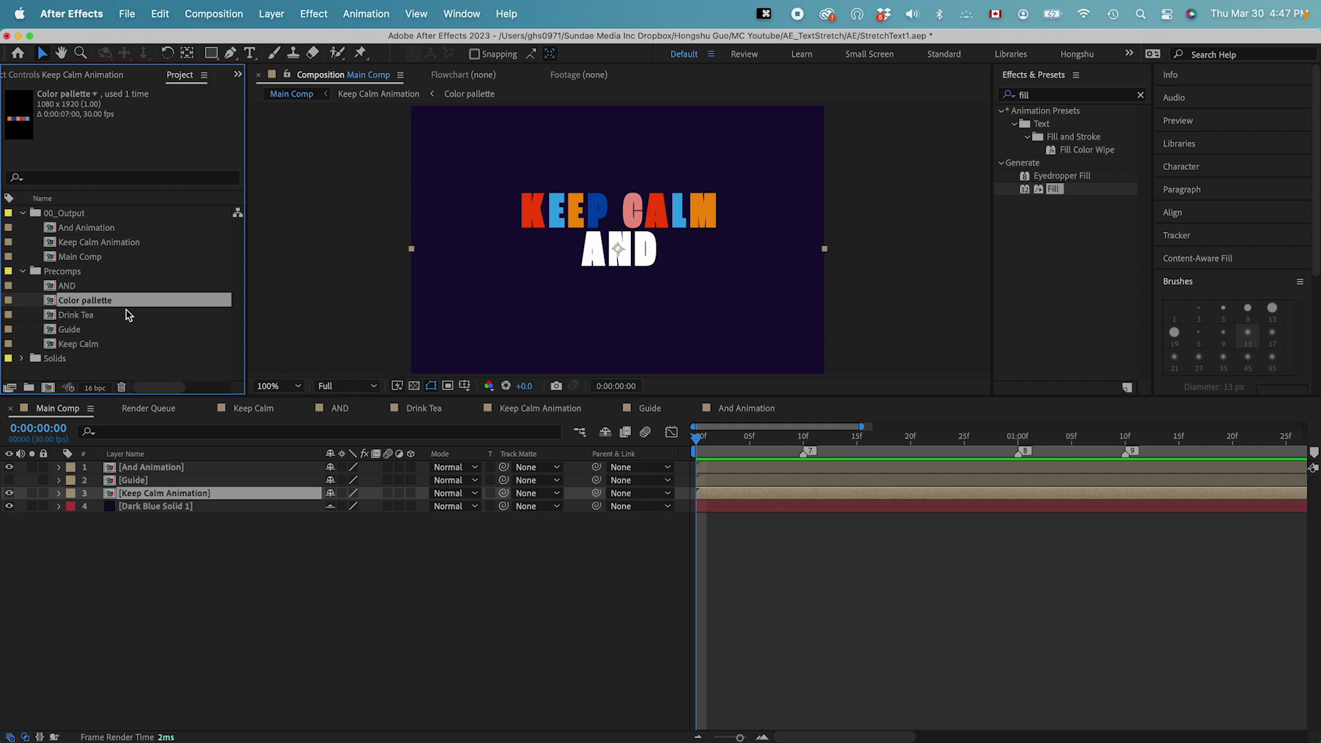
left_click_drag(71, 319, 158, 469)
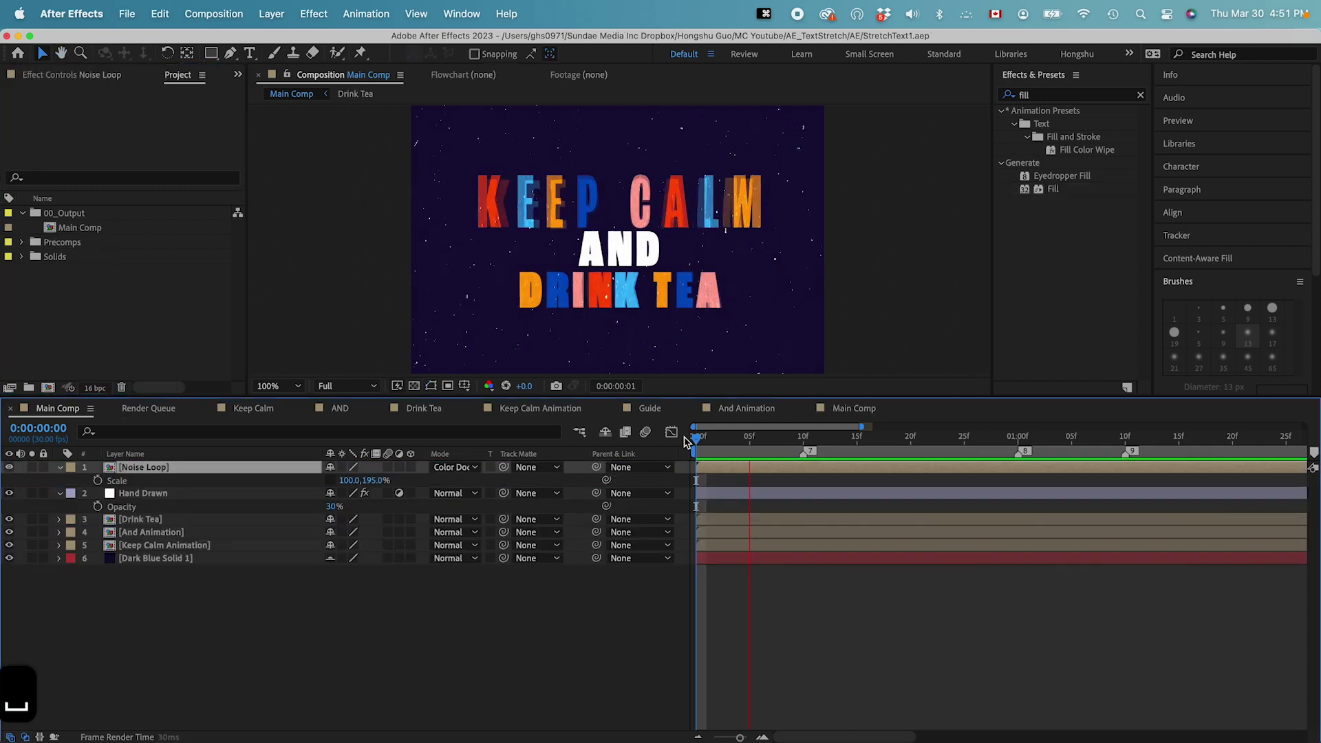